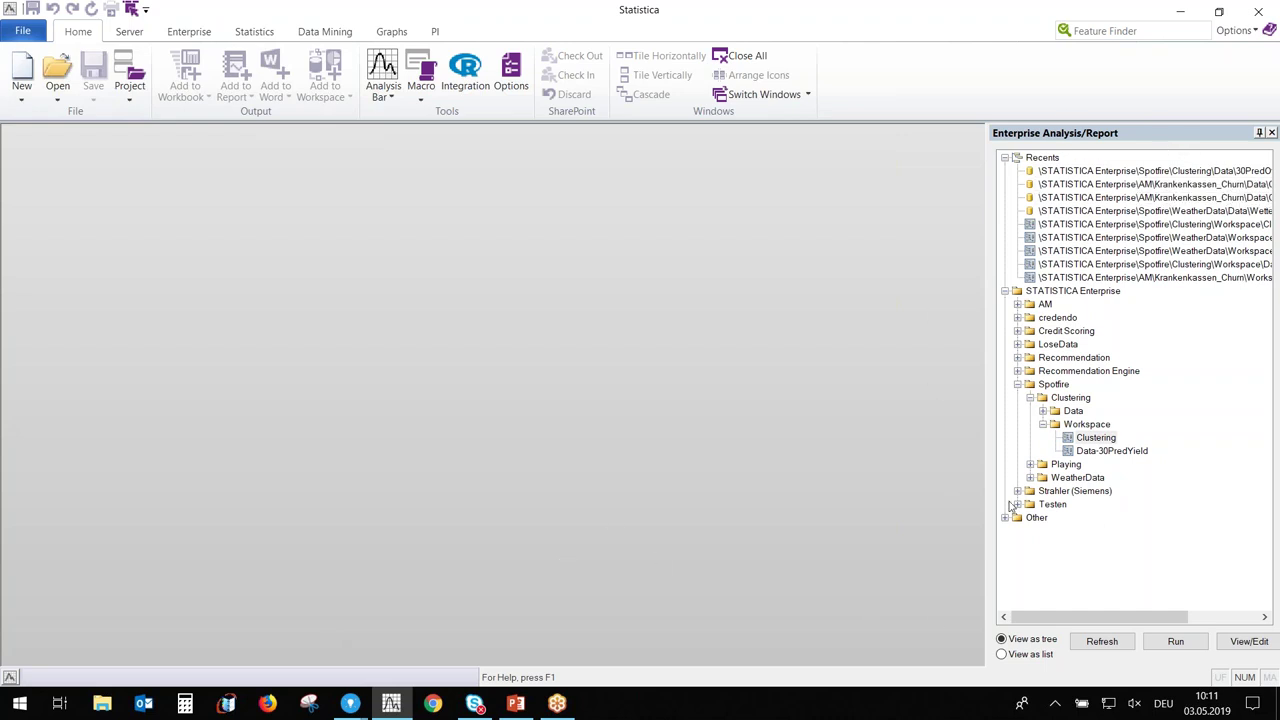
Open the Clustering workspace from the Enterprise folder Spotfire/Clustering/Workspace and inspect the data table of its Input node
{"action": "left_click", "coordinate": [1044, 411]}
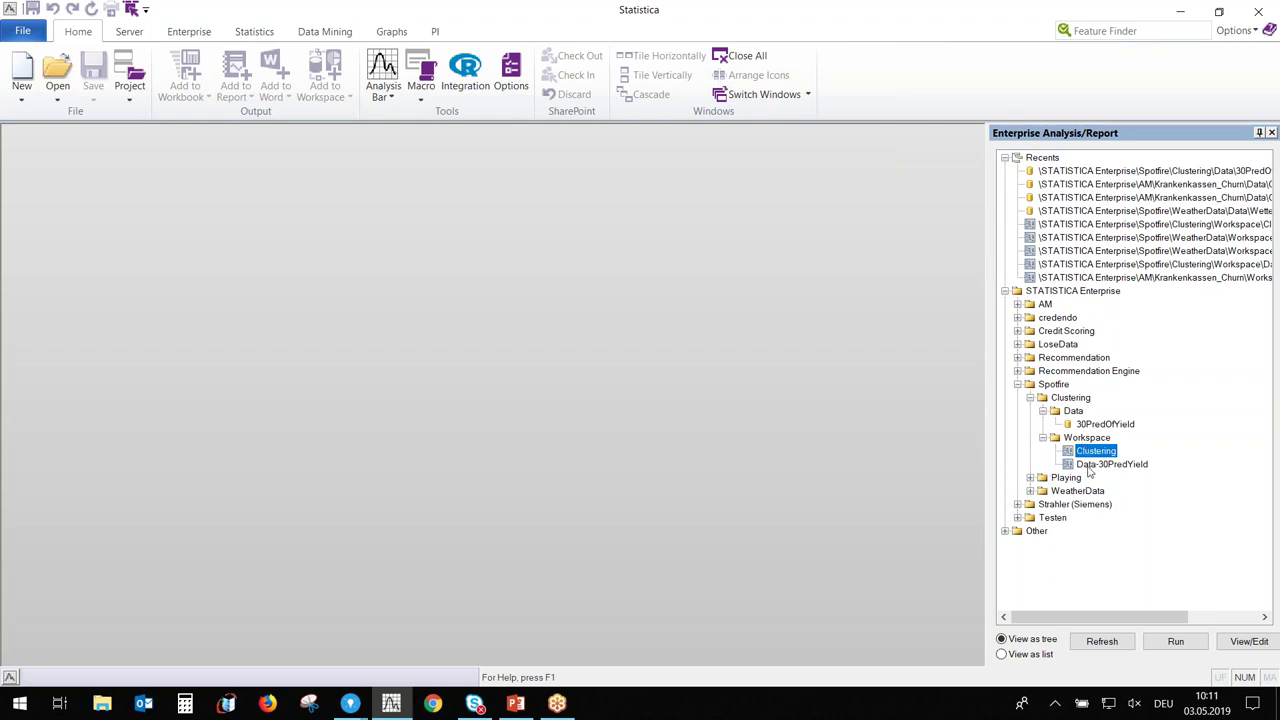
{"action": "left_click", "coordinate": [1242, 643]}
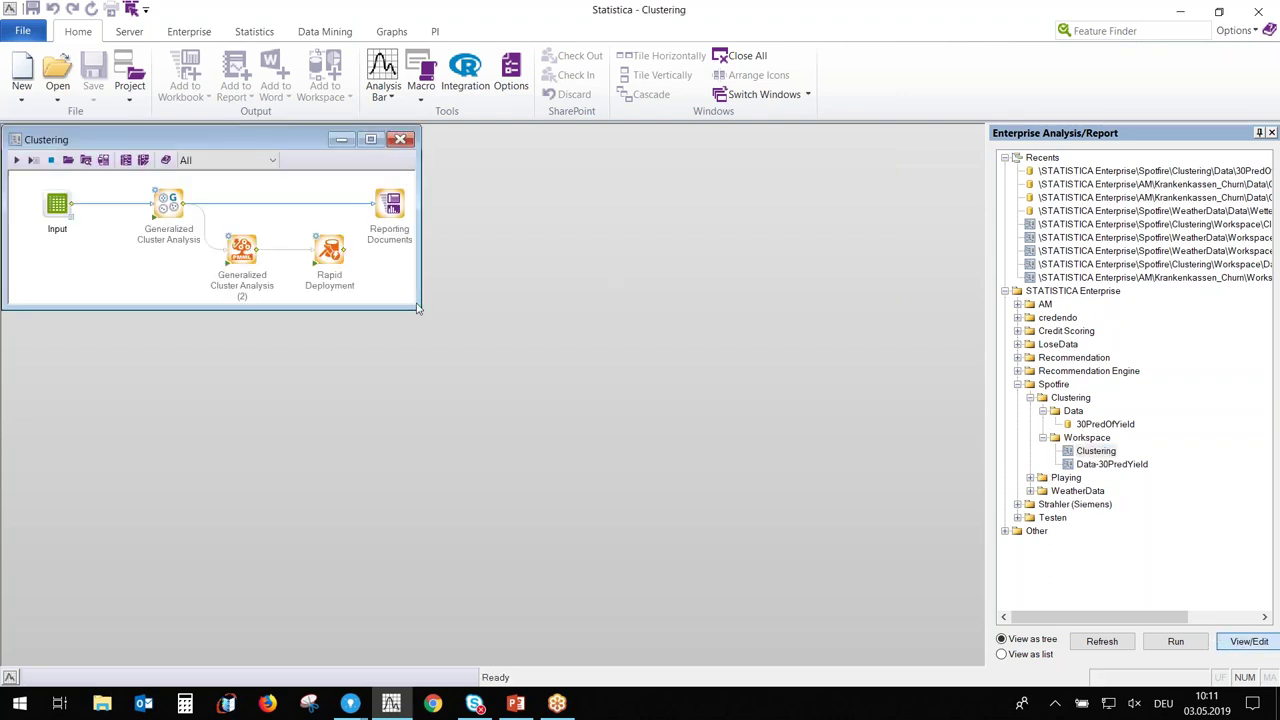
{"action": "left_click", "coordinate": [297, 224]}
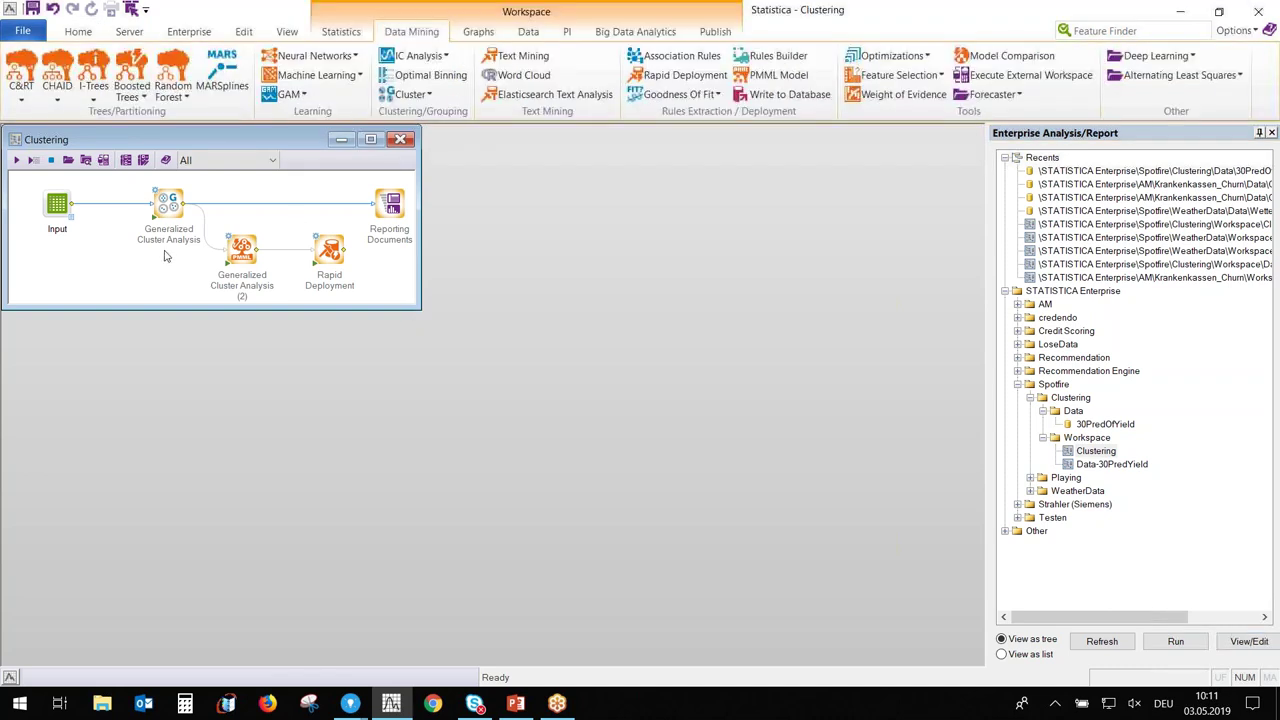
{"action": "double_click", "coordinate": [70, 222]}
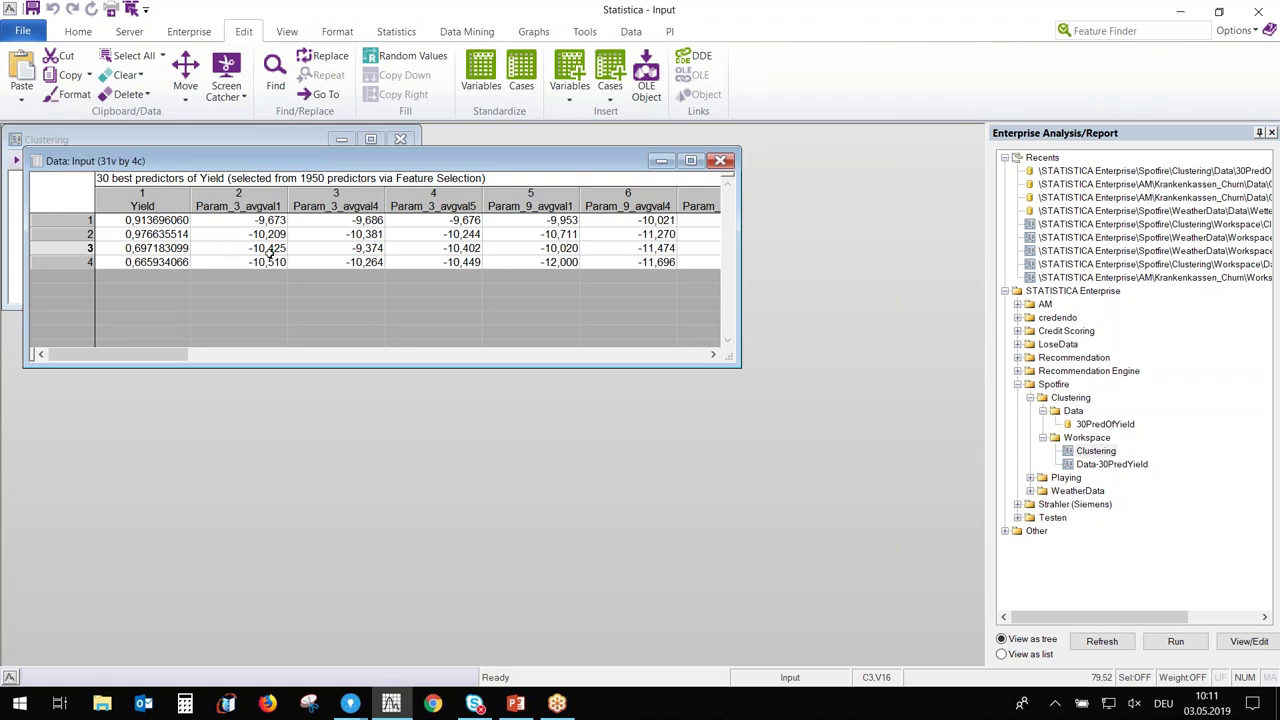
{"action": "left_click", "coordinate": [720, 160]}
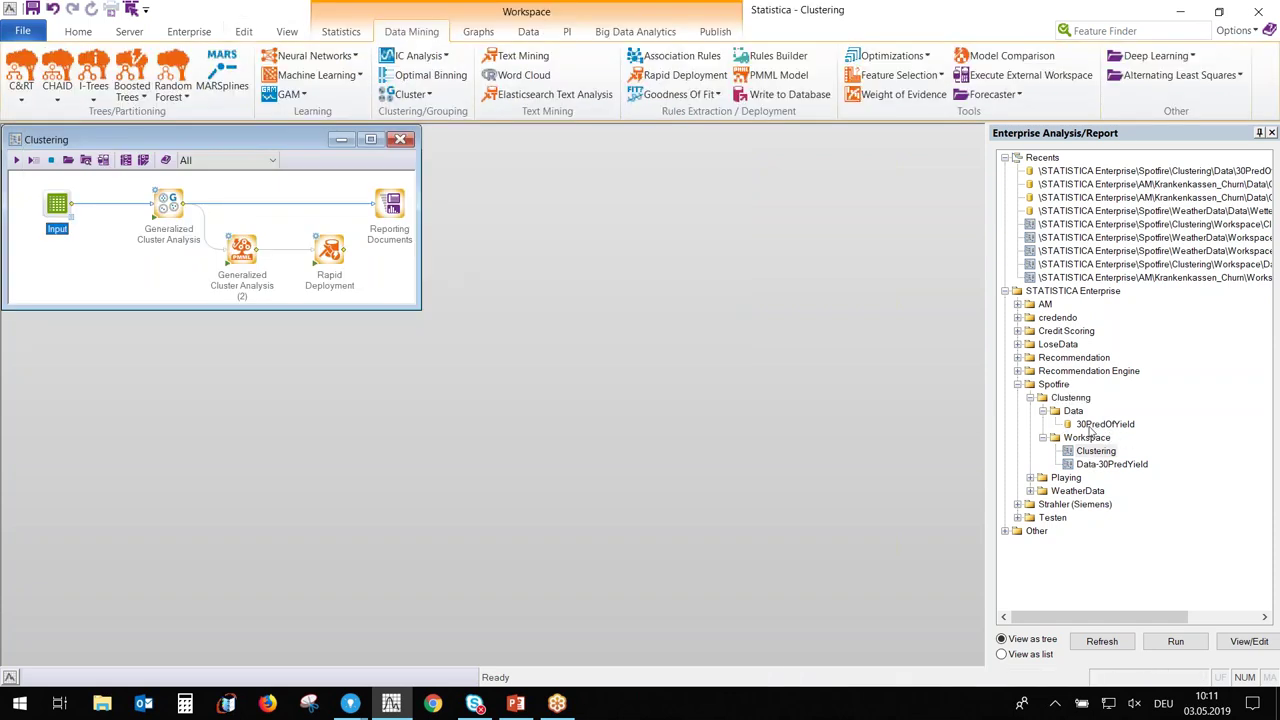
Open the Data-30PredYield workspace from the same Enterprise folder and place its window below the Clustering workspace
{"action": "left_click", "coordinate": [1143, 467]}
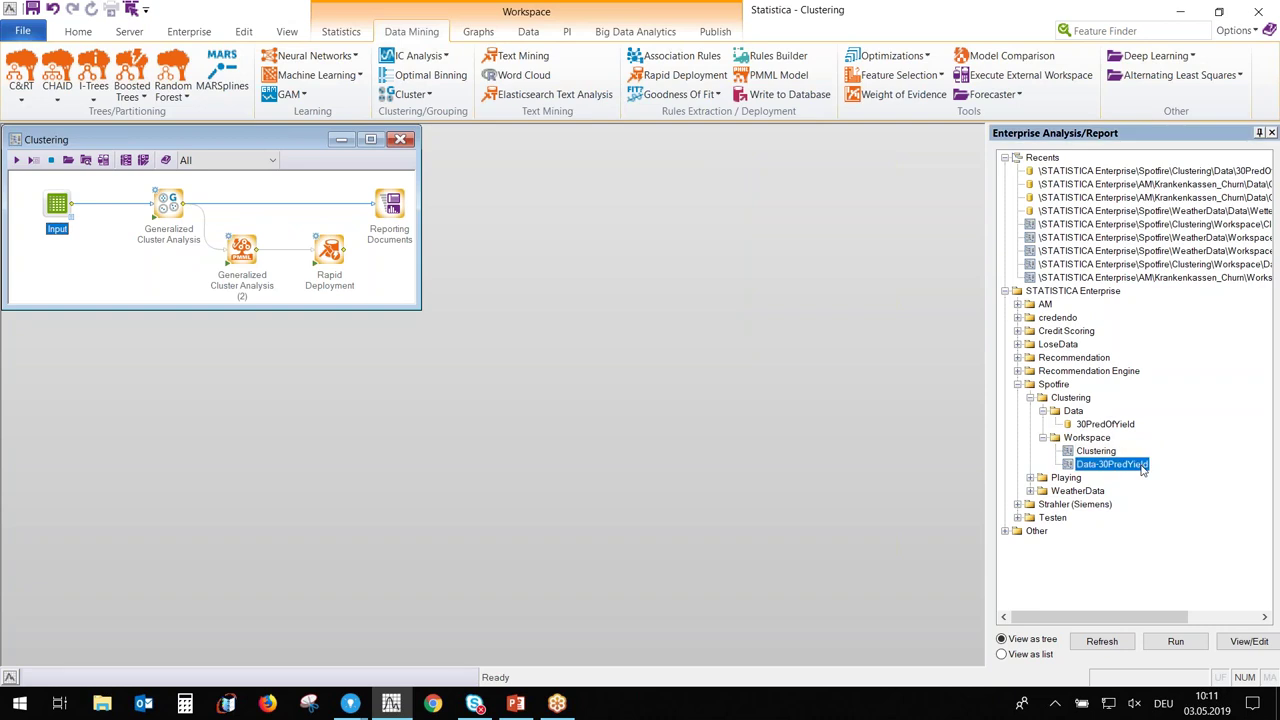
{"action": "left_click", "coordinate": [1248, 641]}
{"action": "left_click_drag", "start_coordinate": [80, 177], "coordinate": [55, 360]}
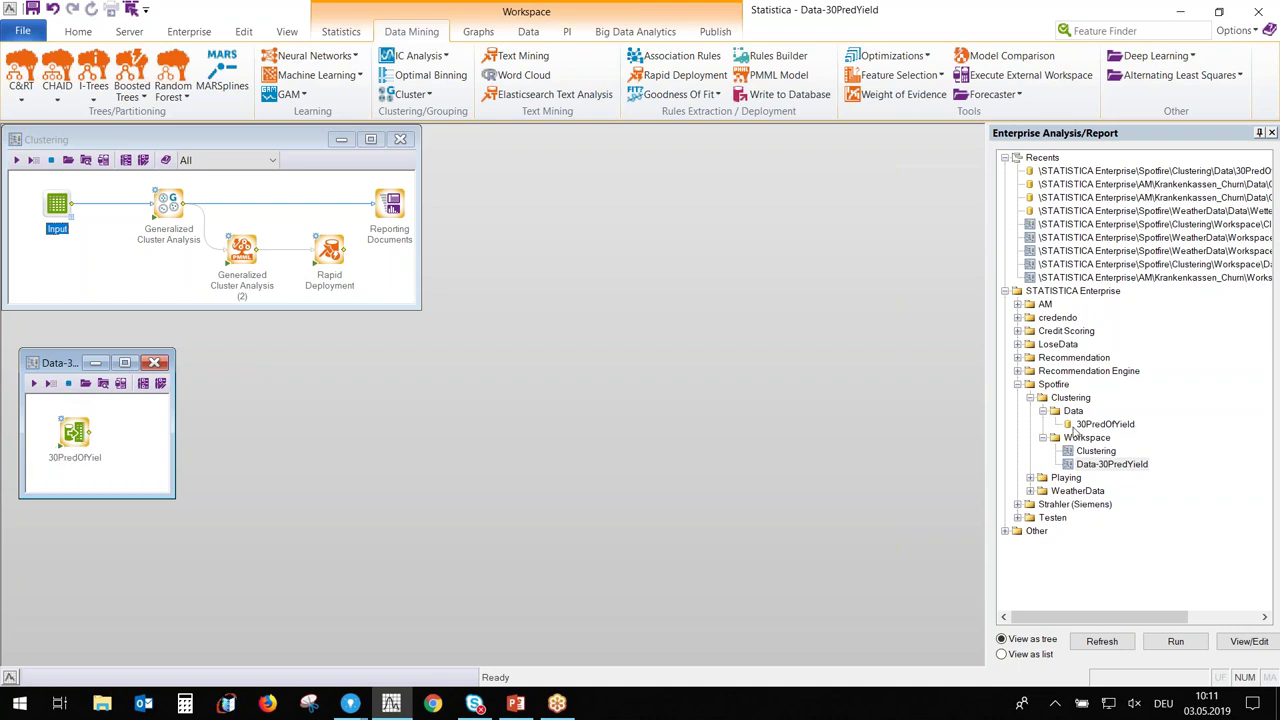
Inspect the data of the 30PredOfYield node in an enlarged spreadsheet window, and close the spreadsheet
{"action": "left_click", "coordinate": [60, 447]}
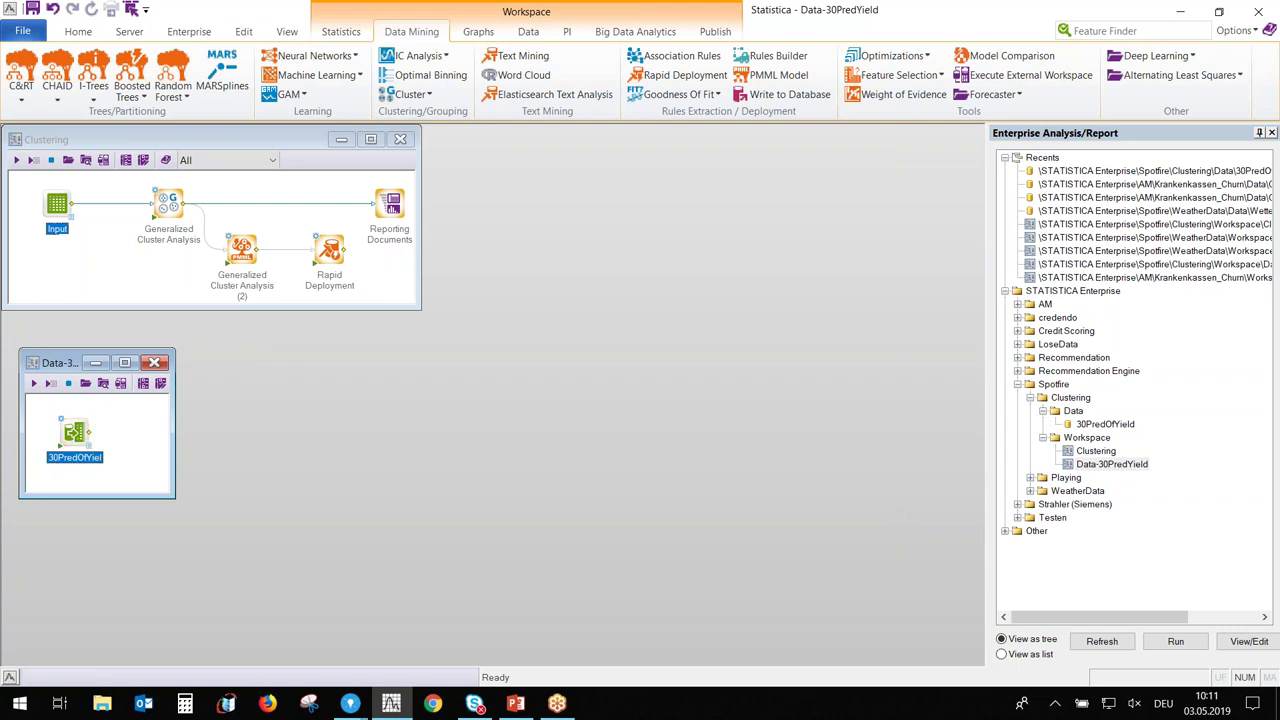
{"action": "double_click", "coordinate": [84, 455]}
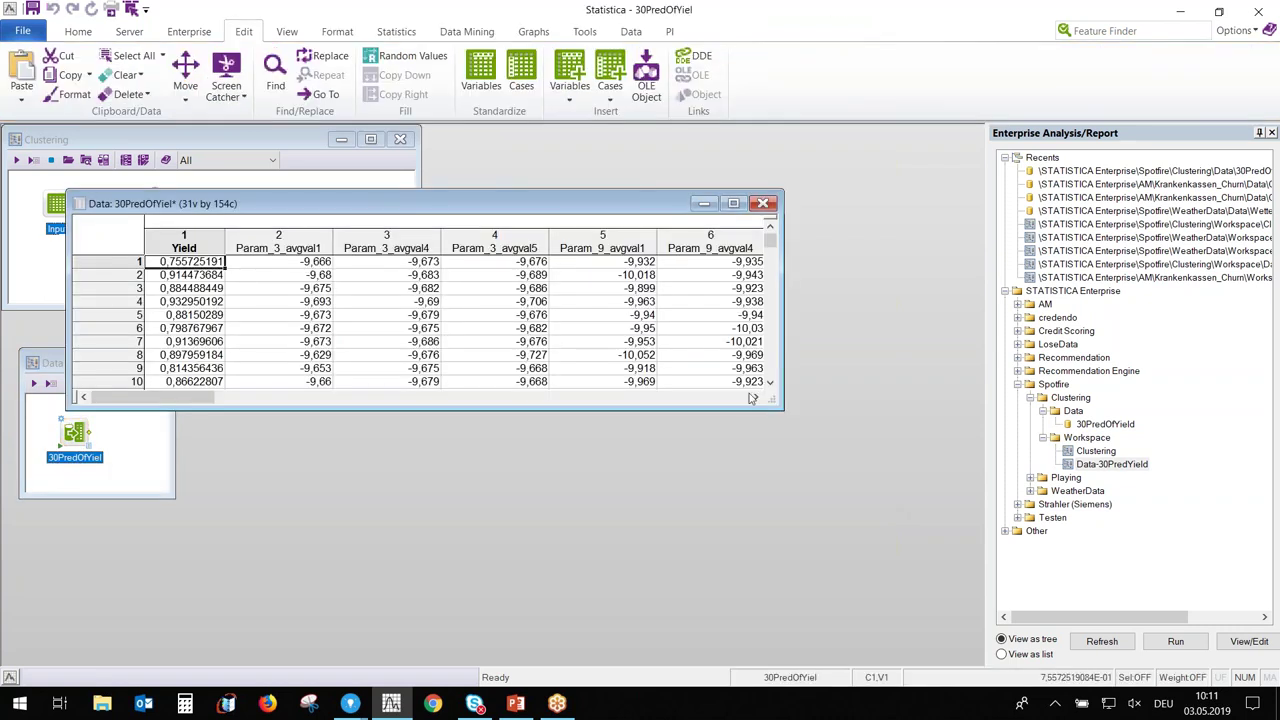
{"action": "left_click_drag", "start_coordinate": [787, 406], "coordinate": [965, 664]}
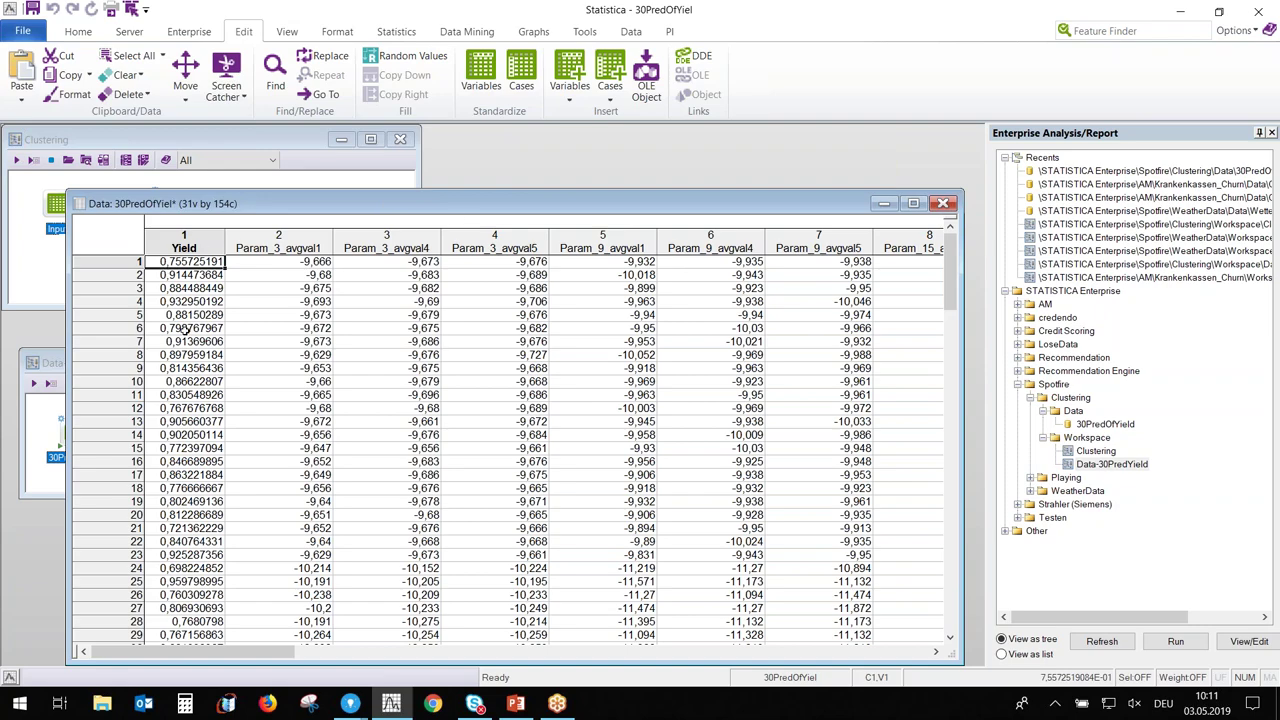
{"action": "mouse_move", "coordinate": [258, 651]}
{"action": "left_mouse_down"}
{"action": "mouse_move", "coordinate": [930, 650]}
{"action": "mouse_move", "coordinate": [250, 651]}
{"action": "left_mouse_up"}
{"action": "left_click", "coordinate": [942, 203]}
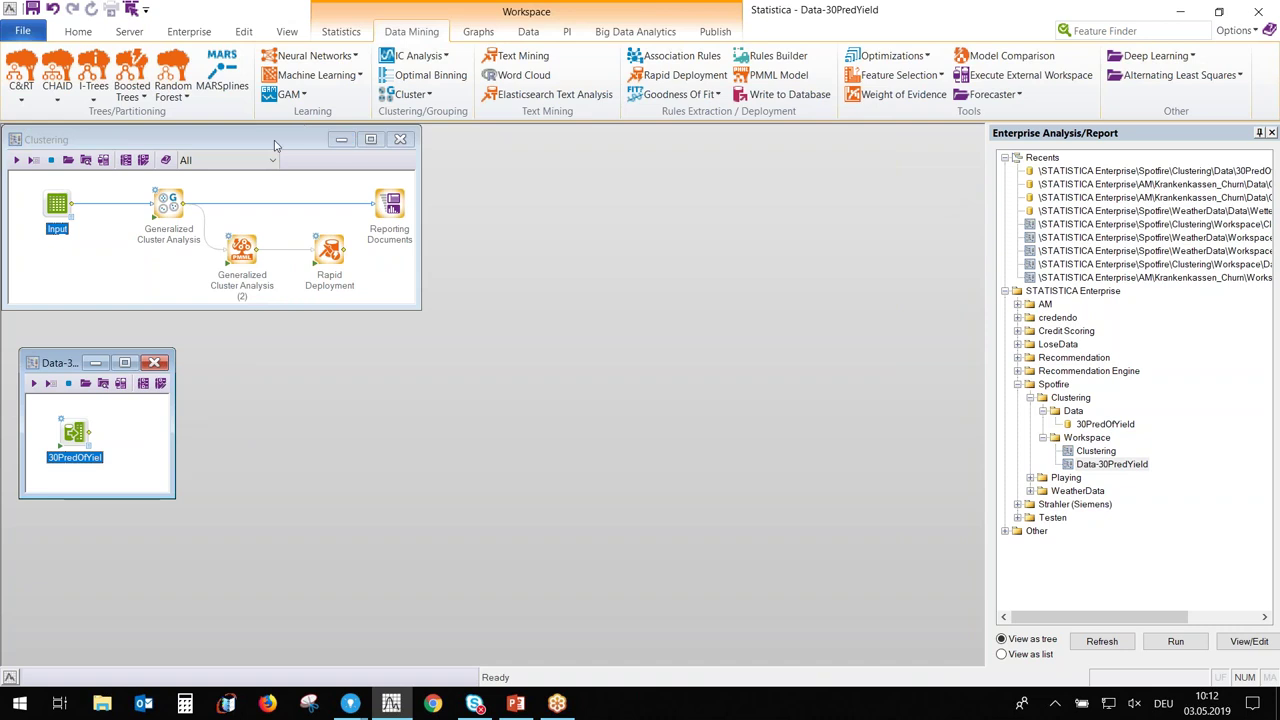
Widen the Clustering workspace window and review the Generalized Cluster Analysis node's quick settings and distance measure options without changing them
{"action": "left_click_drag", "start_coordinate": [420, 308], "coordinate": [775, 333]}
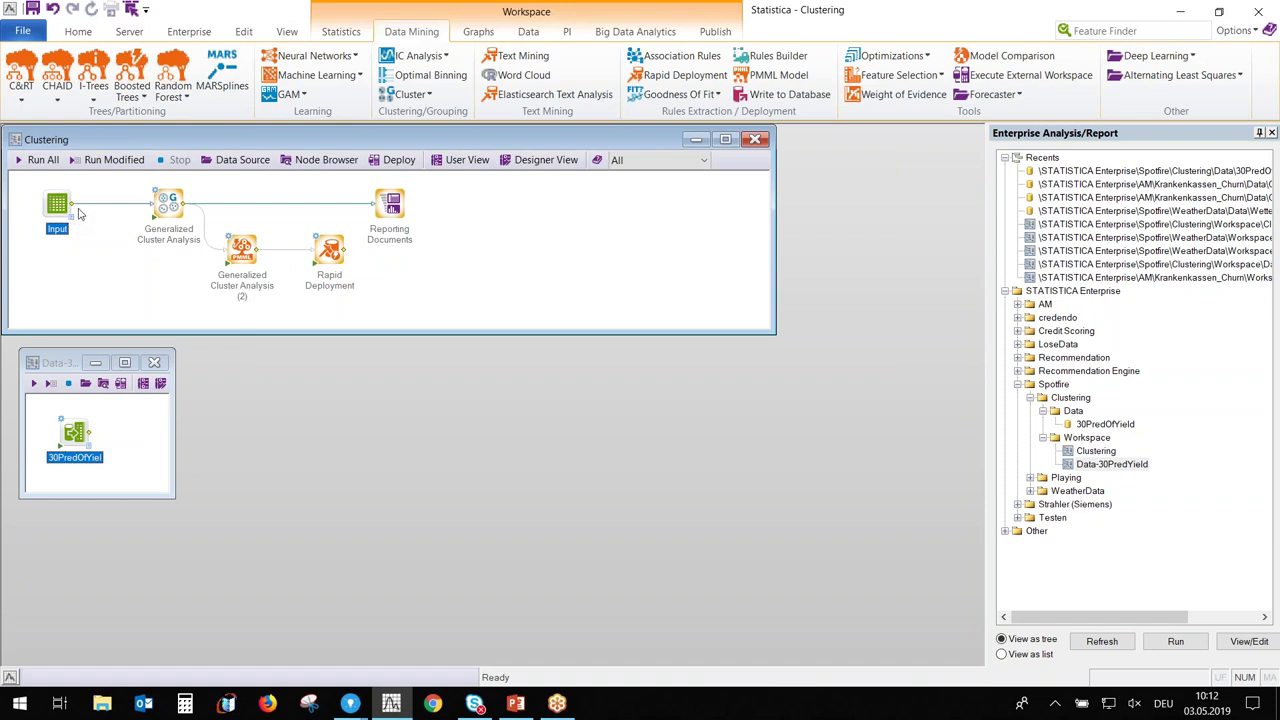
{"action": "double_click", "coordinate": [170, 205]}
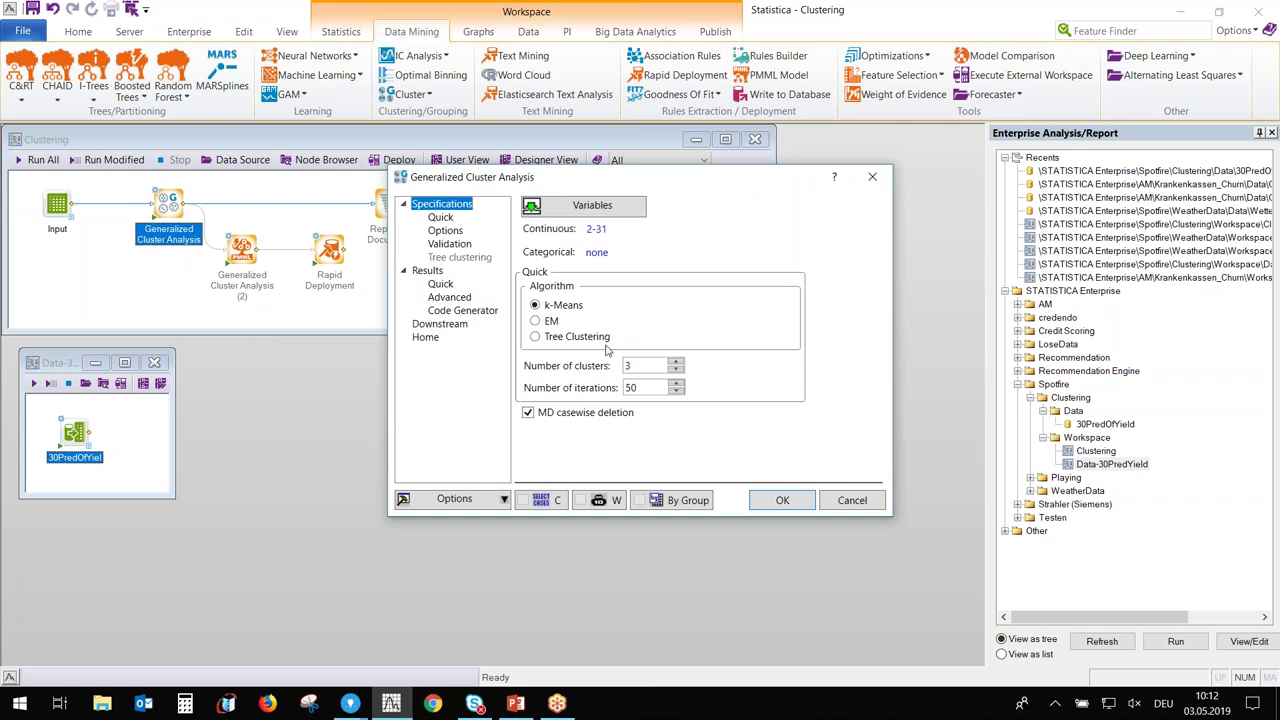
{"action": "left_click", "coordinate": [447, 232]}
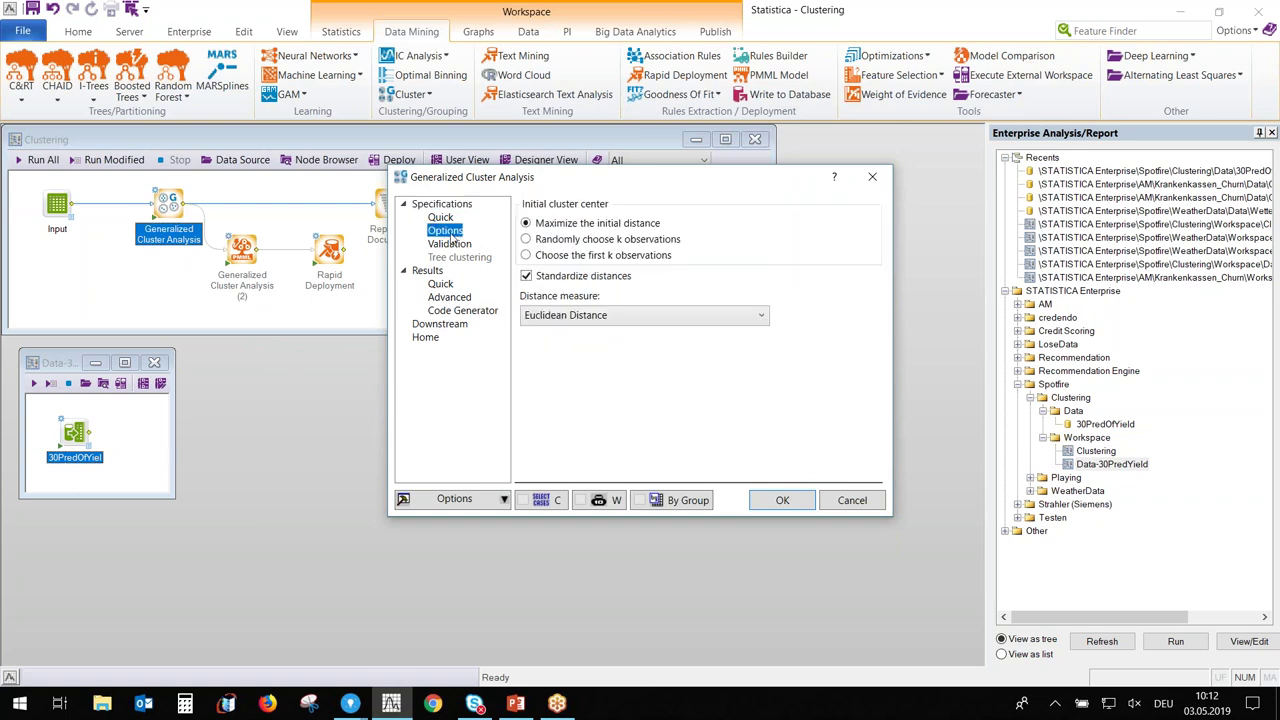
{"action": "left_click", "coordinate": [748, 319]}
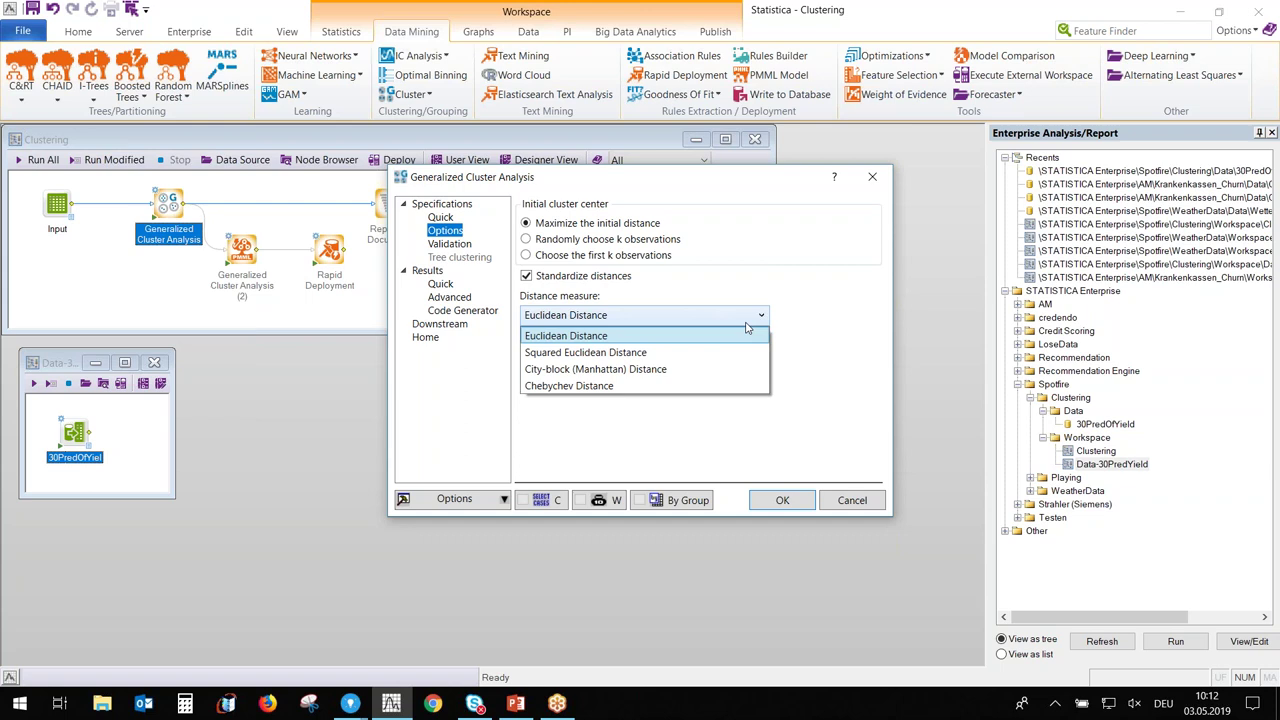
{"action": "left_click", "coordinate": [865, 387]}
{"action": "left_click", "coordinate": [852, 500]}
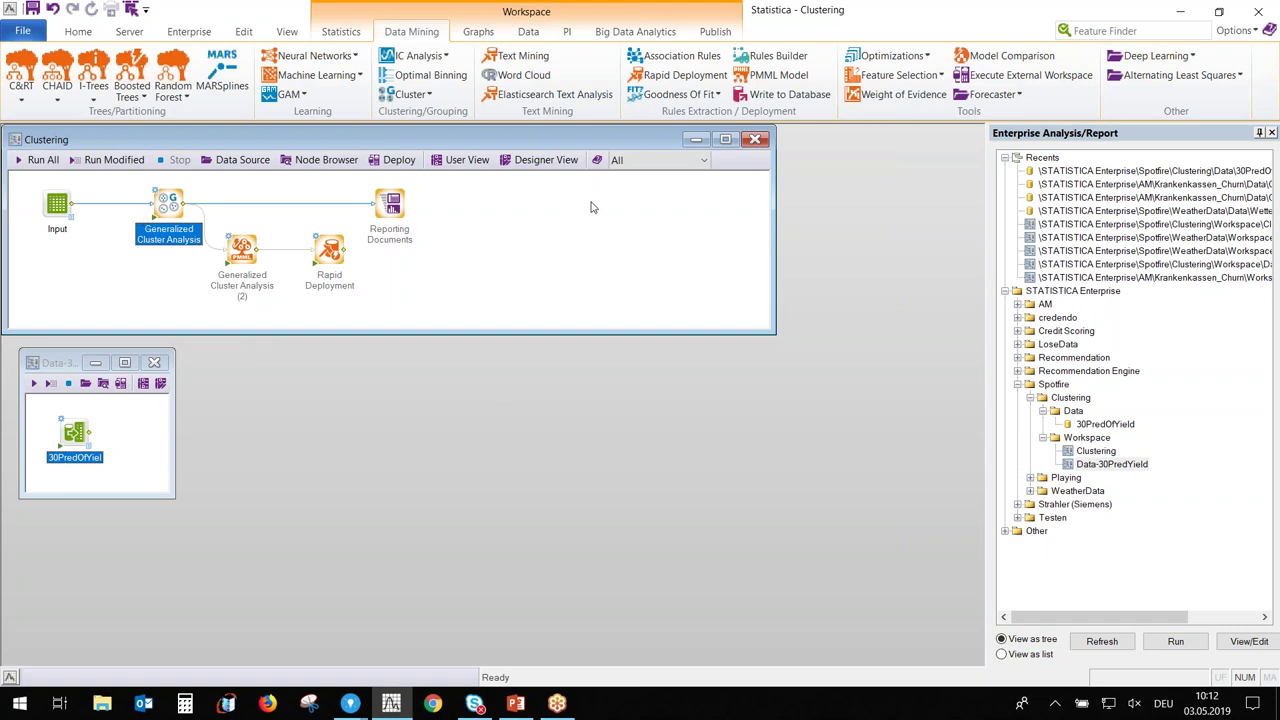
In the Designer View parameter selection, deselect all parameters of Rapid Deployment and Generalized Cluster Analysis
{"action": "left_click", "coordinate": [532, 162]}
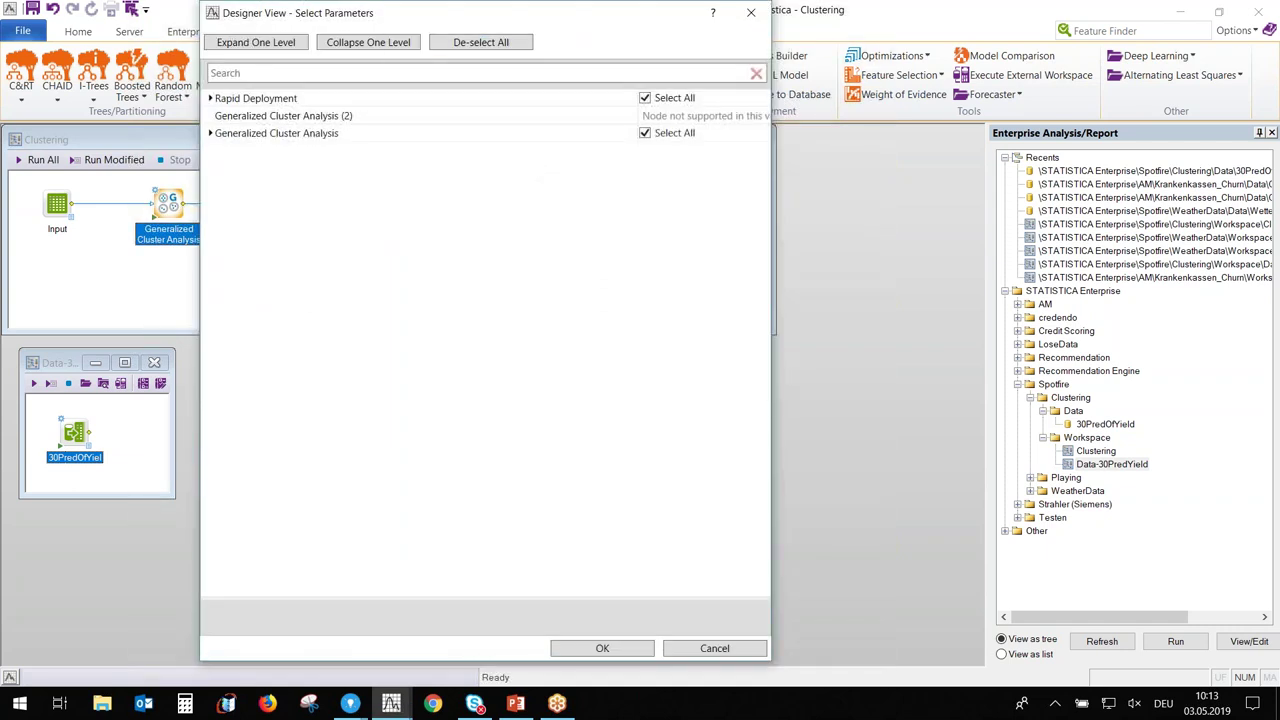
{"action": "left_click", "coordinate": [210, 99]}
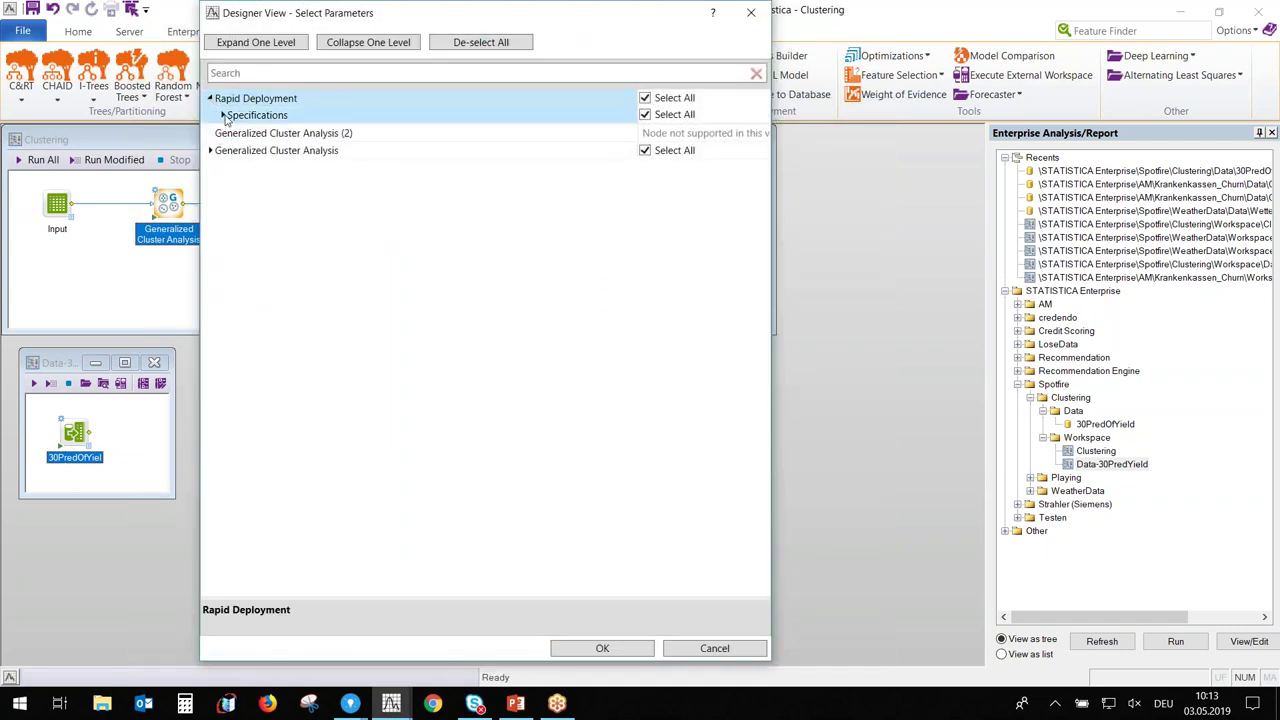
{"action": "left_click", "coordinate": [209, 150]}
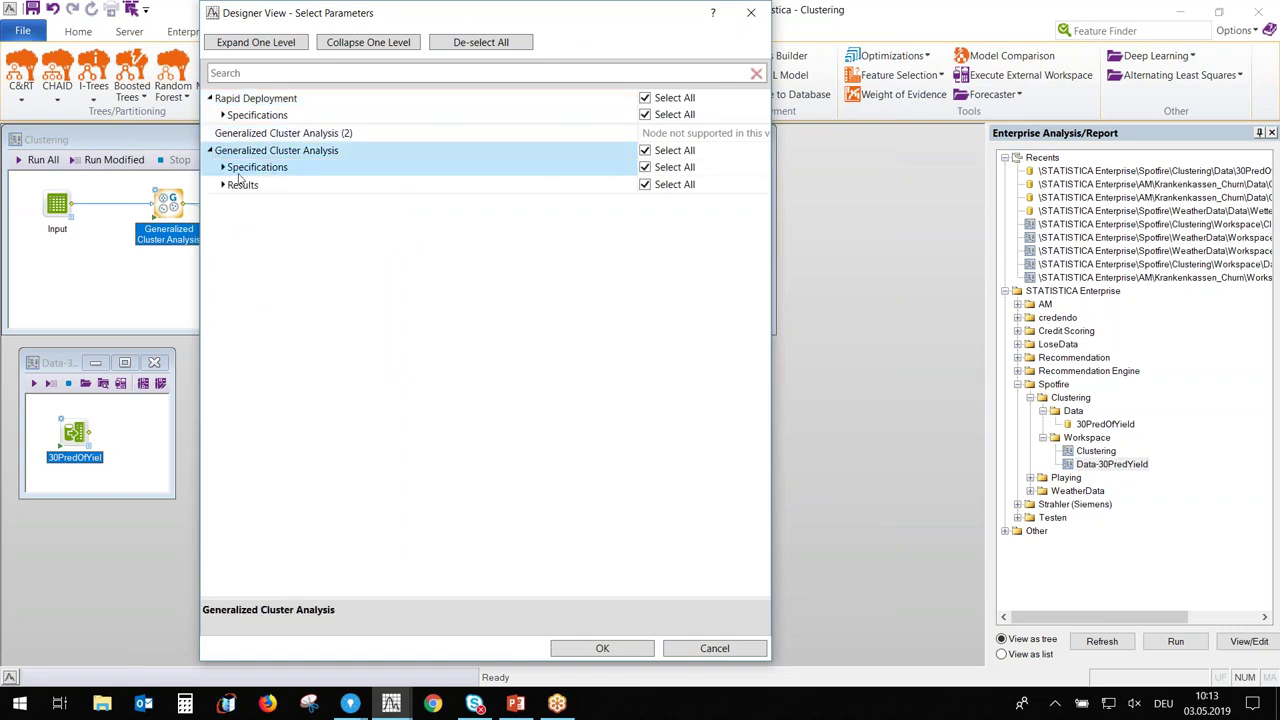
{"action": "left_click", "coordinate": [222, 167]}
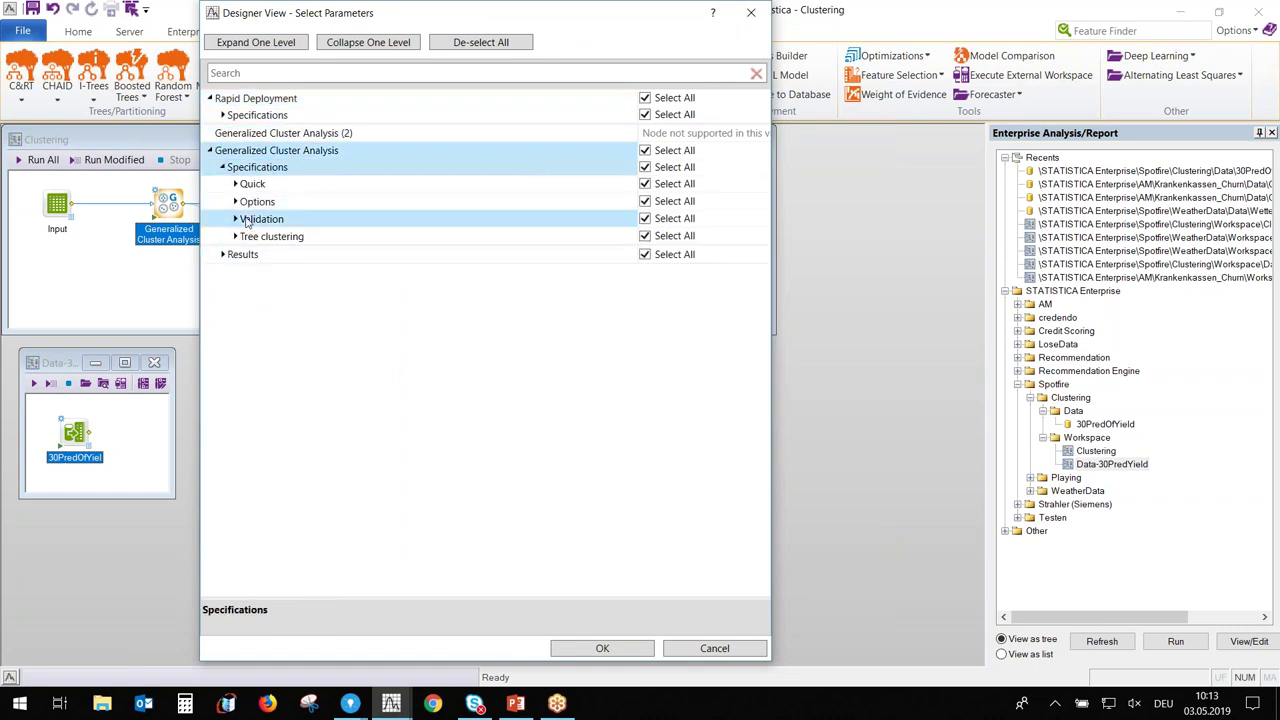
{"action": "left_click", "coordinate": [645, 98]}
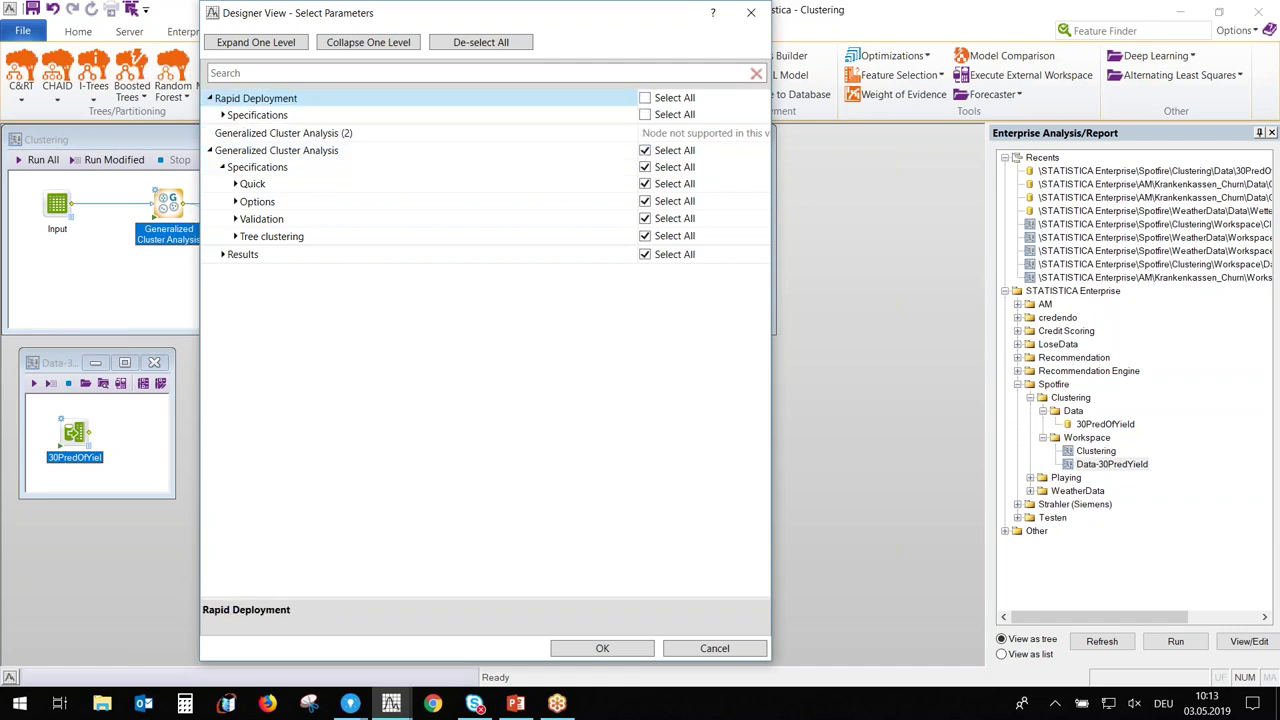
{"action": "left_click", "coordinate": [645, 150]}
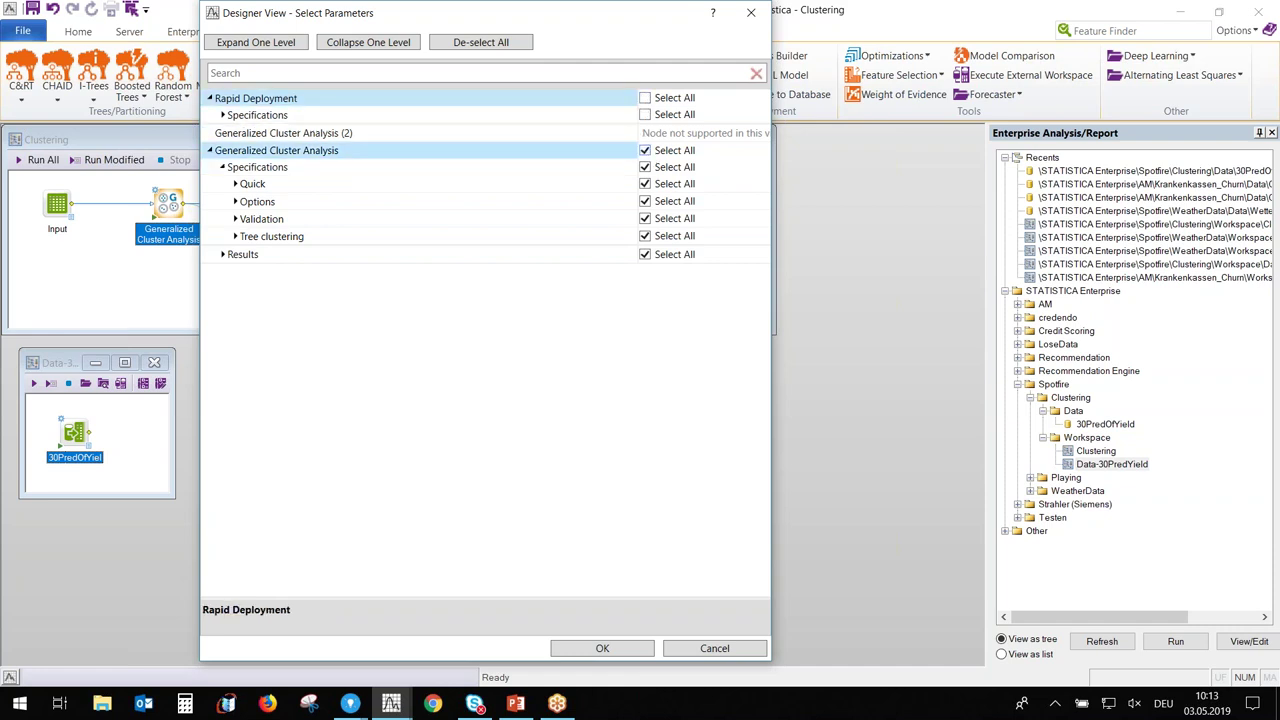
Make the Number of clusters parameter under the Generalized Cluster Analysis quick specifications visible and apply the selection
{"action": "left_click", "coordinate": [235, 184]}
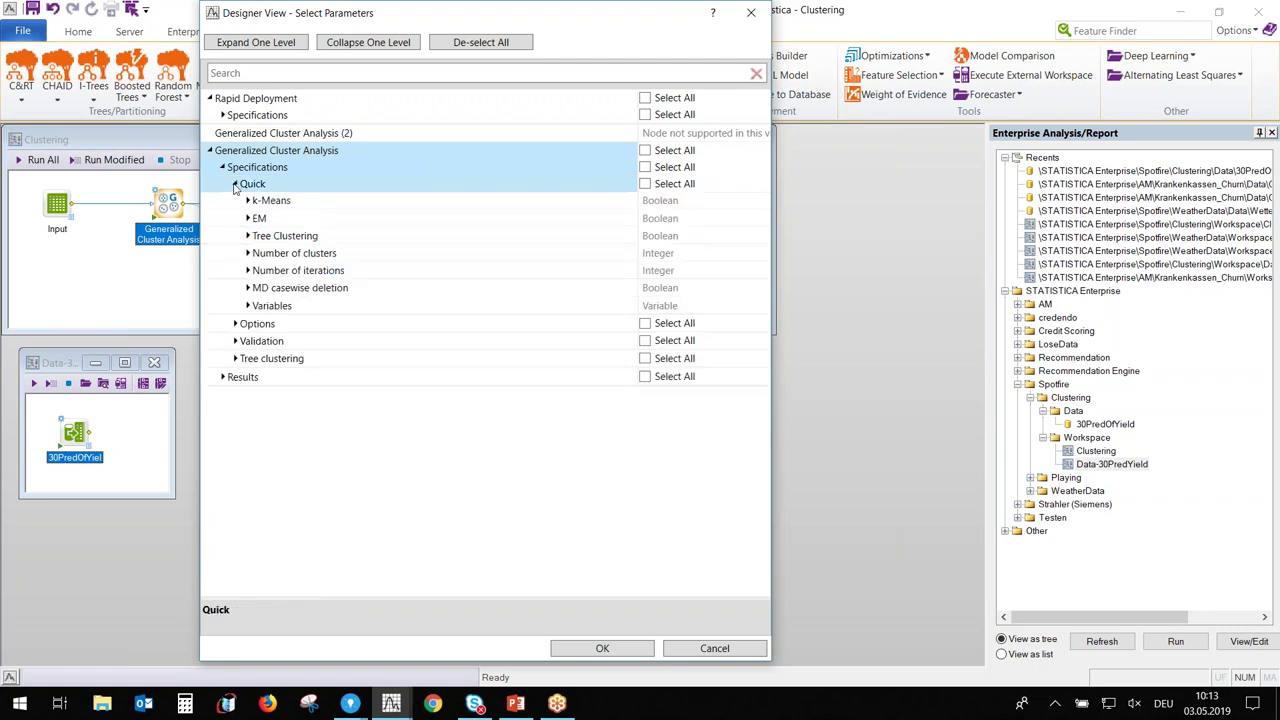
{"action": "left_click", "coordinate": [248, 254]}
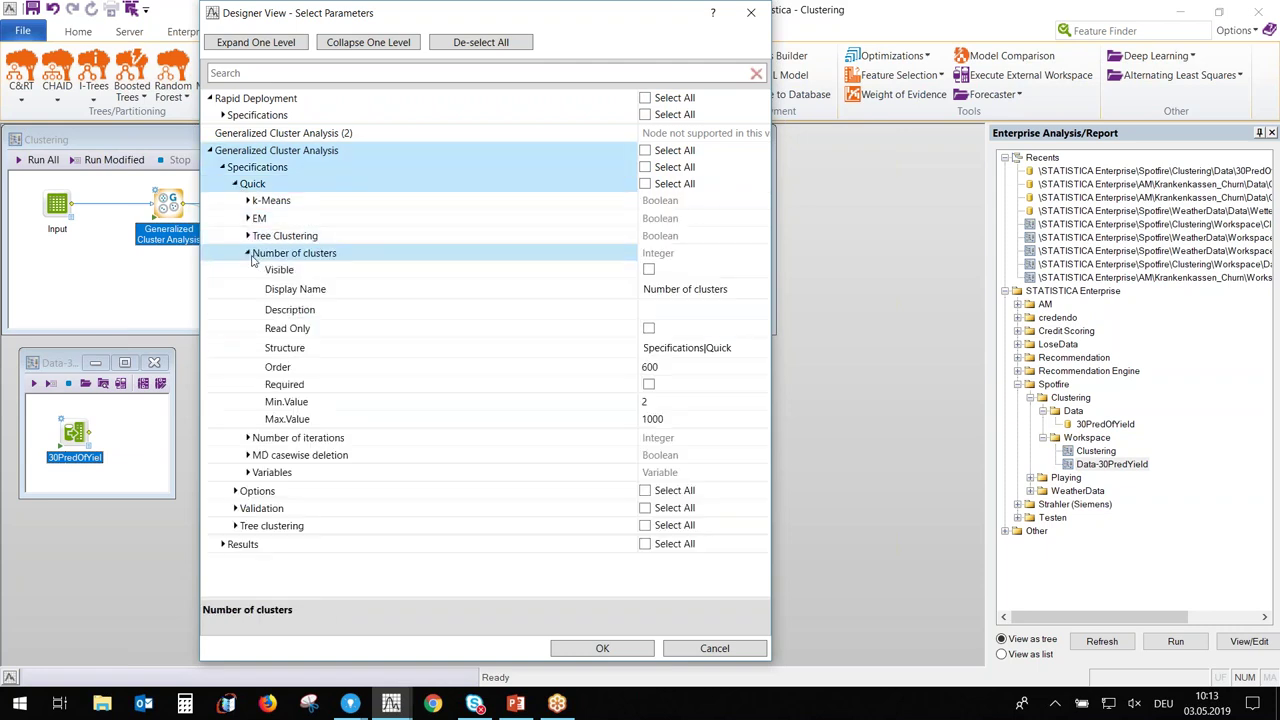
{"action": "left_click", "coordinate": [649, 270]}
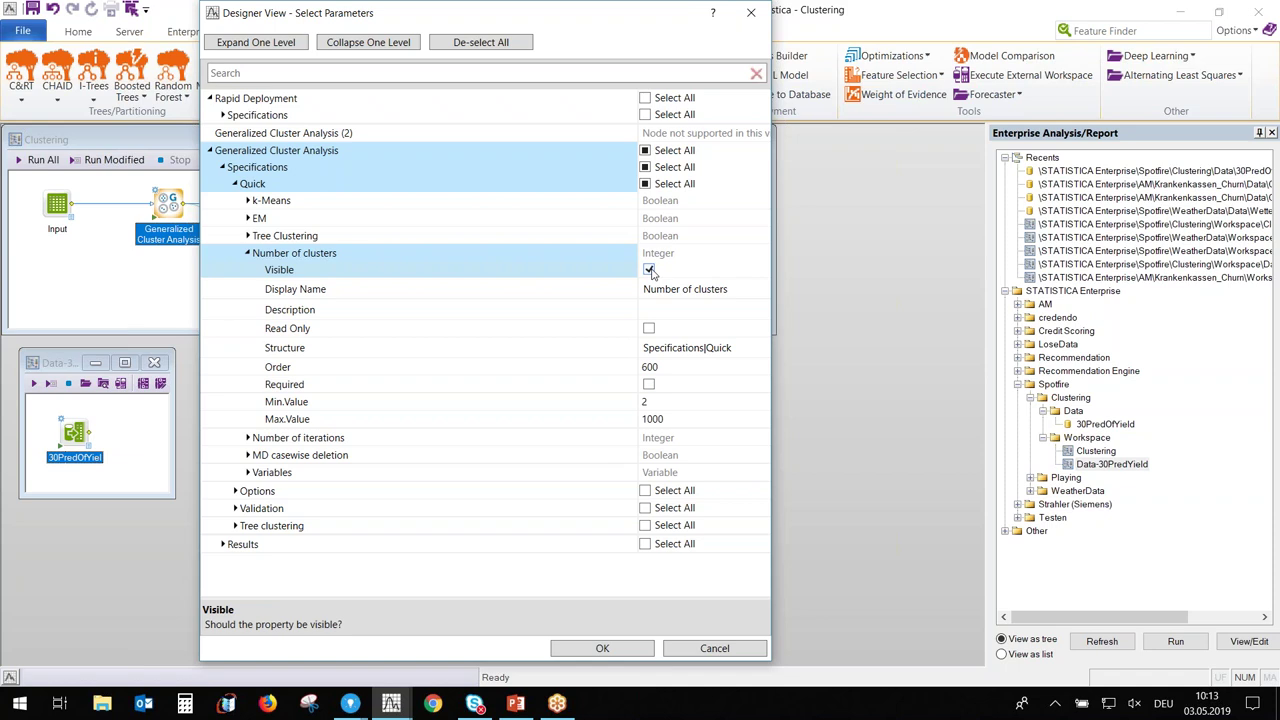
{"action": "left_click", "coordinate": [640, 650]}
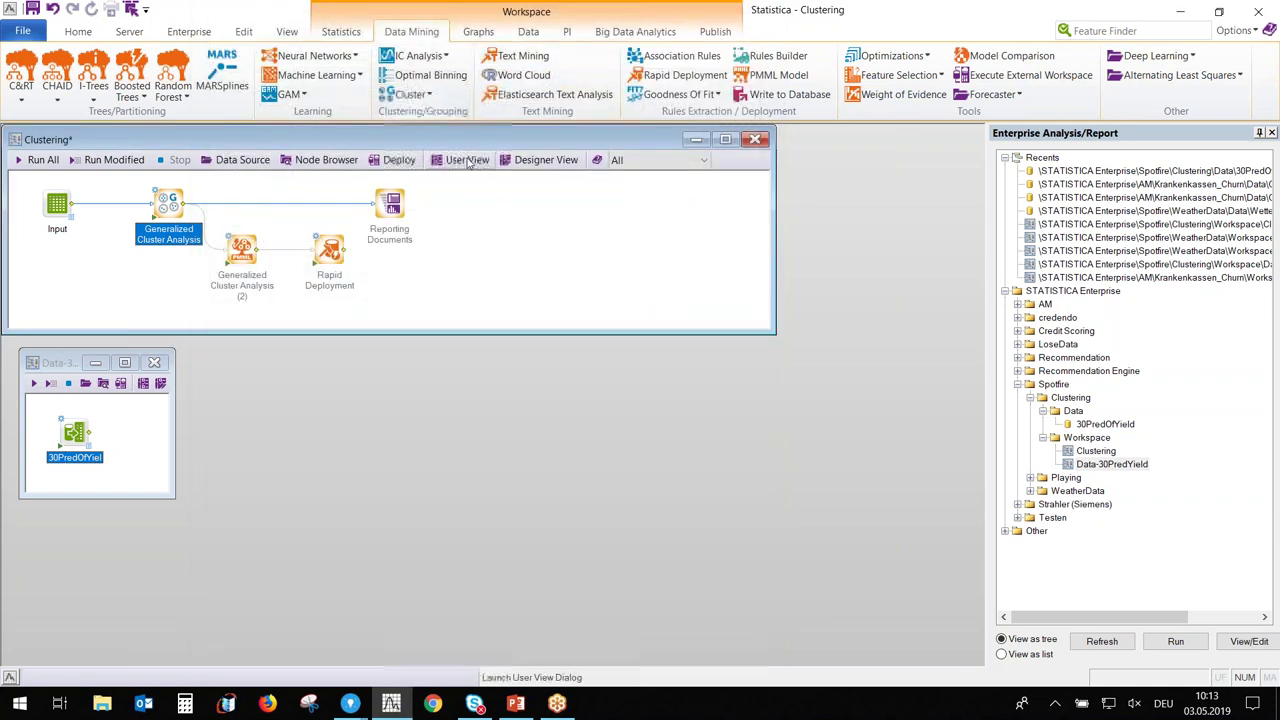
Check the User View for the Number of clusters parameter under the Generalized Cluster Analysis quick specifications
{"action": "left_click", "coordinate": [467, 162]}
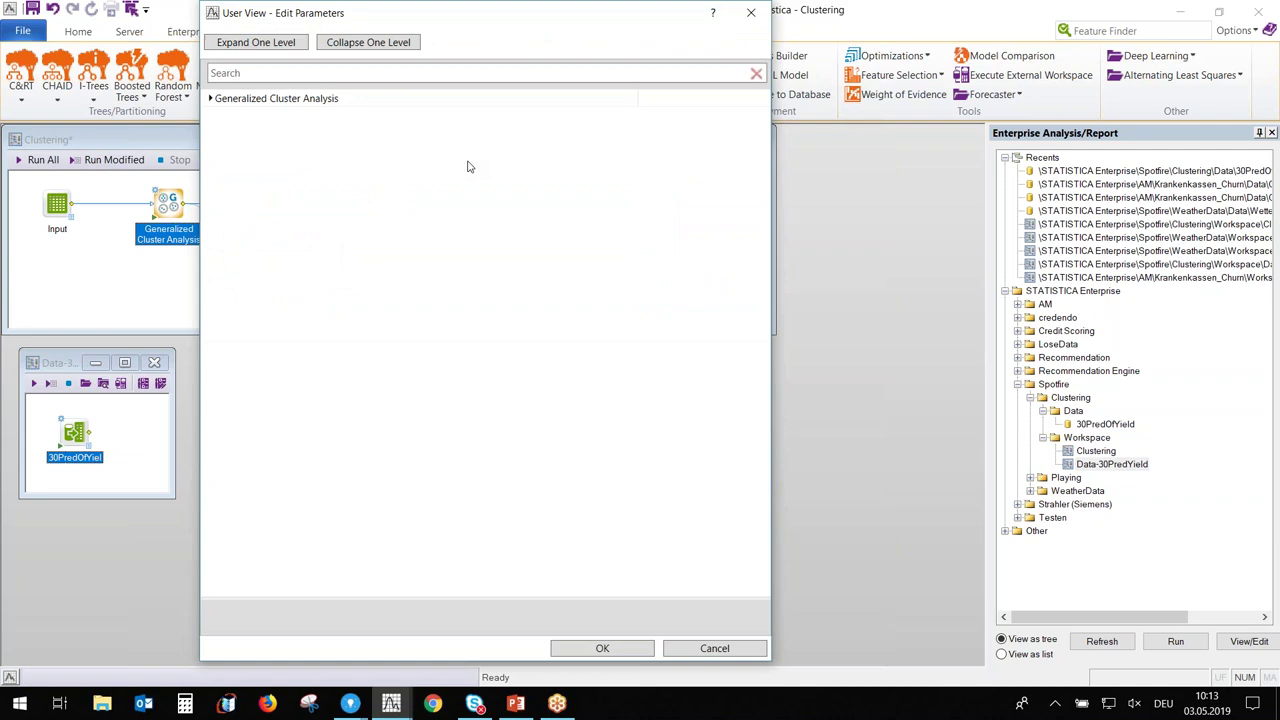
{"action": "left_click", "coordinate": [211, 98]}
{"action": "left_click", "coordinate": [222, 115]}
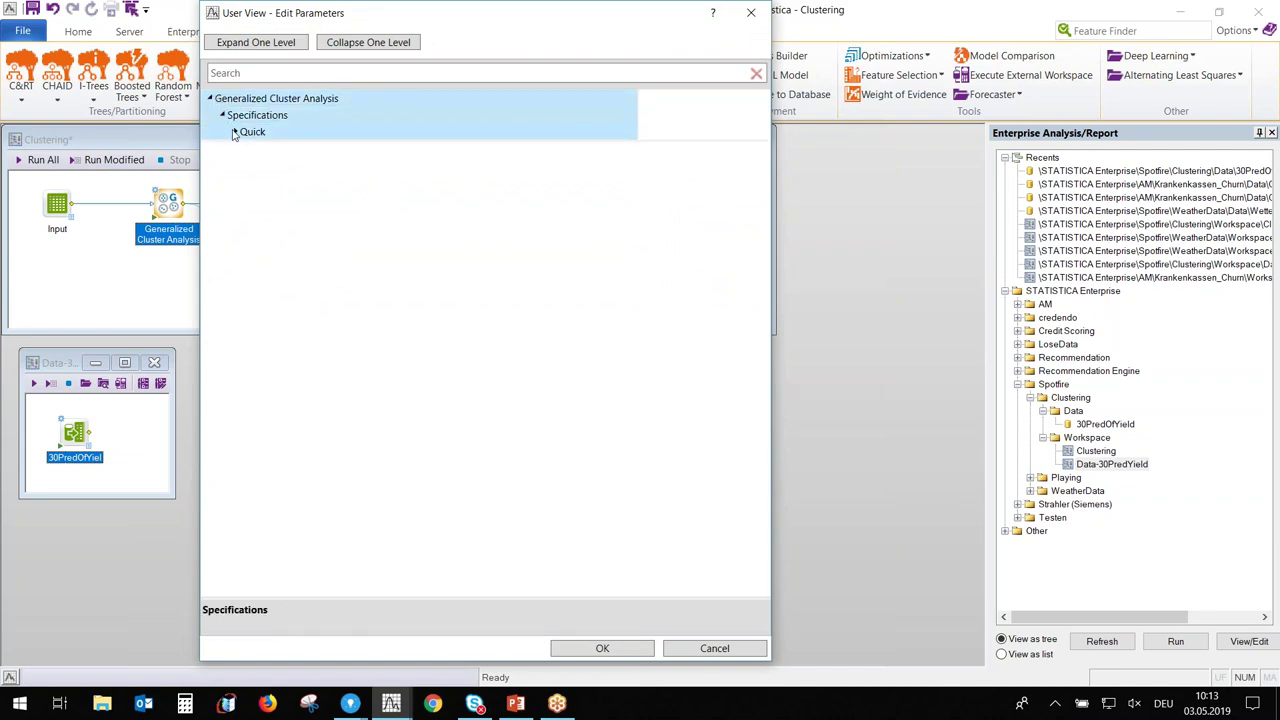
{"action": "left_click", "coordinate": [235, 132]}
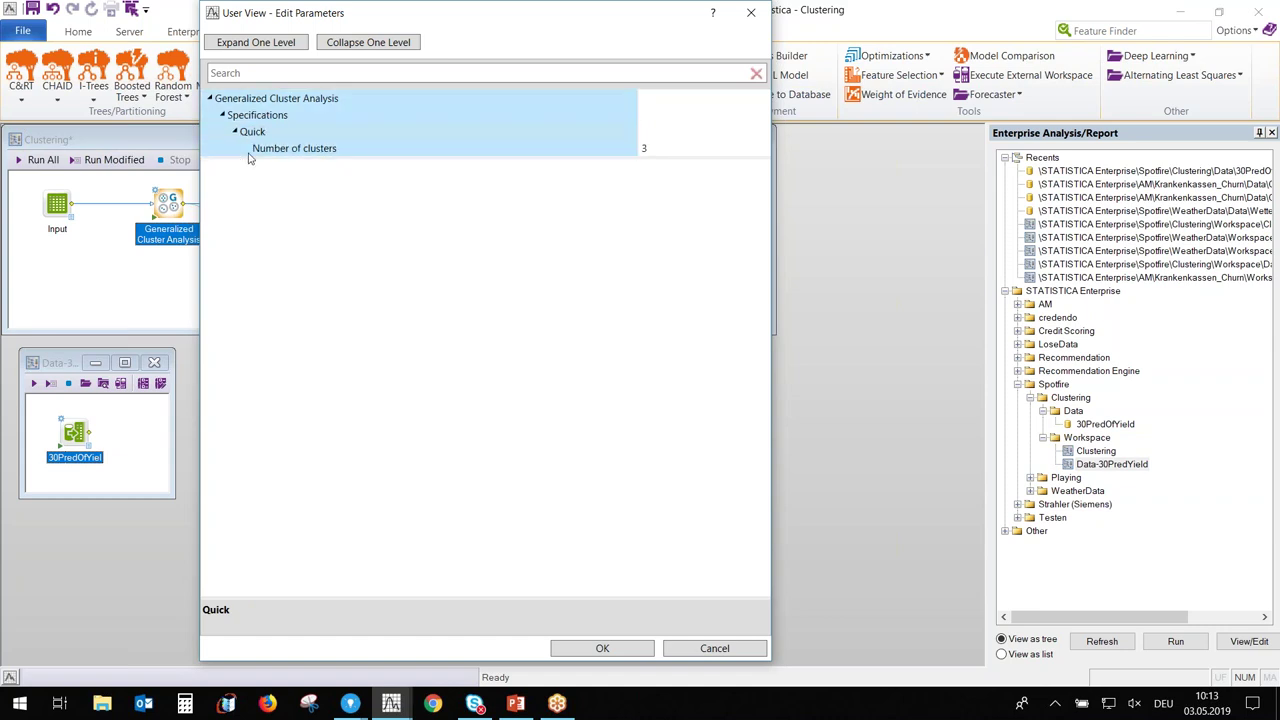
{"action": "left_click", "coordinate": [696, 148]}
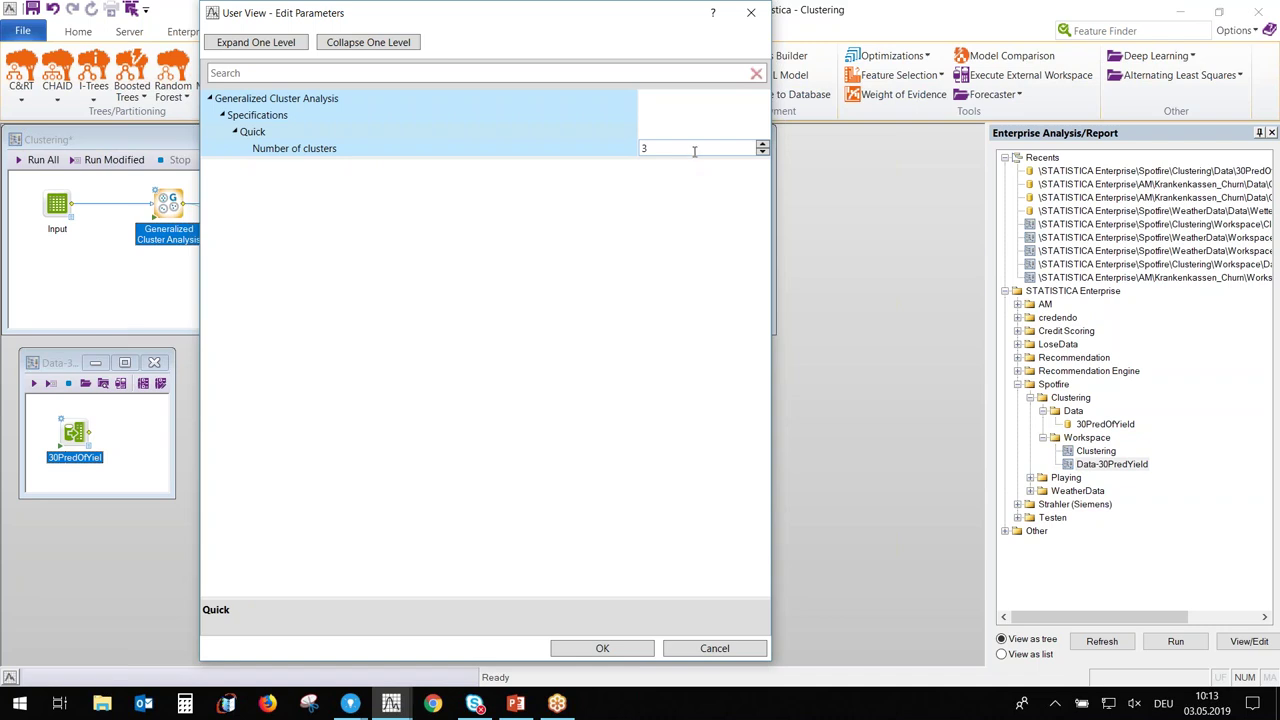
{"action": "left_click", "coordinate": [629, 650]}
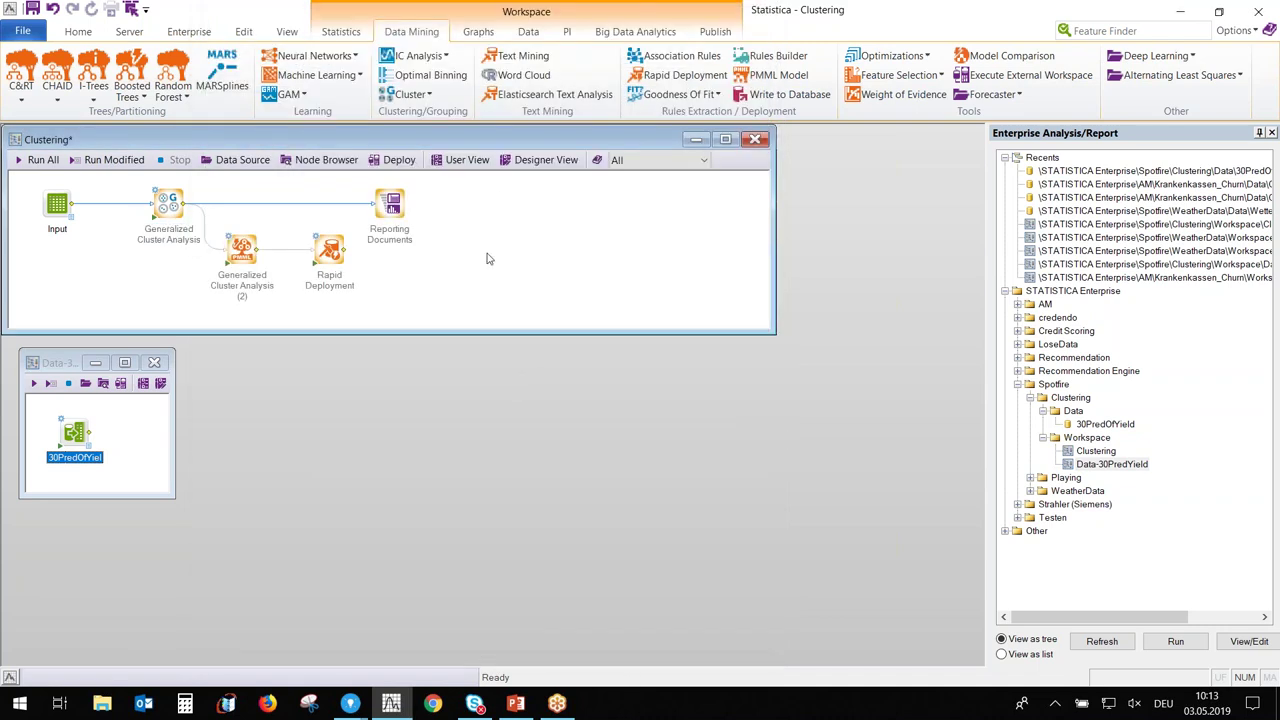
Save the Clustering workspace changes back to Enterprise and narrow its window
{"action": "key", "text": "ctrl+s"}
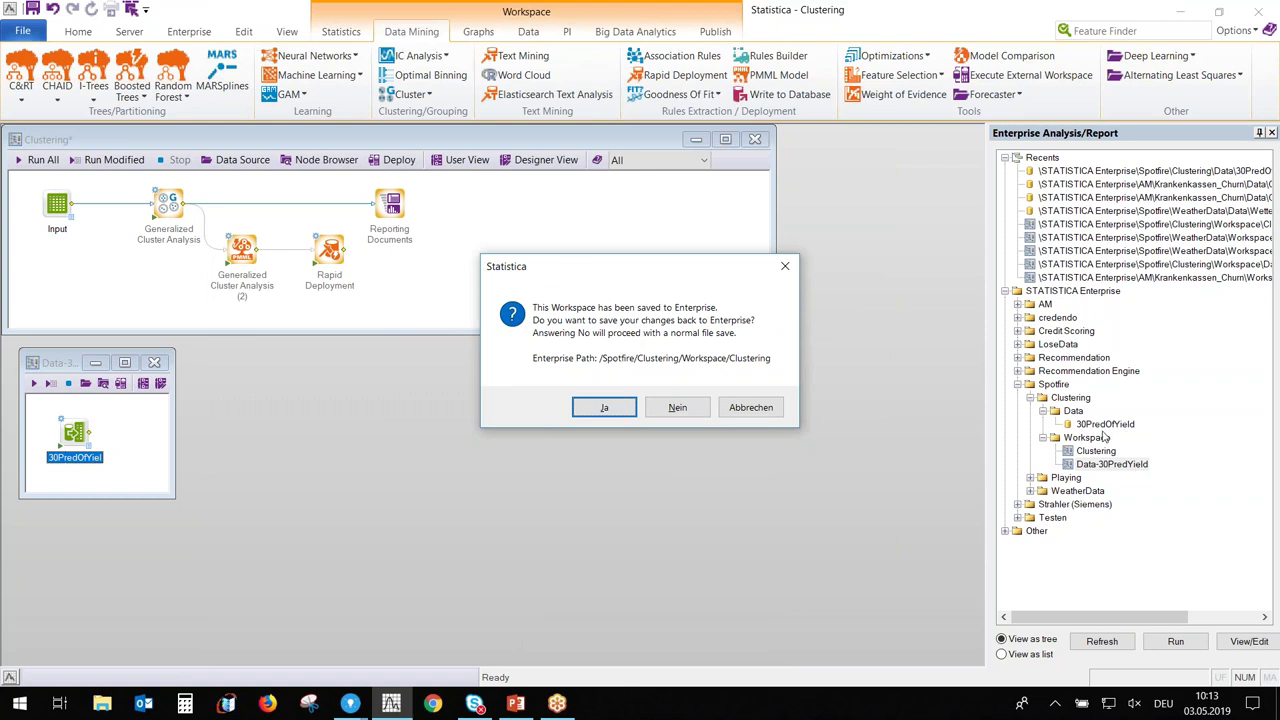
{"action": "left_click", "coordinate": [600, 406]}
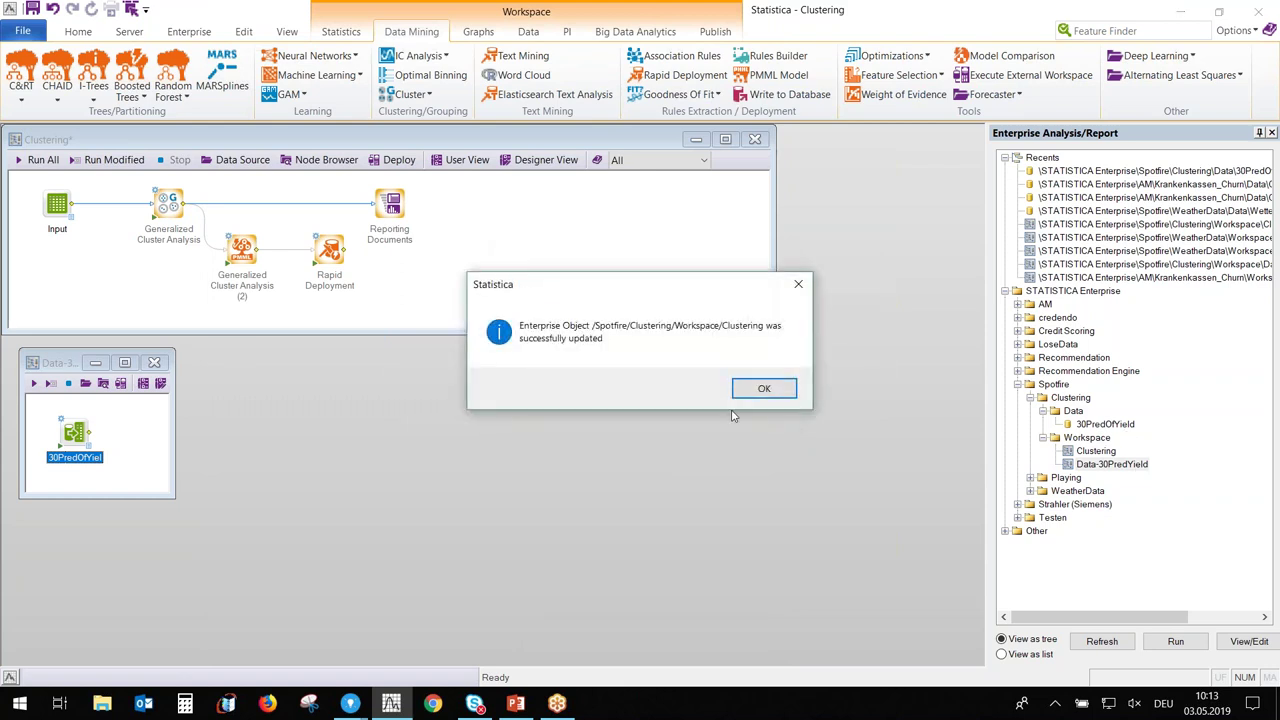
{"action": "left_click", "coordinate": [750, 392]}
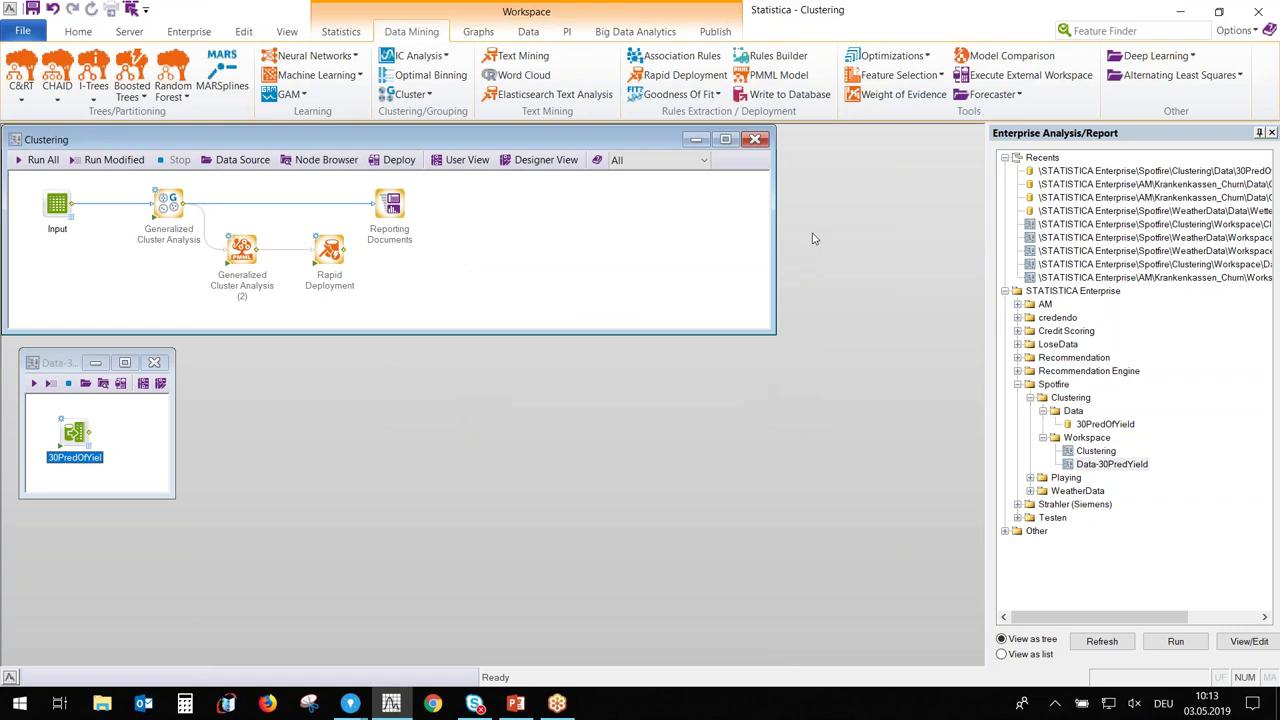
{"action": "left_click_drag", "start_coordinate": [775, 235], "coordinate": [465, 235]}
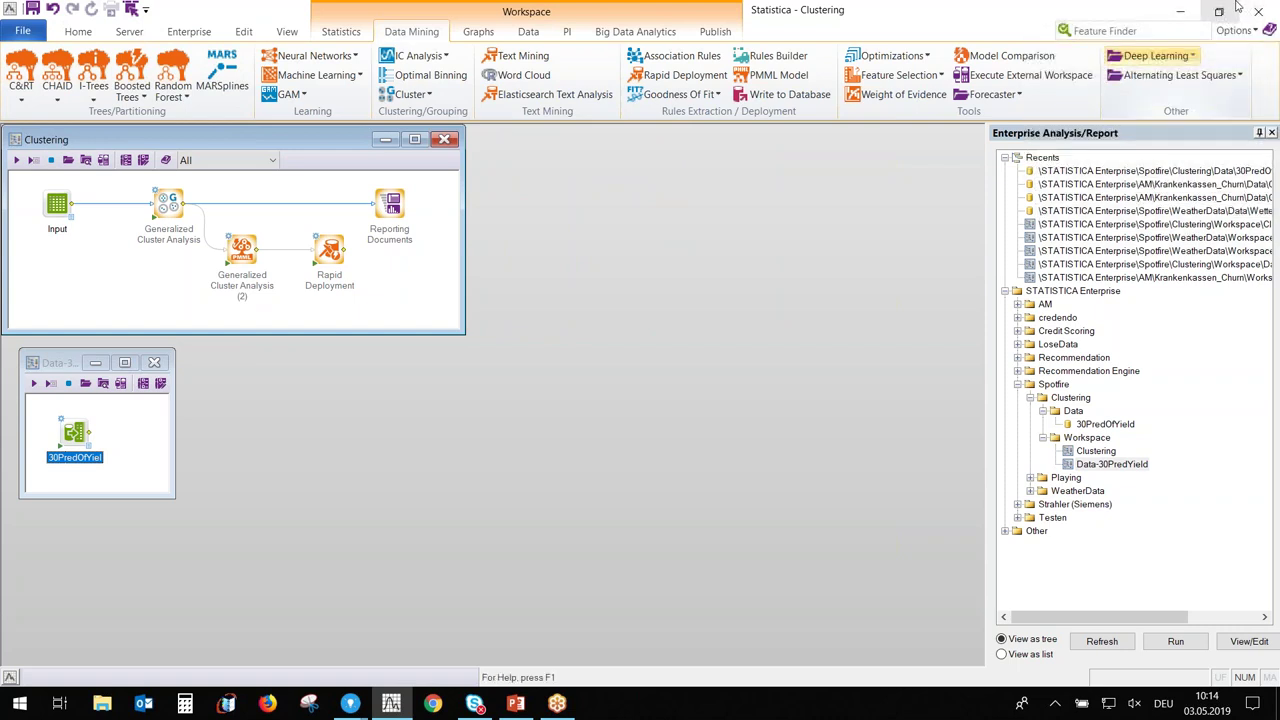
Switch to TIBCO Spotfire, tile it side by side with Statistica, and close Statistica's Enterprise Analysis/Report pane
{"action": "left_click", "coordinate": [340, 703]}
{"action": "left_click", "coordinate": [290, 660]}
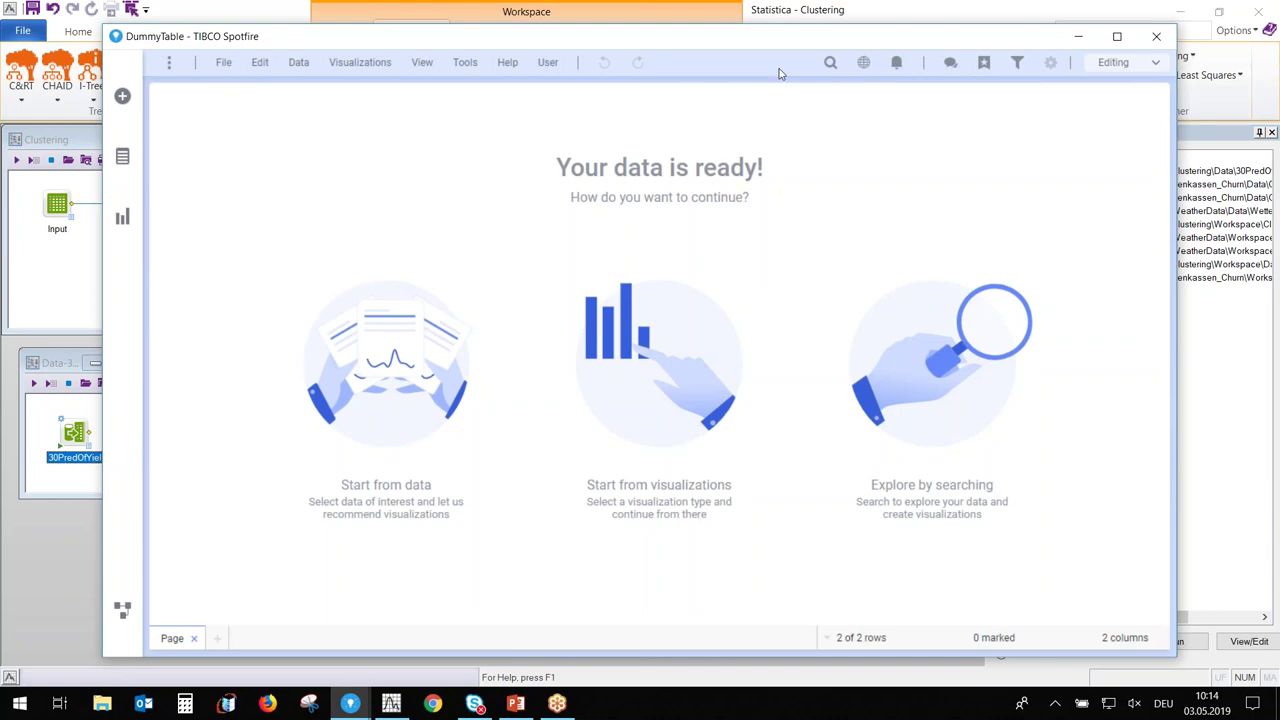
{"action": "left_click_drag", "start_coordinate": [568, 46], "coordinate": [688, 133]}
{"action": "left_click", "coordinate": [1210, 22]}
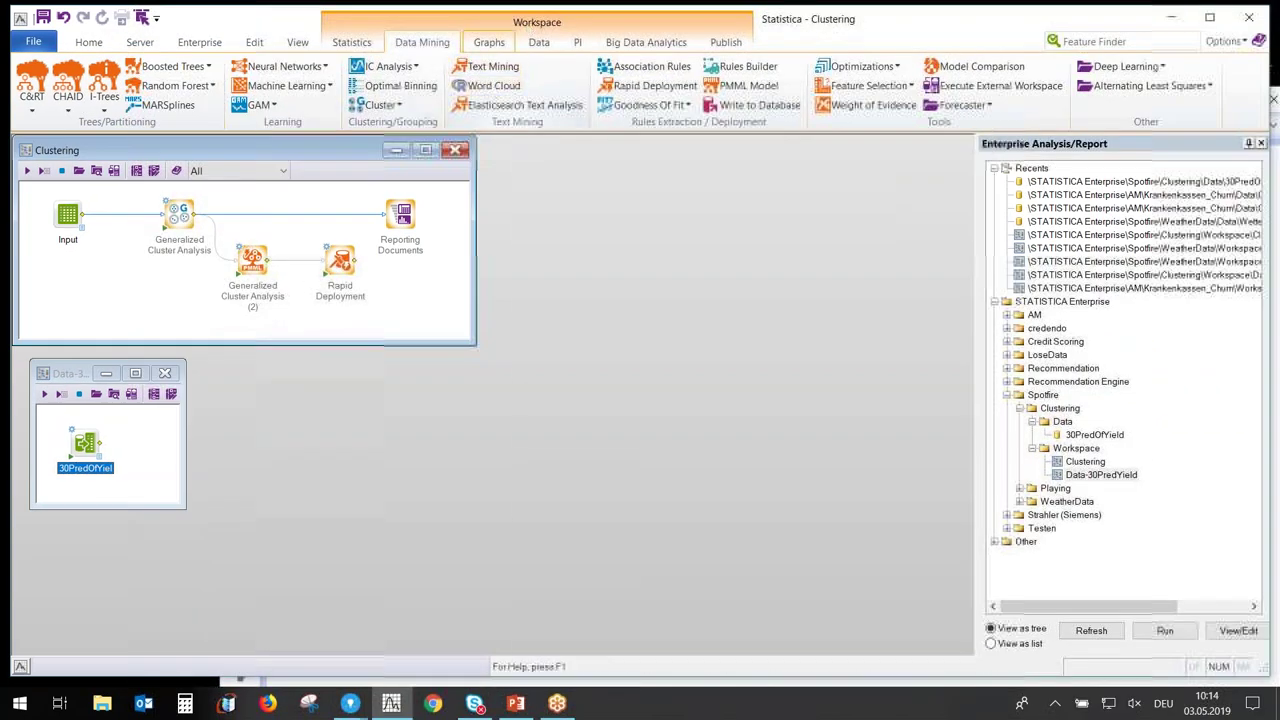
{"action": "left_click_drag", "start_coordinate": [825, 25], "coordinate": [773, 38]}
{"action": "left_click_drag", "start_coordinate": [4, 12], "coordinate": [361, 22]}
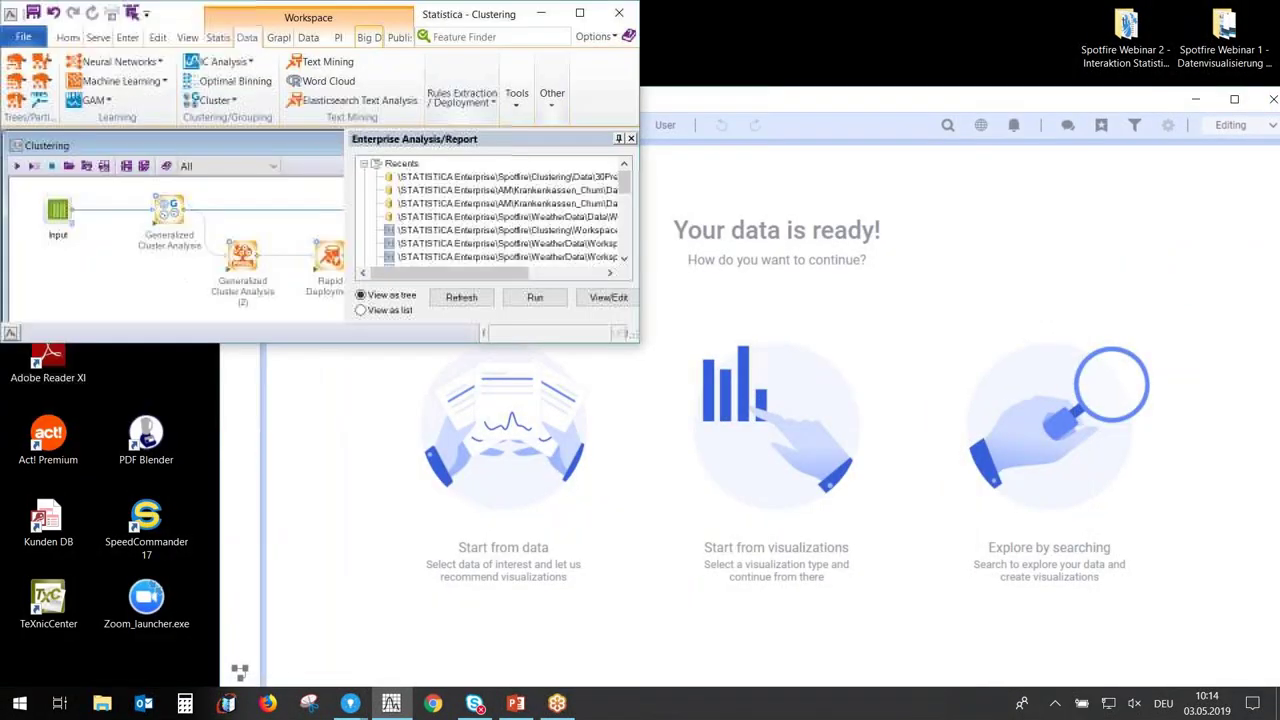
{"action": "double_click", "coordinate": [361, 22]}
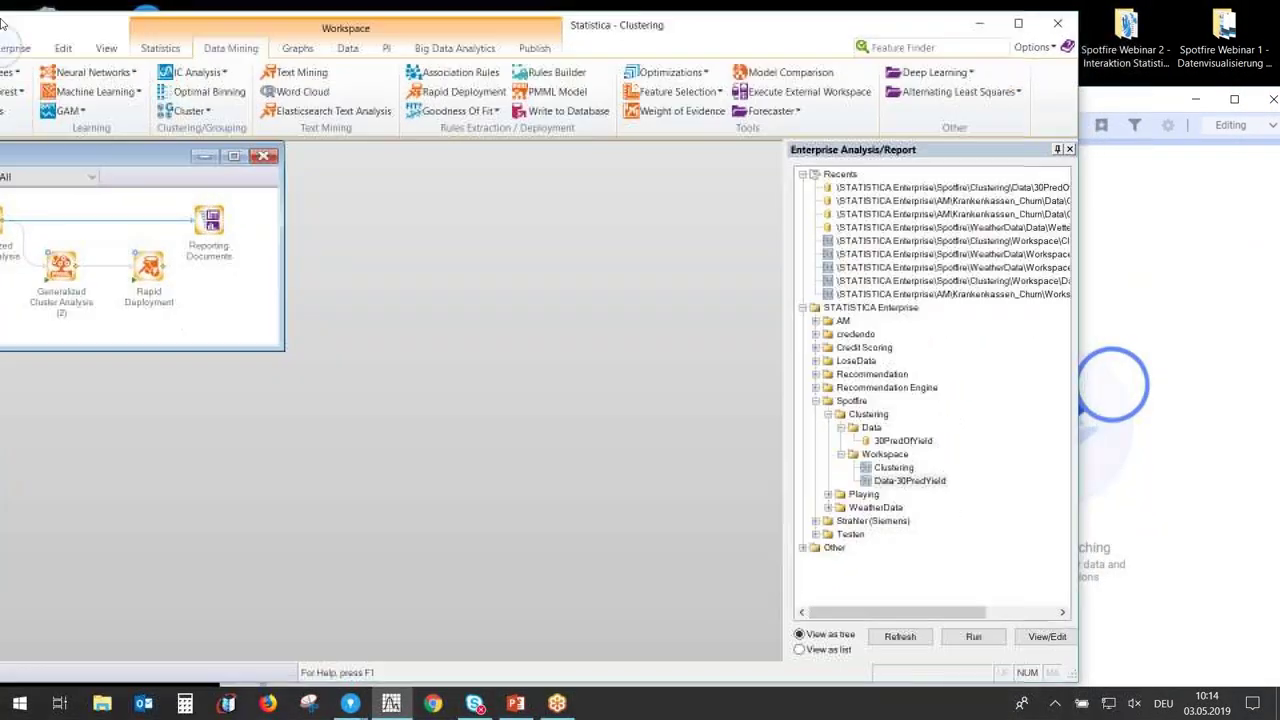
{"action": "key", "text": "super+Left"}
{"action": "left_click", "coordinate": [747, 211]}
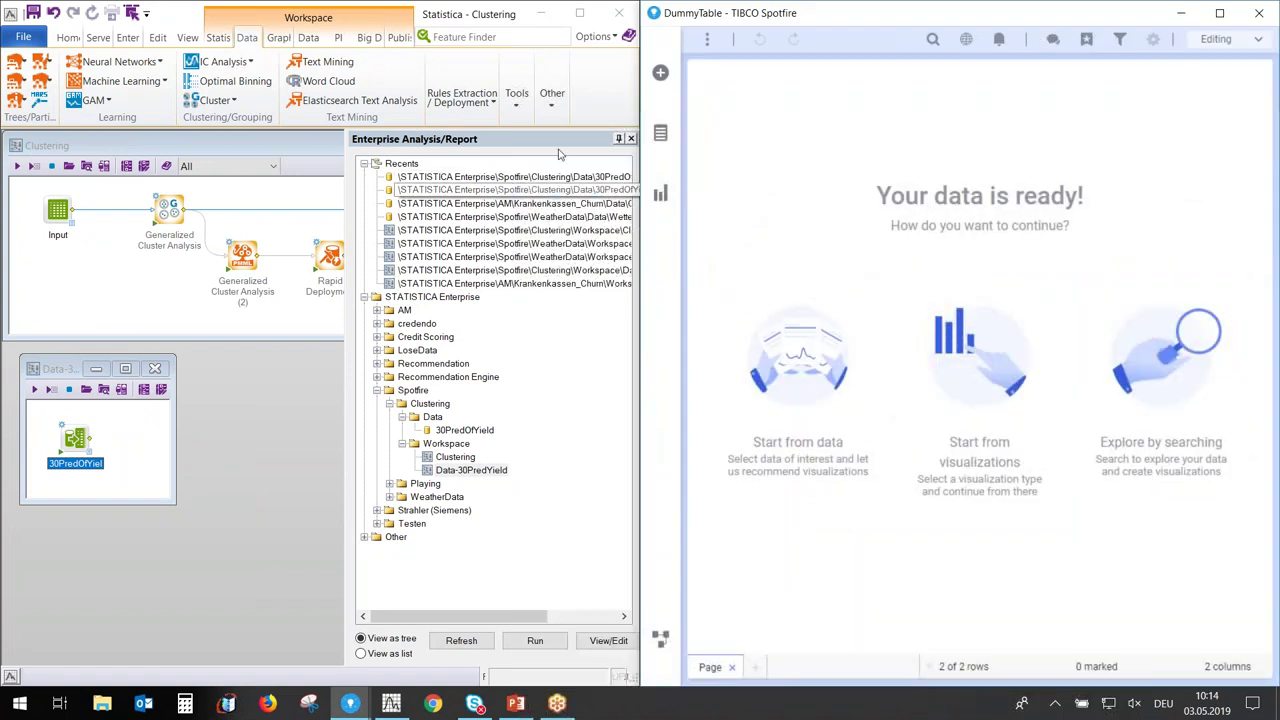
{"action": "left_click", "coordinate": [630, 139]}
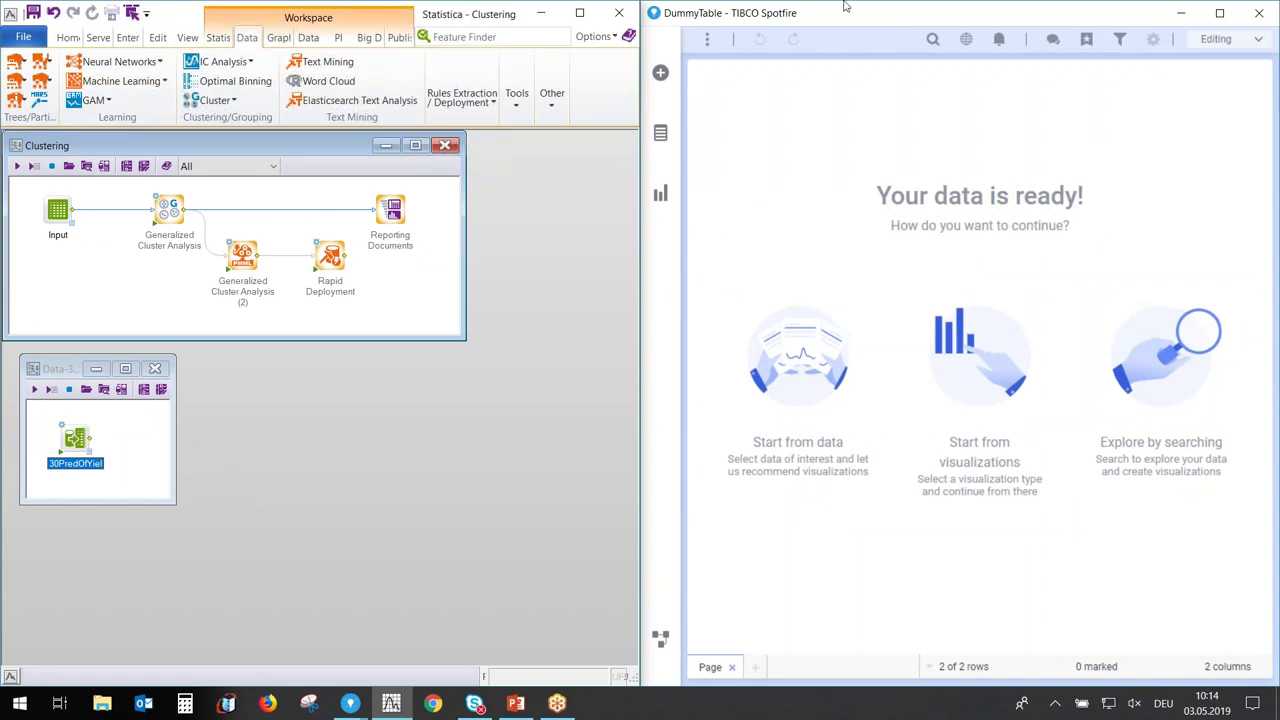
In Spotfire's Statistica Integration, add the Enterprise workspace Data-30PredYield from Spotfire/Clustering/Workspace as a data function
{"action": "left_click", "coordinate": [732, 12]}
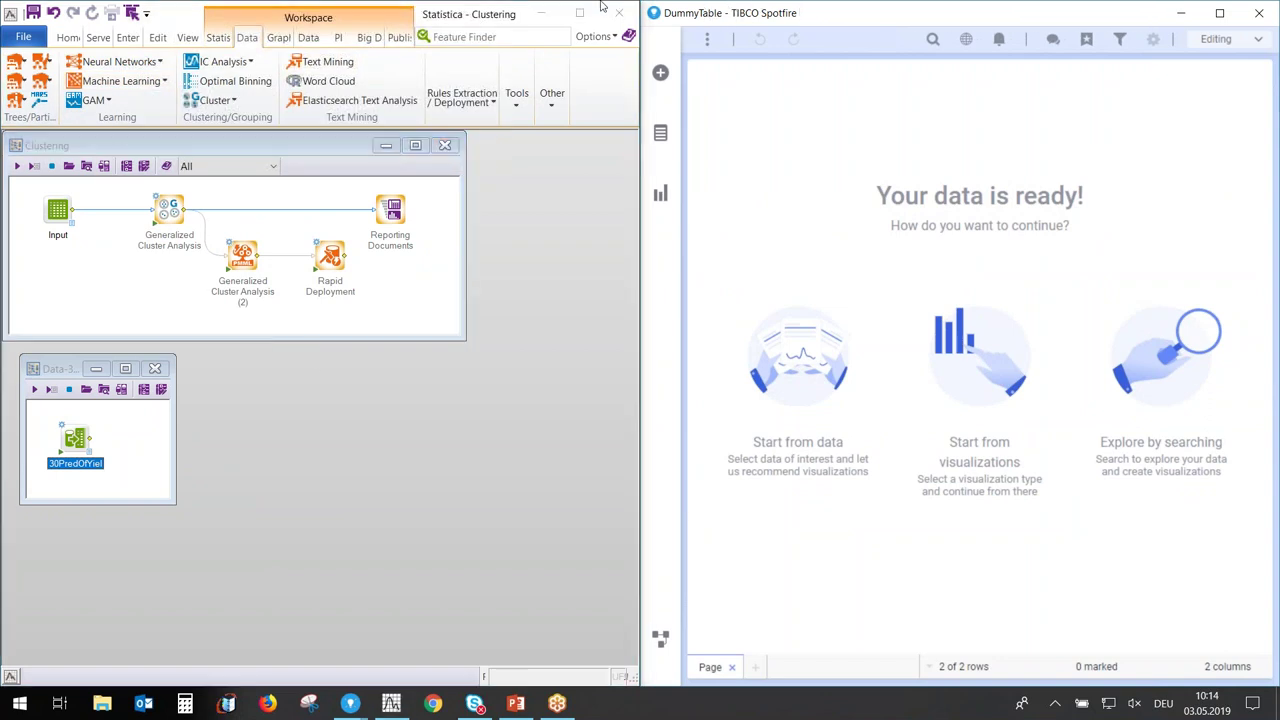
{"action": "left_click", "coordinate": [707, 40]}
{"action": "mouse_move", "coordinate": [765, 200]}
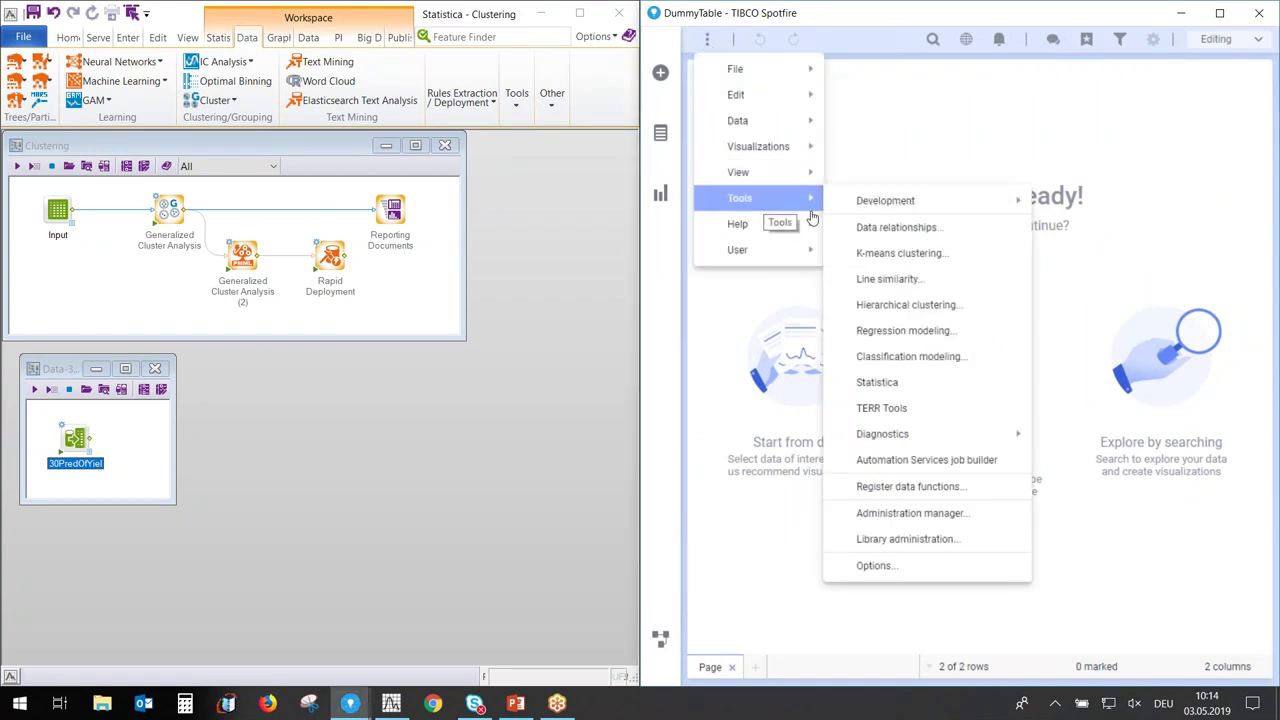
{"action": "left_click", "coordinate": [913, 393]}
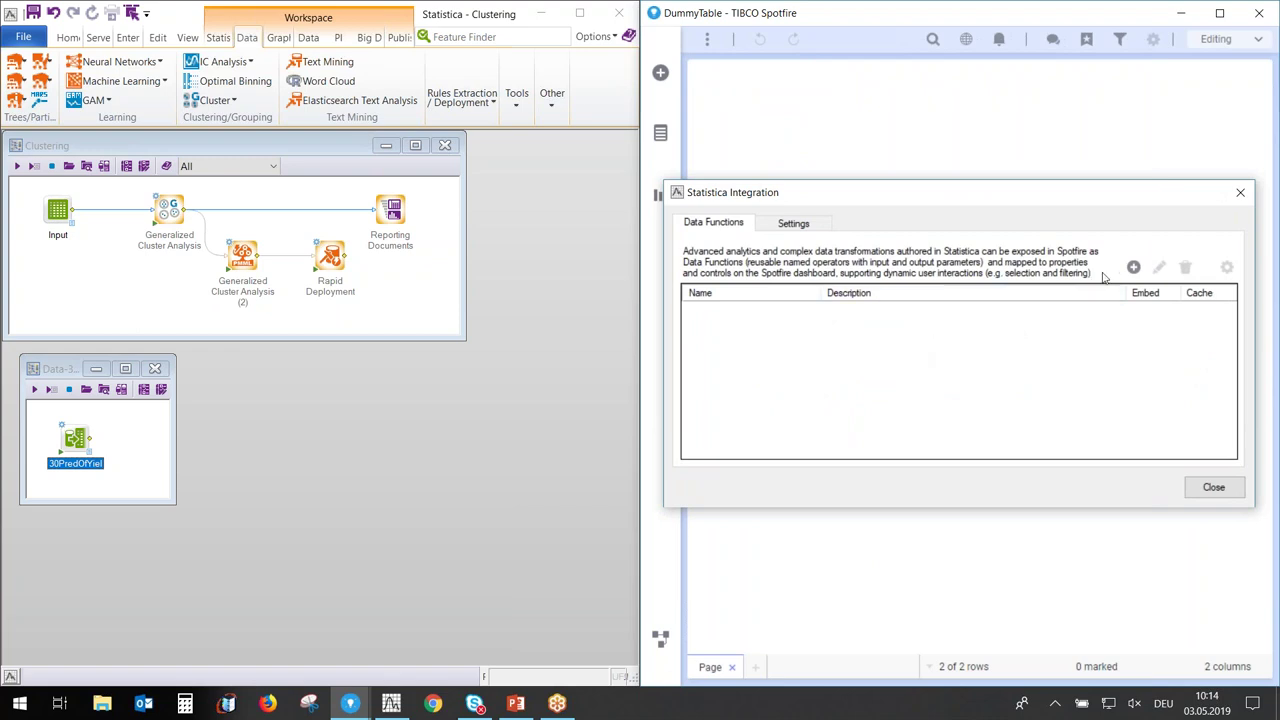
{"action": "left_click", "coordinate": [1134, 268]}
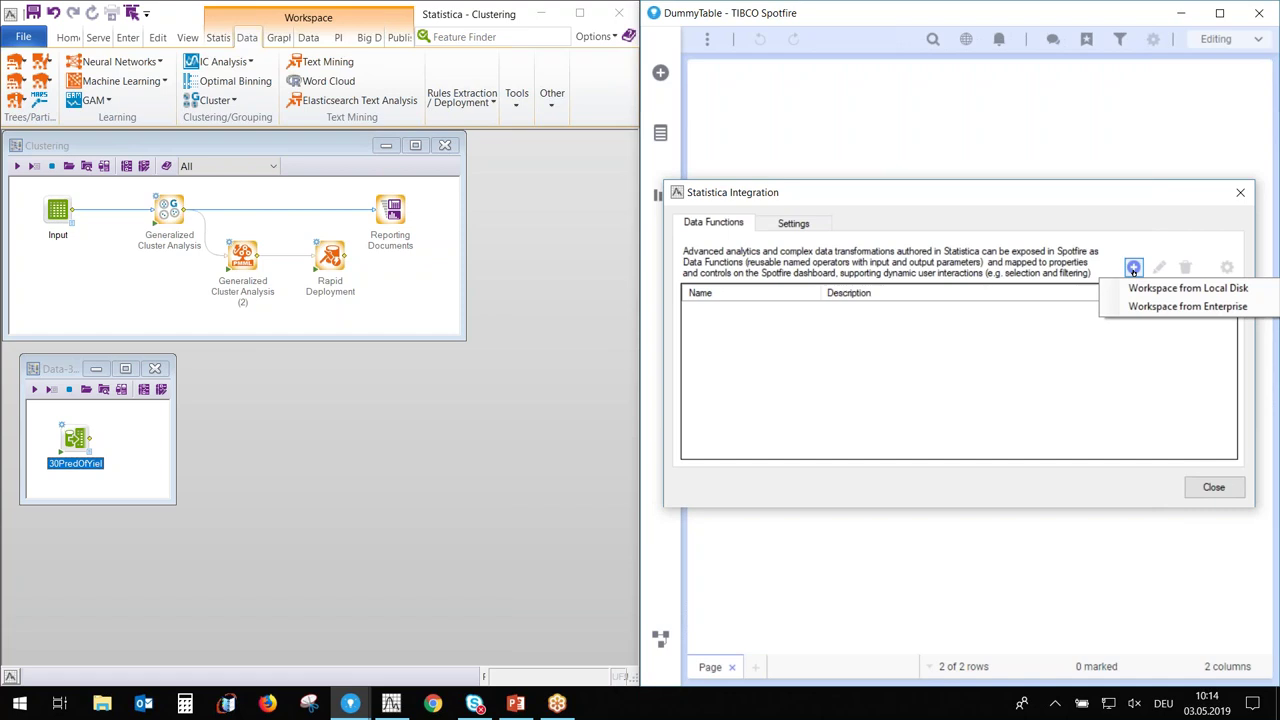
{"action": "left_click", "coordinate": [1201, 313]}
{"action": "scroll", "coordinate": [1011, 337], "scroll_direction": "down", "scroll_amount": 1}
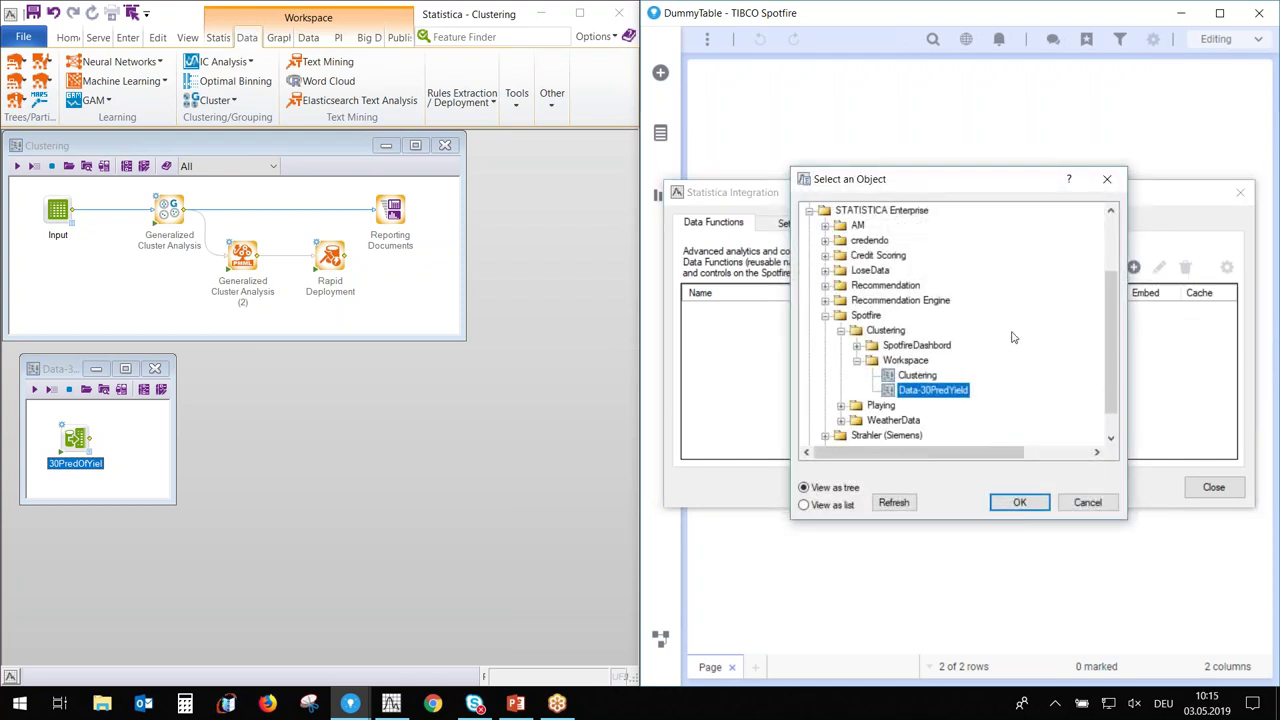
{"action": "scroll", "coordinate": [1011, 337], "scroll_direction": "down", "scroll_amount": 1}
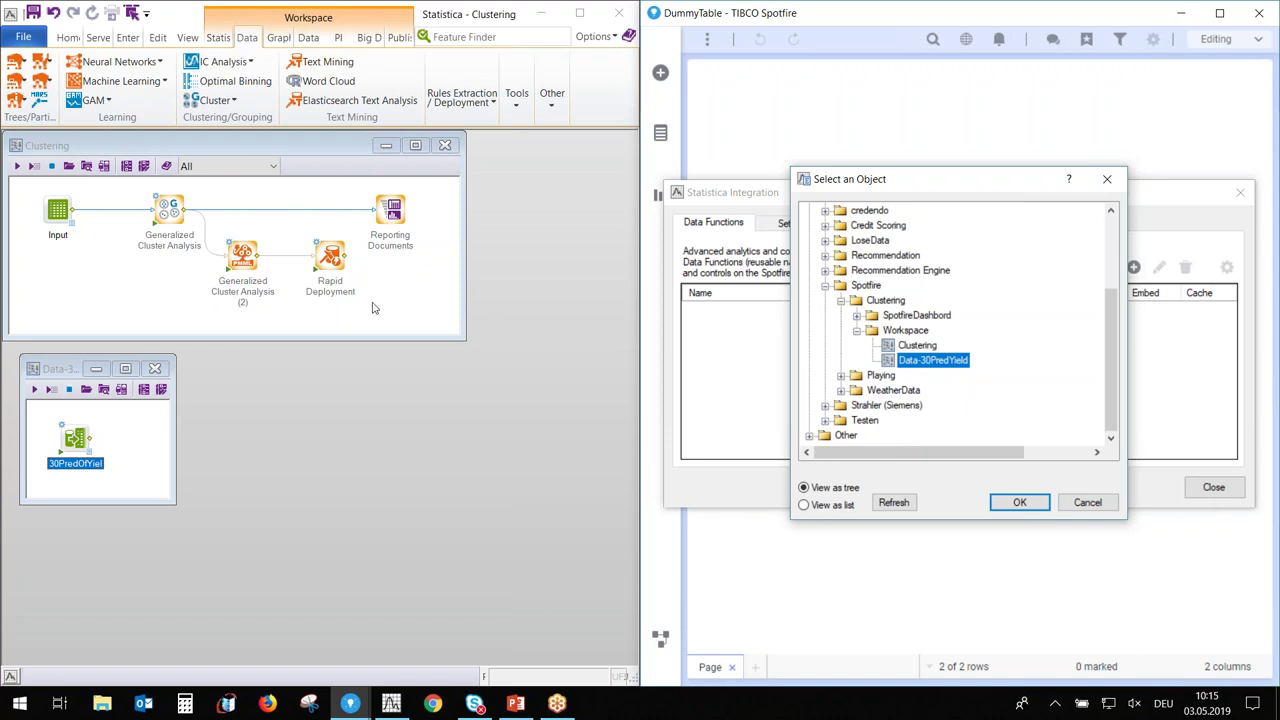
{"action": "left_click", "coordinate": [1018, 502]}
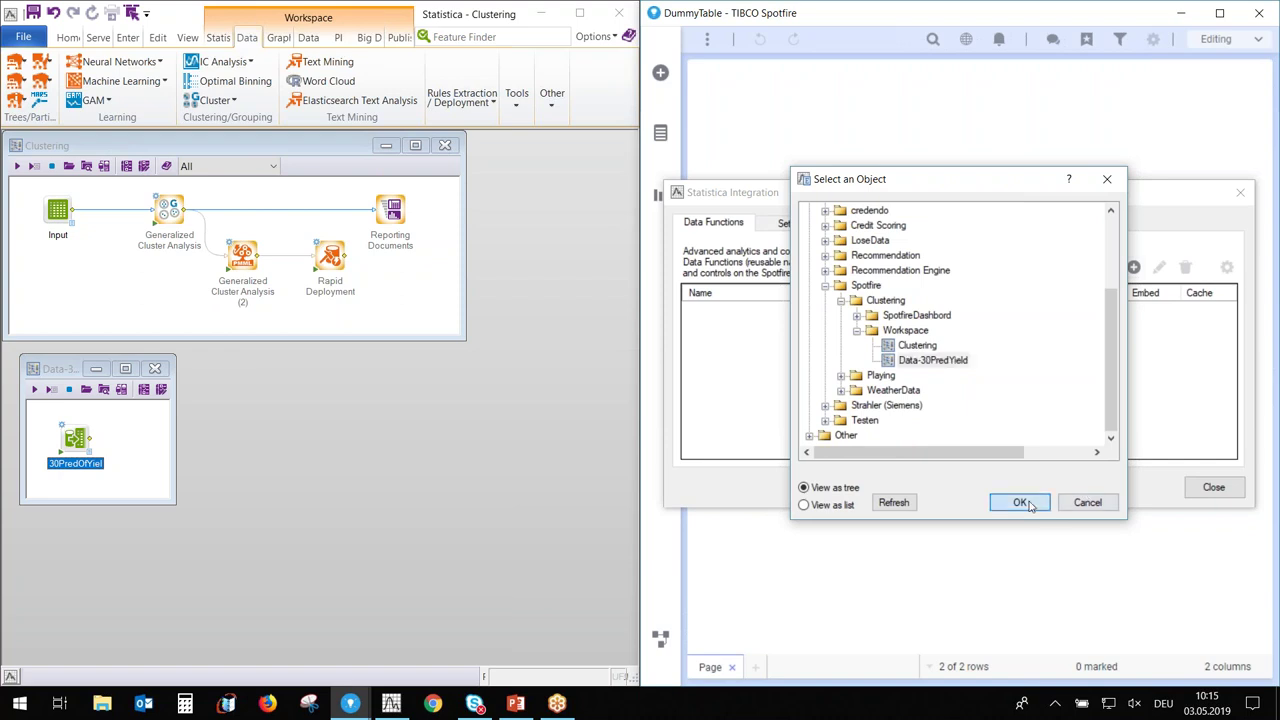
Add the Enterprise workspace Clustering from Spotfire/Clustering/Workspace as a second Statistica data function
{"action": "left_click", "coordinate": [1134, 268]}
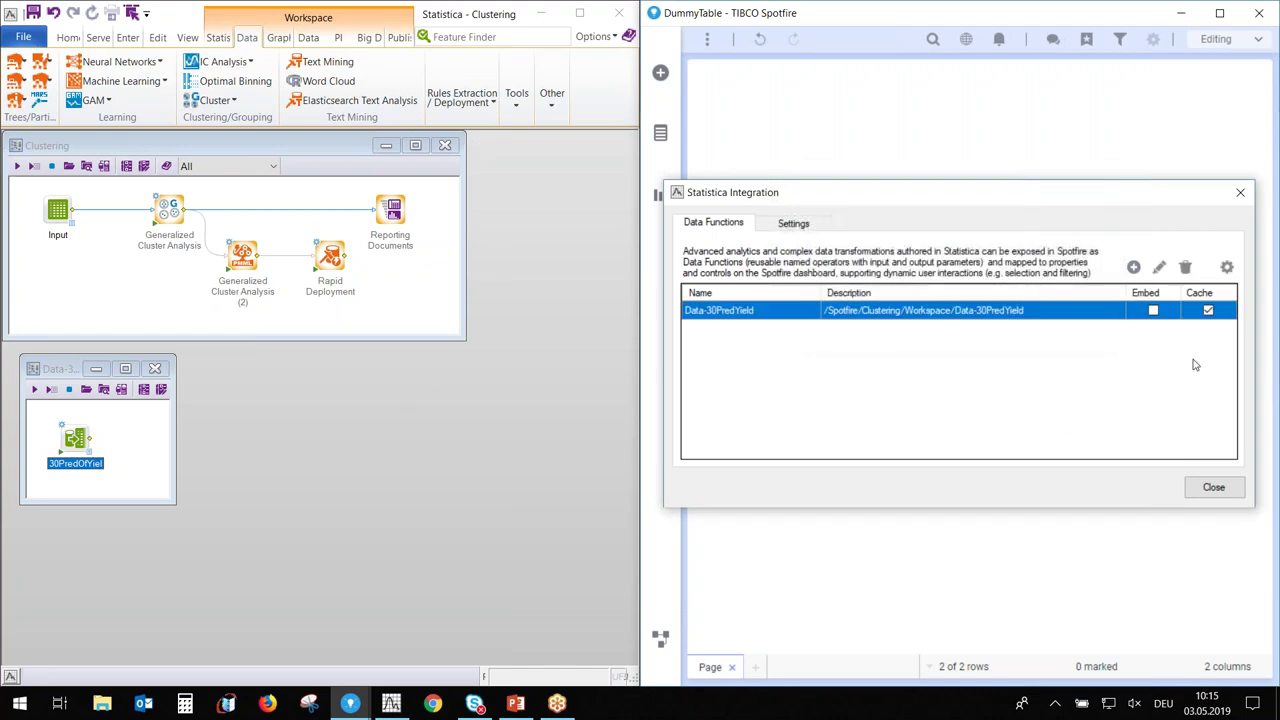
{"action": "left_click", "coordinate": [1134, 267]}
{"action": "left_click", "coordinate": [1152, 308]}
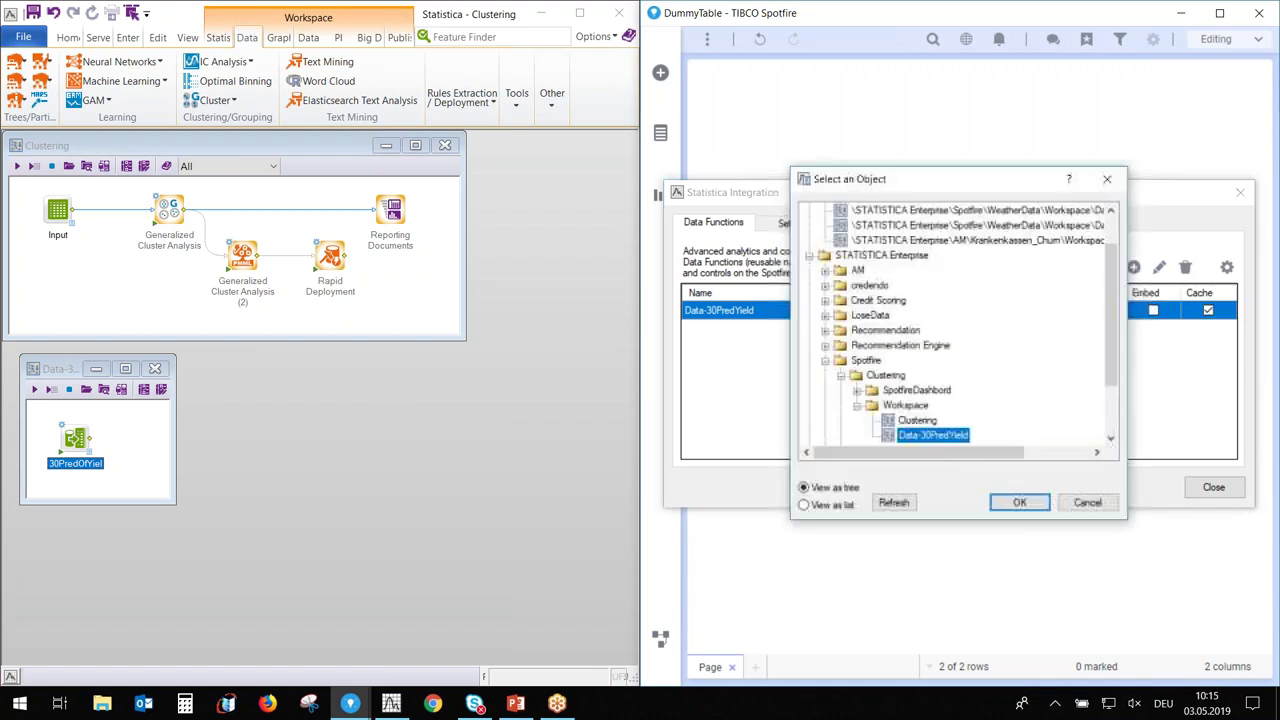
{"action": "left_click", "coordinate": [910, 422]}
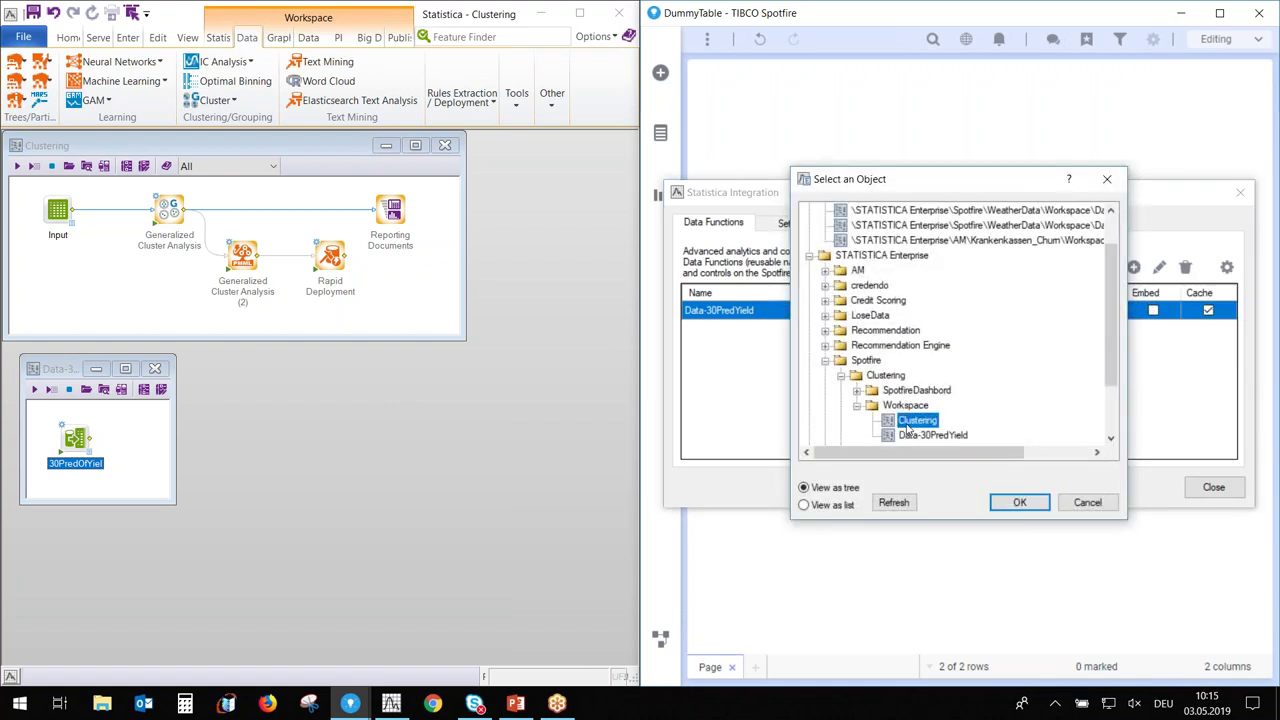
{"action": "left_click", "coordinate": [1018, 503]}
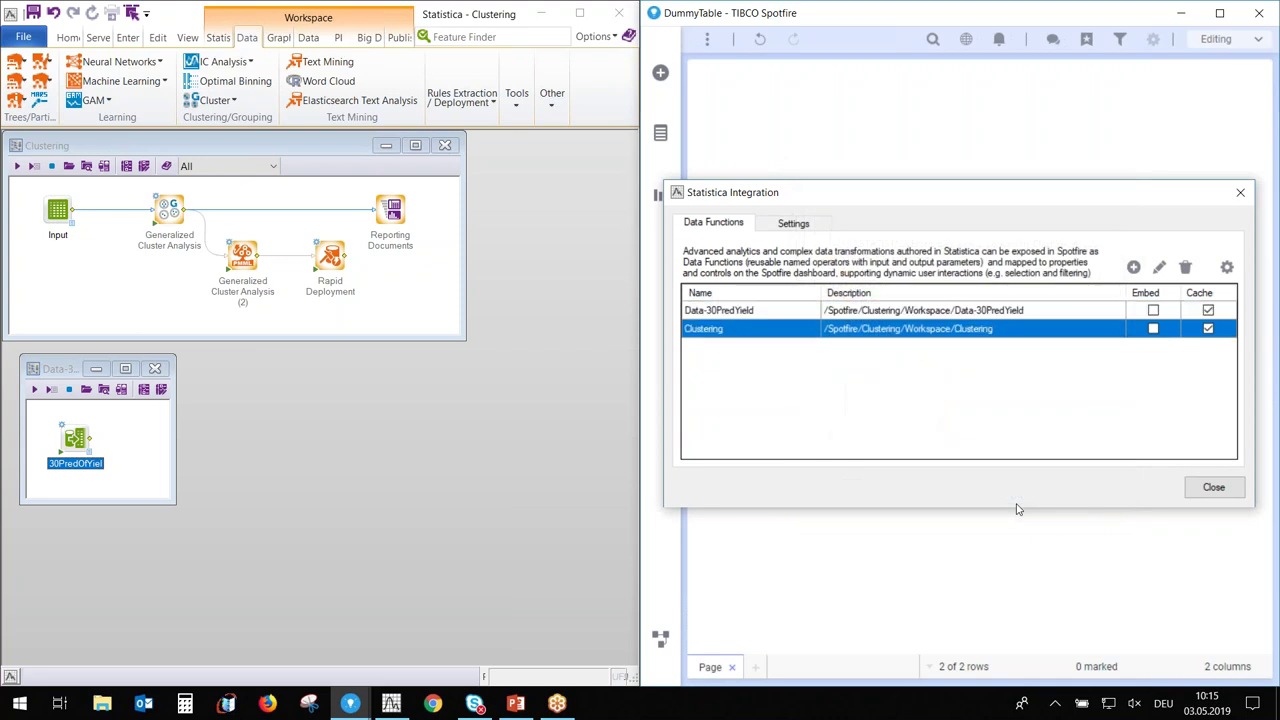
Set the Data-30PredYield function's output to create a new data table named 30PredOfYiel and confirm its parameters
{"action": "left_click", "coordinate": [971, 316]}
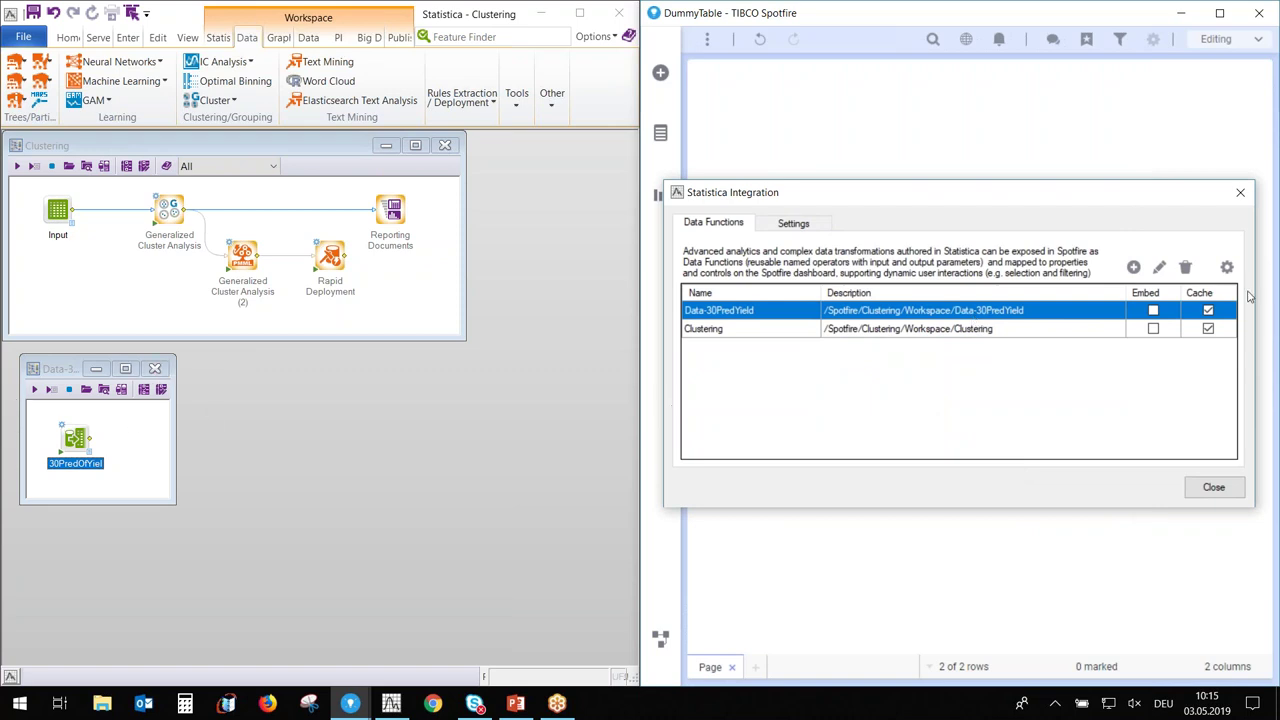
{"action": "left_click", "coordinate": [1228, 268]}
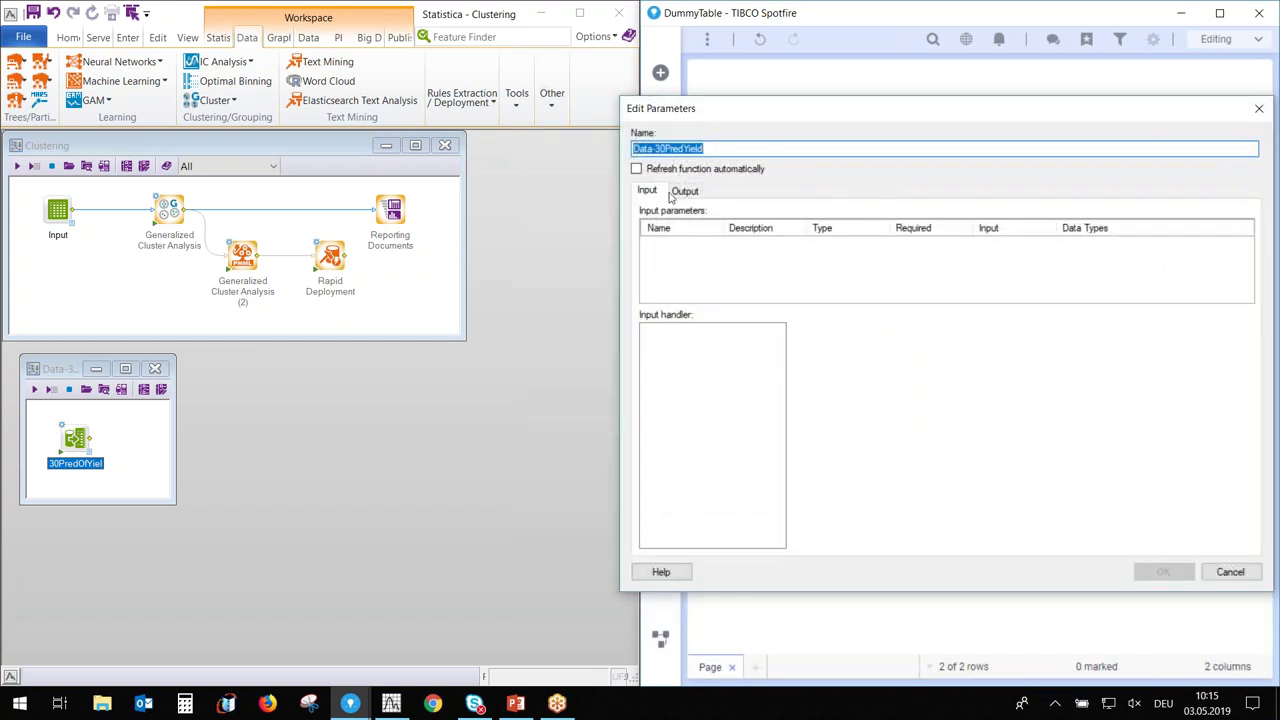
{"action": "left_click", "coordinate": [684, 192]}
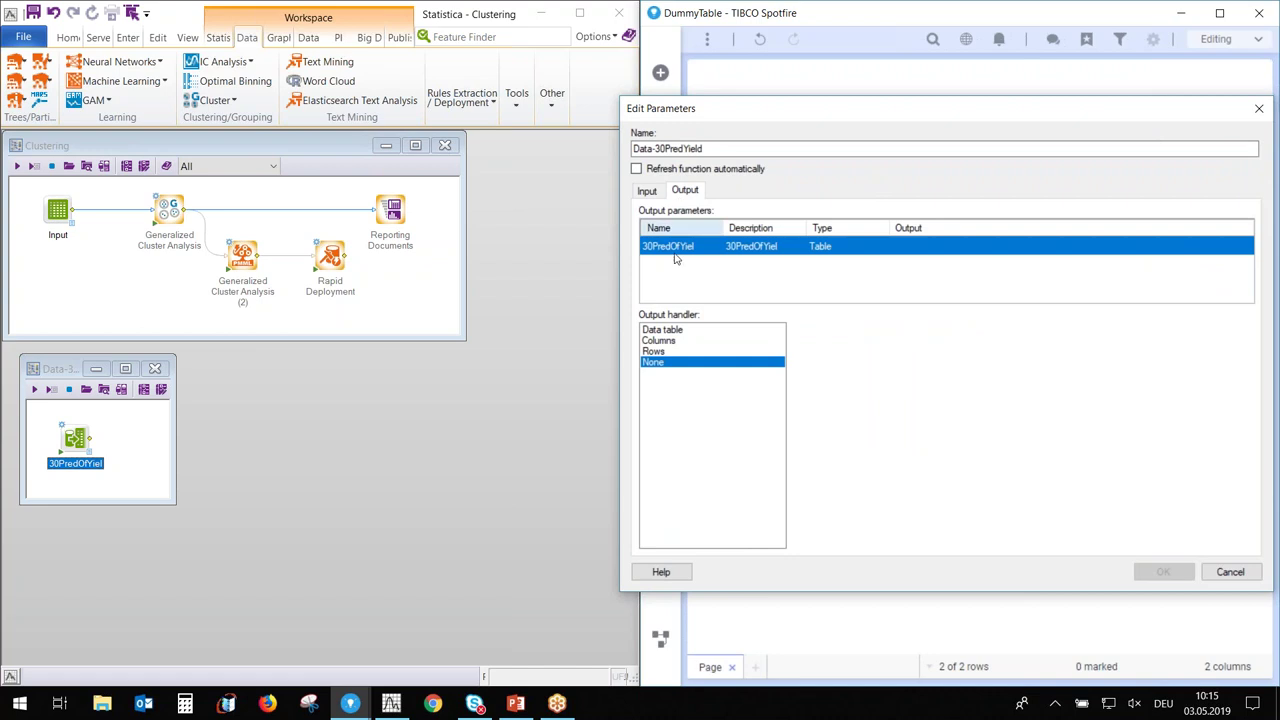
{"action": "left_click", "coordinate": [678, 330]}
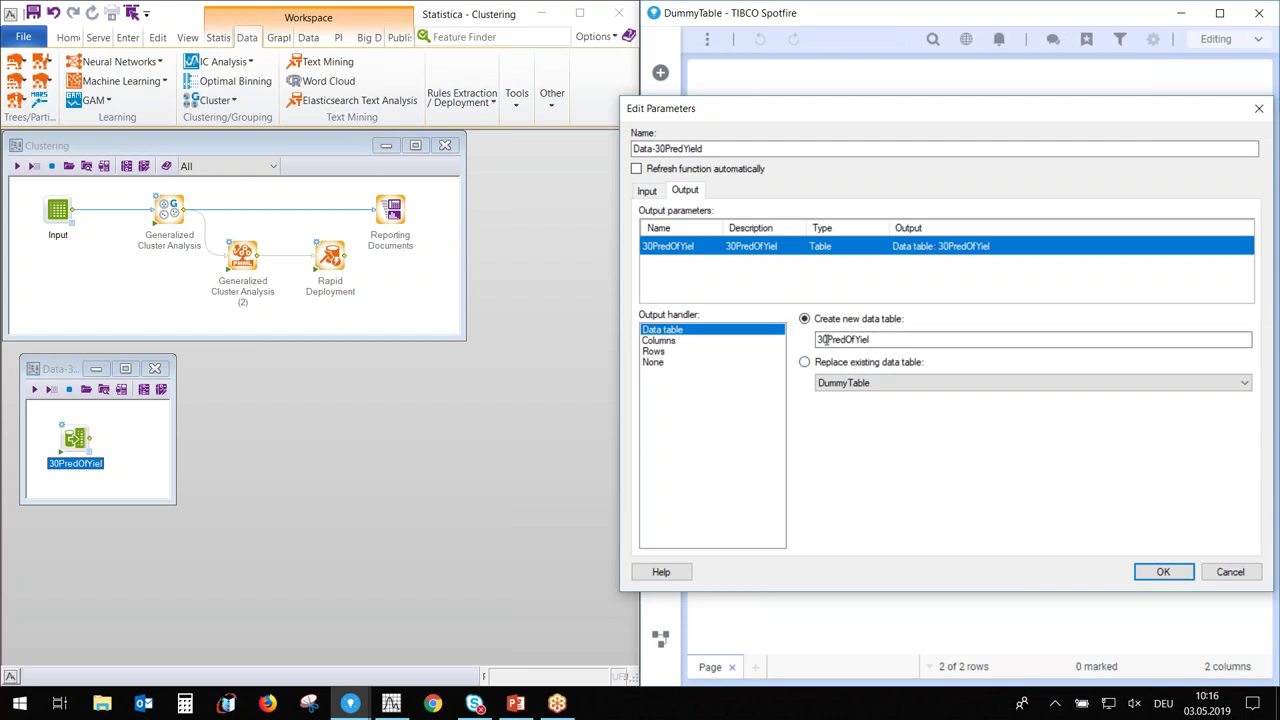
{"action": "left_click", "coordinate": [1162, 571]}
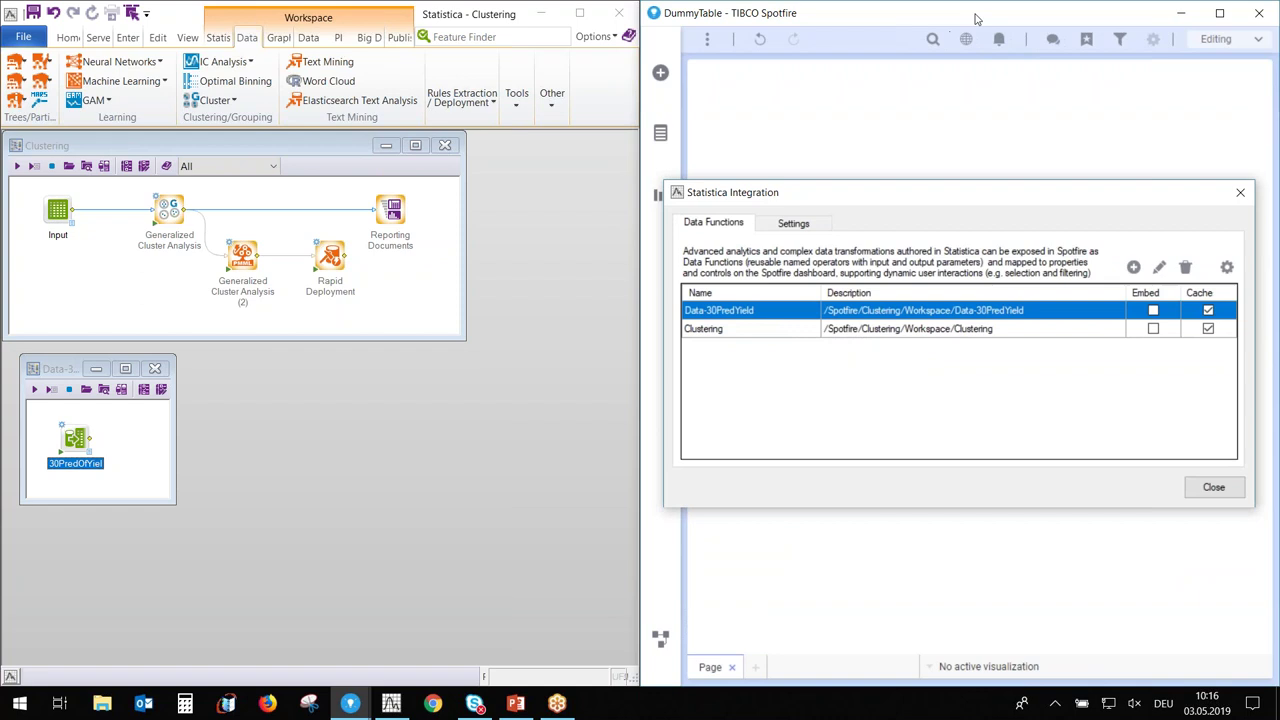
For the Clustering function's Input parameter, use the Columns handler with all columns of the 30PredOfYiel table, from Yield to Param_973_avgval2
{"action": "left_click", "coordinate": [982, 334]}
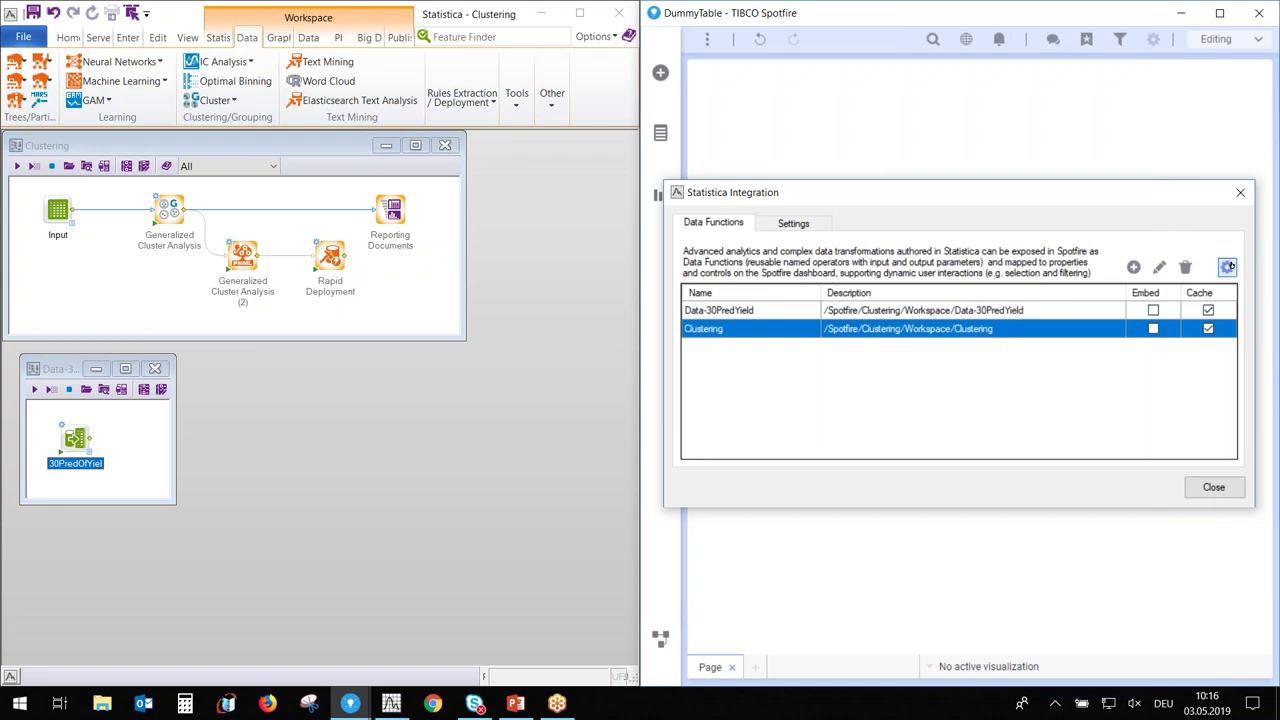
{"action": "left_click", "coordinate": [1226, 268]}
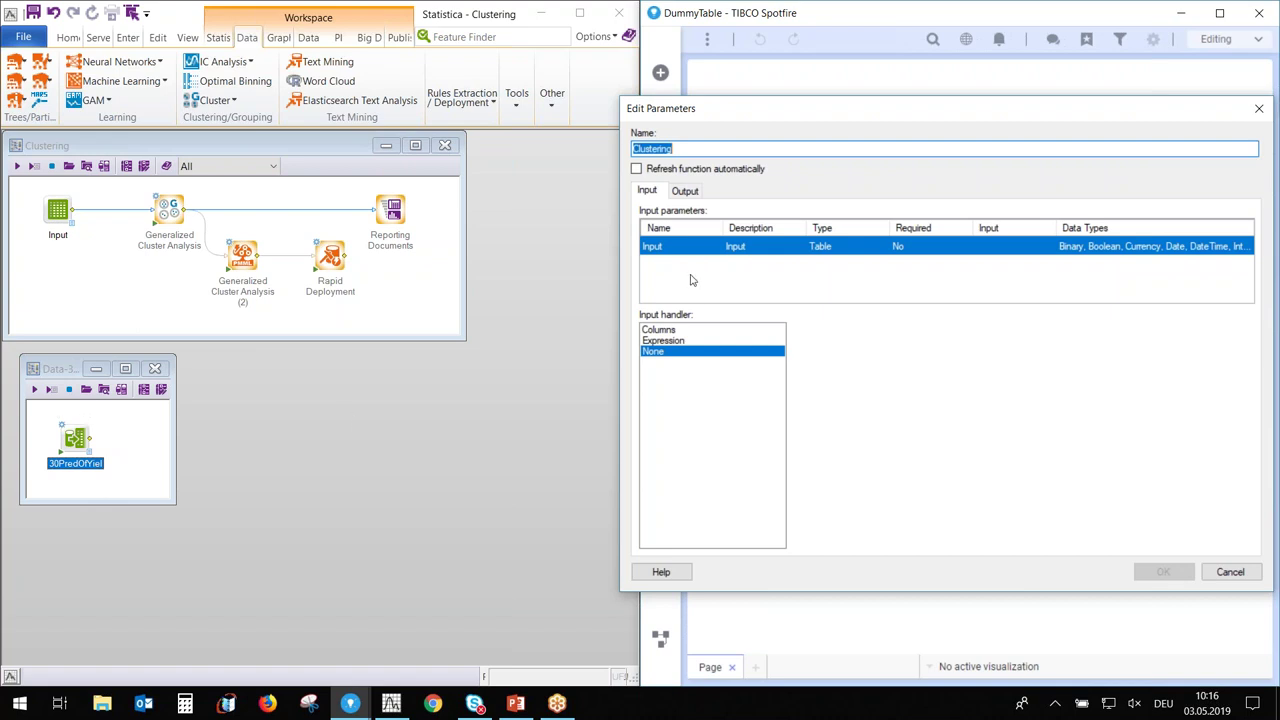
{"action": "left_click", "coordinate": [679, 331]}
{"action": "left_click", "coordinate": [940, 336]}
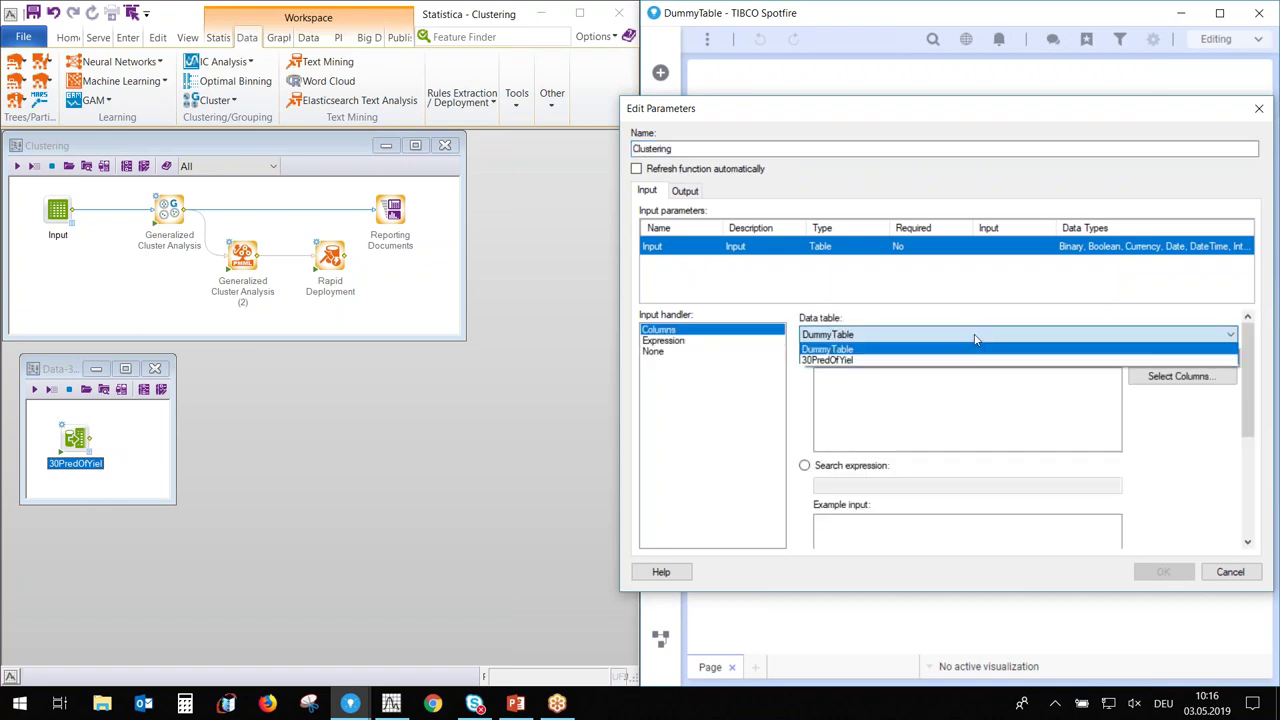
{"action": "left_click", "coordinate": [919, 362]}
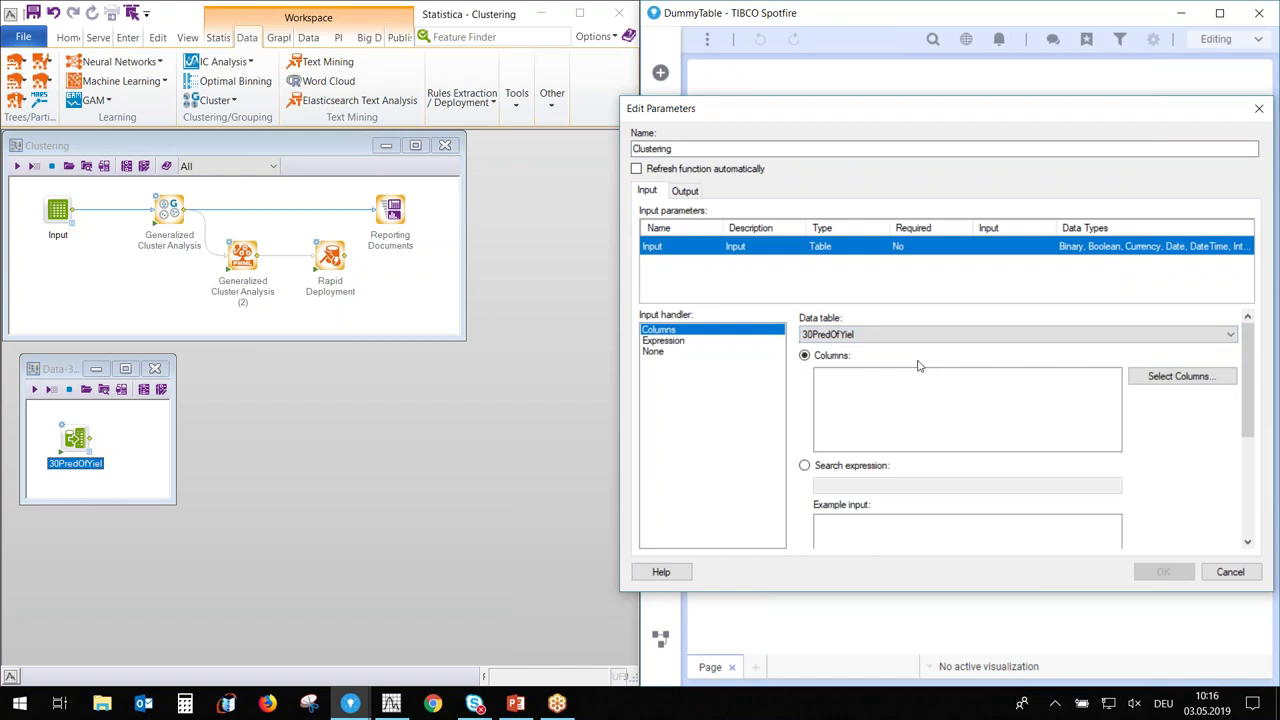
{"action": "left_click", "coordinate": [1224, 384]}
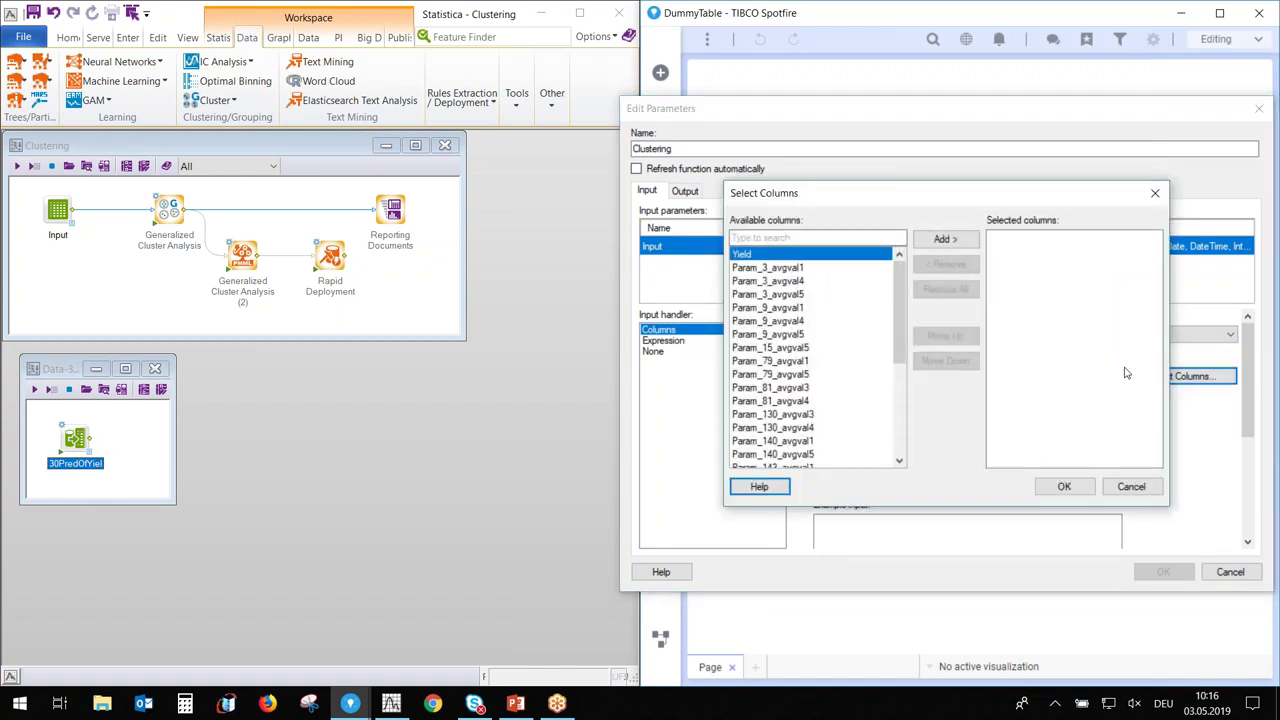
{"action": "left_click_drag", "start_coordinate": [898, 320], "coordinate": [896, 432]}
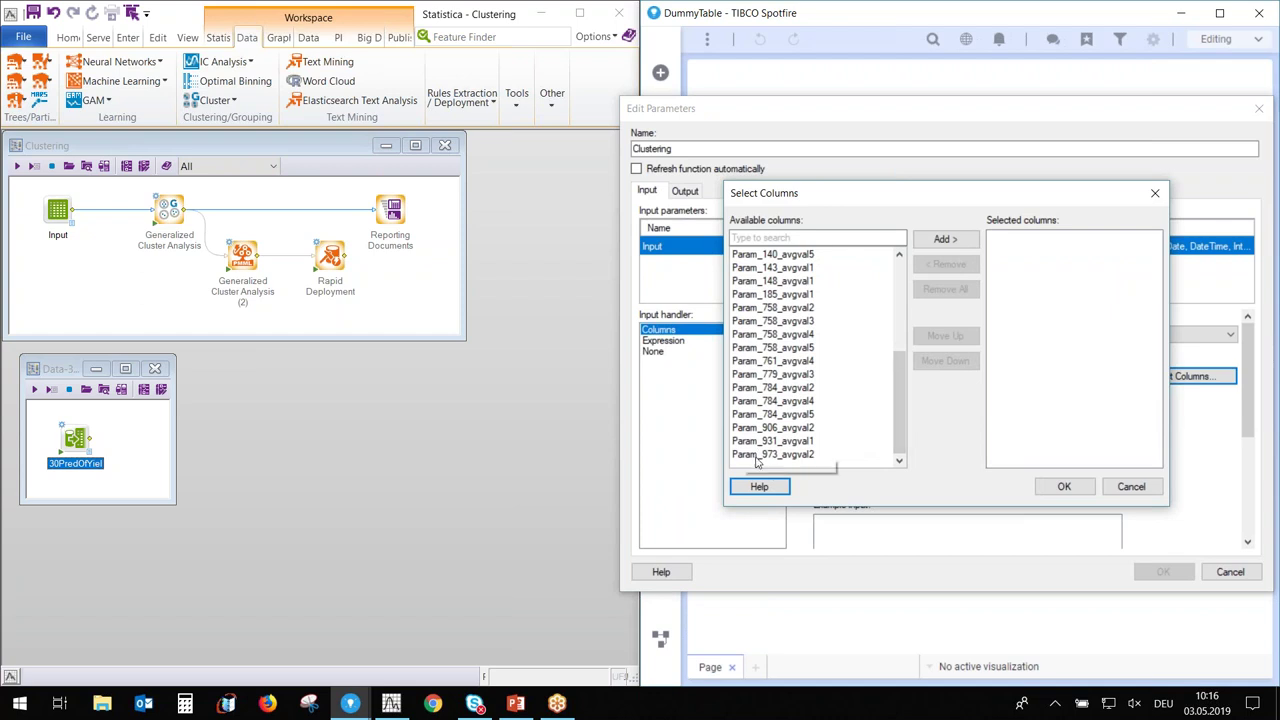
{"action": "left_click", "coordinate": [758, 455], "text": "shift"}
{"action": "left_click", "coordinate": [946, 240]}
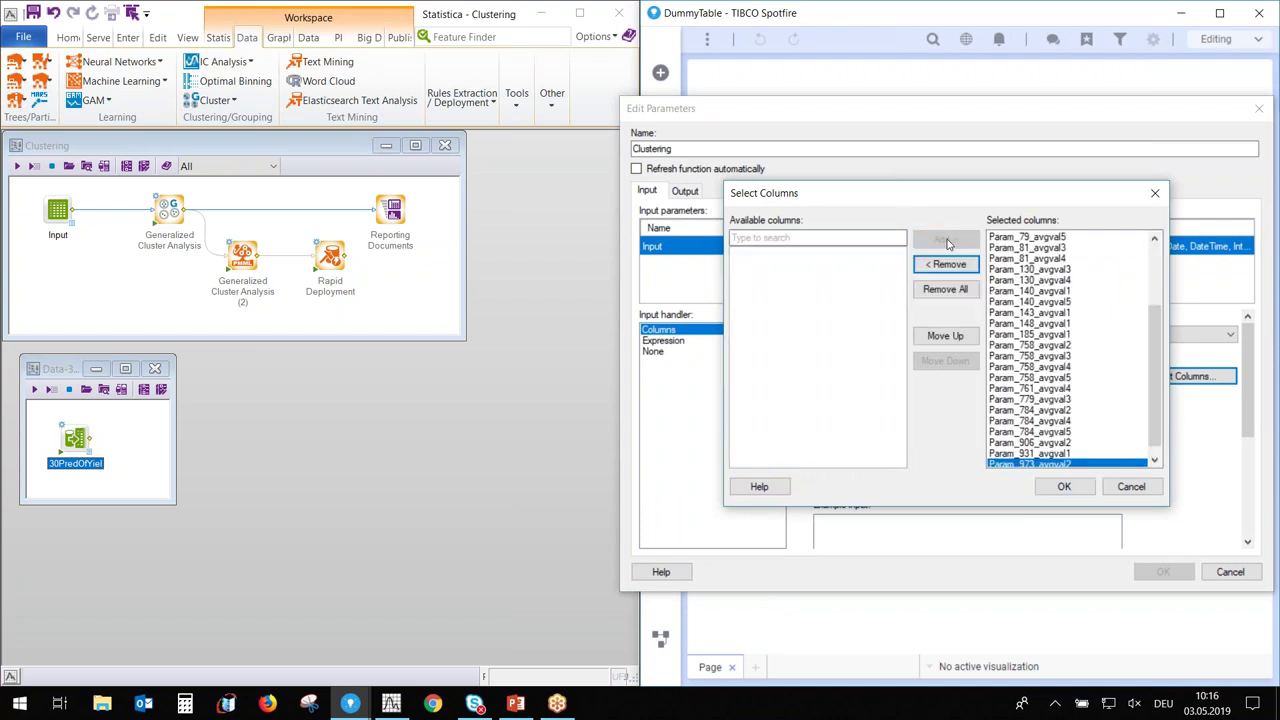
{"action": "left_click", "coordinate": [1064, 486]}
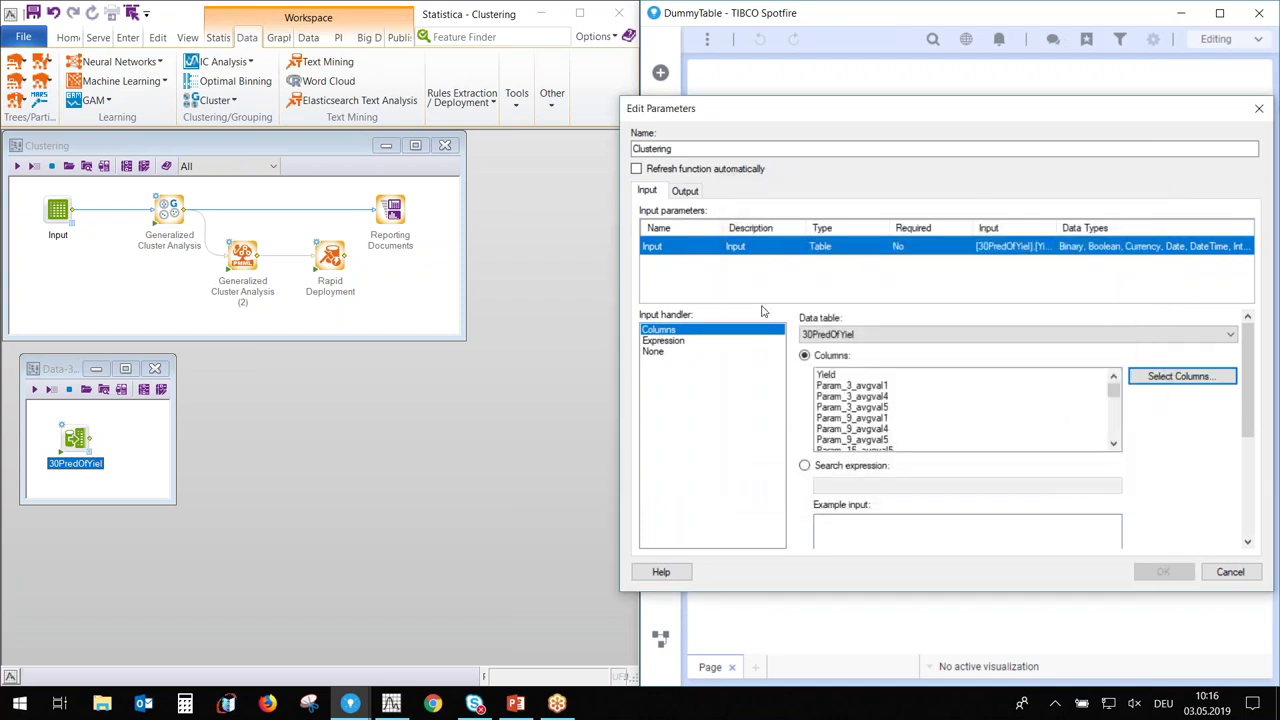
Output the Clustering function's Generalized Cluster Analysis result to a new data table of that name, confirm, and close Statistica Integration
{"action": "left_click", "coordinate": [686, 192]}
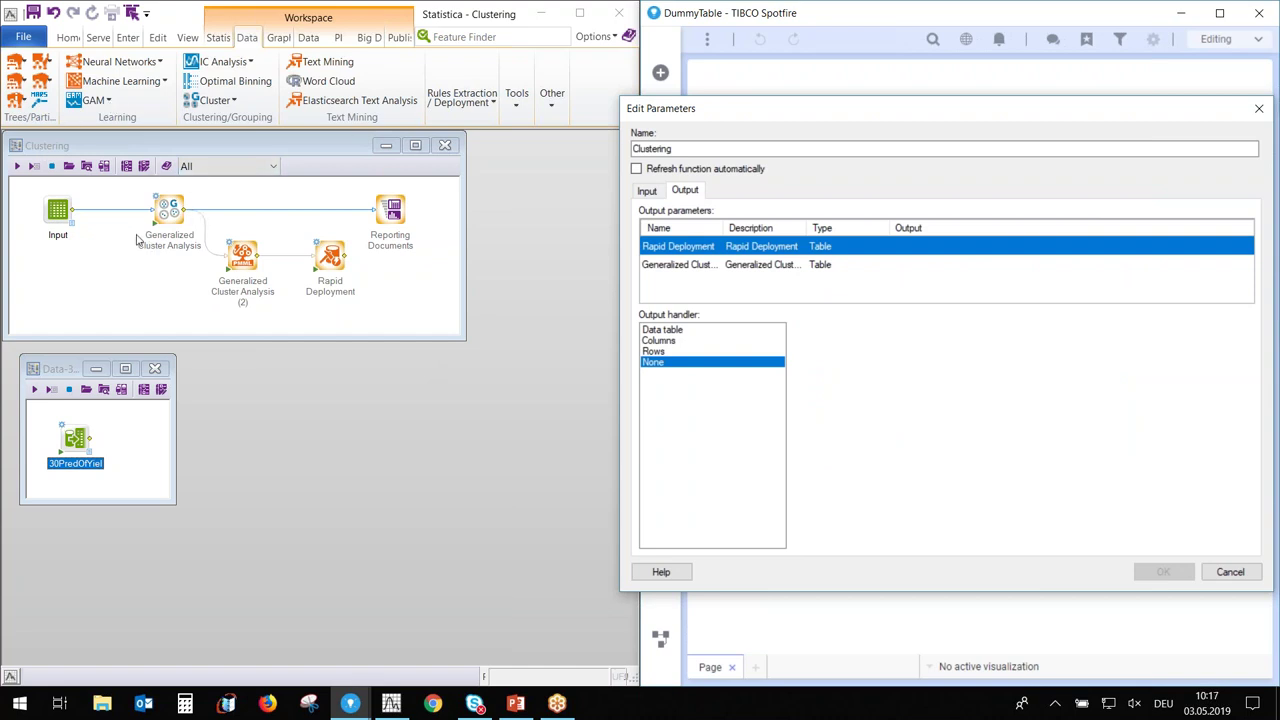
{"action": "left_click", "coordinate": [704, 272]}
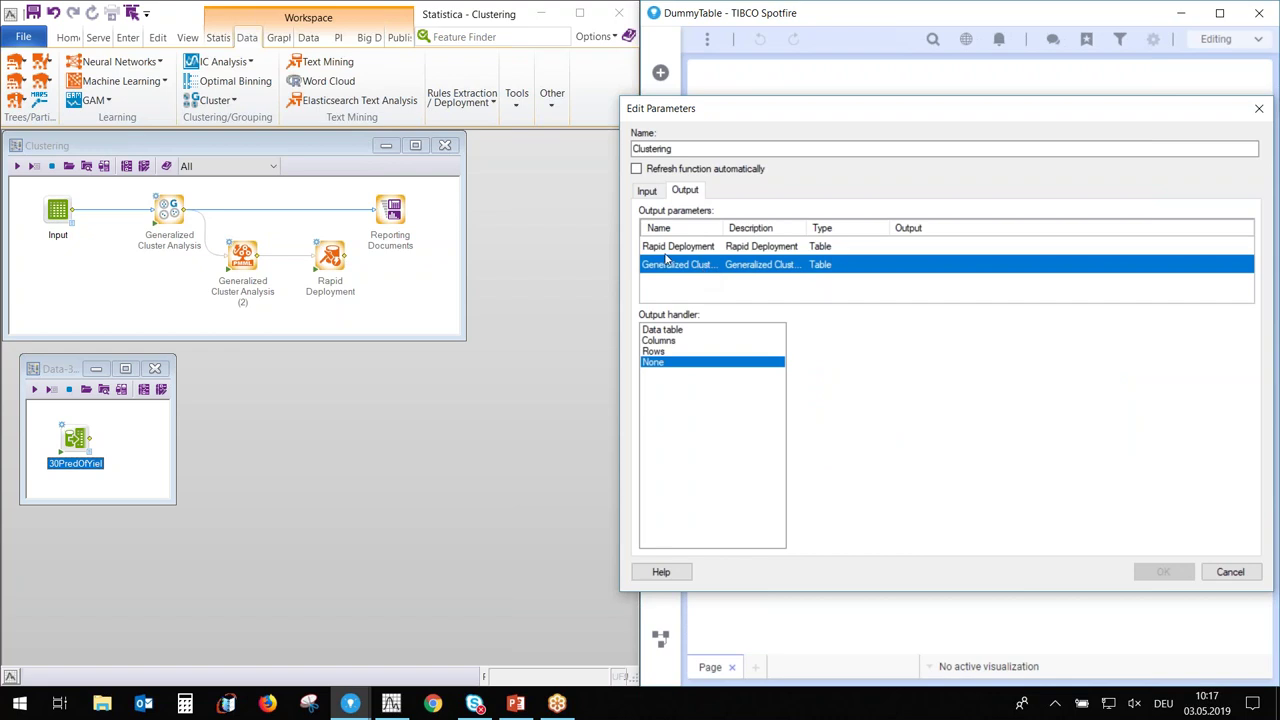
{"action": "left_click", "coordinate": [670, 330]}
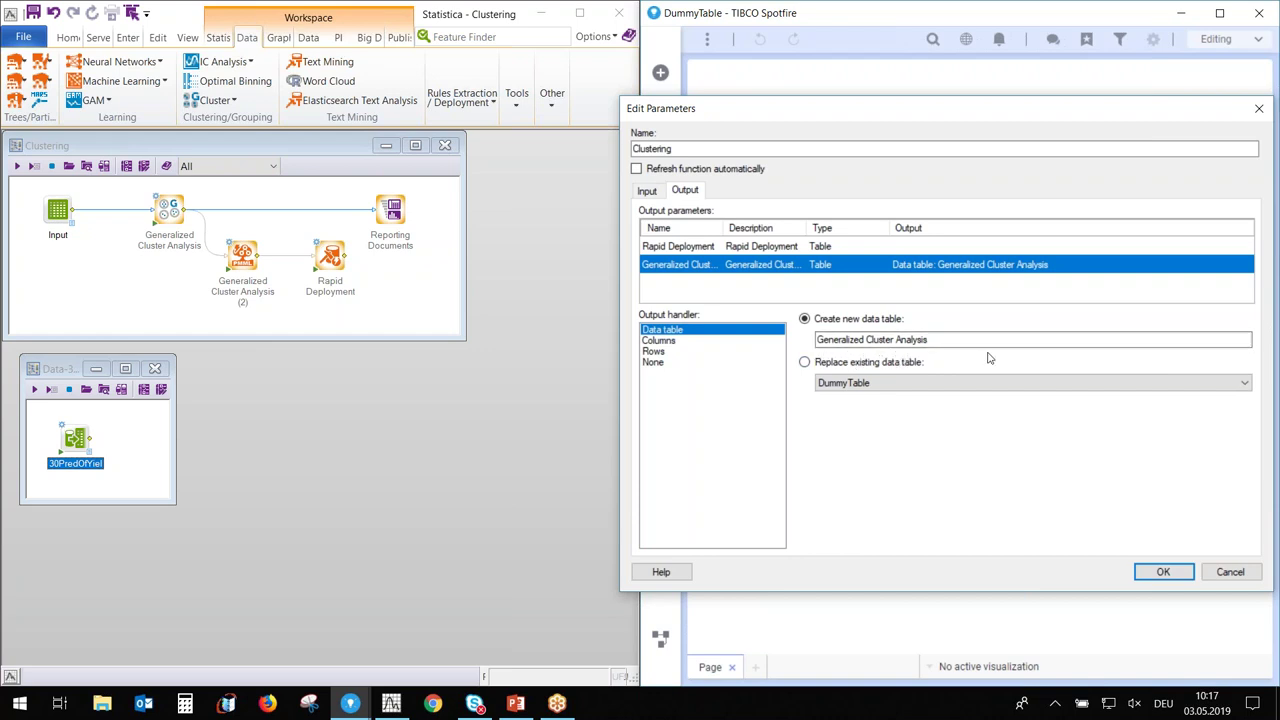
{"action": "left_click", "coordinate": [1146, 570]}
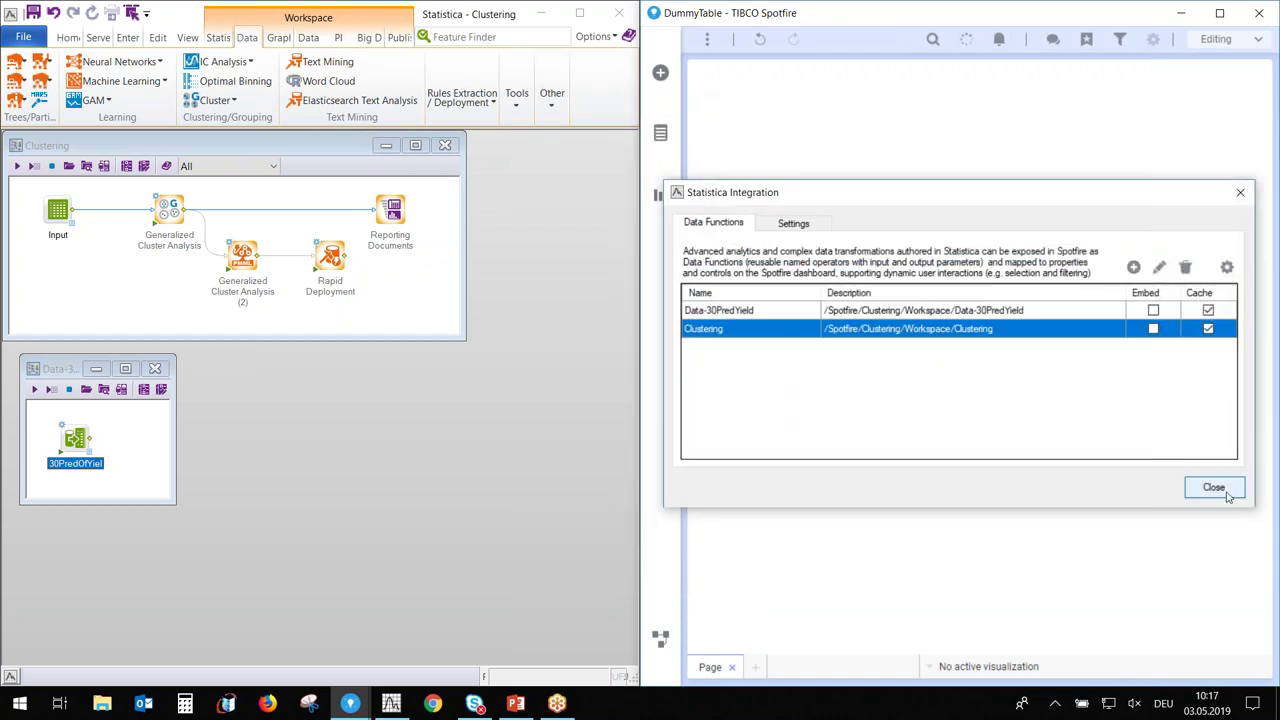
{"action": "left_click", "coordinate": [1226, 494]}
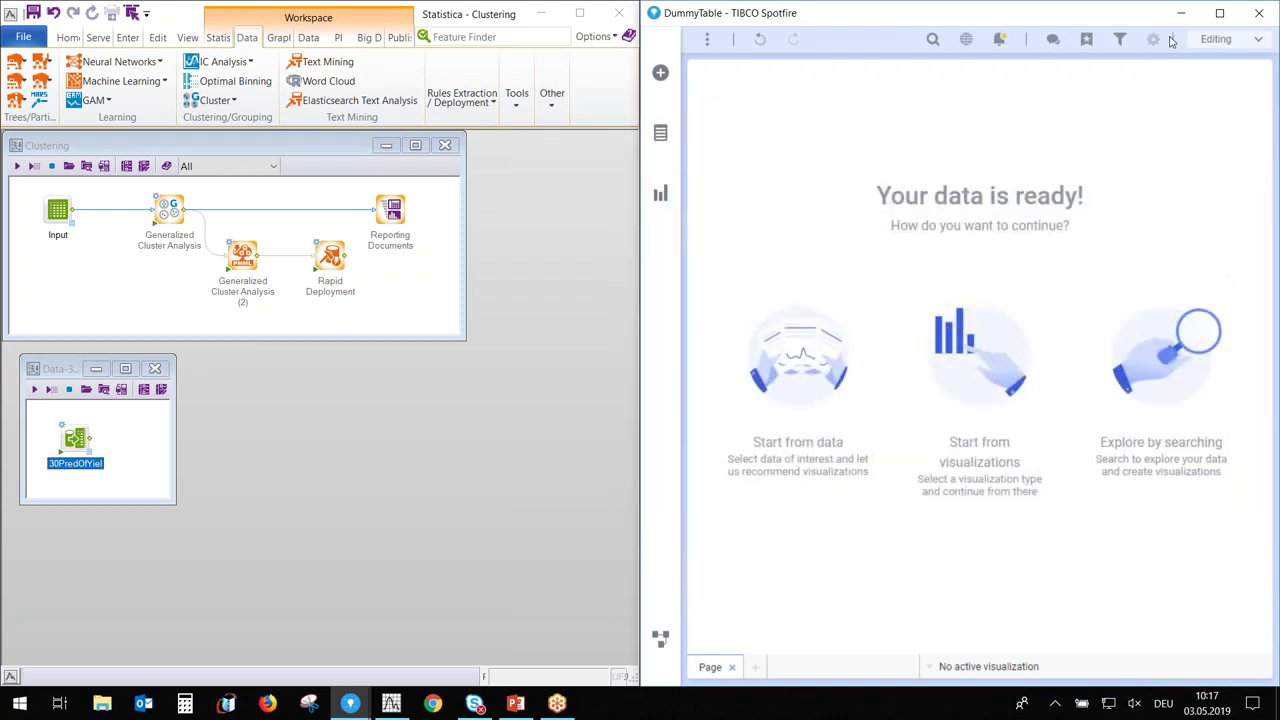
Maximize the Spotfire window and show the columns of the Generalized Cluster Analysis data table
{"action": "left_click", "coordinate": [1219, 14]}
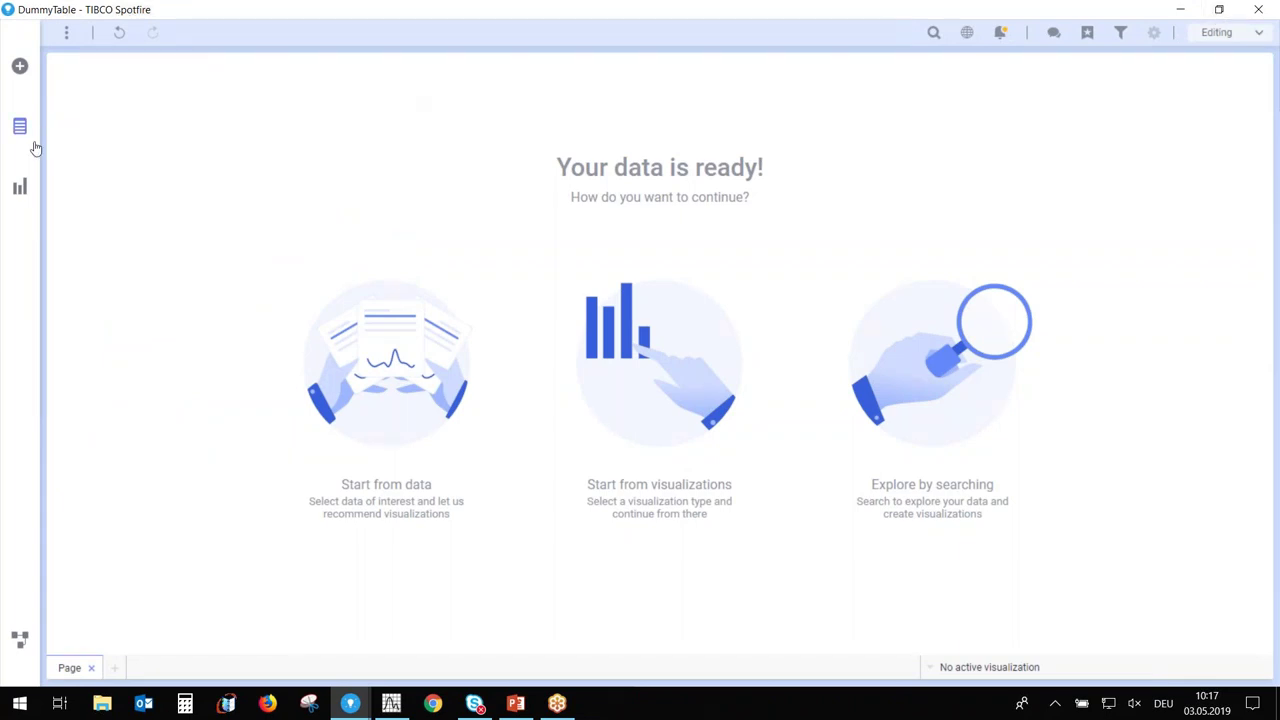
{"action": "left_click", "coordinate": [15, 186]}
{"action": "left_click", "coordinate": [19, 126]}
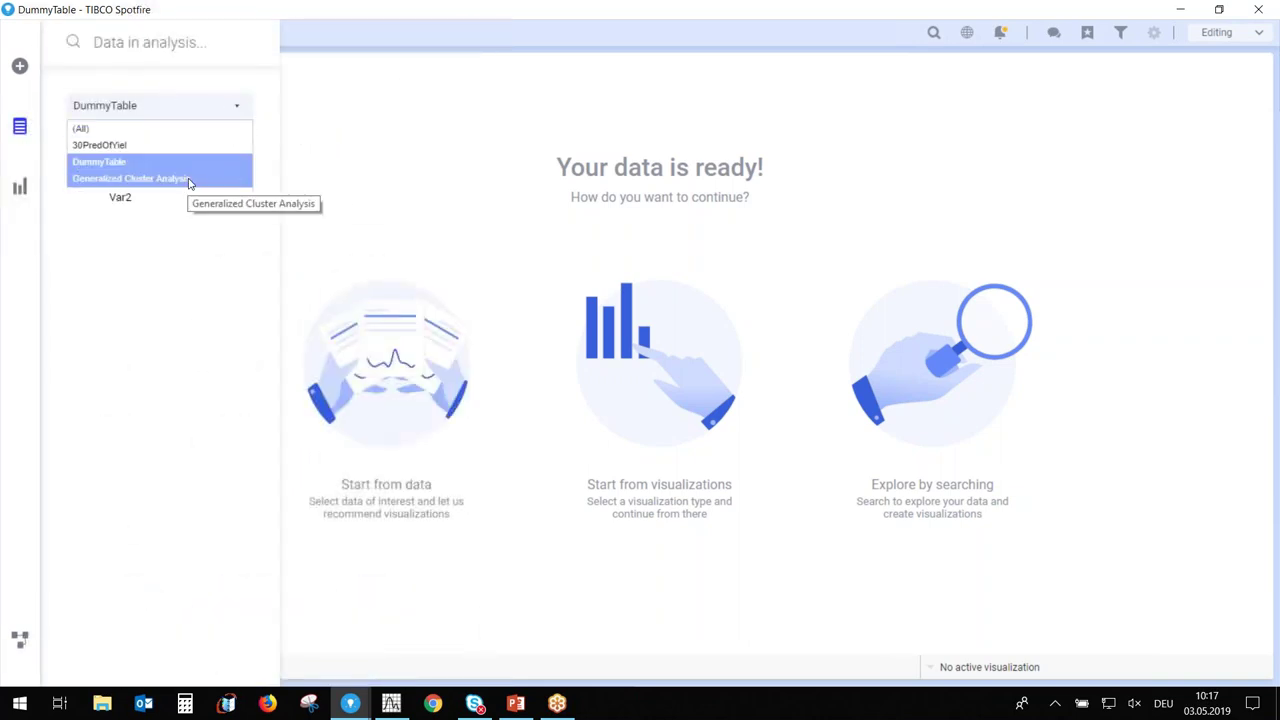
{"action": "left_click", "coordinate": [189, 179]}
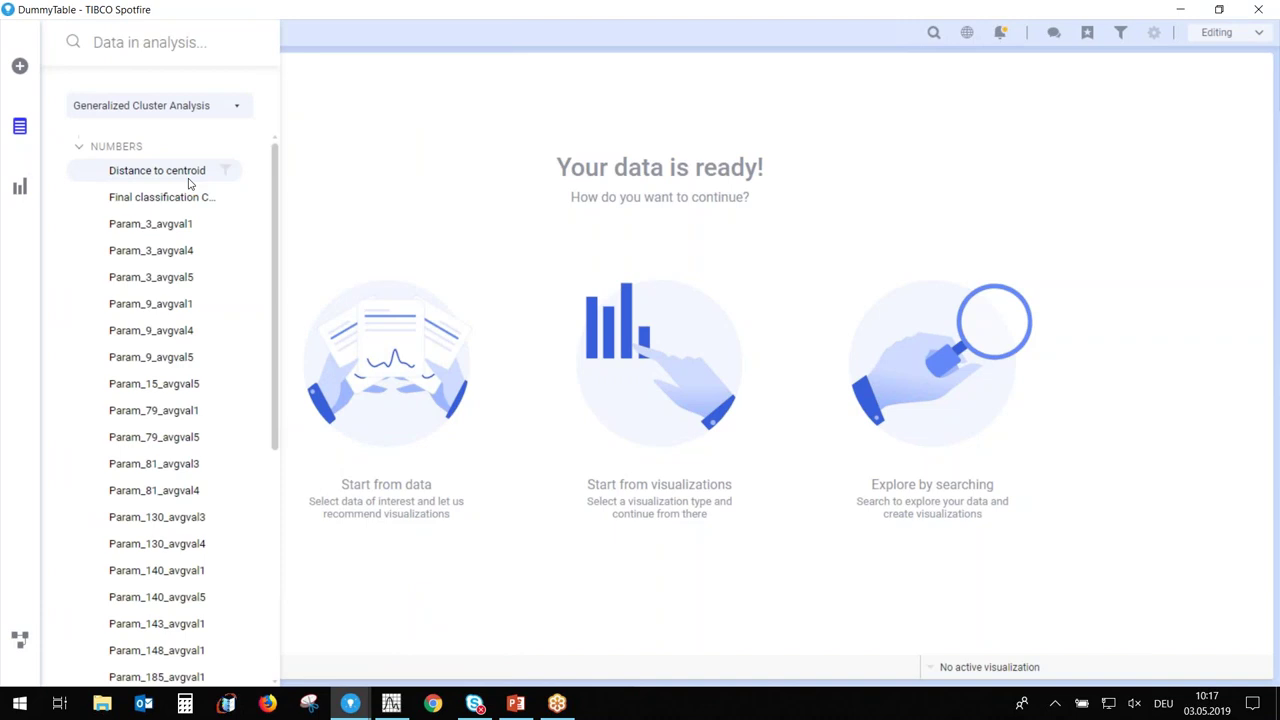
Add a Table visualization of the Generalized Cluster Analysis data to the page
{"action": "left_click", "coordinate": [20, 188]}
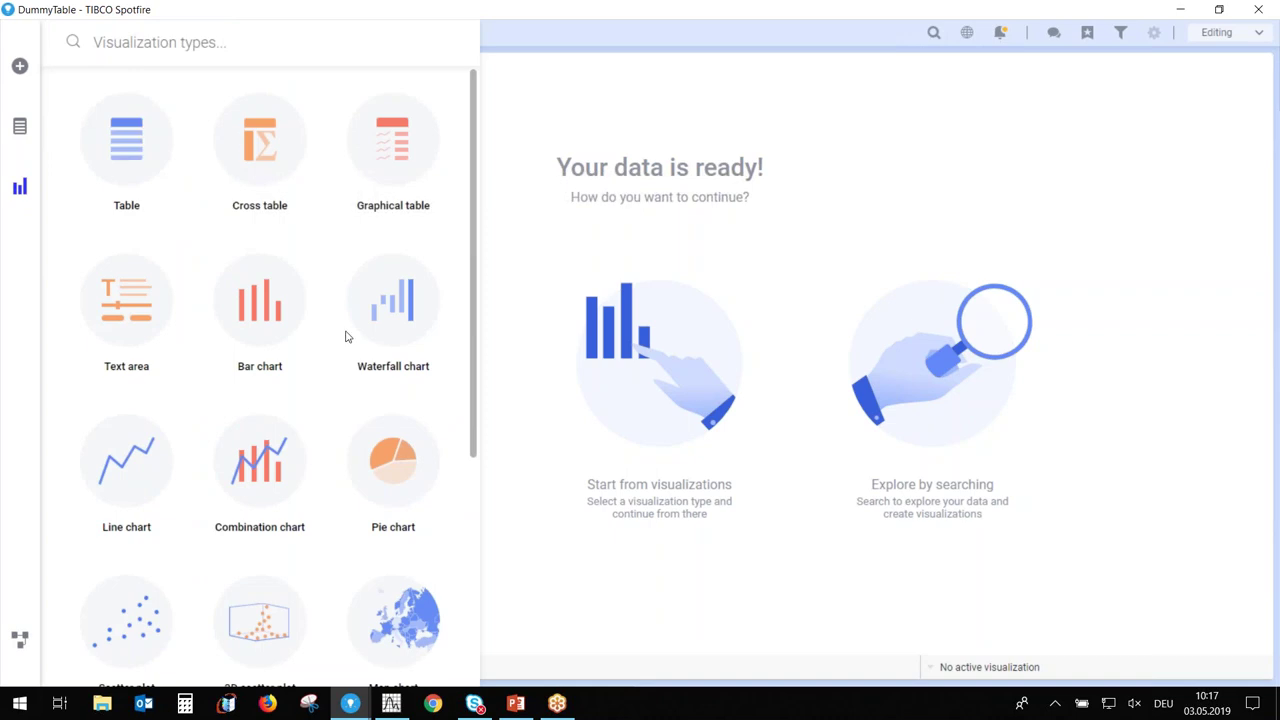
{"action": "scroll", "coordinate": [346, 343], "scroll_direction": "down", "scroll_amount": 4}
{"action": "scroll", "coordinate": [346, 346], "scroll_direction": "up", "scroll_amount": 4}
{"action": "mouse_move", "coordinate": [220, 305]}
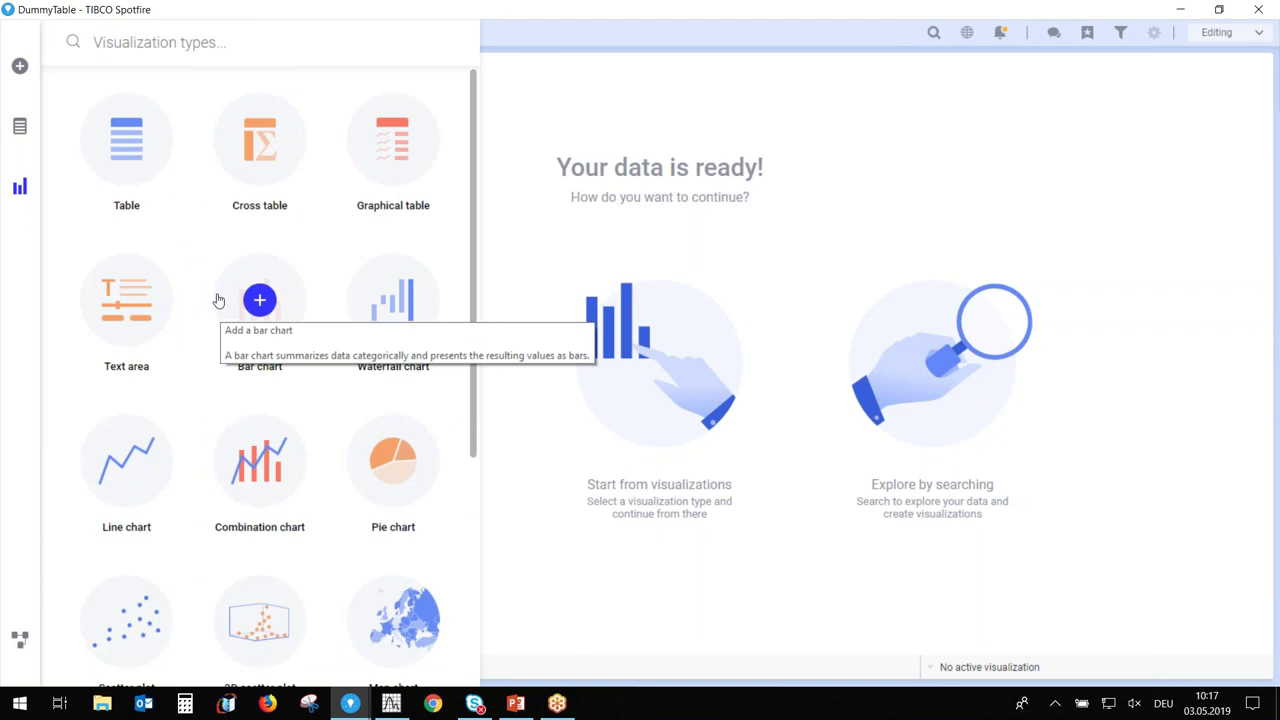
{"action": "mouse_move", "coordinate": [157, 194]}
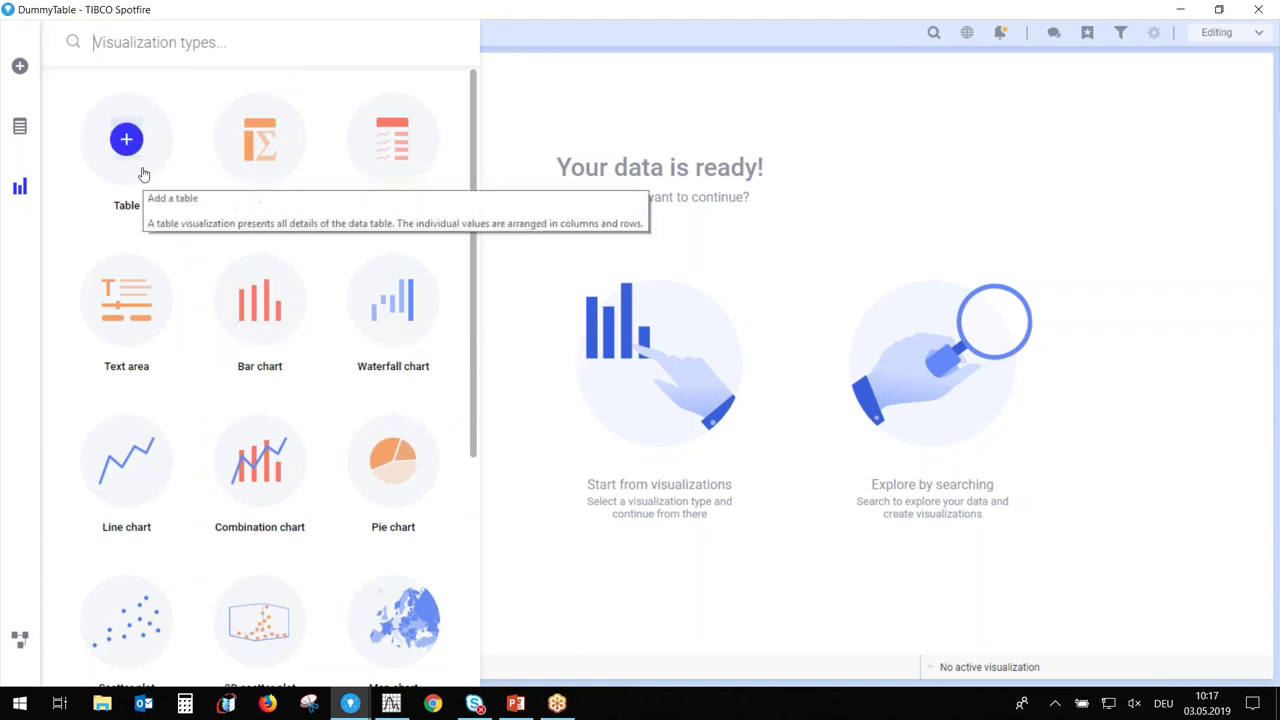
{"action": "left_click", "coordinate": [143, 173]}
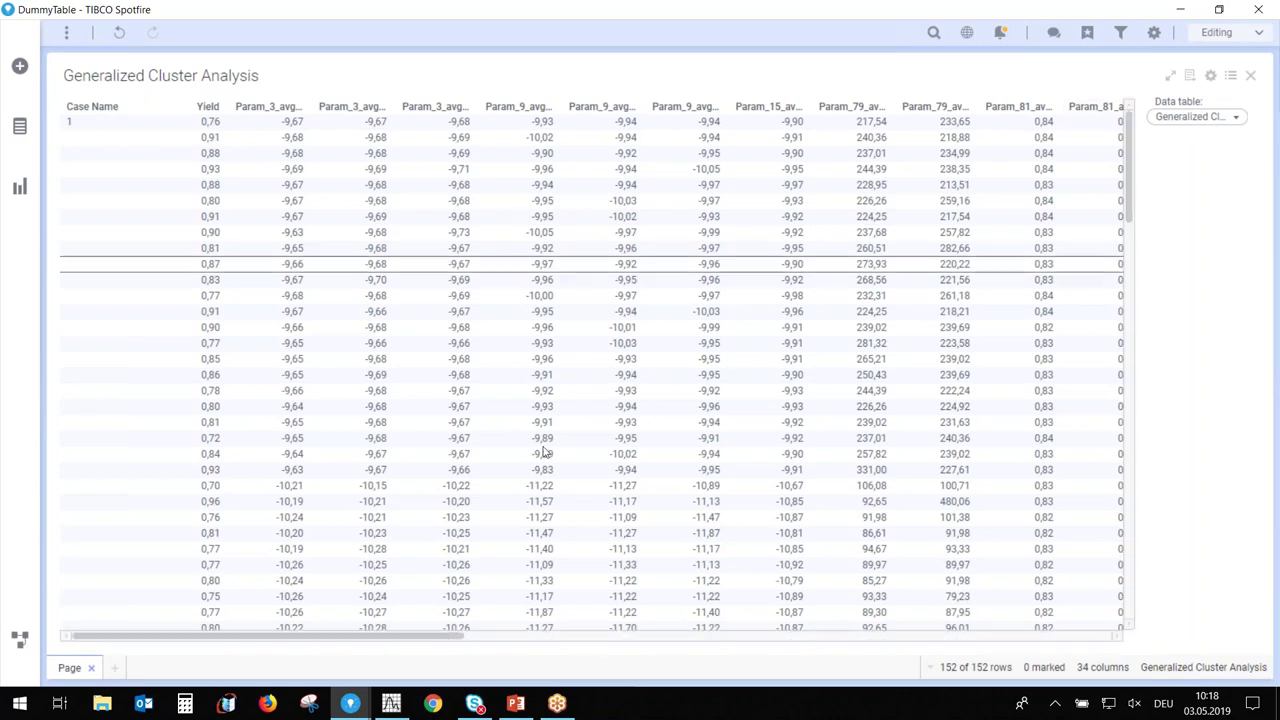
Remove the Case Name column from the columns displayed in the Generalized Cluster Analysis table
{"action": "left_click", "coordinate": [1210, 78]}
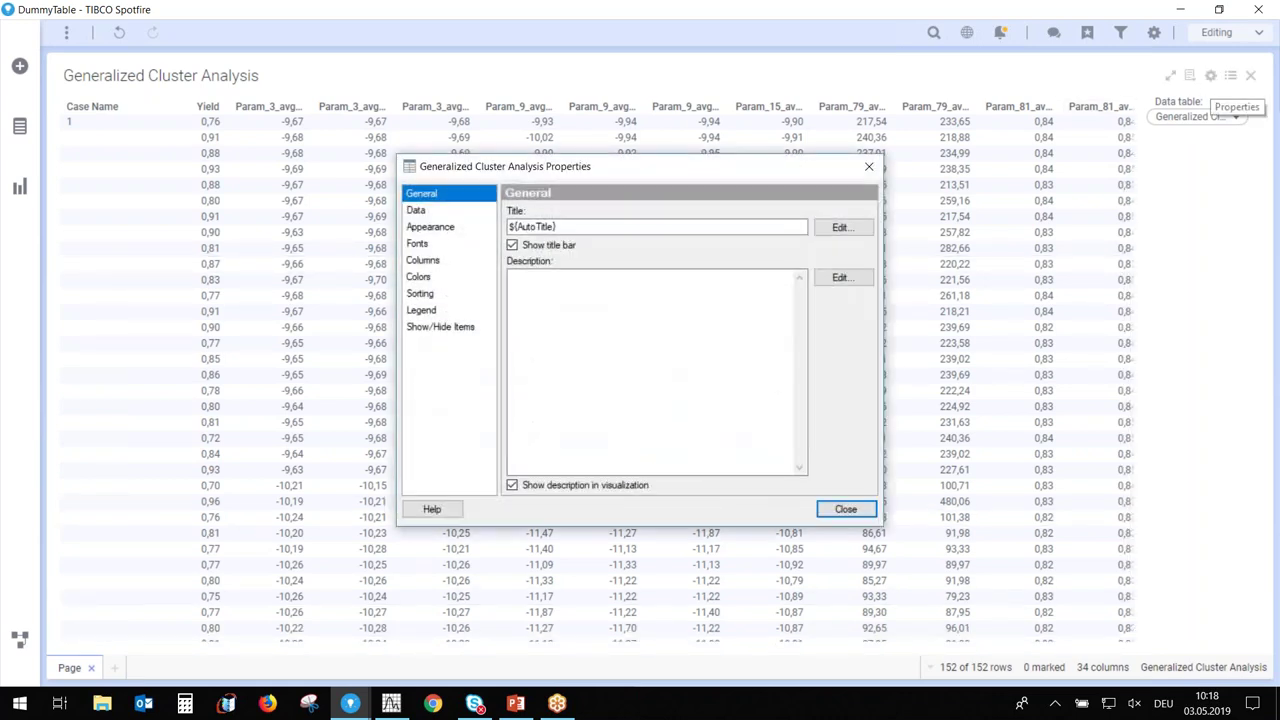
{"action": "left_click", "coordinate": [422, 261]}
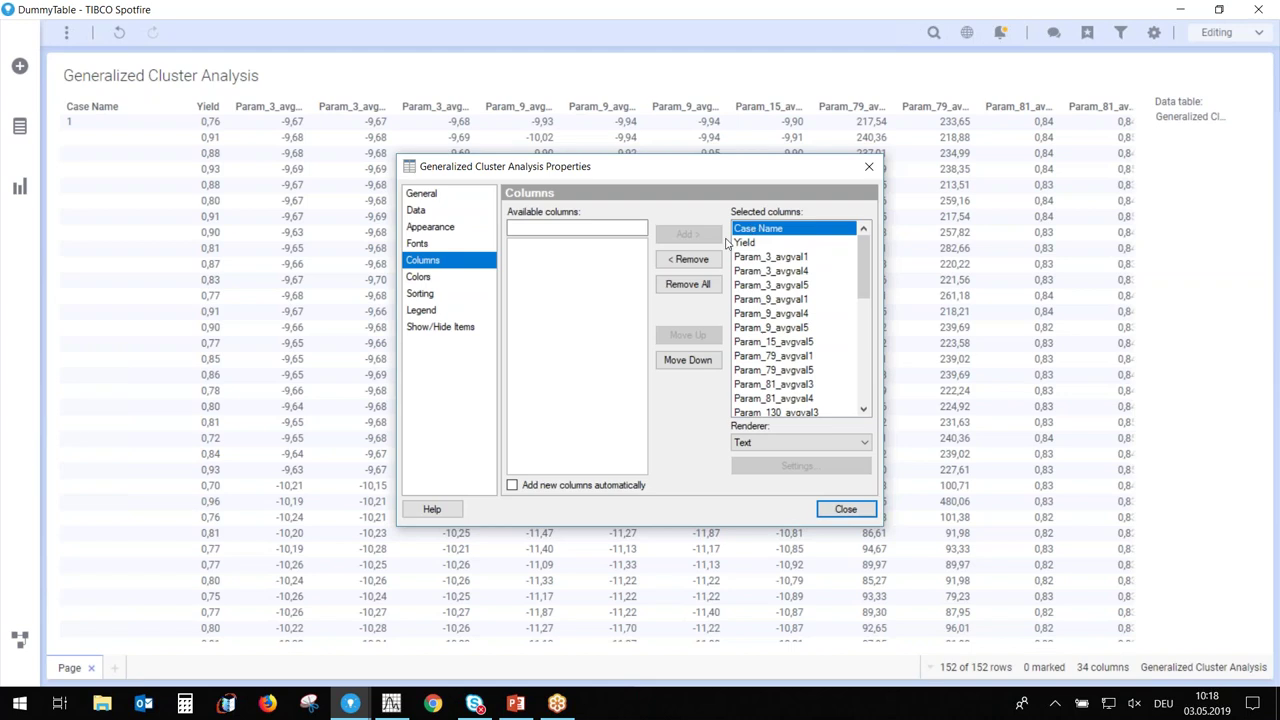
{"action": "left_click", "coordinate": [689, 259]}
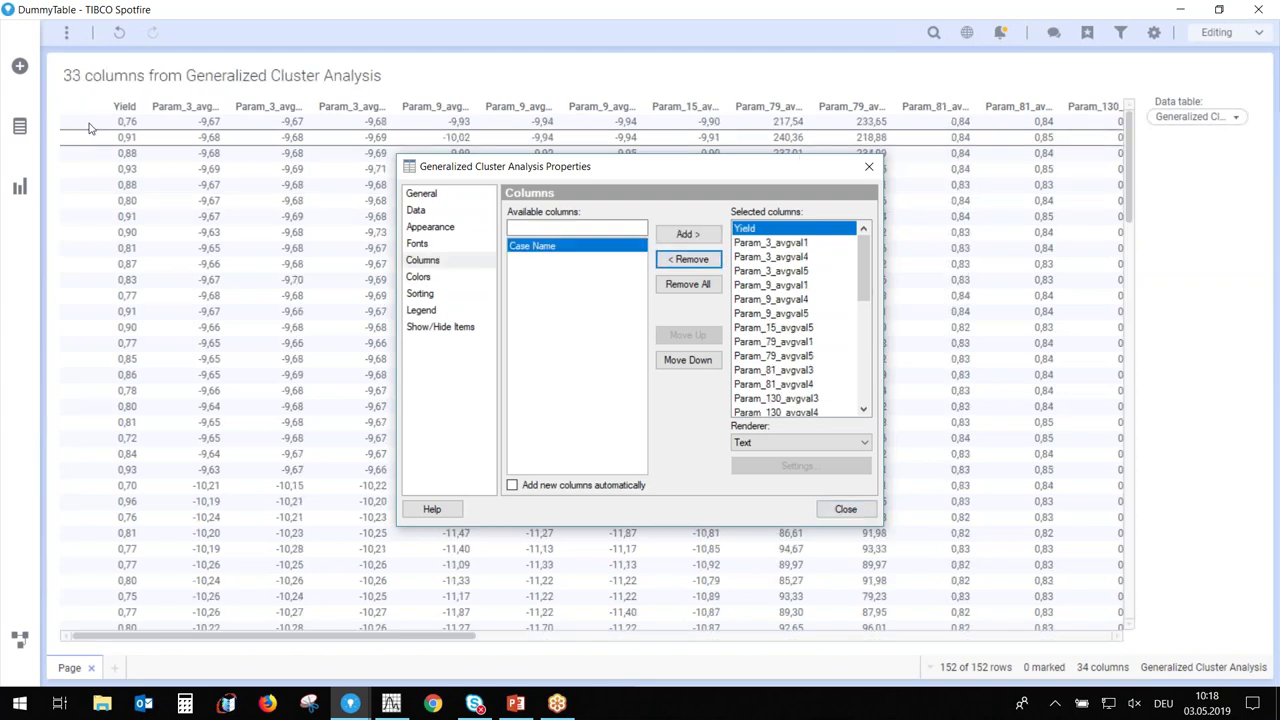
Move the Final classification Calculated cluster number and Distance to centroid columns up so they directly follow Yield
{"action": "left_click_drag", "start_coordinate": [862, 275], "coordinate": [860, 400]}
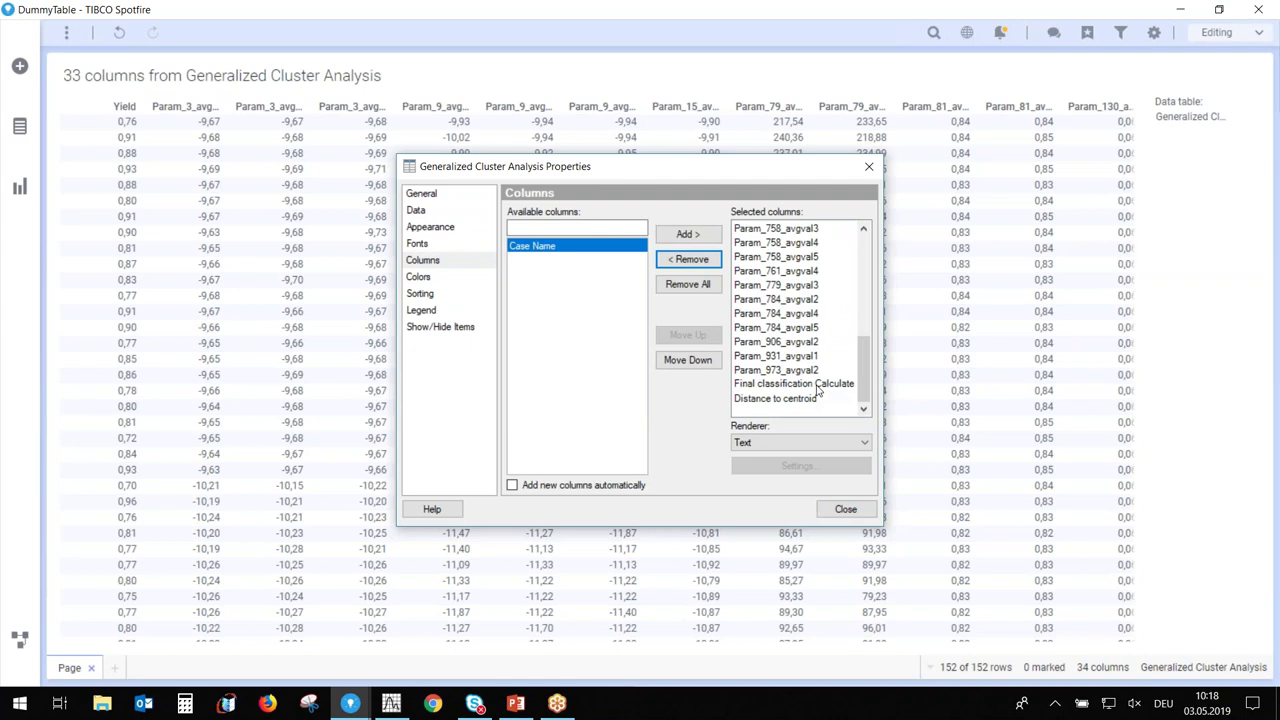
{"action": "left_click", "coordinate": [818, 386]}
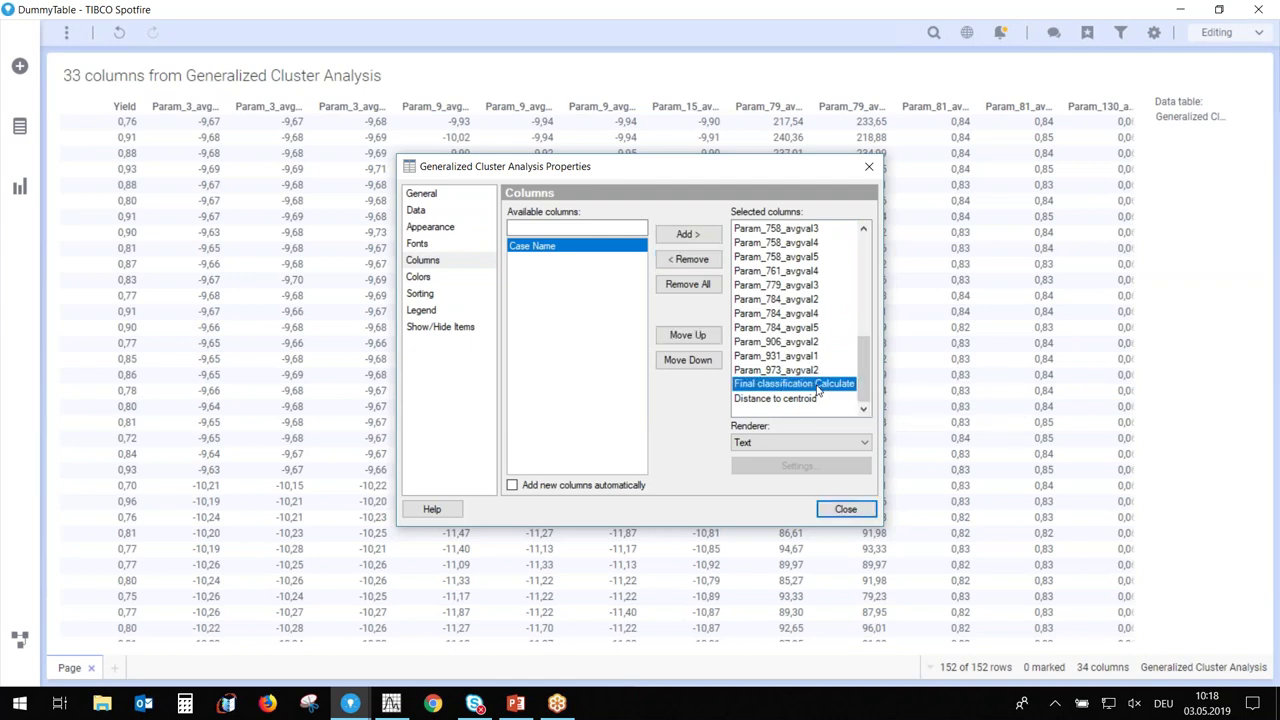
{"action": "left_click", "coordinate": [788, 400], "text": "shift"}
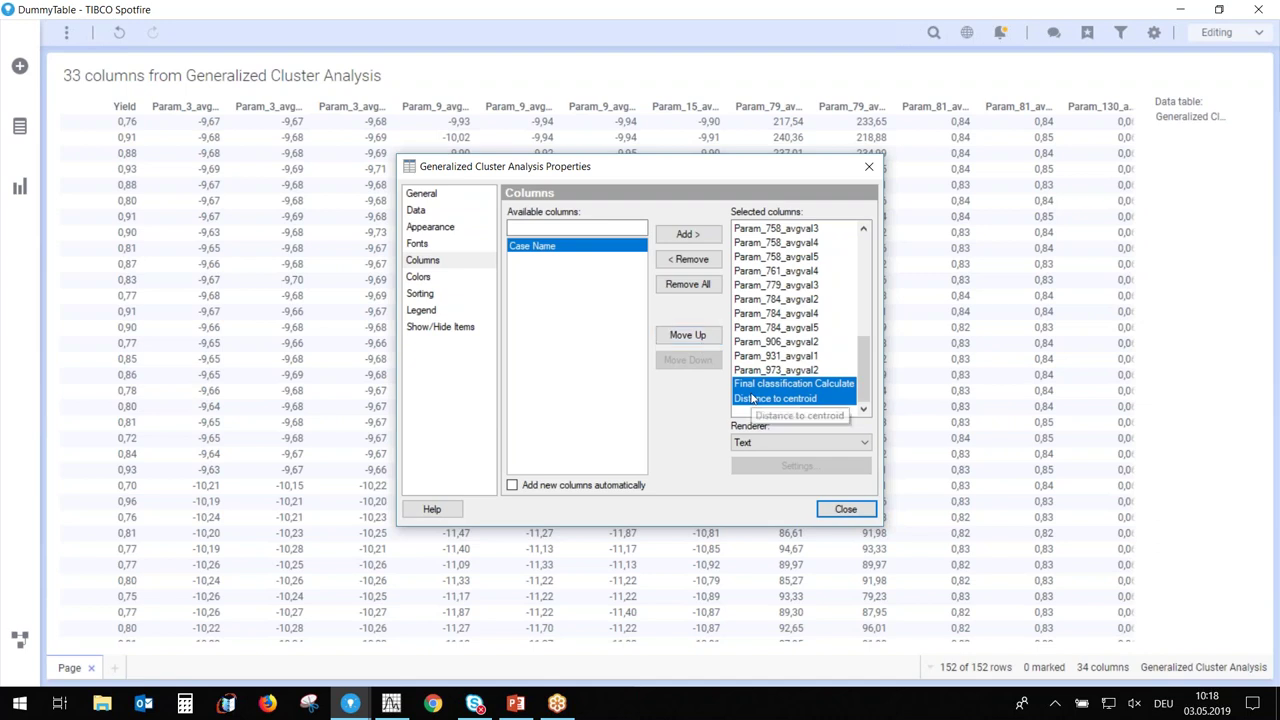
{"action": "left_click", "coordinate": [672, 338]}
{"action": "left_click", "coordinate": [672, 338]}
{"action": "left_click", "coordinate": [672, 338]}
{"action": "left_click", "coordinate": [672, 338]}
{"action": "left_click", "coordinate": [672, 338]}
{"action": "left_click", "coordinate": [672, 338]}
{"action": "left_click", "coordinate": [672, 338]}
{"action": "left_click", "coordinate": [672, 338]}
{"action": "left_click", "coordinate": [672, 338]}
{"action": "left_click", "coordinate": [672, 338]}
{"action": "left_click", "coordinate": [672, 338]}
{"action": "left_click", "coordinate": [672, 338]}
{"action": "left_click", "coordinate": [672, 338]}
{"action": "left_click", "coordinate": [672, 338]}
{"action": "left_click", "coordinate": [672, 338]}
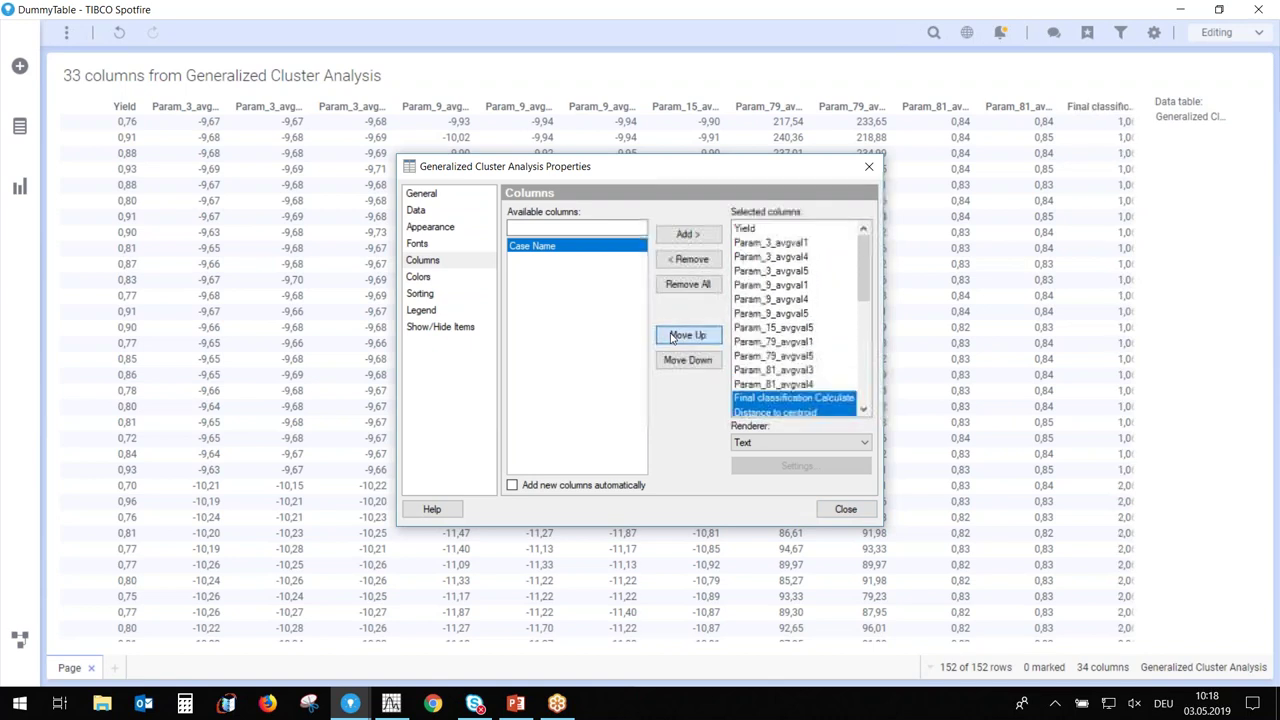
{"action": "left_click", "coordinate": [672, 338]}
{"action": "left_click", "coordinate": [672, 338]}
{"action": "left_click", "coordinate": [672, 338]}
{"action": "left_click", "coordinate": [672, 338]}
{"action": "left_click", "coordinate": [672, 338]}
{"action": "left_click", "coordinate": [672, 338]}
{"action": "left_click", "coordinate": [672, 338]}
{"action": "left_click", "coordinate": [672, 338]}
{"action": "left_click", "coordinate": [672, 338]}
{"action": "left_click", "coordinate": [672, 338]}
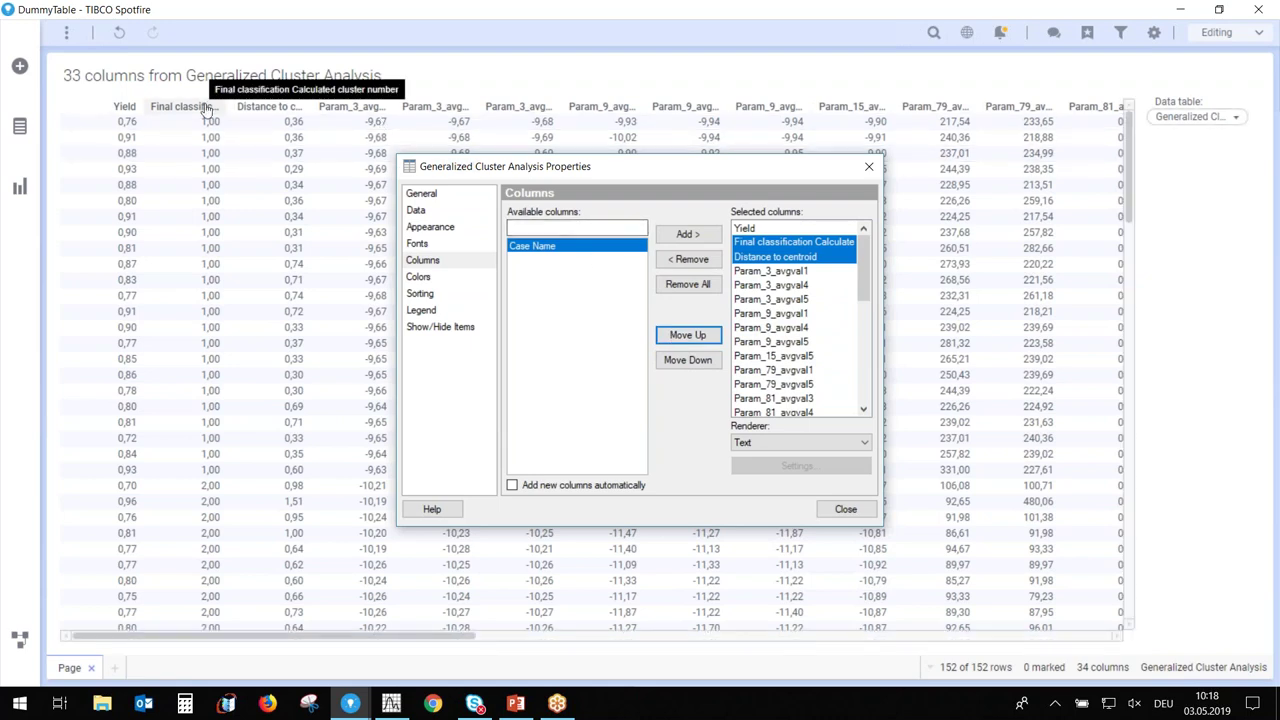
Examine the cluster number assigned to each row throughout the table, and close the table's properties
{"action": "scroll", "coordinate": [210, 148], "scroll_direction": "down", "scroll_amount": 2}
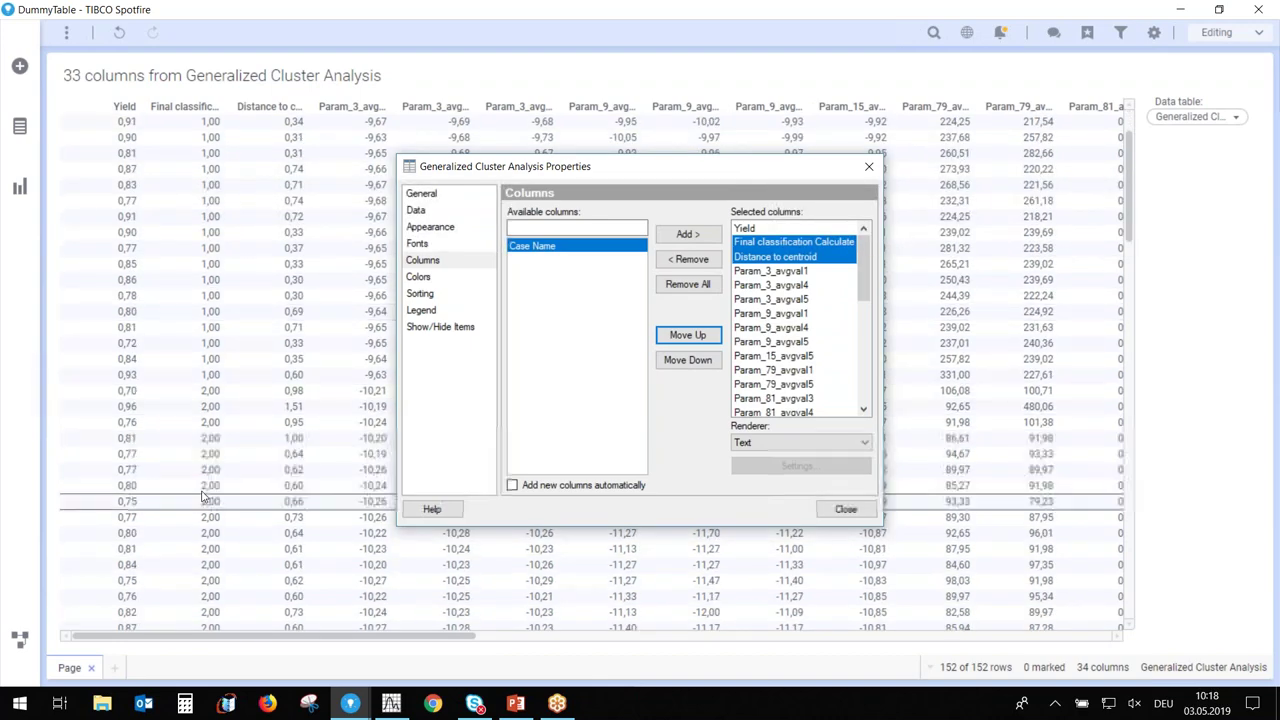
{"action": "scroll", "coordinate": [197, 549], "scroll_direction": "down", "scroll_amount": 7}
{"action": "scroll", "coordinate": [197, 549], "scroll_direction": "down", "scroll_amount": 14}
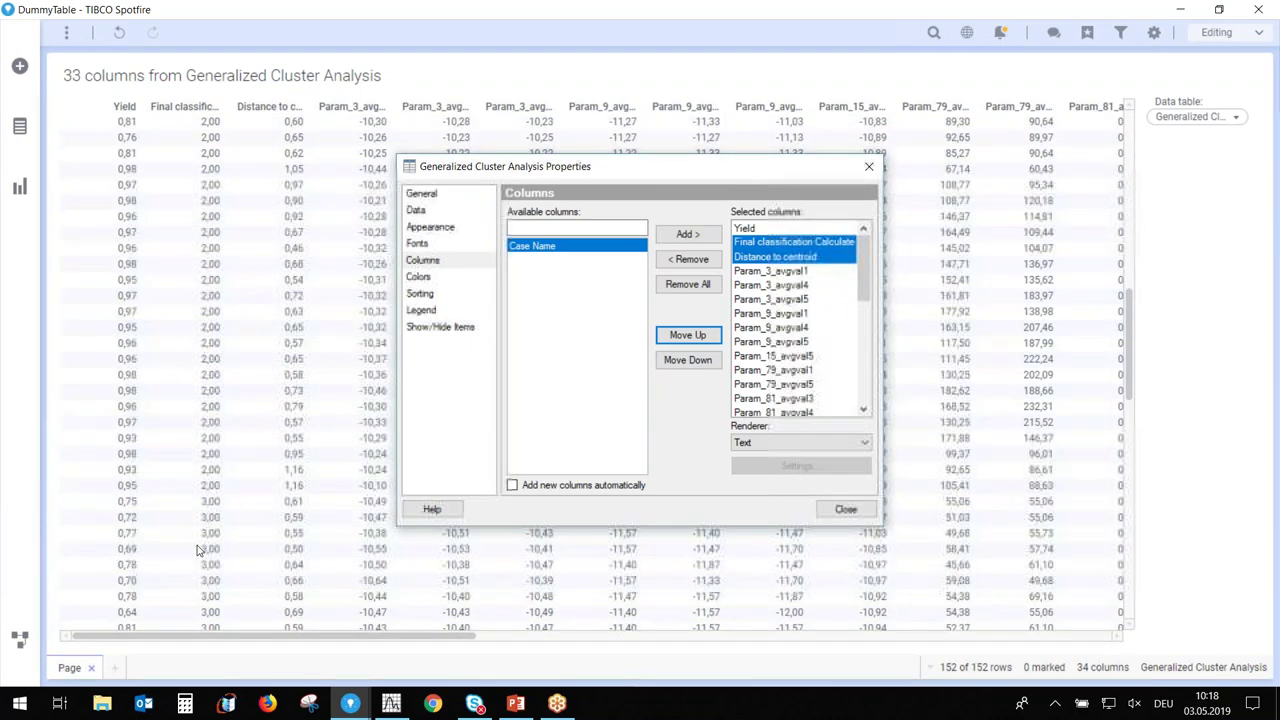
{"action": "scroll", "coordinate": [176, 570], "scroll_direction": "down", "scroll_amount": 7}
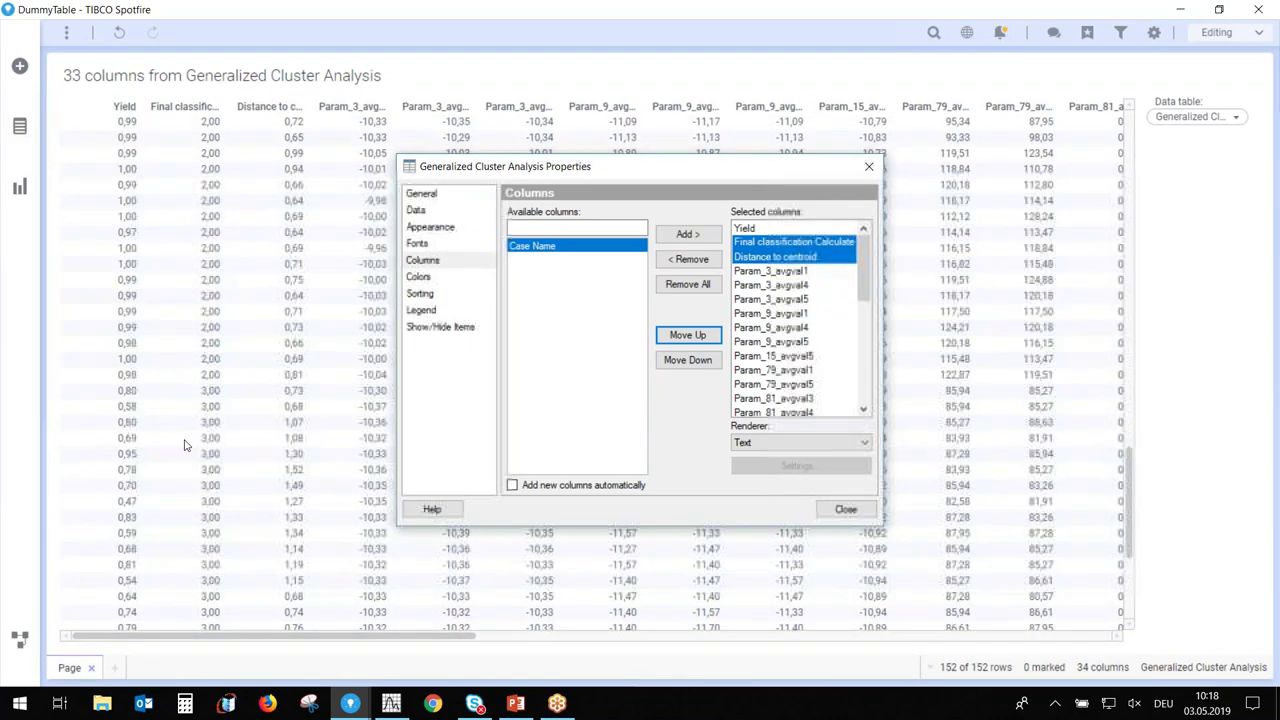
{"action": "scroll", "coordinate": [197, 492], "scroll_direction": "down", "scroll_amount": 4}
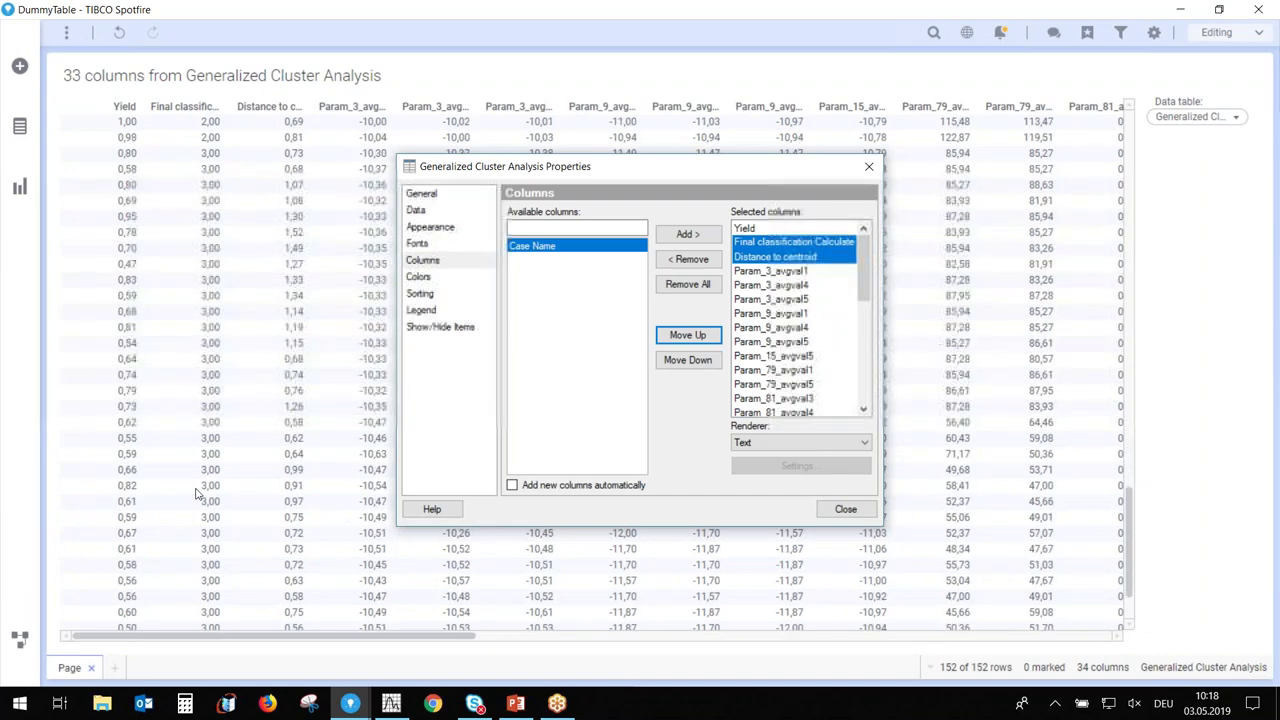
{"action": "scroll", "coordinate": [197, 492], "scroll_direction": "up", "scroll_amount": 4}
{"action": "scroll", "coordinate": [197, 492], "scroll_direction": "up", "scroll_amount": 20}
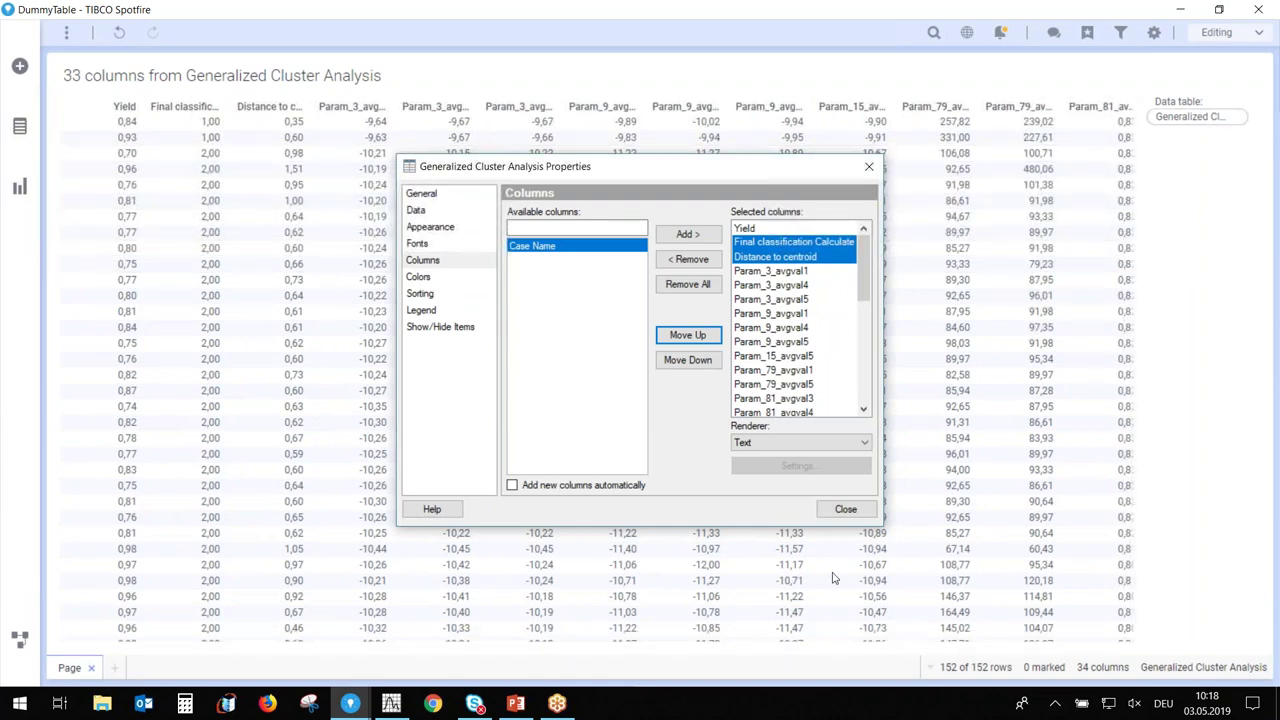
{"action": "left_click", "coordinate": [846, 509]}
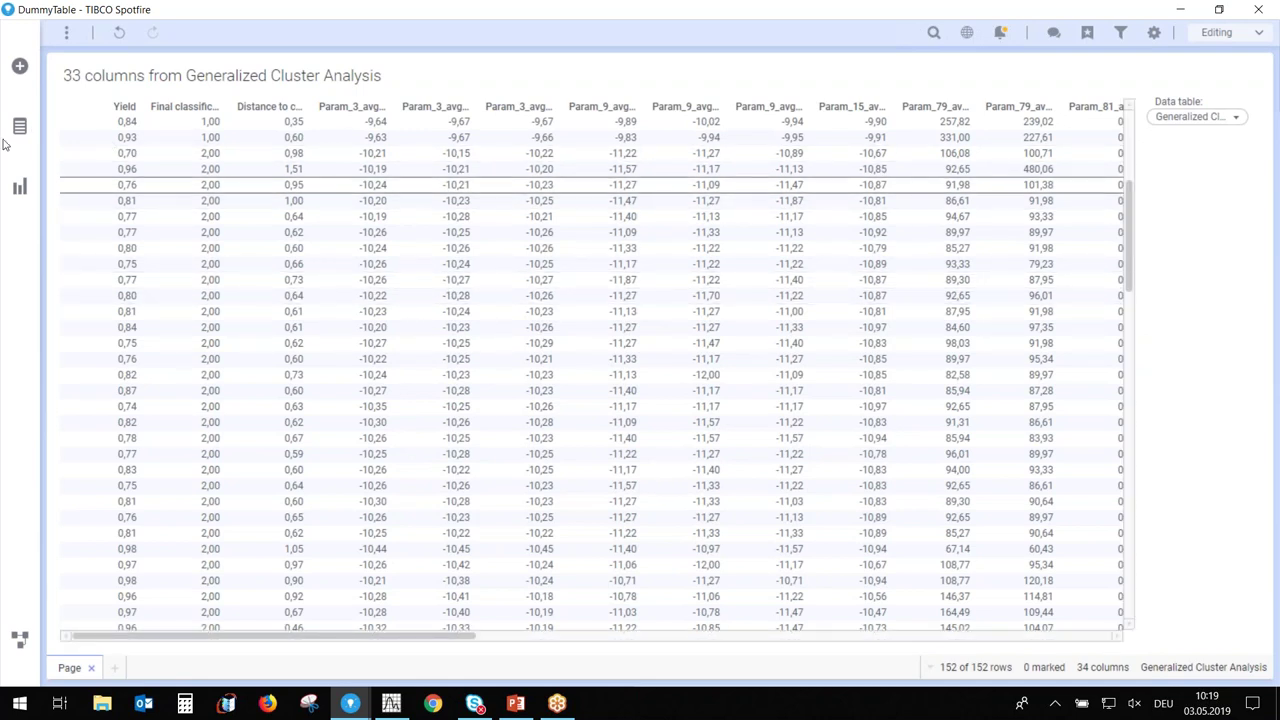
Add a scatter plot of the cluster data and set its X-axis to Param_3_avgval5
{"action": "left_click", "coordinate": [19, 188]}
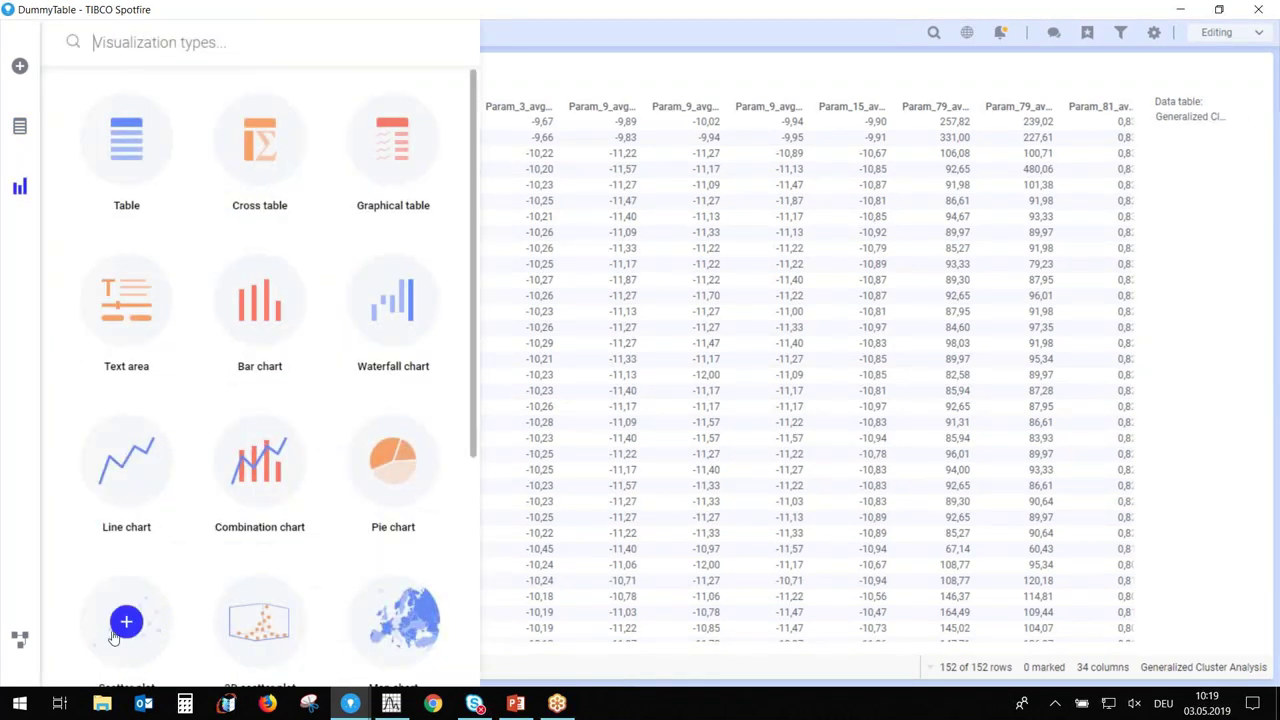
{"action": "scroll", "coordinate": [126, 623], "scroll_direction": "down", "scroll_amount": 3}
{"action": "left_click", "coordinate": [165, 487]}
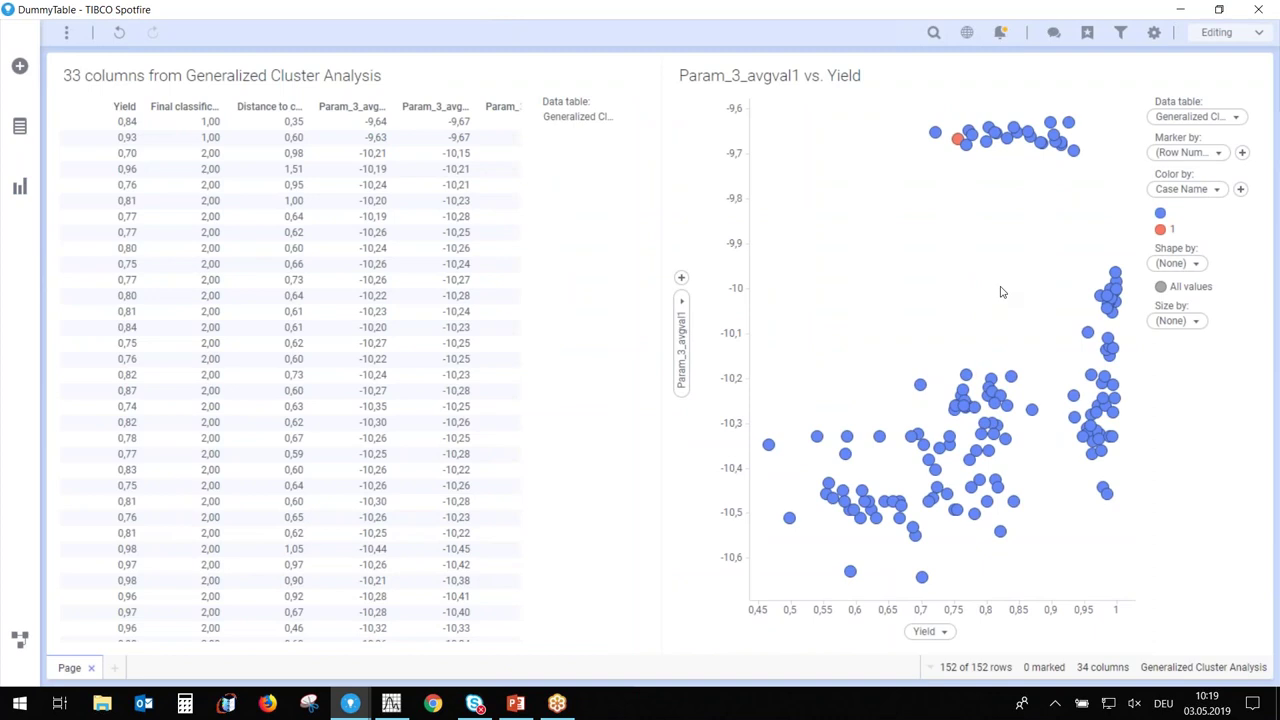
{"action": "left_click", "coordinate": [946, 634]}
{"action": "left_click", "coordinate": [961, 549]}
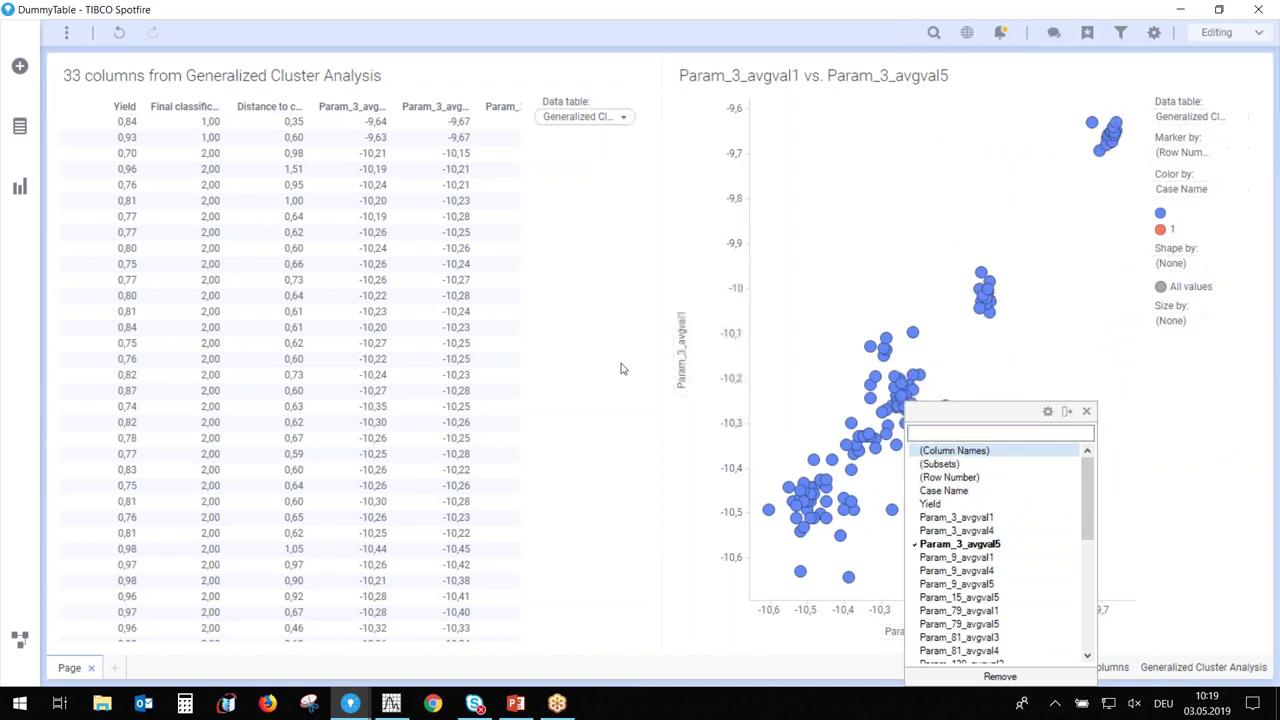
{"action": "left_click", "coordinate": [810, 292]}
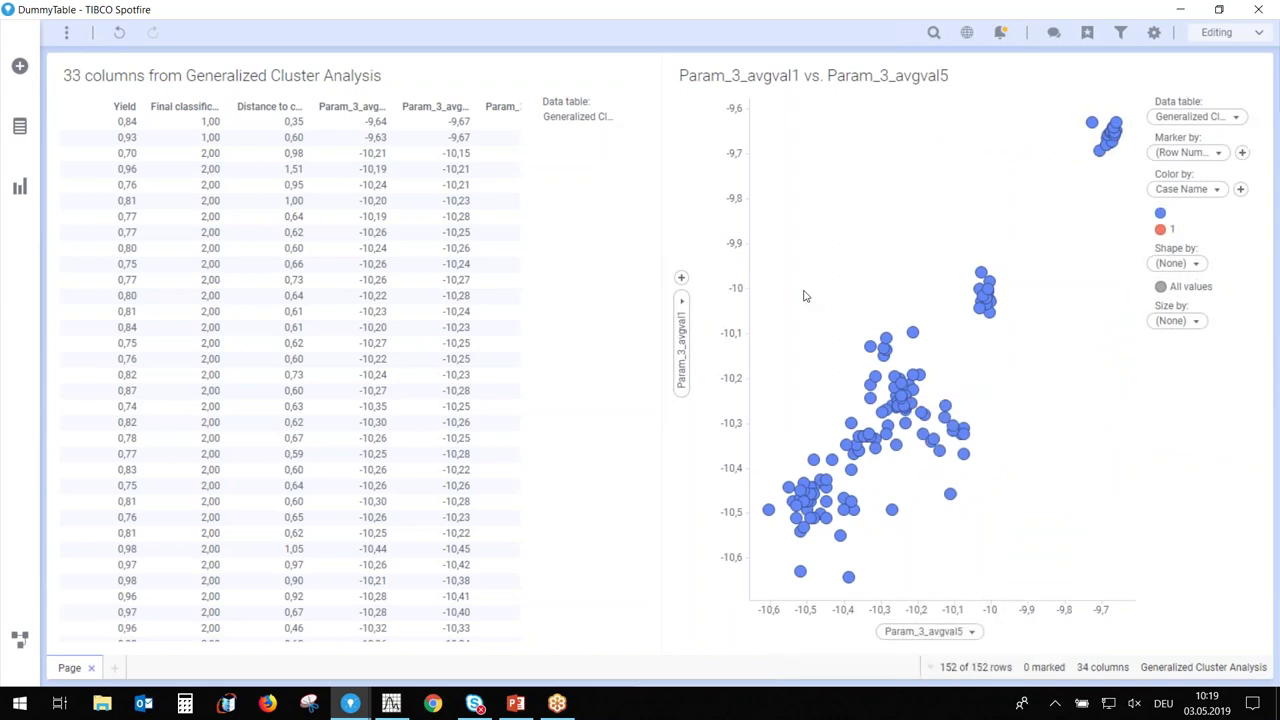
Color the scatter plot by Final classification Calculated cluster number, using the Unique values color mode
{"action": "left_click", "coordinate": [19, 126]}
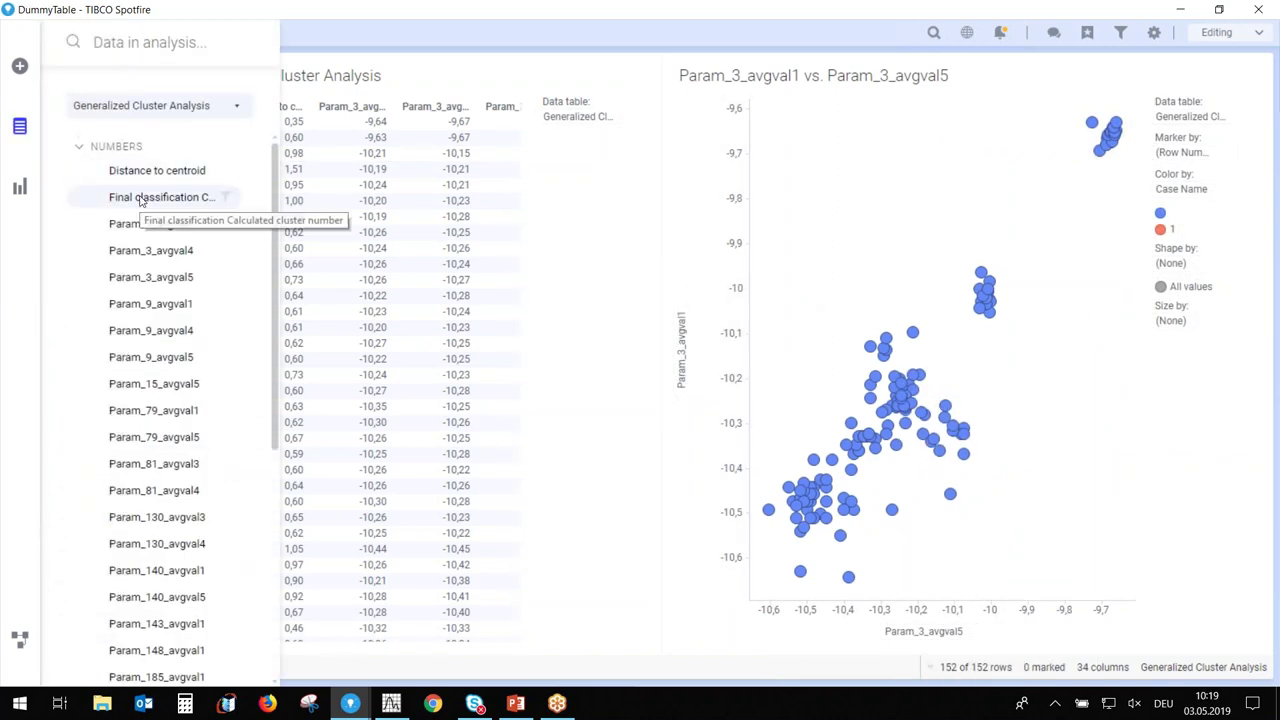
{"action": "left_click_drag", "start_coordinate": [146, 193], "coordinate": [869, 367]}
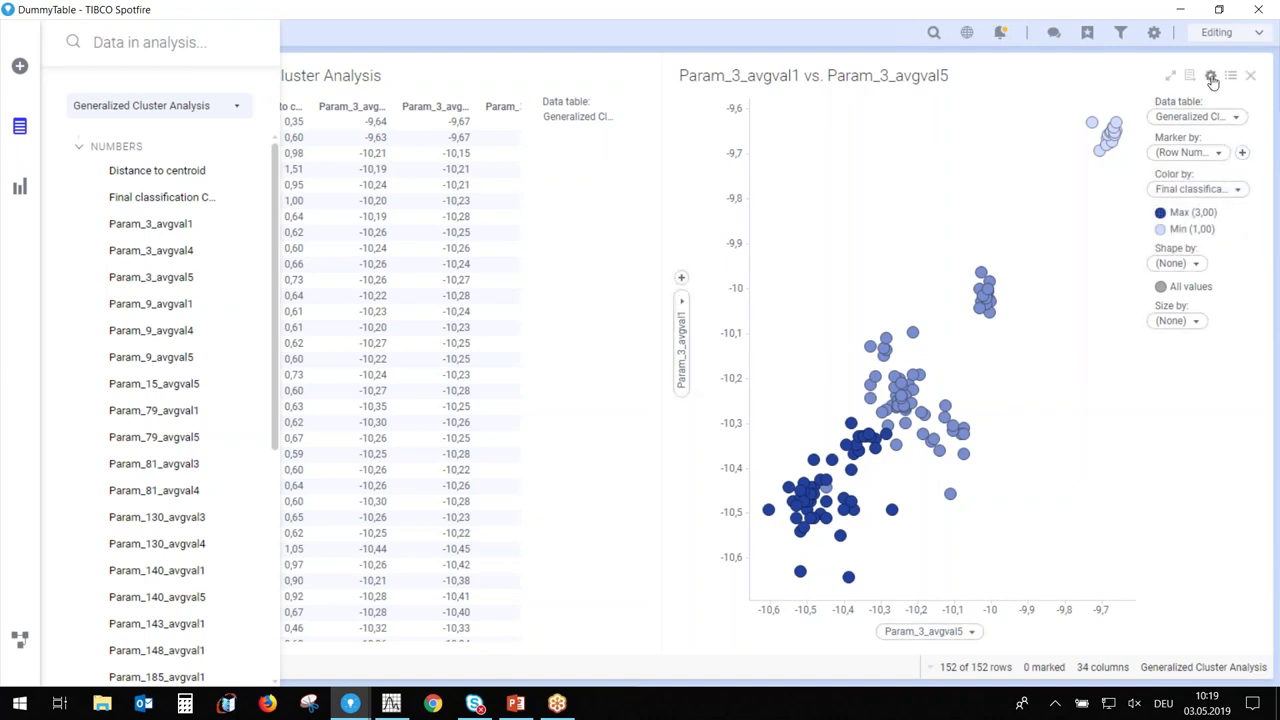
{"action": "left_click", "coordinate": [1211, 77]}
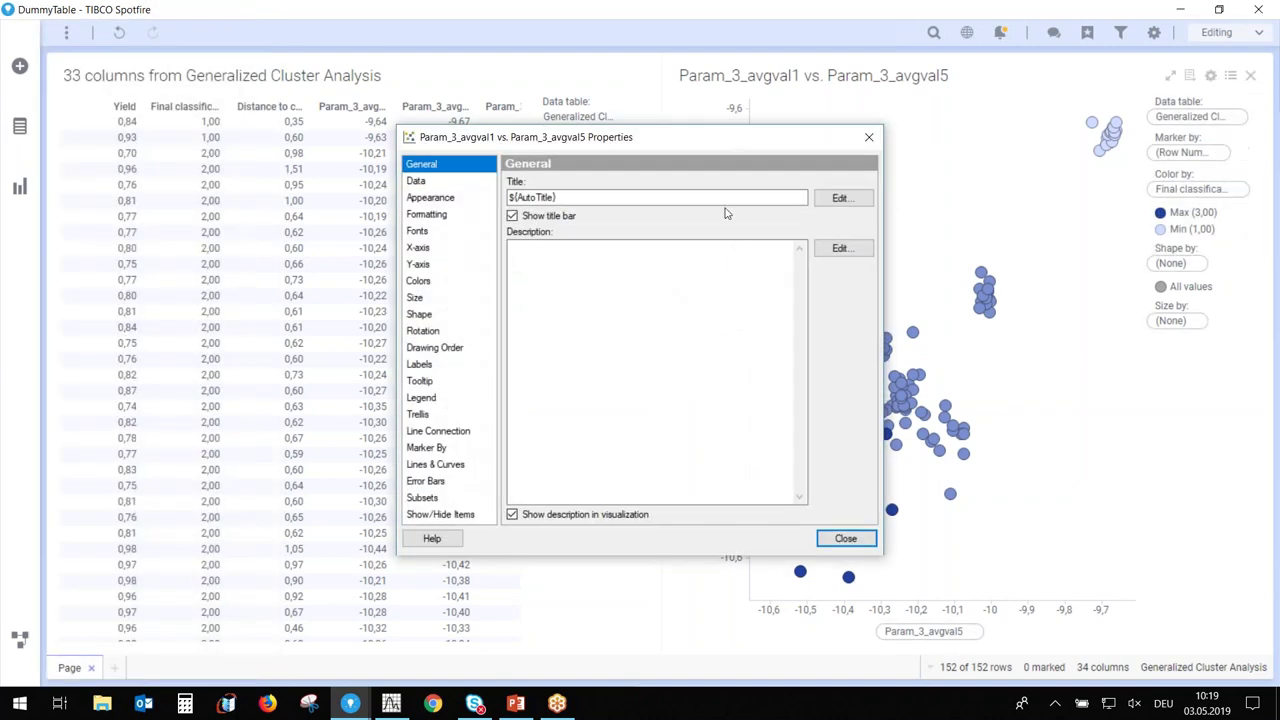
{"action": "left_click", "coordinate": [425, 280]}
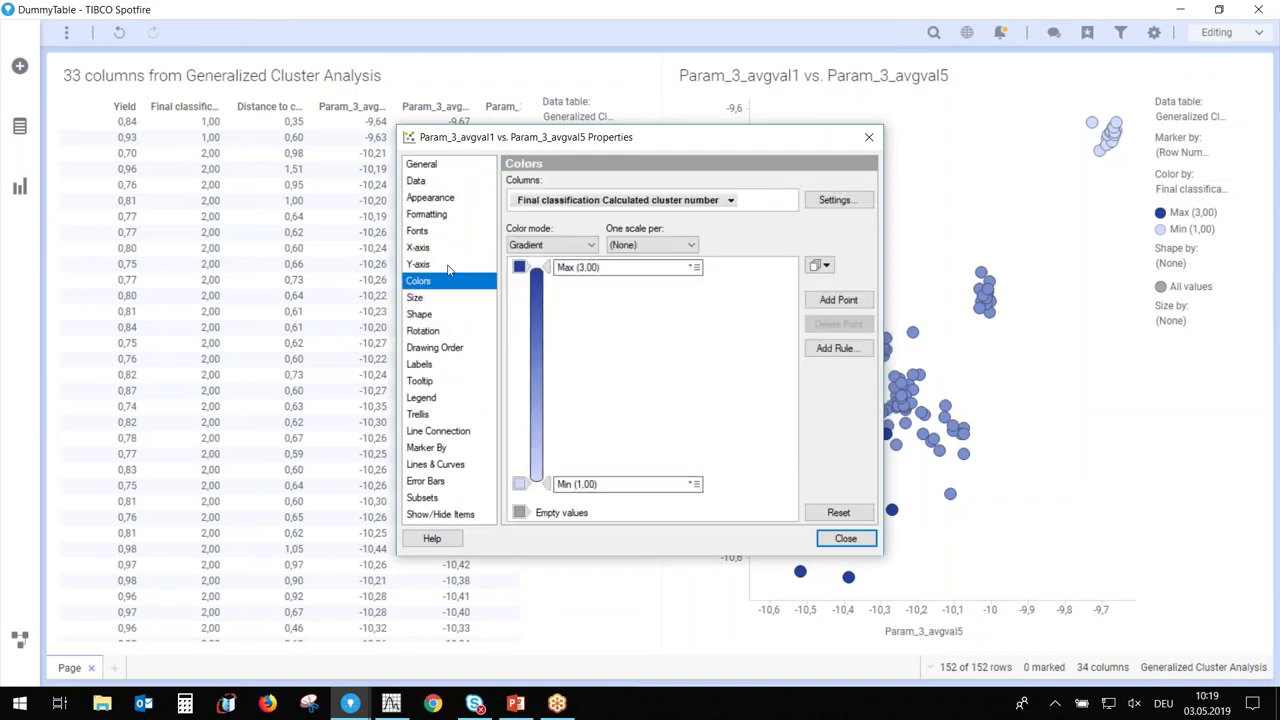
{"action": "left_click", "coordinate": [590, 246]}
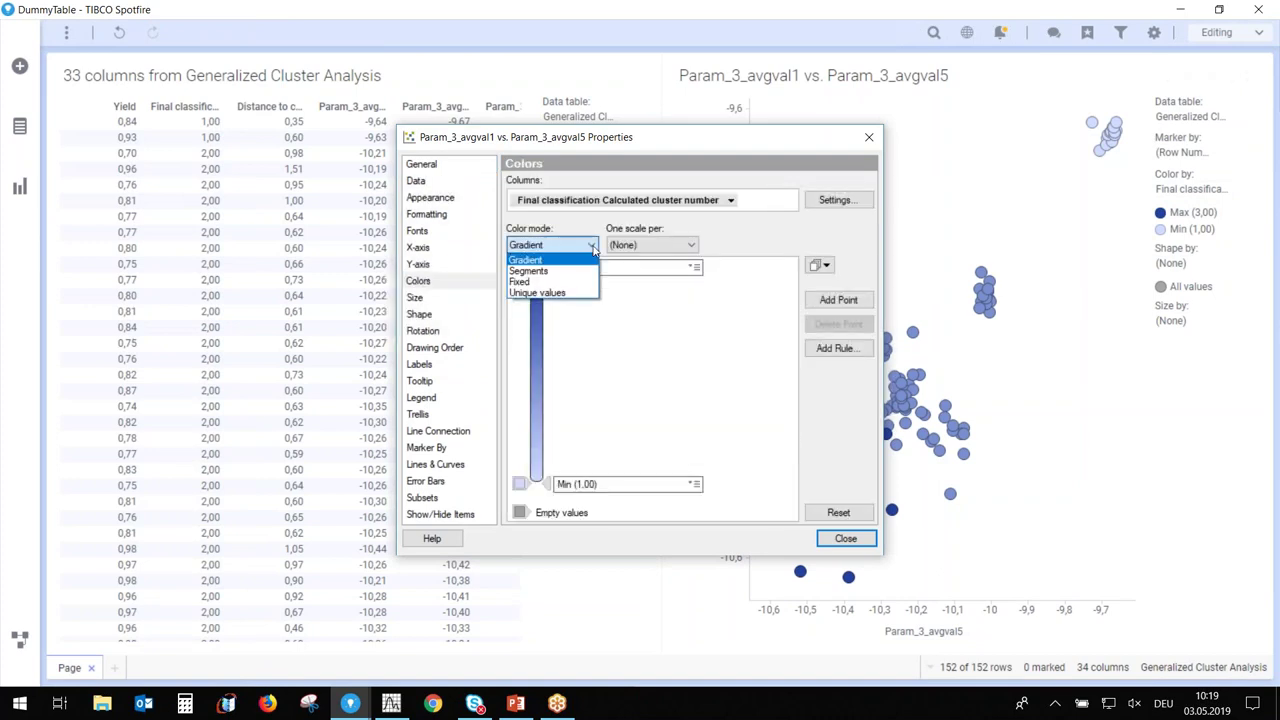
{"action": "left_click", "coordinate": [570, 292]}
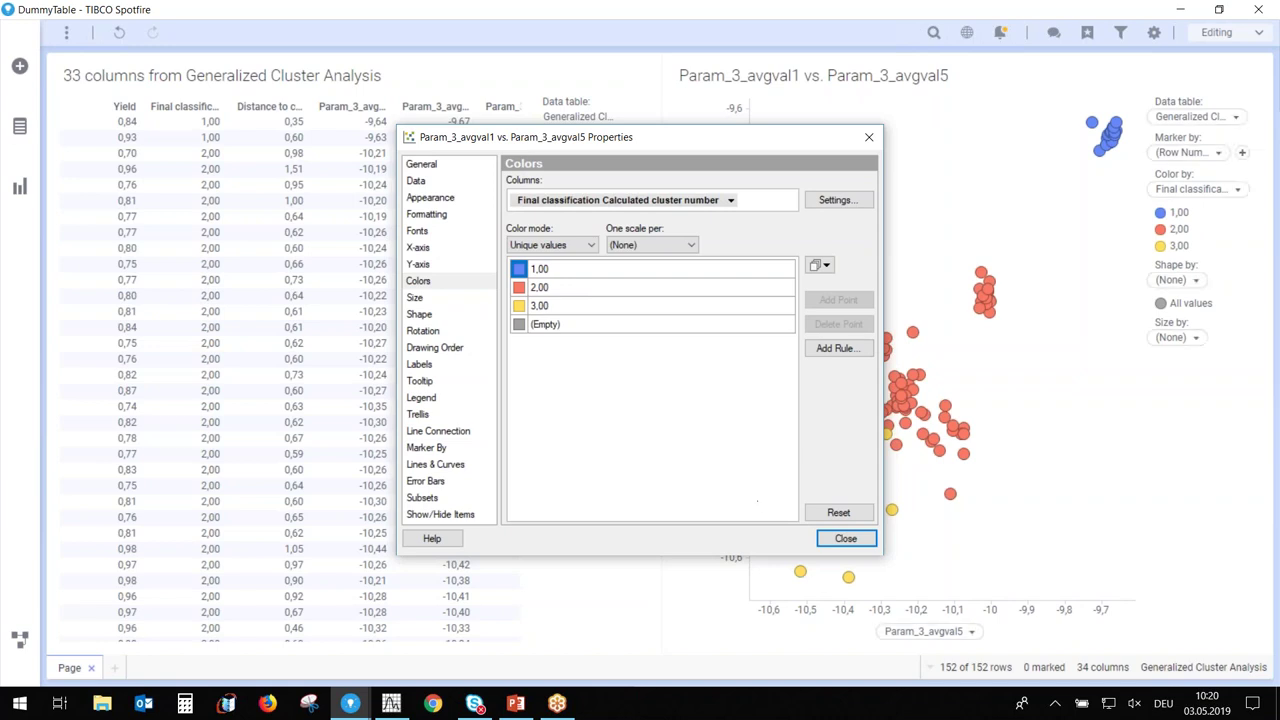
{"action": "left_click", "coordinate": [846, 539]}
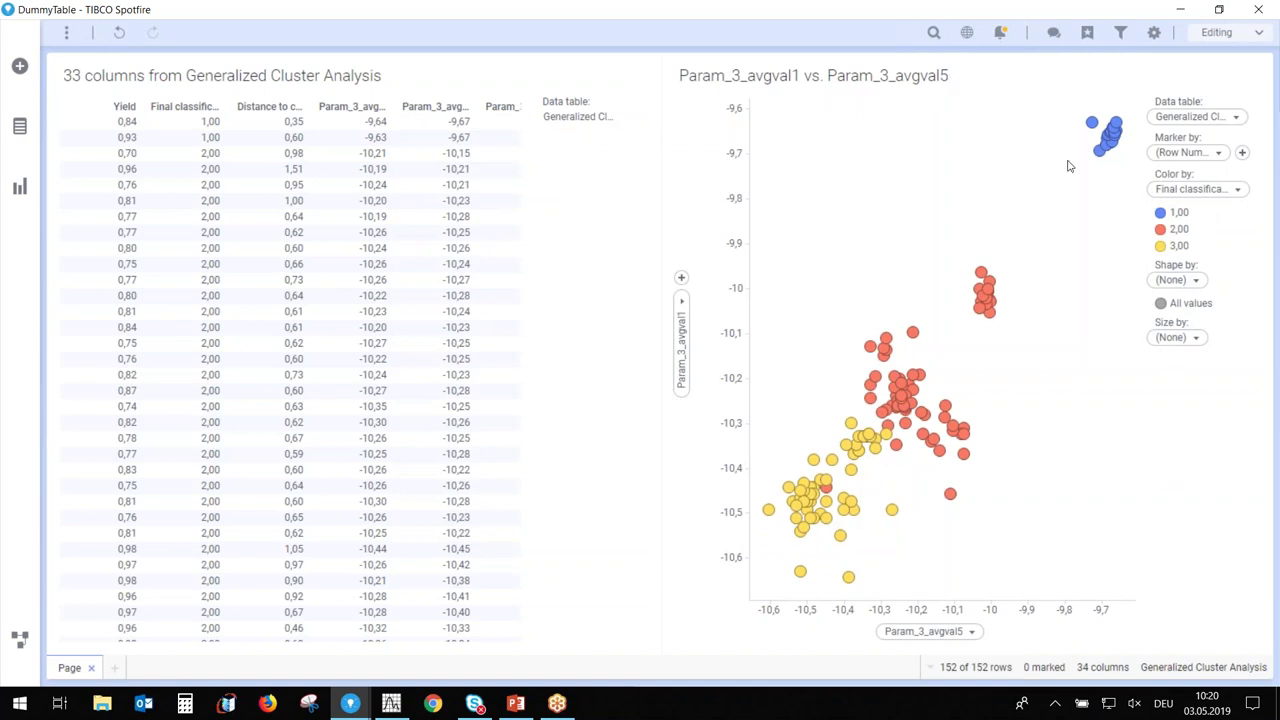
Mark in turn a point of cluster 1, the isolated group of cluster 2 near -10, and the dense group of cluster 3
{"action": "left_click", "coordinate": [1113, 136]}
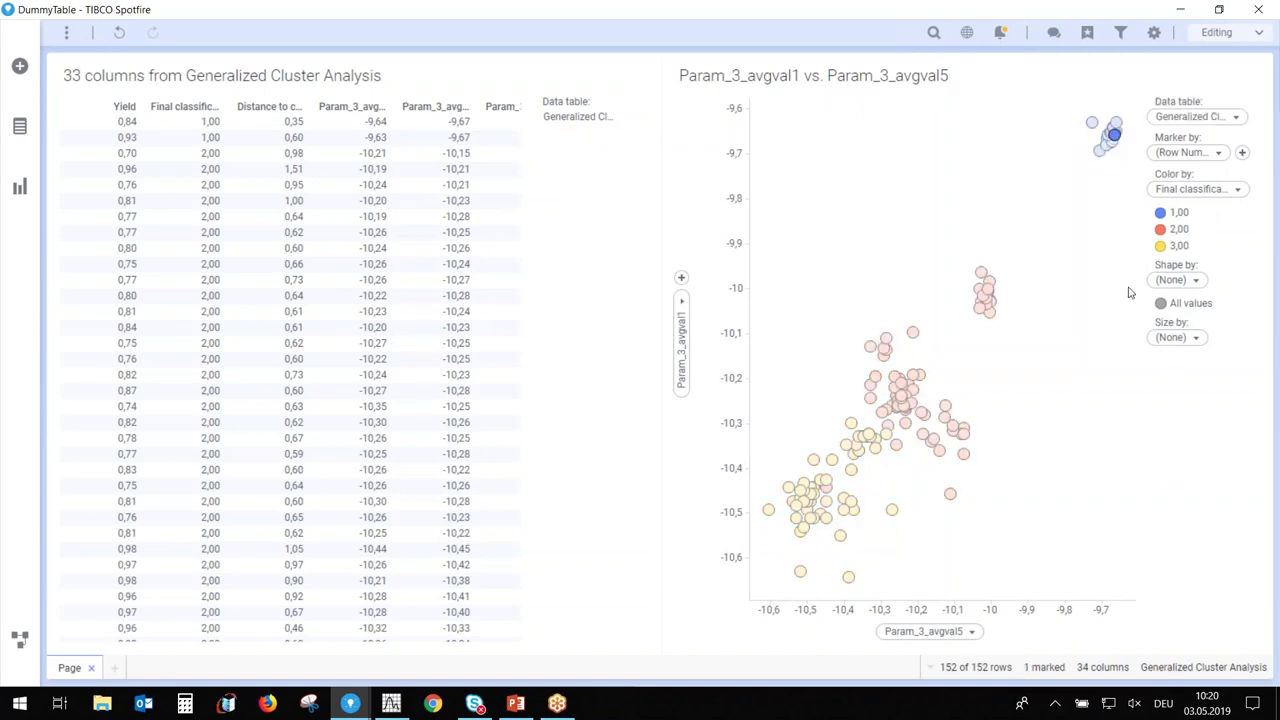
{"action": "left_click_drag", "start_coordinate": [966, 240], "coordinate": [1020, 334]}
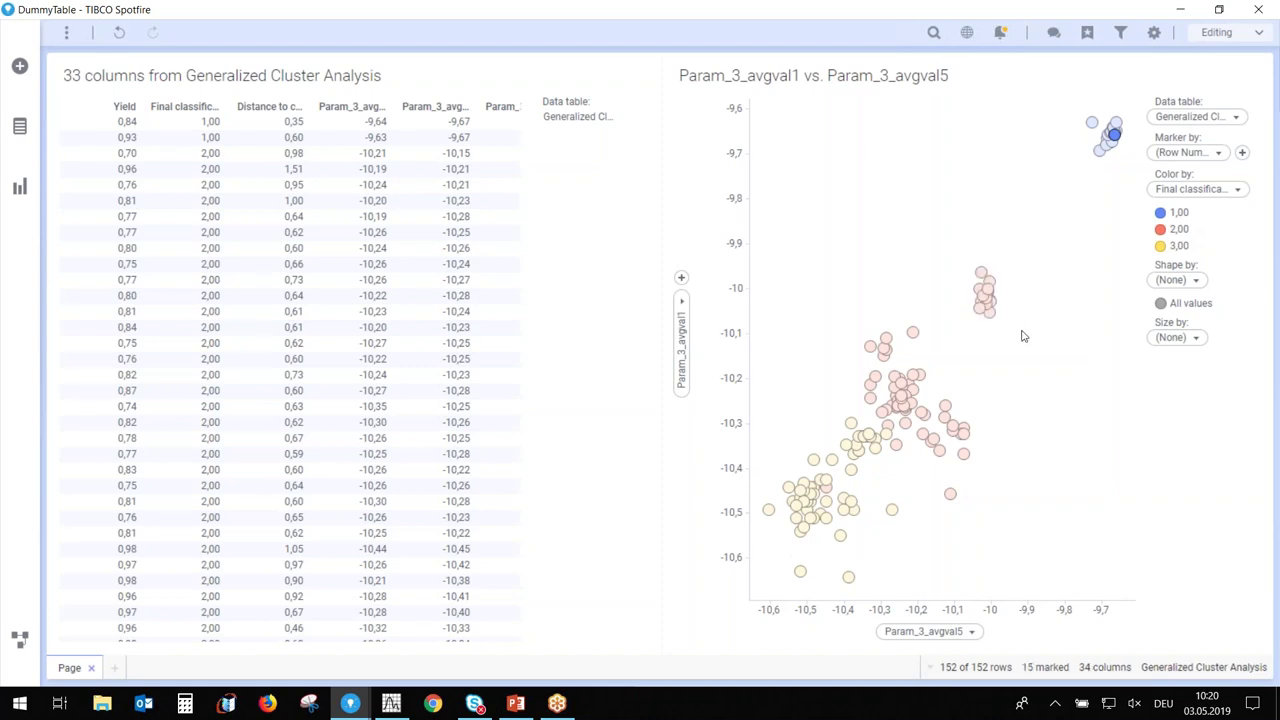
{"action": "left_click_drag", "start_coordinate": [781, 477], "coordinate": [822, 546]}
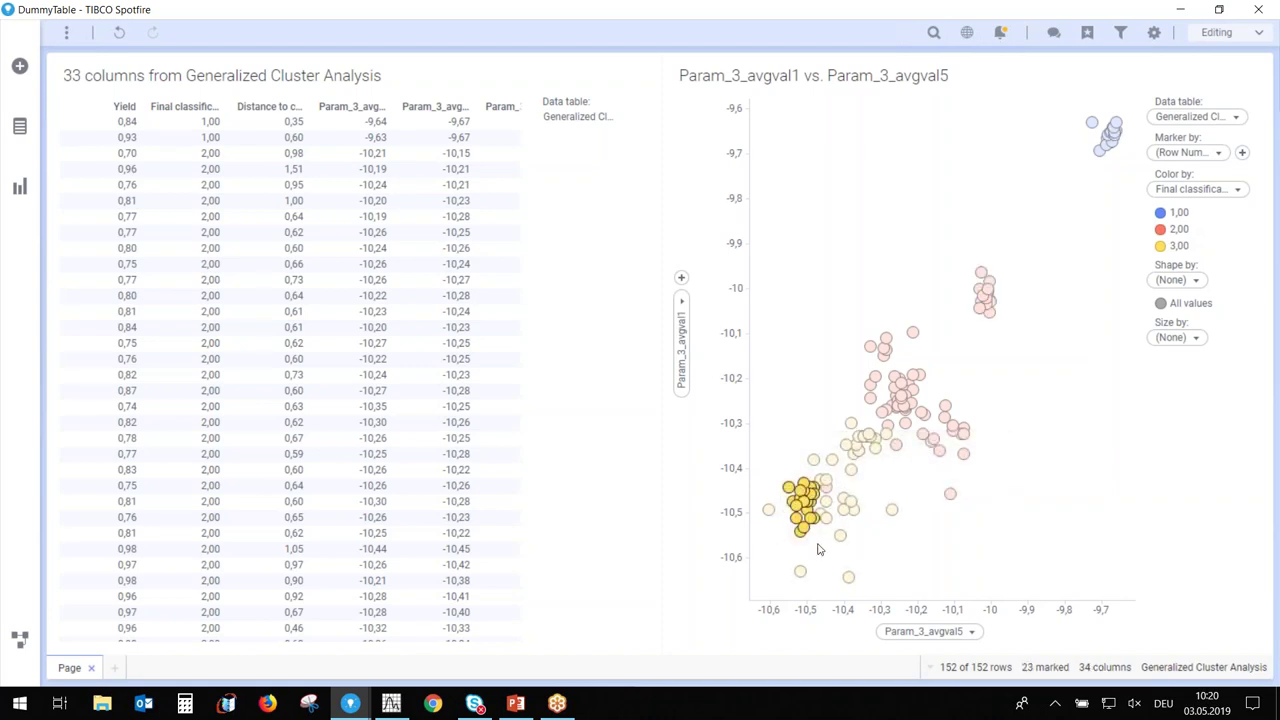
Mark the isolated cluster 2 group near -10 in the scatter plot, examine its table rows, and mark a single row above them
{"action": "left_click_drag", "start_coordinate": [962, 244], "coordinate": [1016, 340]}
{"action": "scroll", "coordinate": [502, 358], "scroll_direction": "down", "scroll_amount": 20}
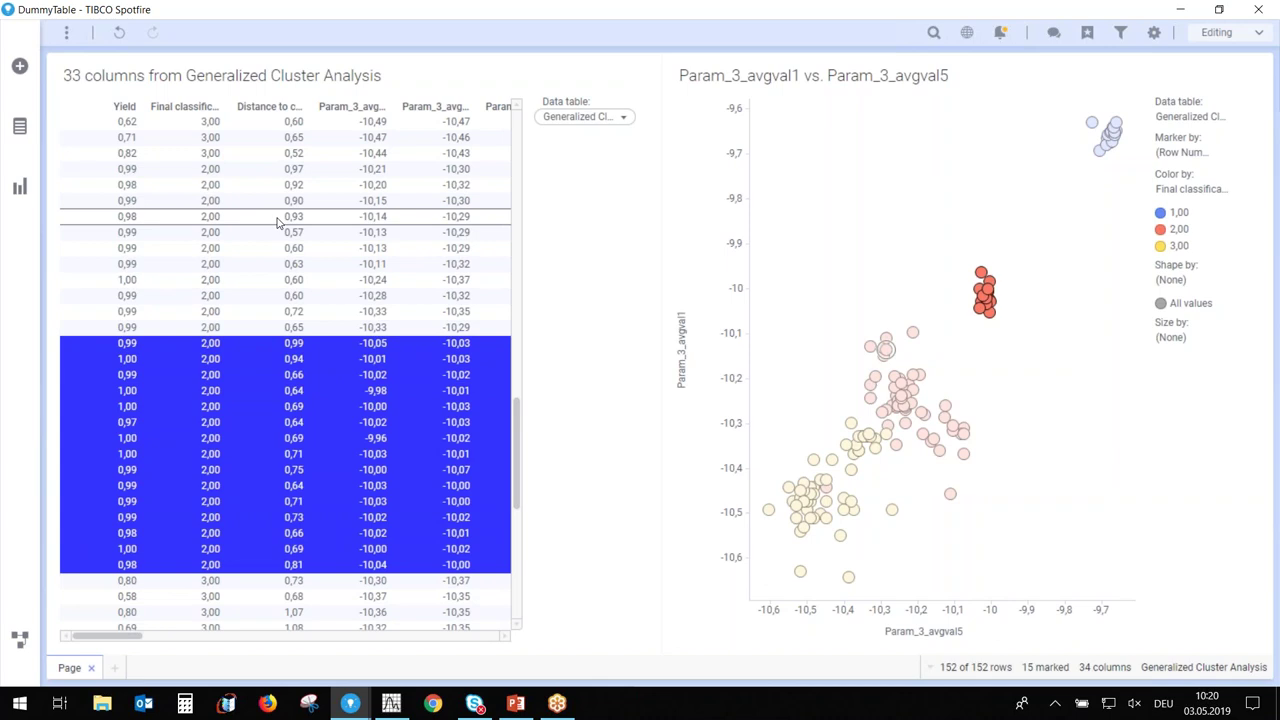
{"action": "left_click", "coordinate": [293, 249]}
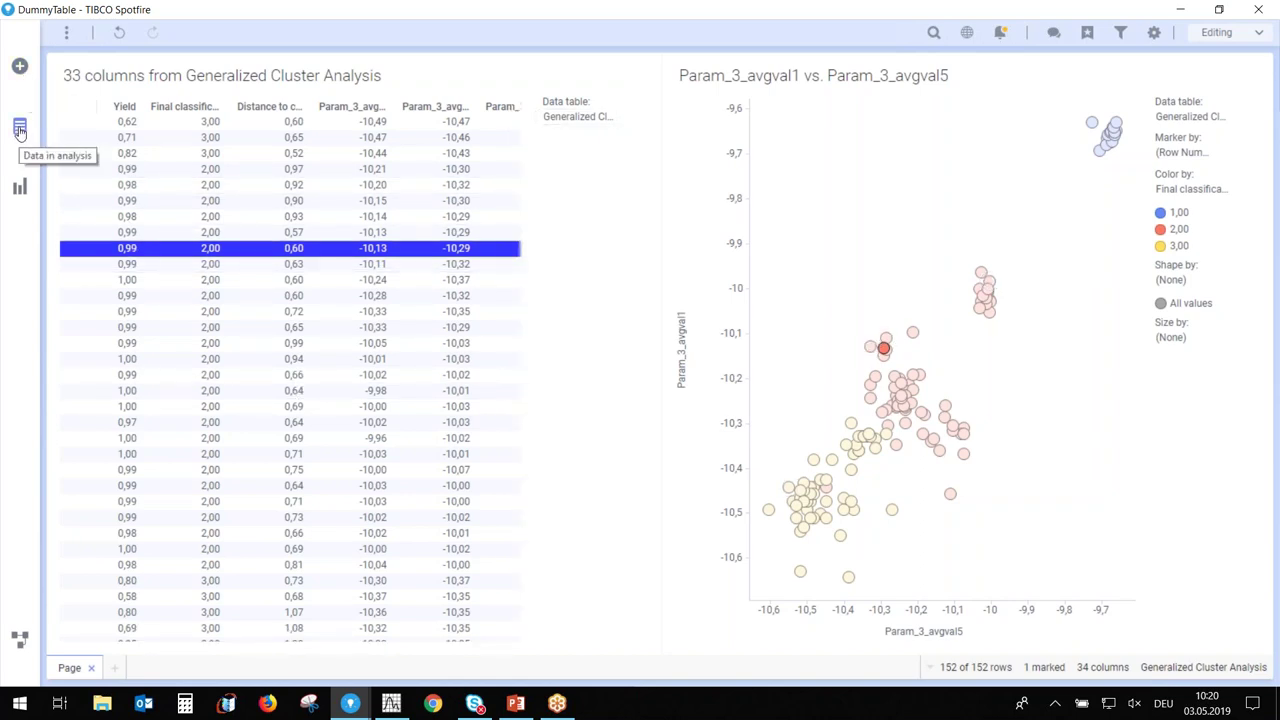
Add a text area above the cluster table and title it Clustering
{"action": "left_click", "coordinate": [22, 186]}
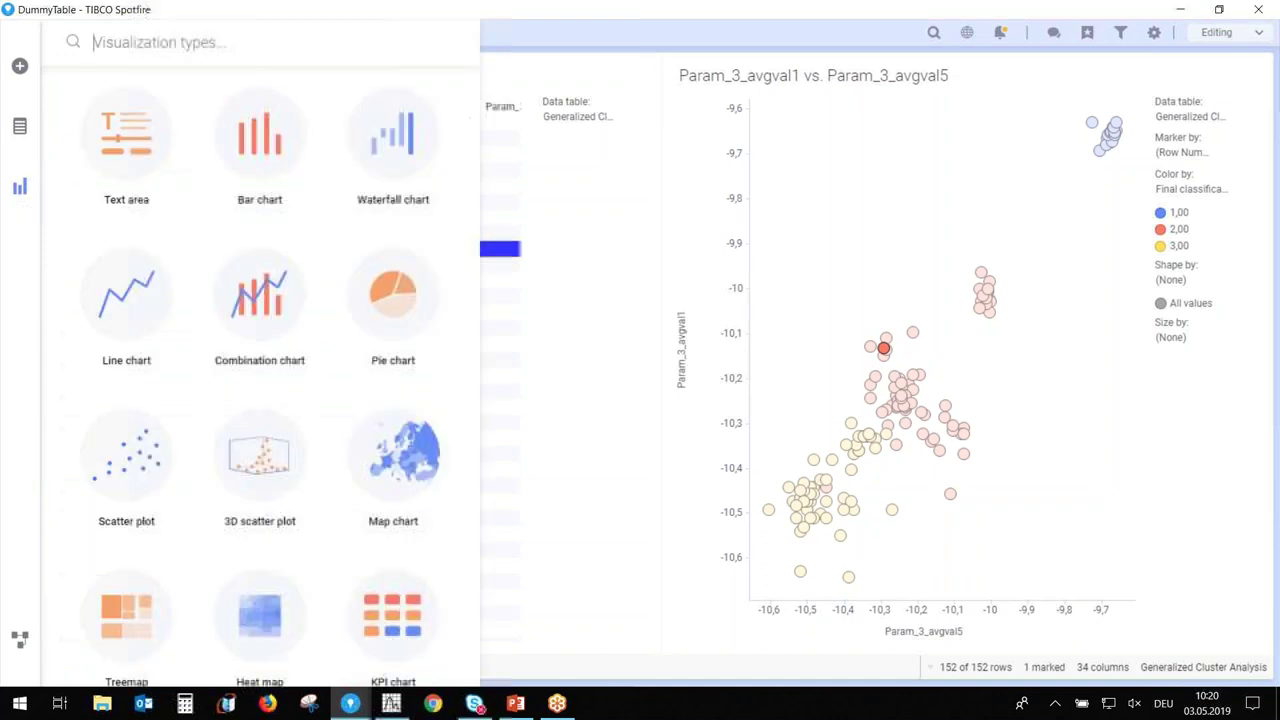
{"action": "left_click", "coordinate": [128, 136]}
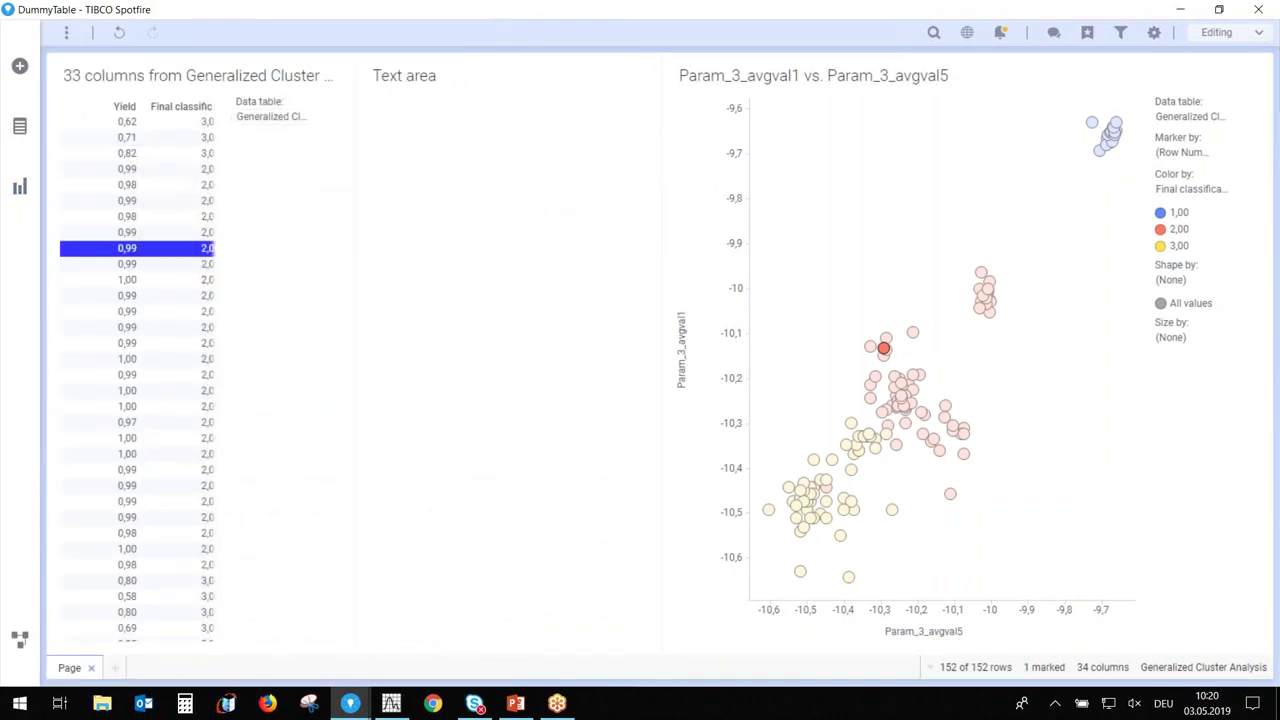
{"action": "left_click_drag", "start_coordinate": [471, 68], "coordinate": [228, 99]}
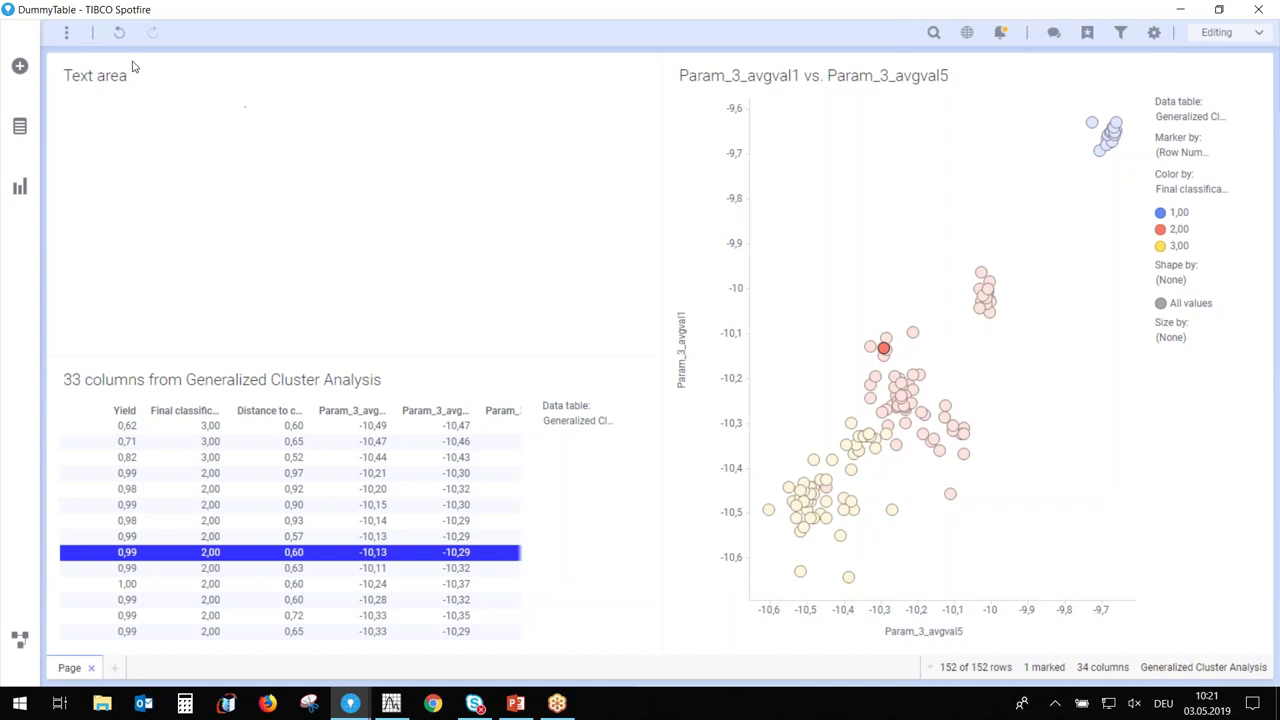
{"action": "double_click", "coordinate": [100, 77]}
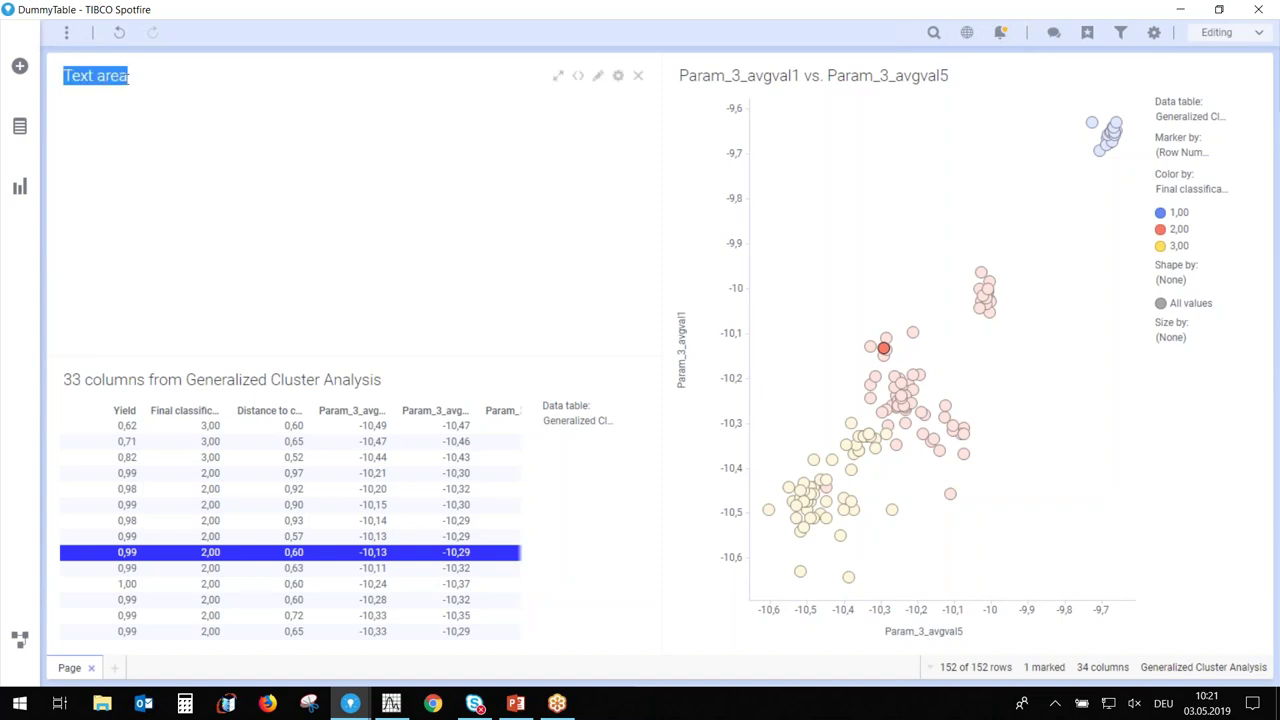
{"action": "type", "text": "Clustering"}
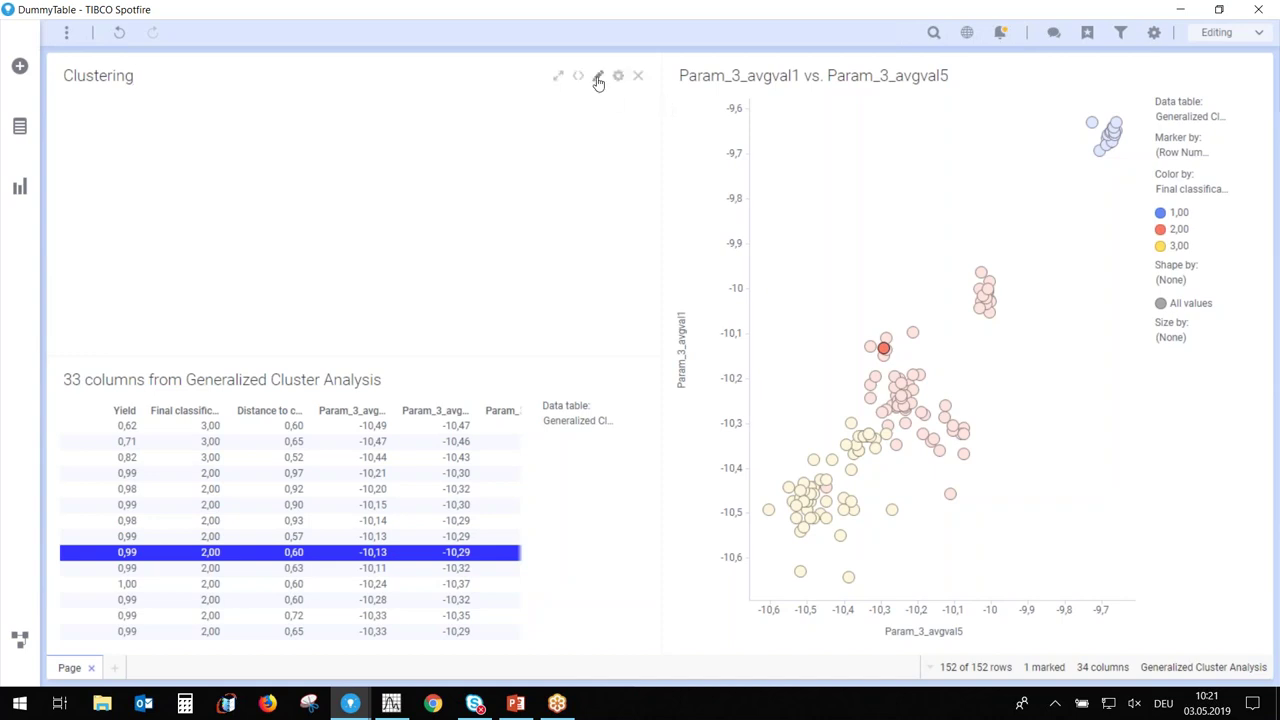
{"action": "left_click_drag", "start_coordinate": [597, 83], "coordinate": [600, 76]}
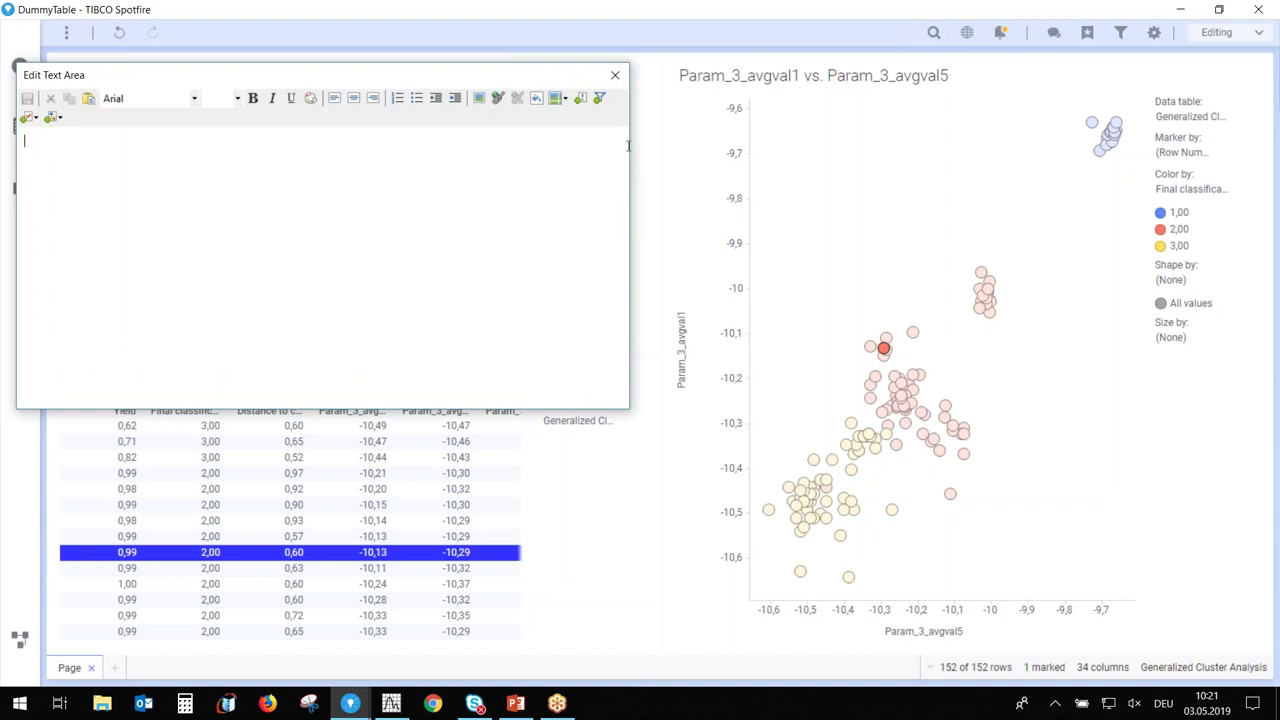
{"action": "left_click", "coordinate": [56, 119]}
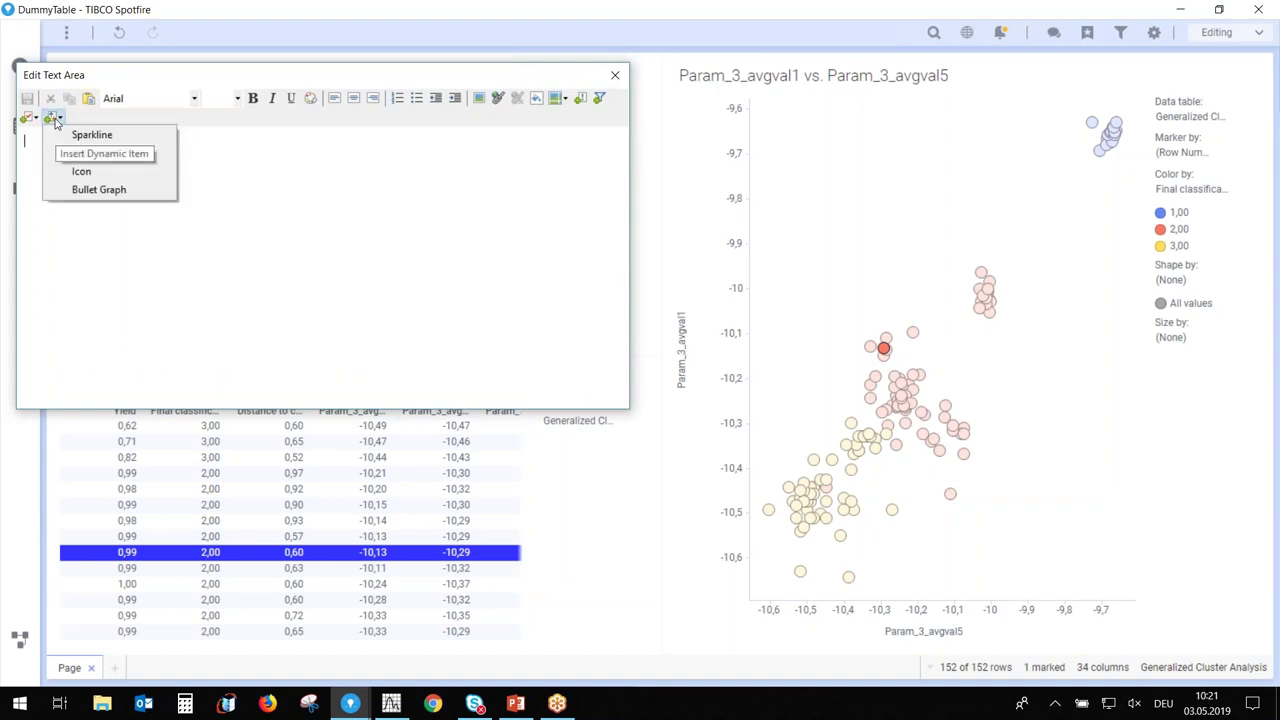
{"action": "left_click_drag", "start_coordinate": [630, 186], "coordinate": [838, 203]}
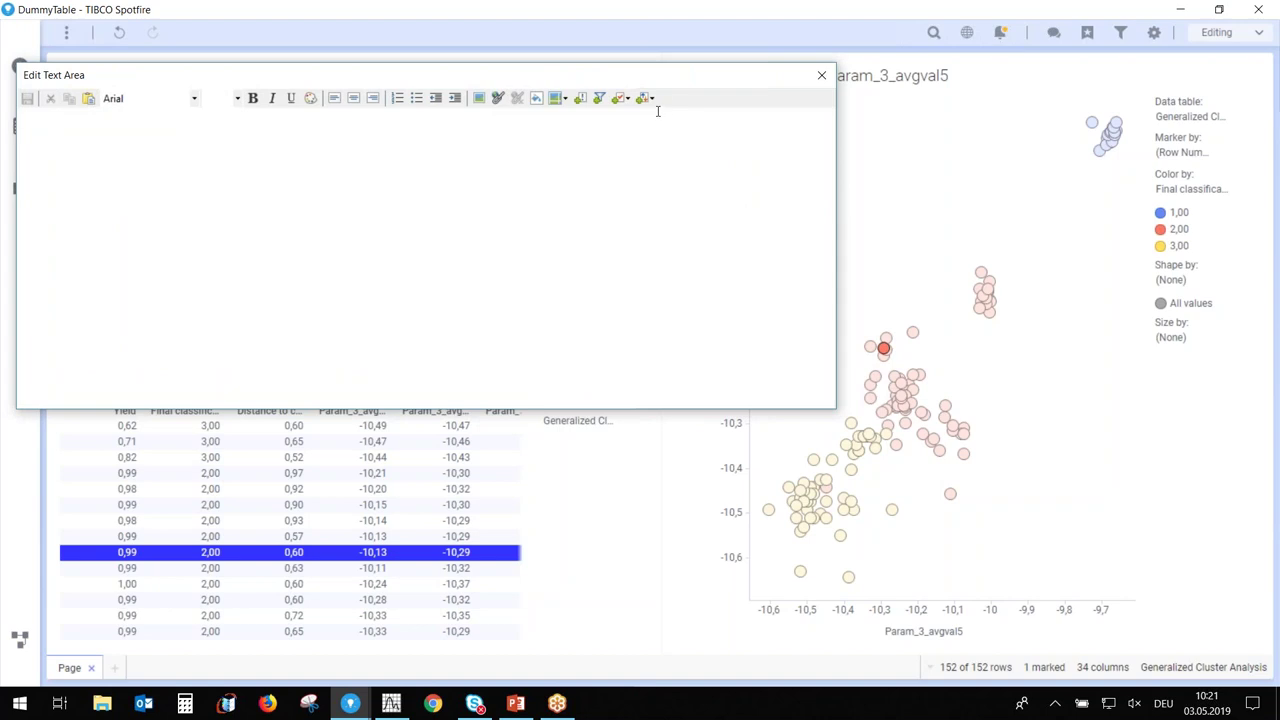
{"action": "left_click", "coordinate": [625, 99]}
{"action": "left_click", "coordinate": [626, 100]}
{"action": "left_click", "coordinate": [628, 100]}
{"action": "left_click", "coordinate": [628, 99]}
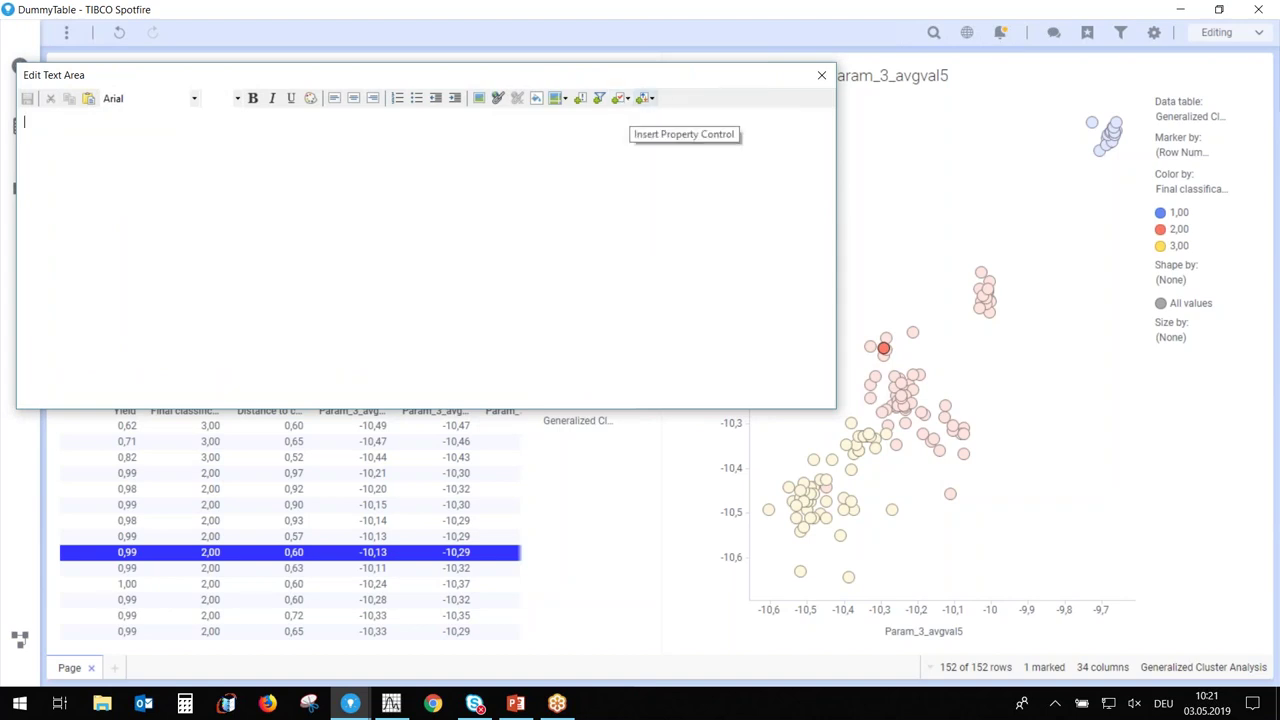
{"action": "left_click", "coordinate": [628, 99]}
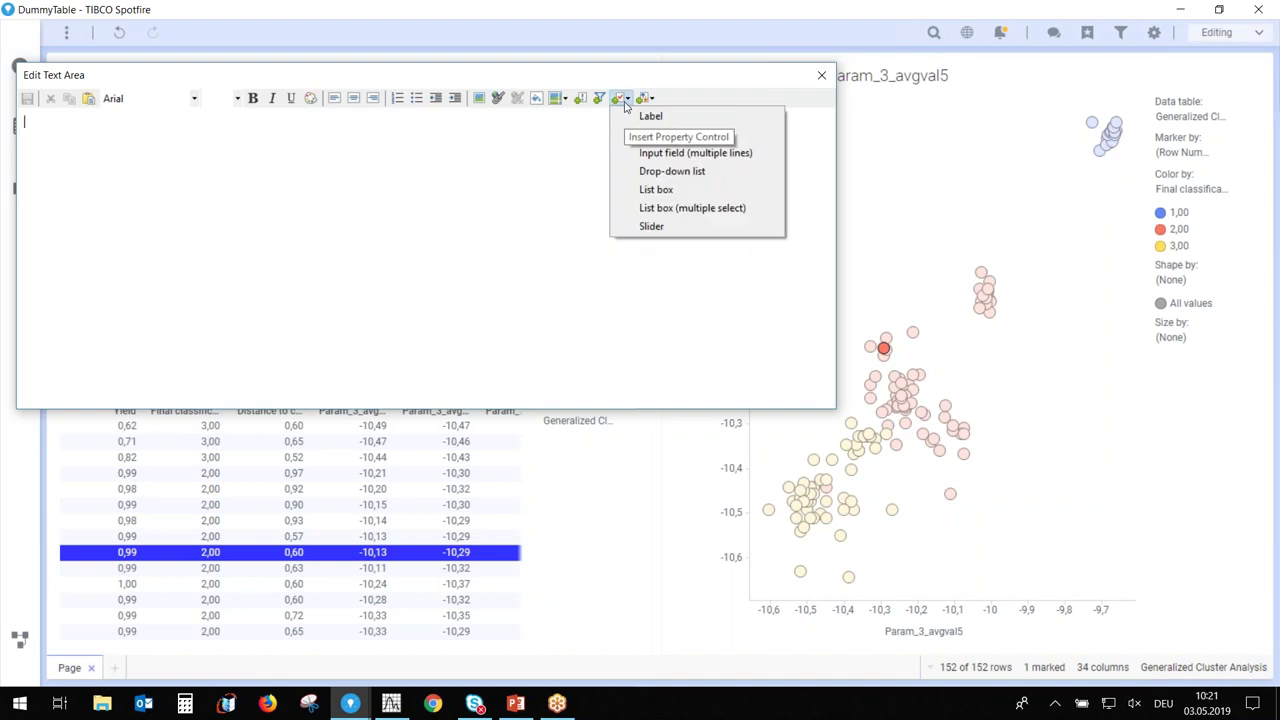
{"action": "left_click", "coordinate": [636, 226]}
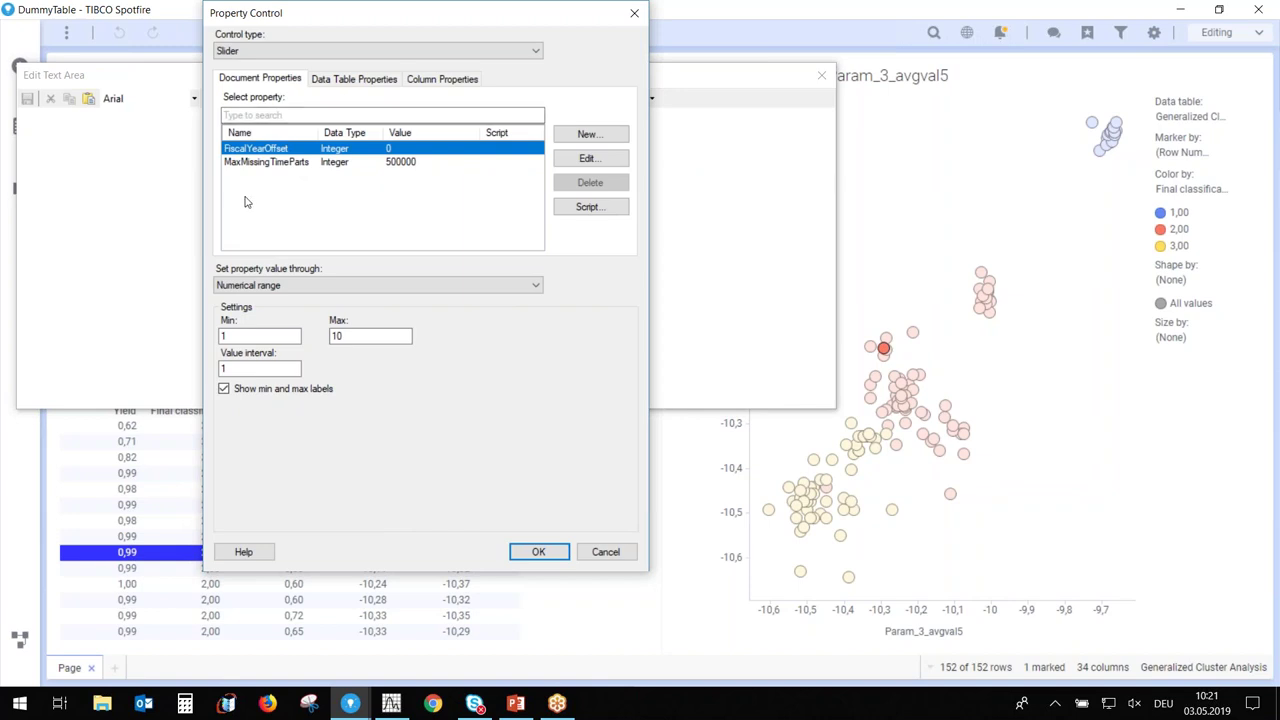
{"action": "left_click", "coordinate": [605, 551]}
{"action": "left_click", "coordinate": [821, 75]}
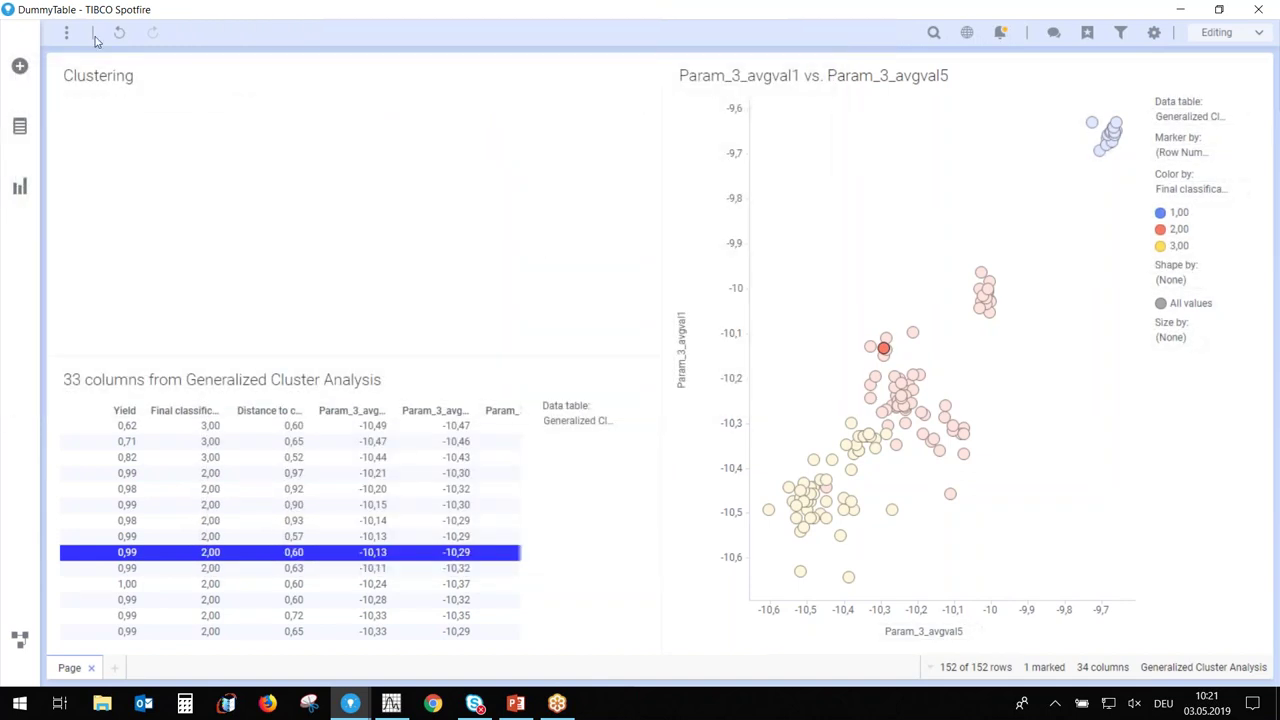
Check the input parameters of the Clustering data function in the Statistica integration without changing them
{"action": "mouse_move", "coordinate": [63, 36]}
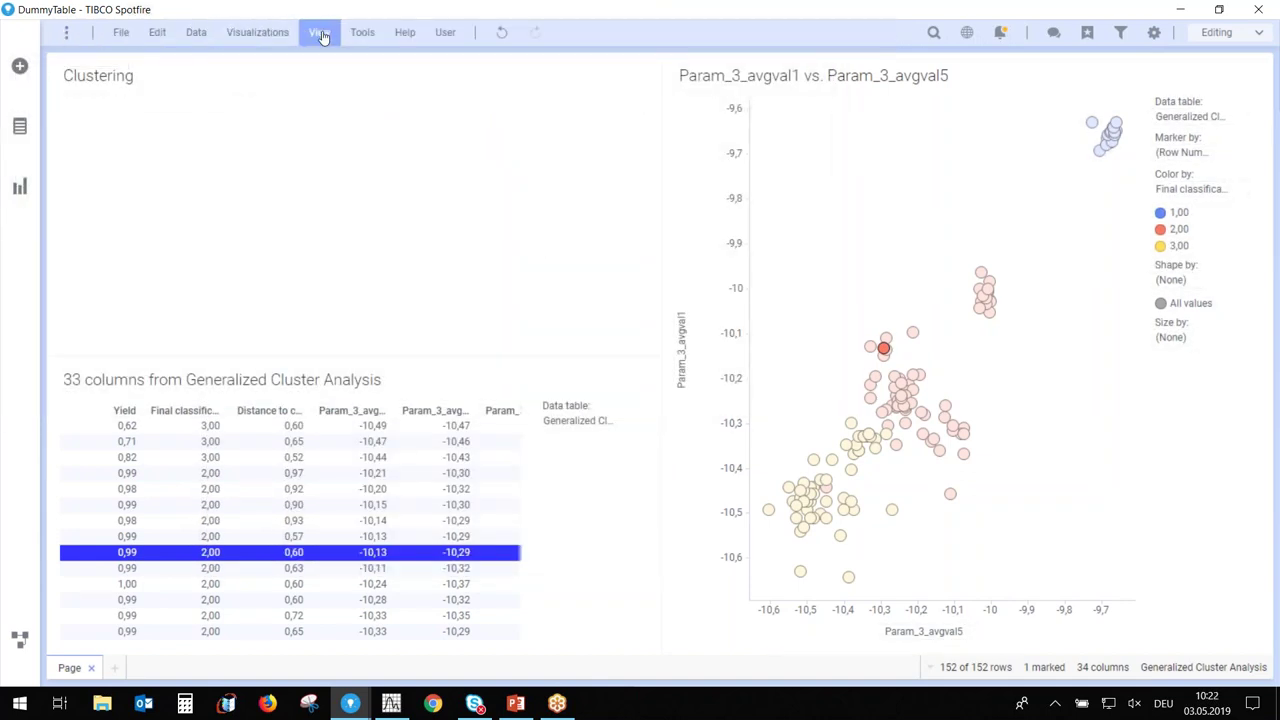
{"action": "left_click", "coordinate": [363, 33]}
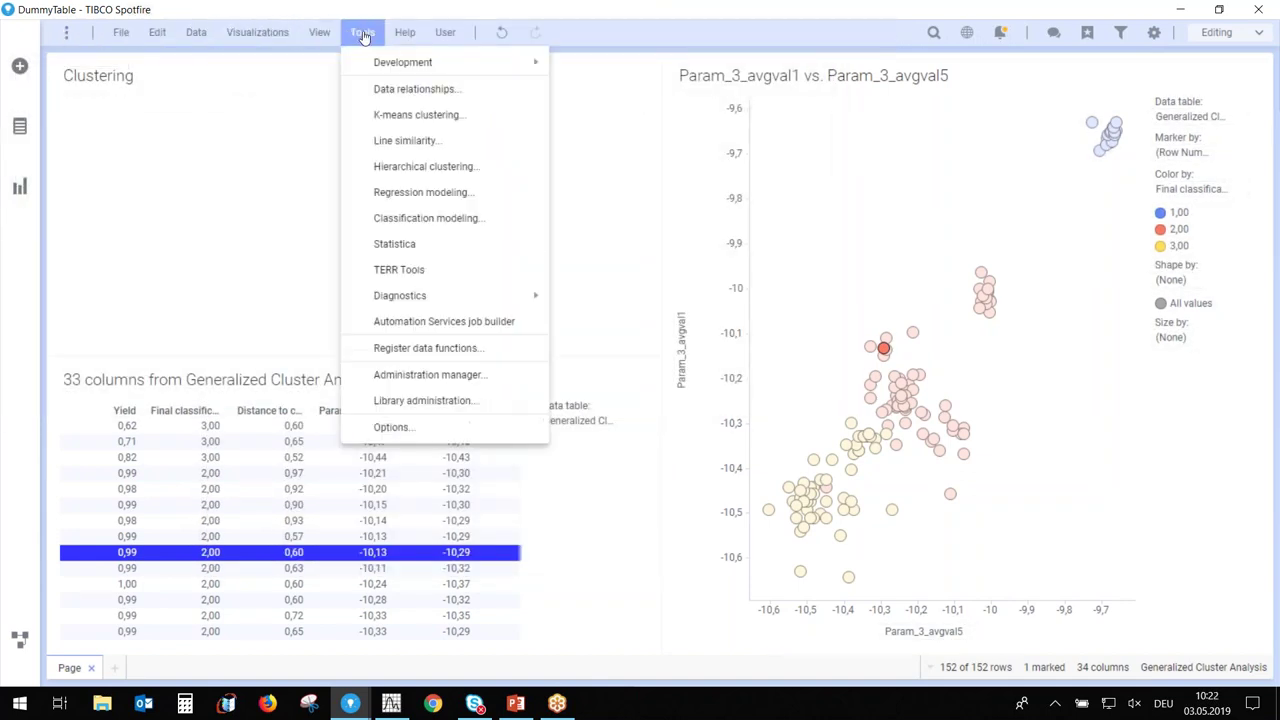
{"action": "left_click", "coordinate": [396, 245]}
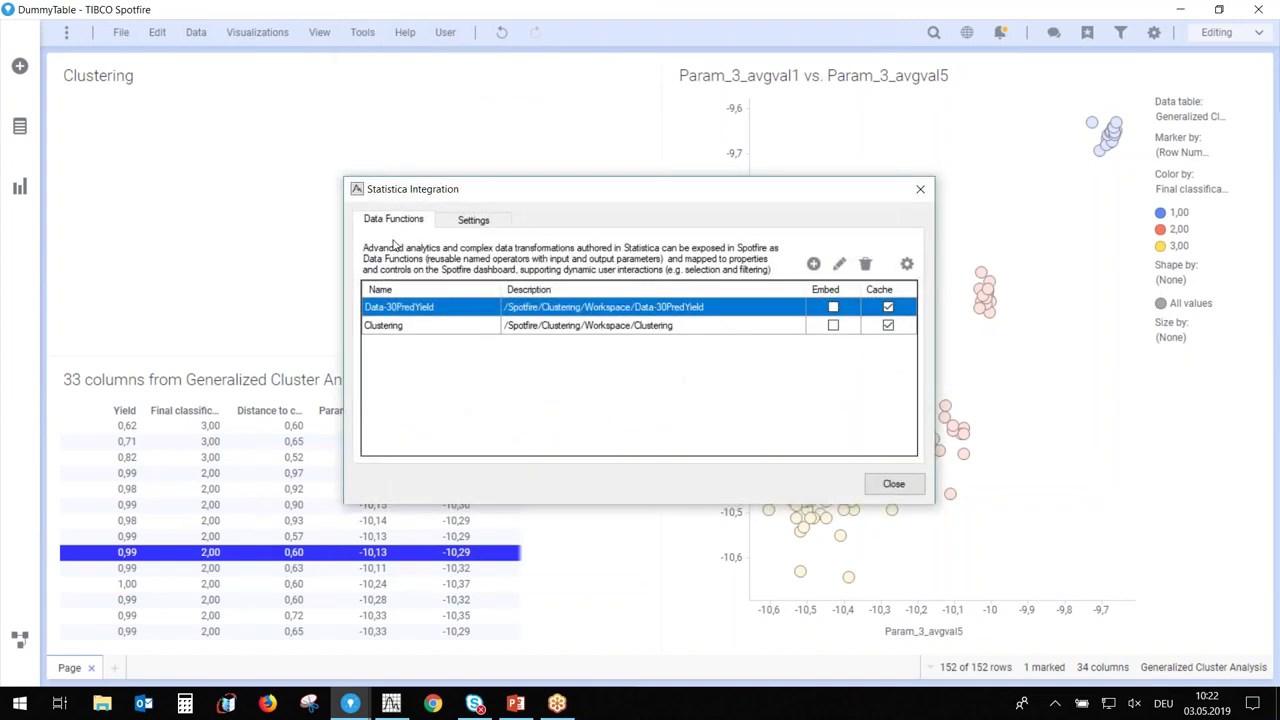
{"action": "double_click", "coordinate": [545, 326]}
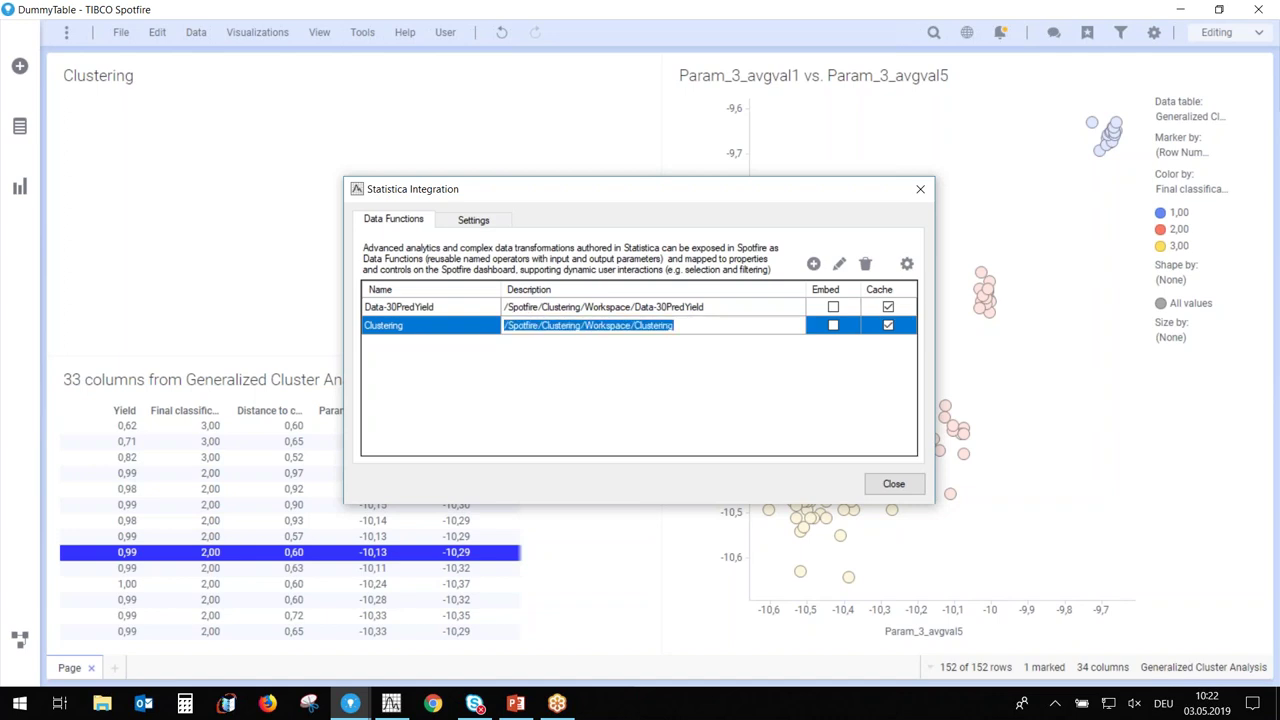
{"action": "left_click", "coordinate": [455, 336]}
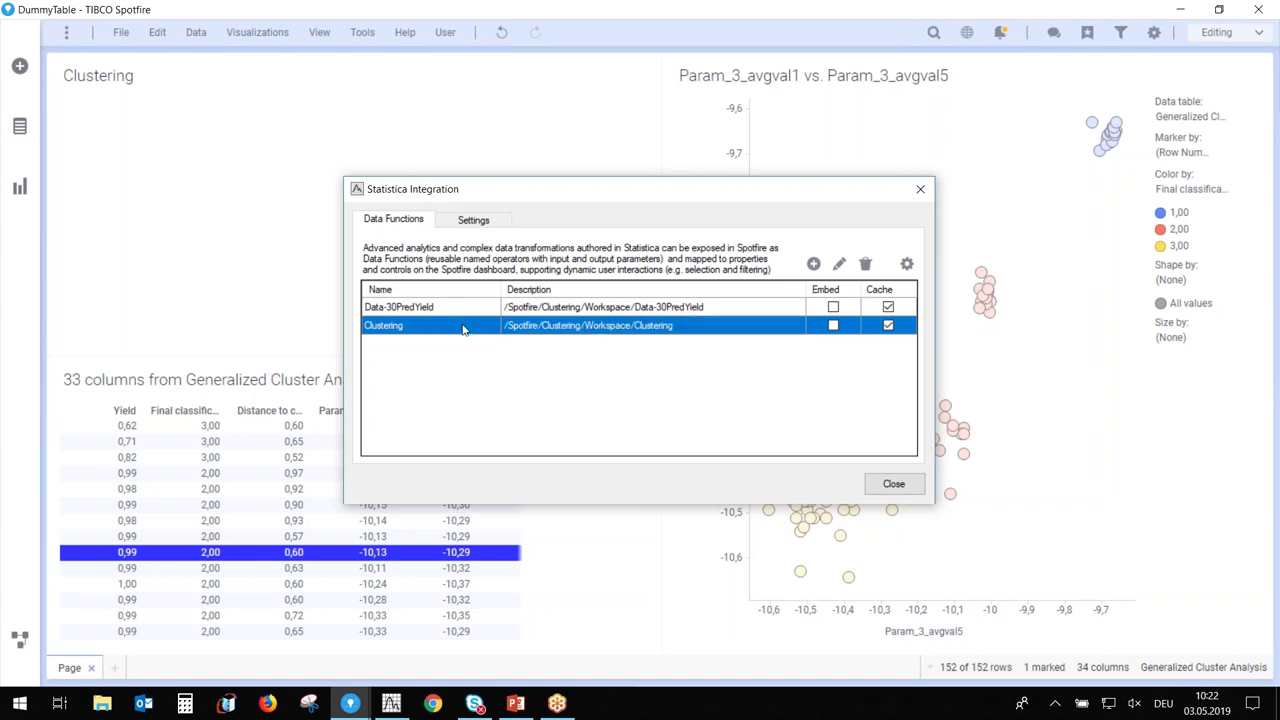
{"action": "left_click", "coordinate": [906, 263]}
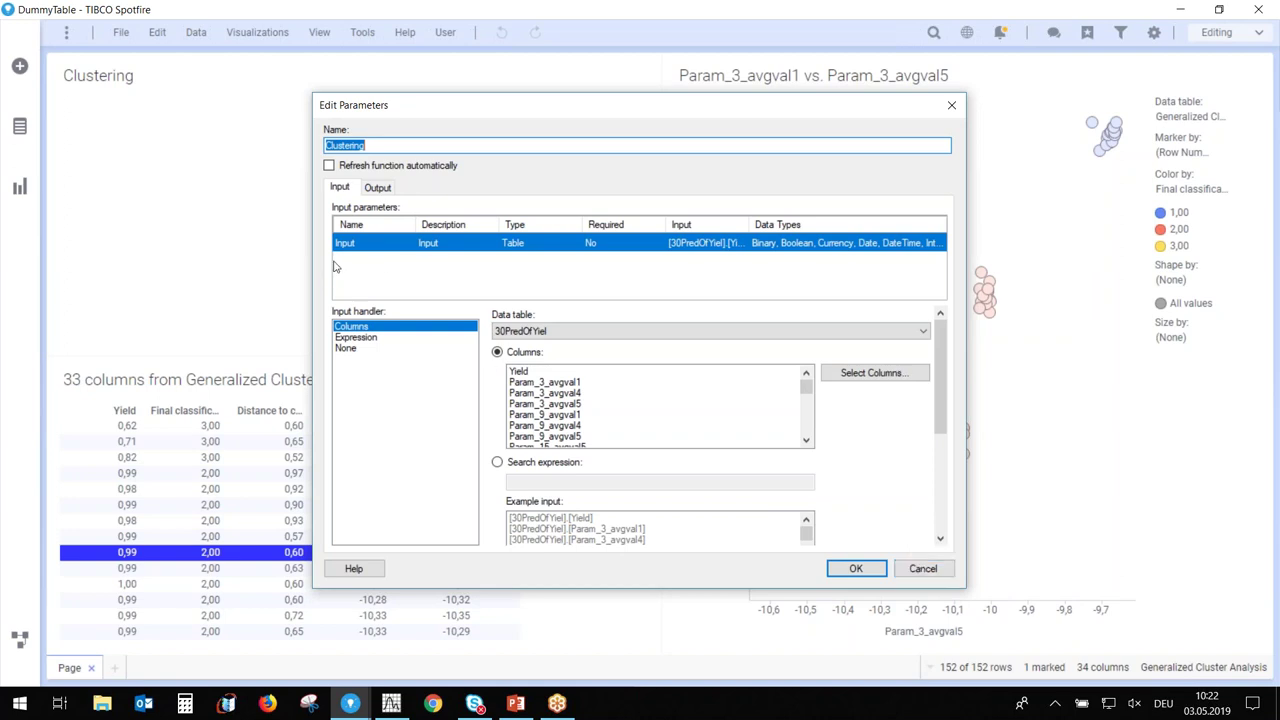
{"action": "left_click", "coordinate": [924, 570]}
Expose the Number of clusters parameter of Generalized Cluster Analysis in the Clustering data function's definition
{"action": "left_click", "coordinate": [838, 264]}
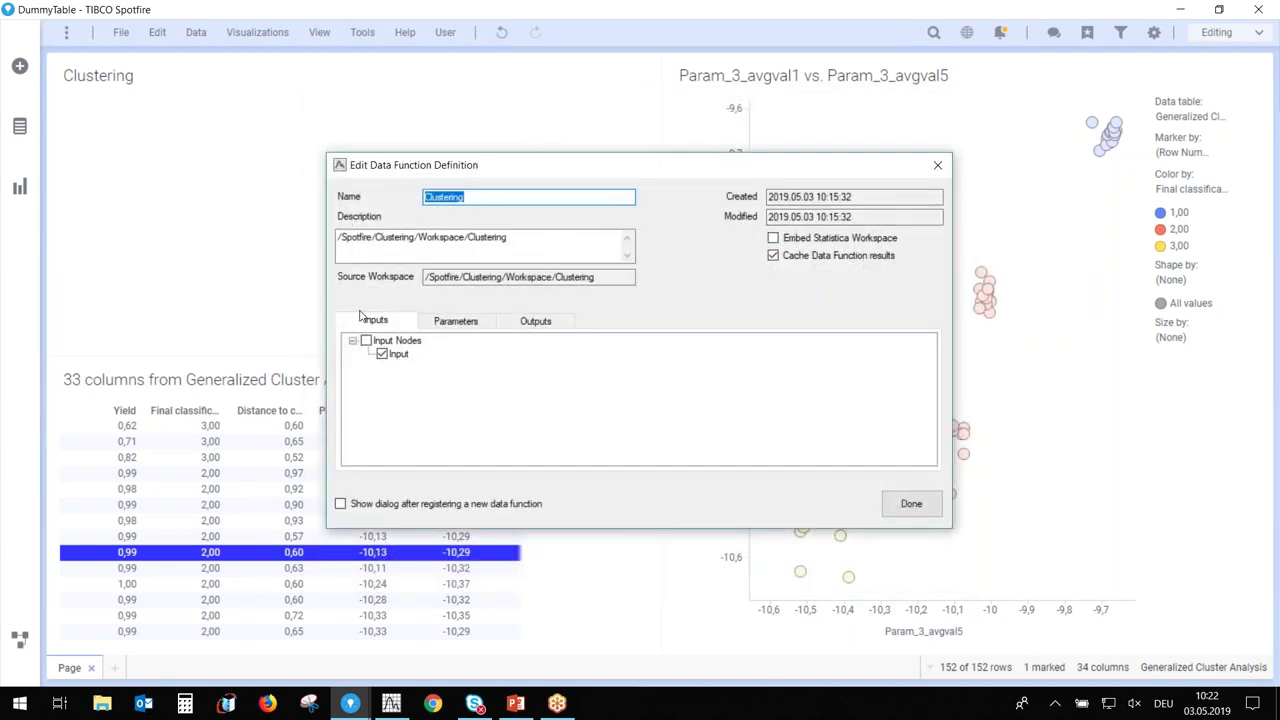
{"action": "left_click", "coordinate": [447, 322]}
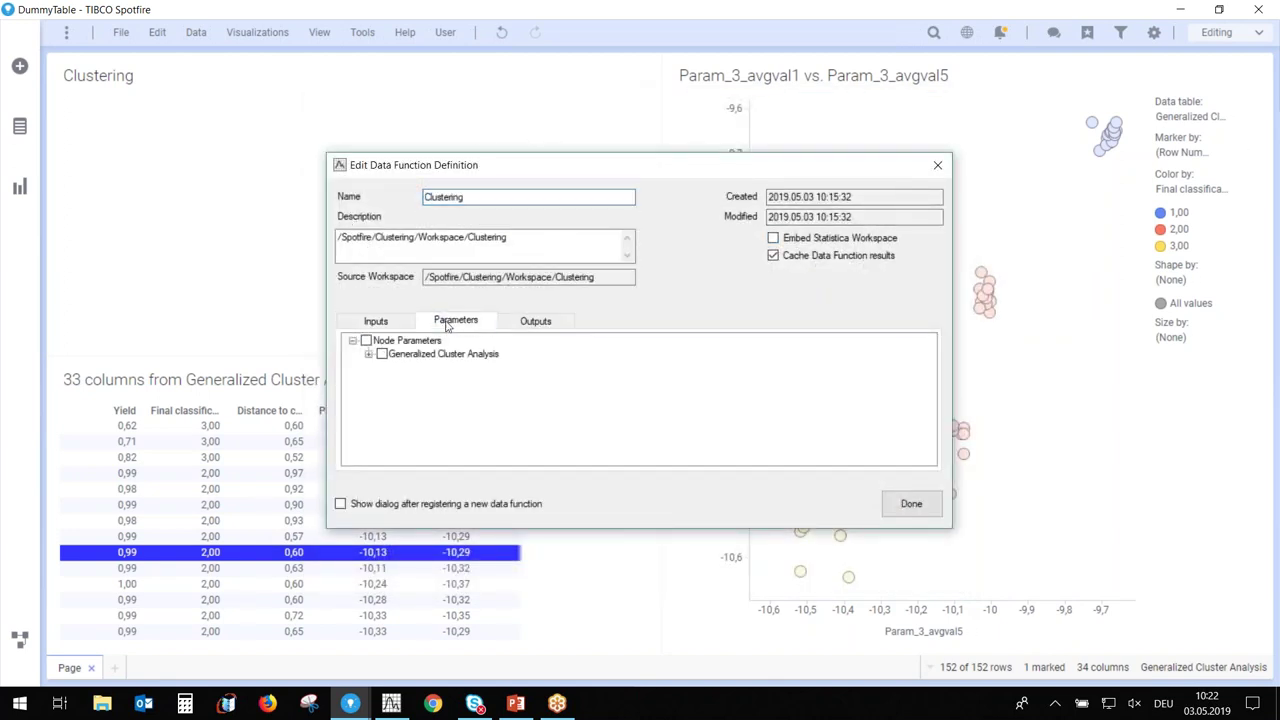
{"action": "left_click", "coordinate": [368, 354]}
{"action": "left_click", "coordinate": [384, 367]}
{"action": "left_click", "coordinate": [400, 380]}
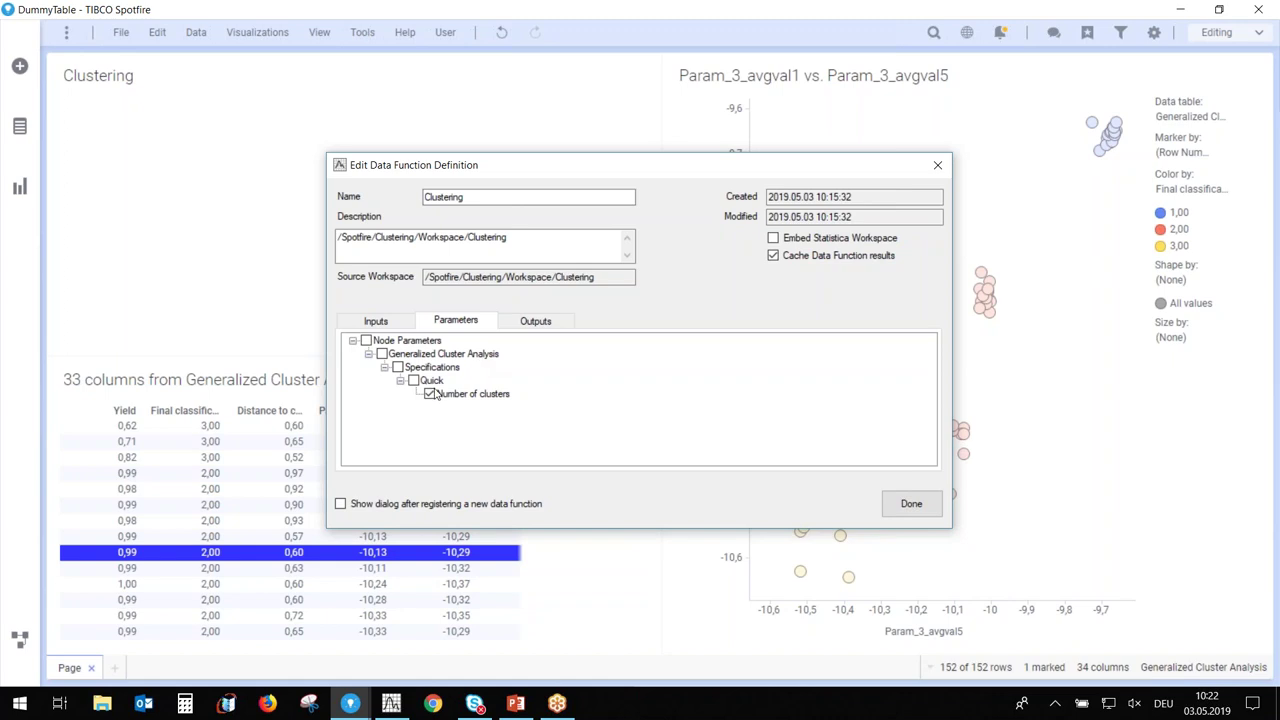
{"action": "left_click", "coordinate": [905, 509]}
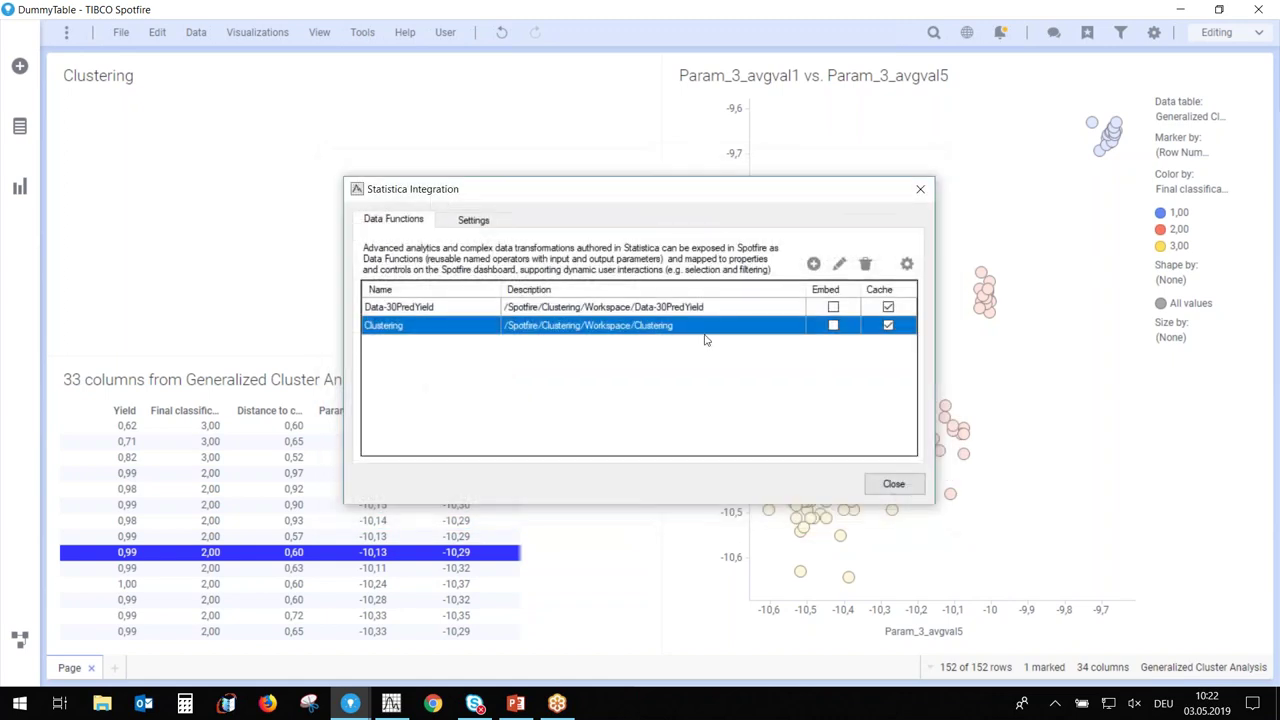
Set the Clustering function's Input parameter to use Columns from the 30PredOfYiel data table
{"action": "left_click", "coordinate": [906, 263]}
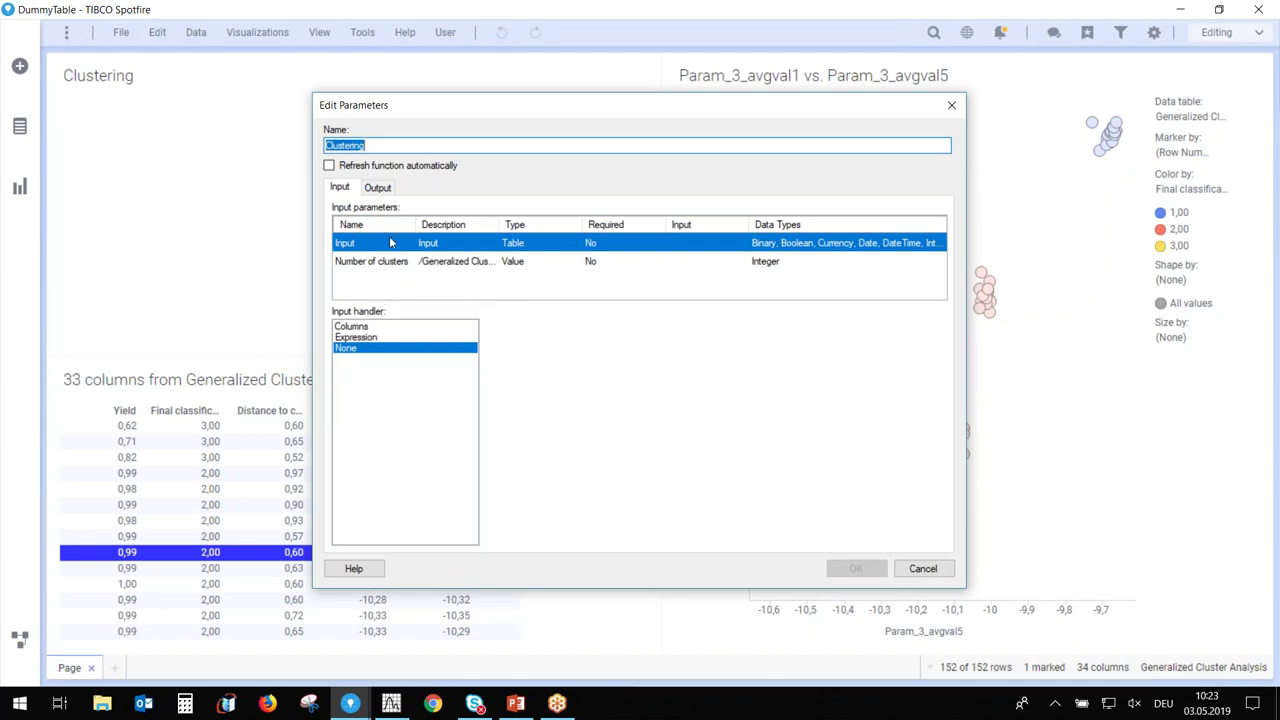
{"action": "left_click", "coordinate": [370, 328]}
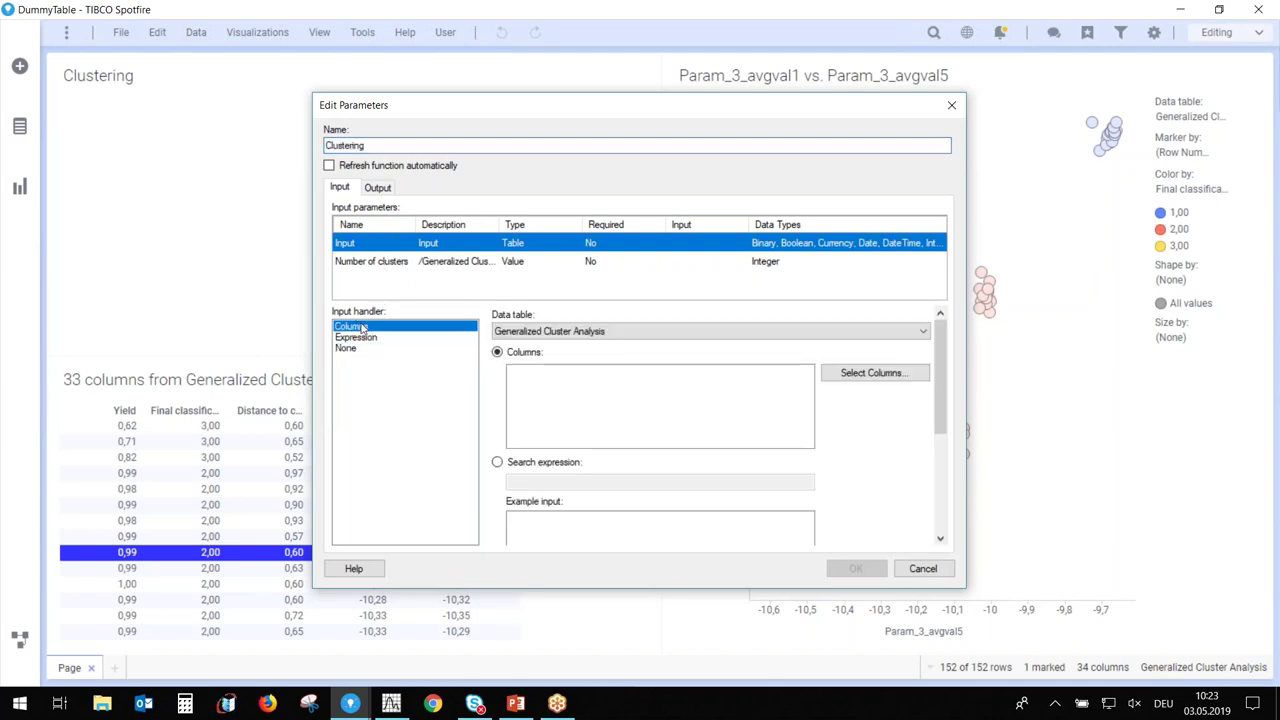
{"action": "left_click", "coordinate": [636, 333]}
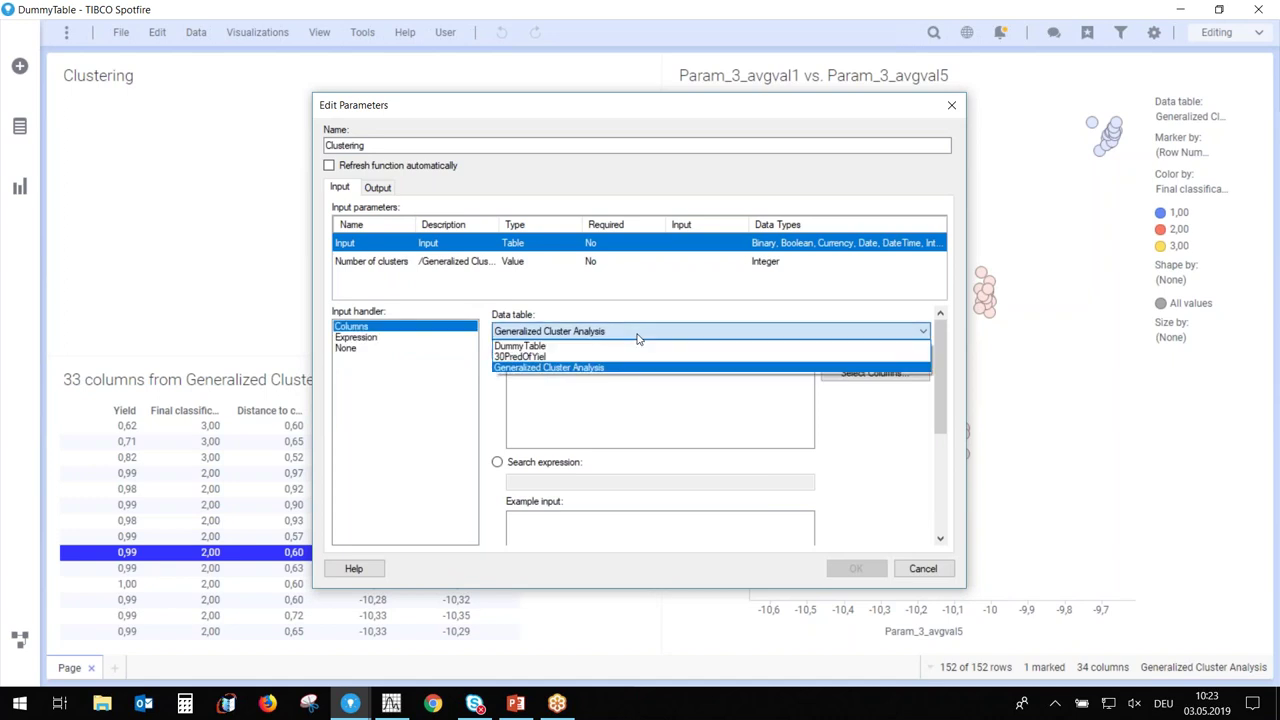
{"action": "left_click", "coordinate": [546, 357]}
Add all available columns, from Yield to Param_973_avgval2, as the Input parameter's columns
{"action": "left_click", "coordinate": [872, 373]}
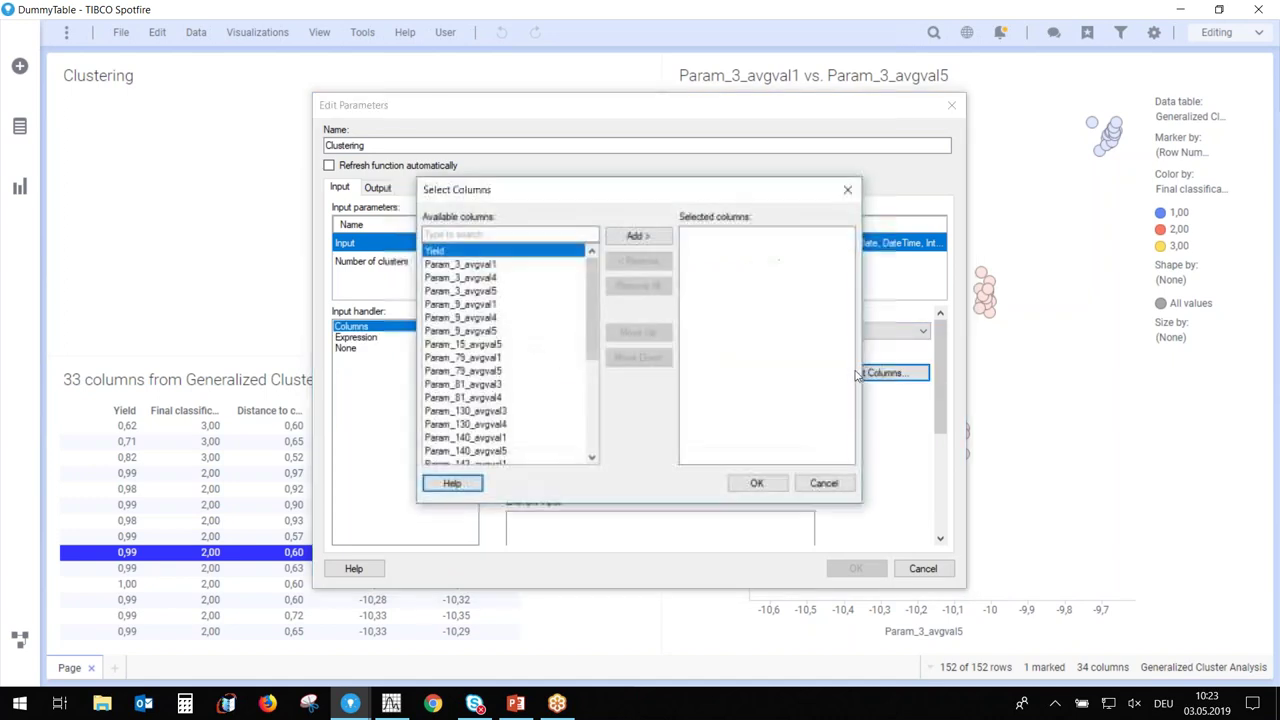
{"action": "left_click_drag", "start_coordinate": [591, 291], "coordinate": [600, 260]}
{"action": "left_click", "coordinate": [455, 452]}
{"action": "scroll", "coordinate": [490, 445], "scroll_direction": "down", "scroll_amount": 5}
{"action": "left_click", "coordinate": [488, 451]}
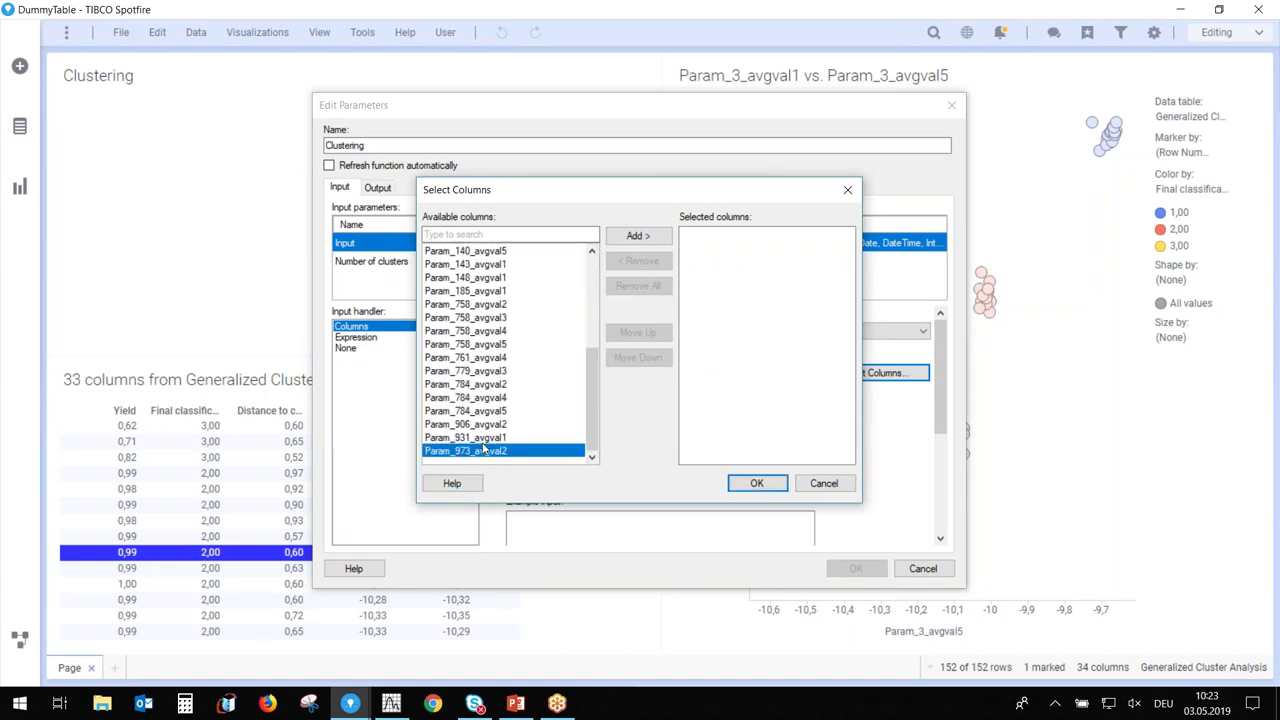
{"action": "left_click_drag", "start_coordinate": [591, 400], "coordinate": [592, 258]}
{"action": "left_click", "coordinate": [500, 251]}
{"action": "scroll", "coordinate": [564, 356], "scroll_direction": "down", "scroll_amount": 5}
{"action": "left_click", "coordinate": [490, 451], "text": "shift"}
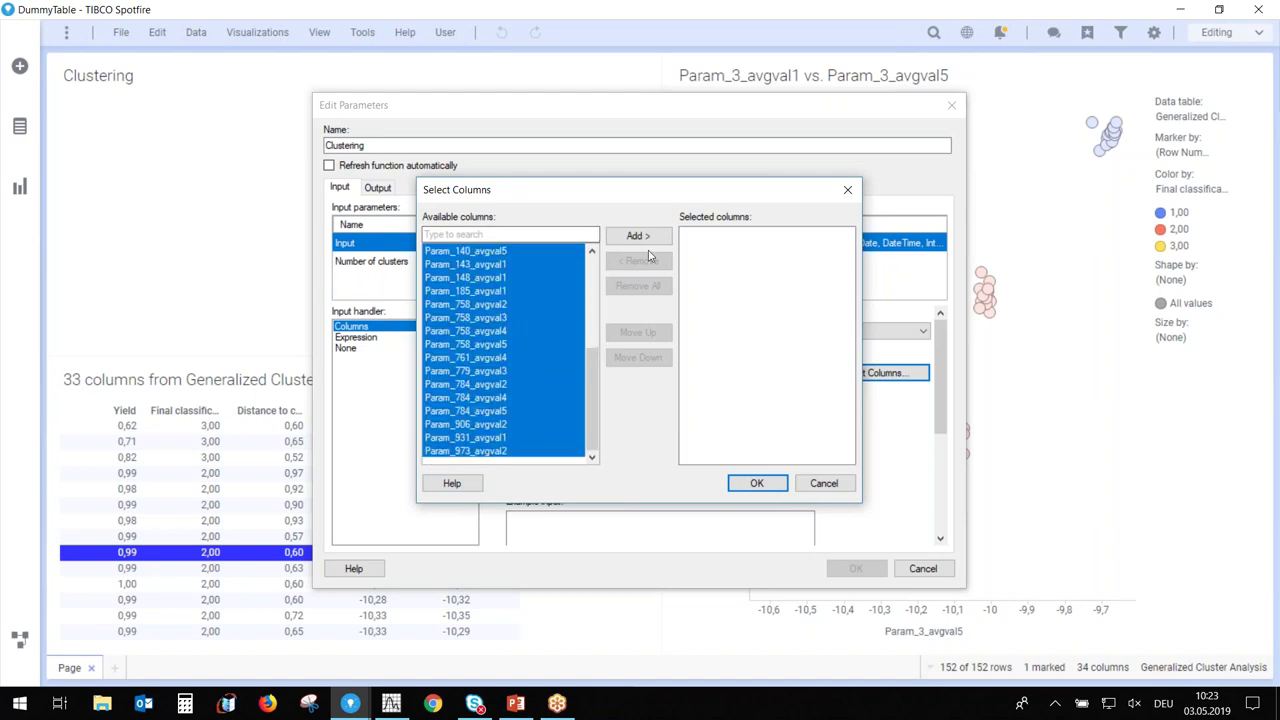
{"action": "left_click", "coordinate": [640, 236]}
{"action": "left_click", "coordinate": [756, 483]}
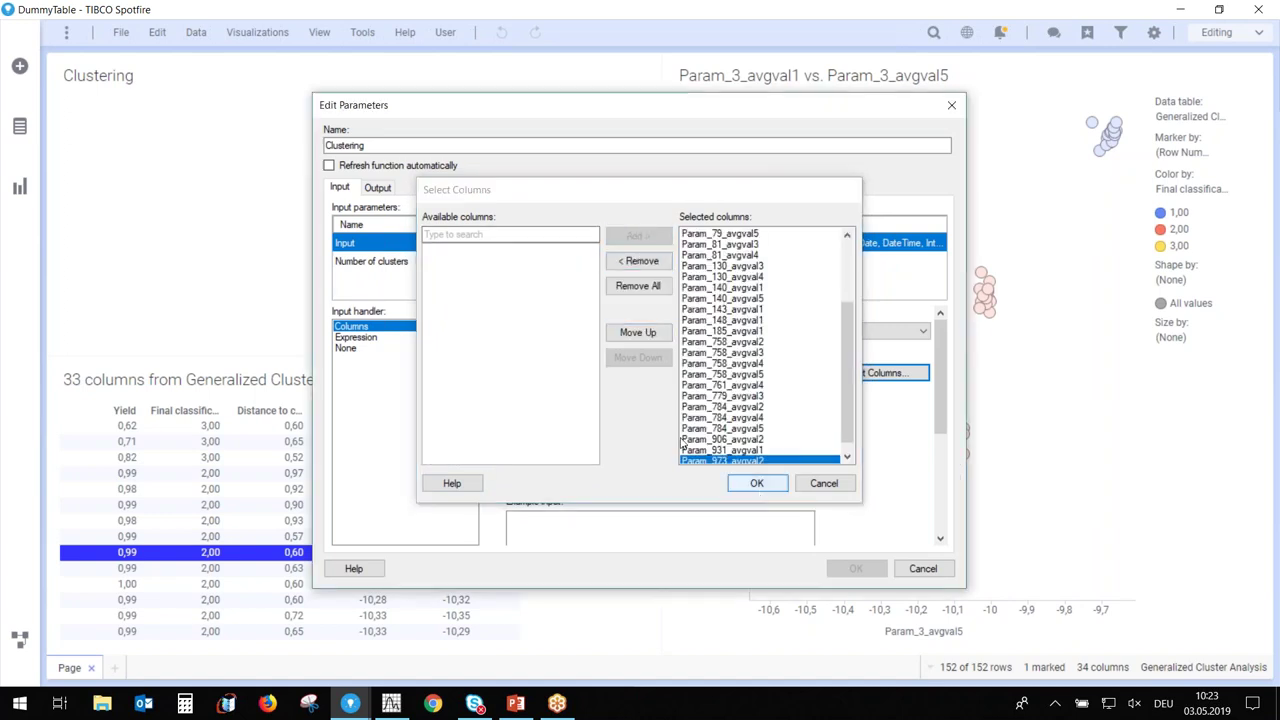
Map the Number of clusters parameter to a new Integer document property ClusterNumber with the value 3
{"action": "left_click", "coordinate": [373, 261]}
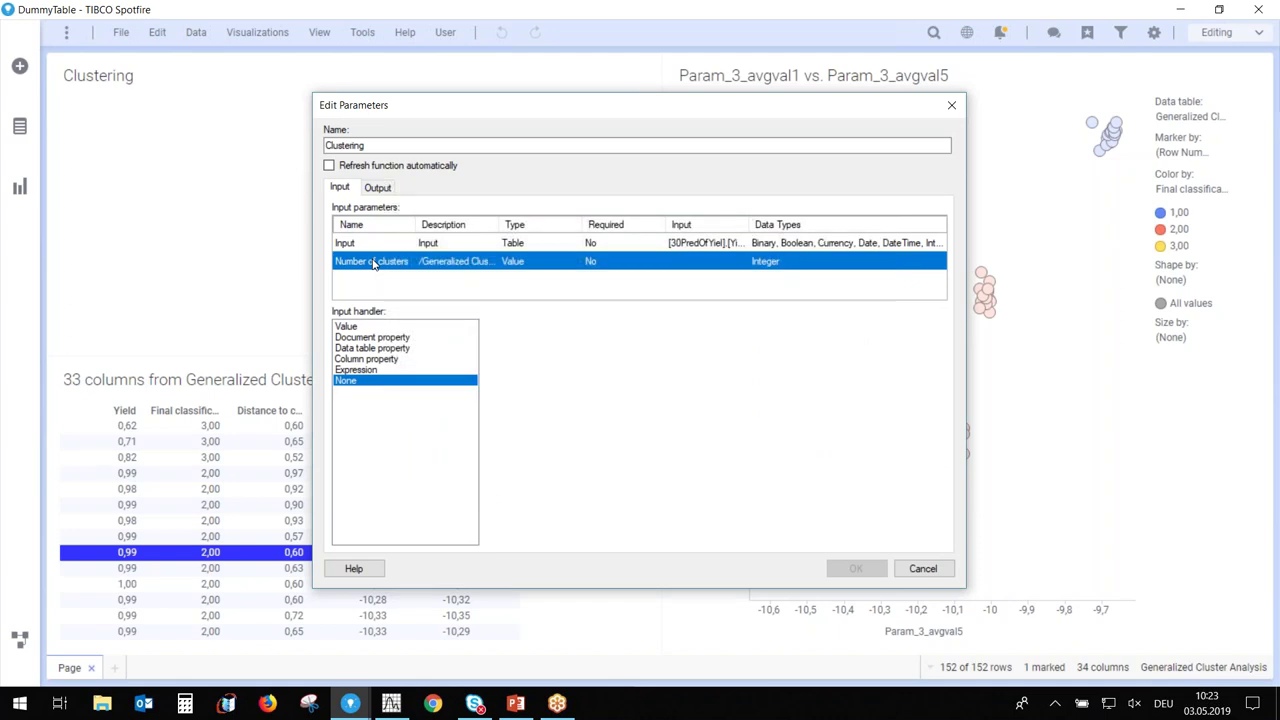
{"action": "left_click", "coordinate": [381, 339]}
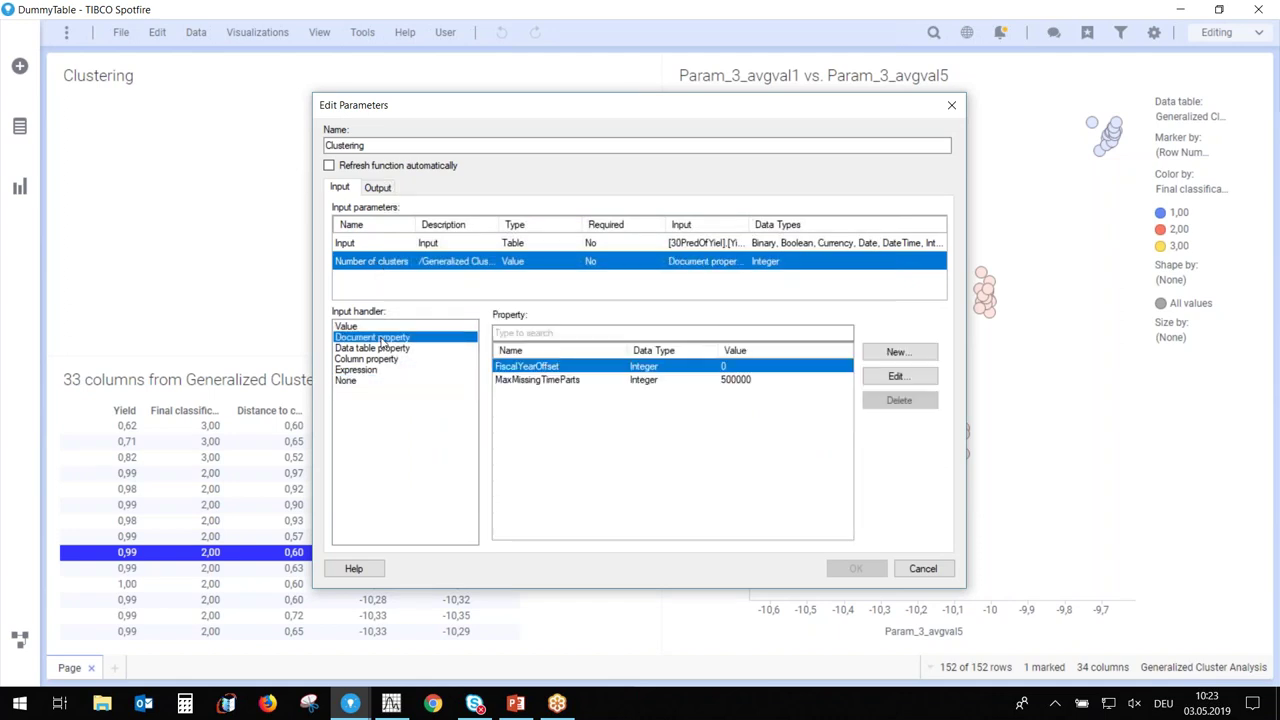
{"action": "left_click", "coordinate": [909, 354]}
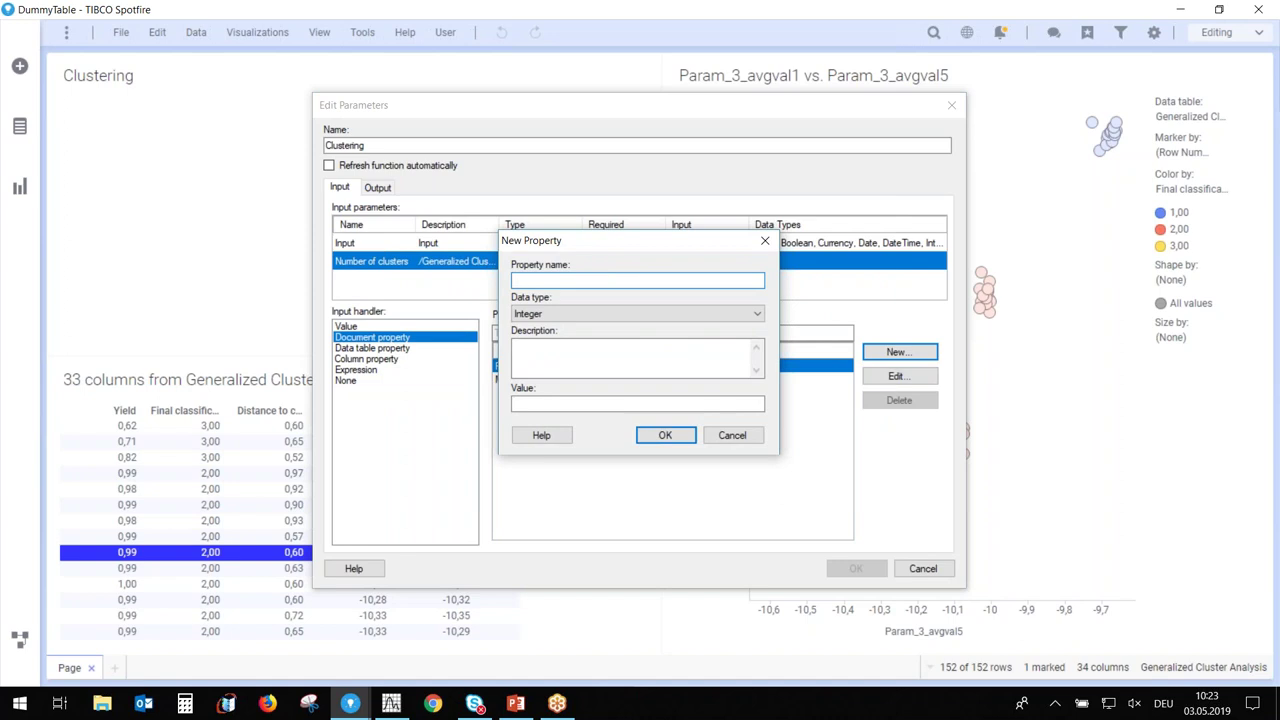
{"action": "type", "text": "ClusterNumber"}
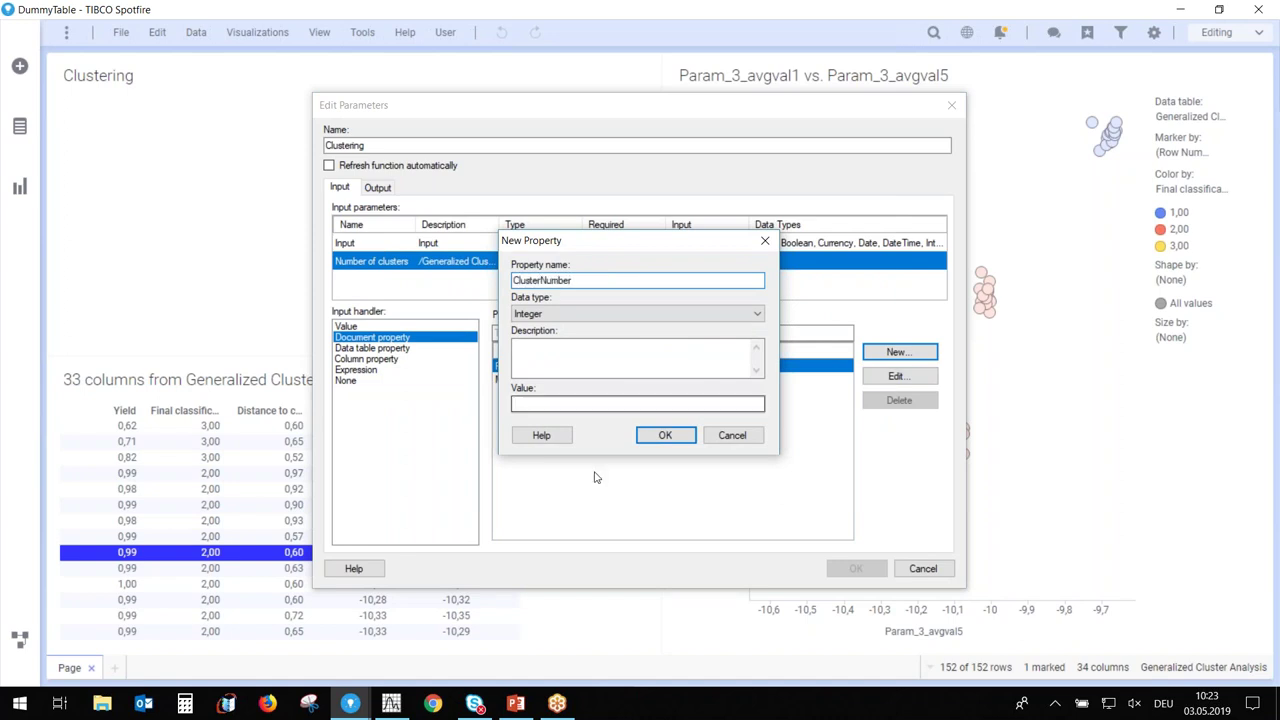
{"action": "left_click", "coordinate": [596, 405]}
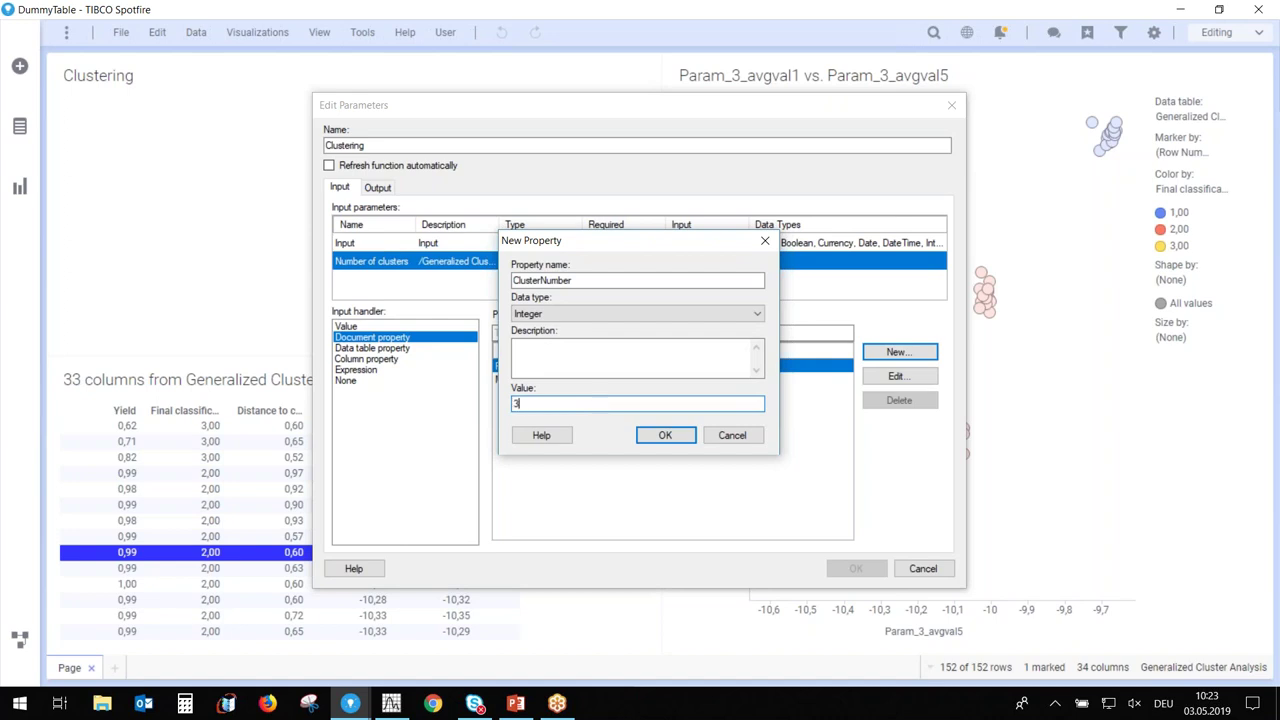
{"action": "left_click", "coordinate": [665, 436]}
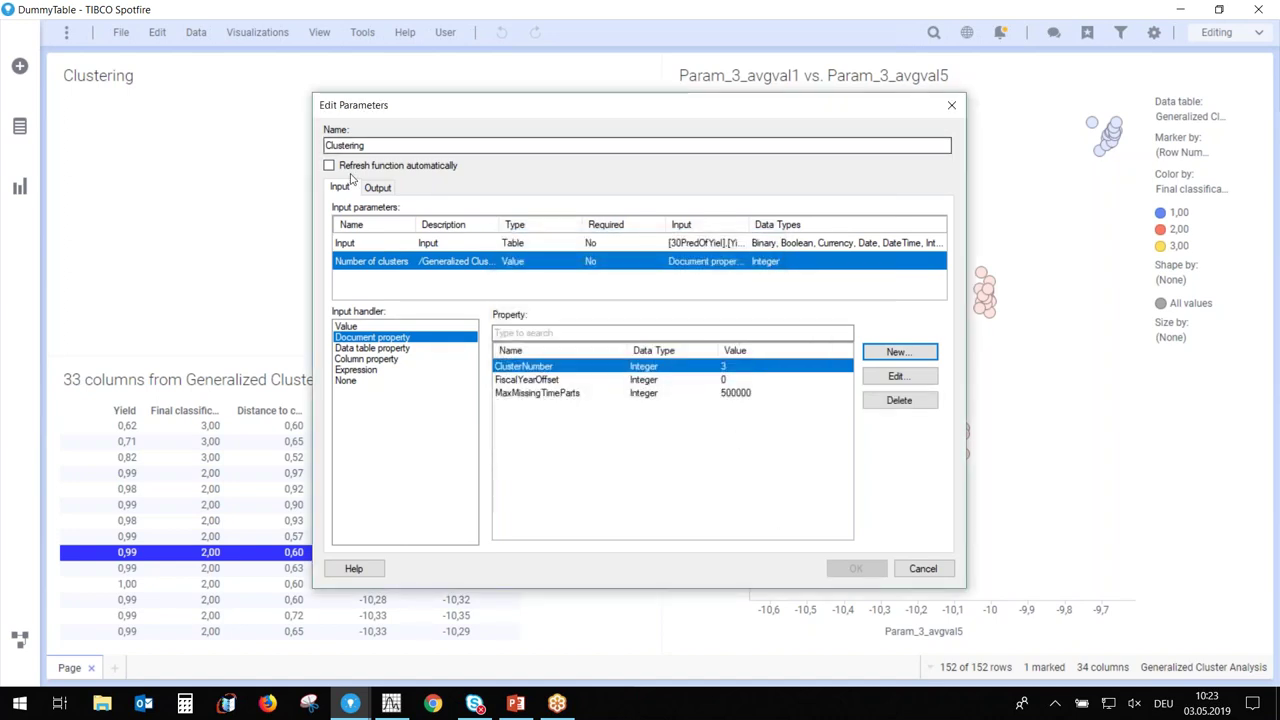
Output Rapid Deployment to a new data table, have the Generalized Cluster Analysis output replace its existing table, and apply the parameters
{"action": "left_click", "coordinate": [378, 188]}
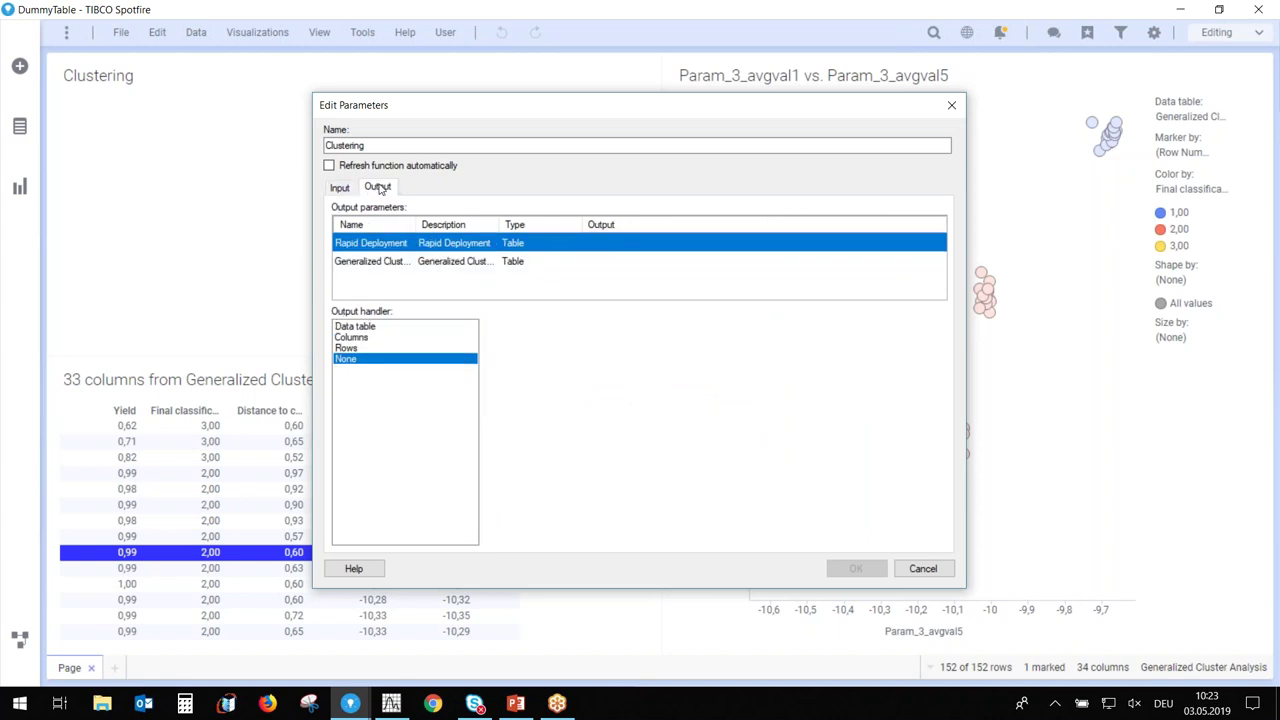
{"action": "left_click", "coordinate": [358, 327]}
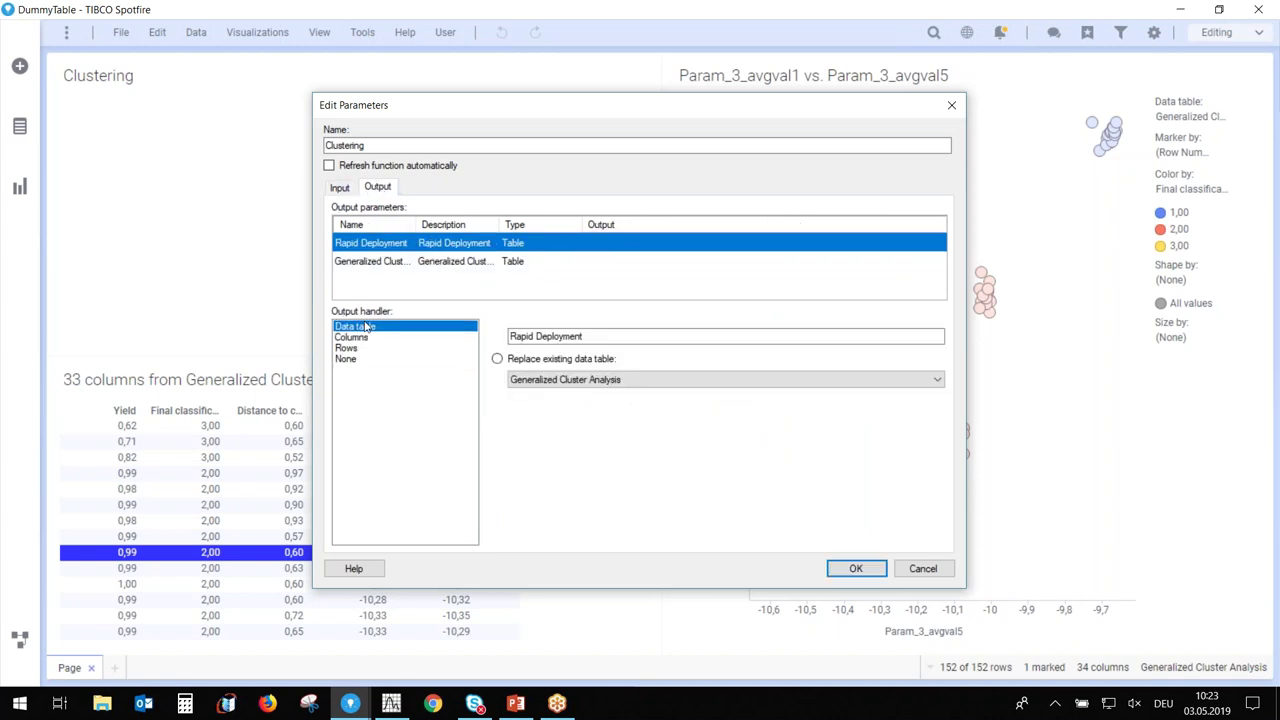
{"action": "left_click", "coordinate": [381, 264]}
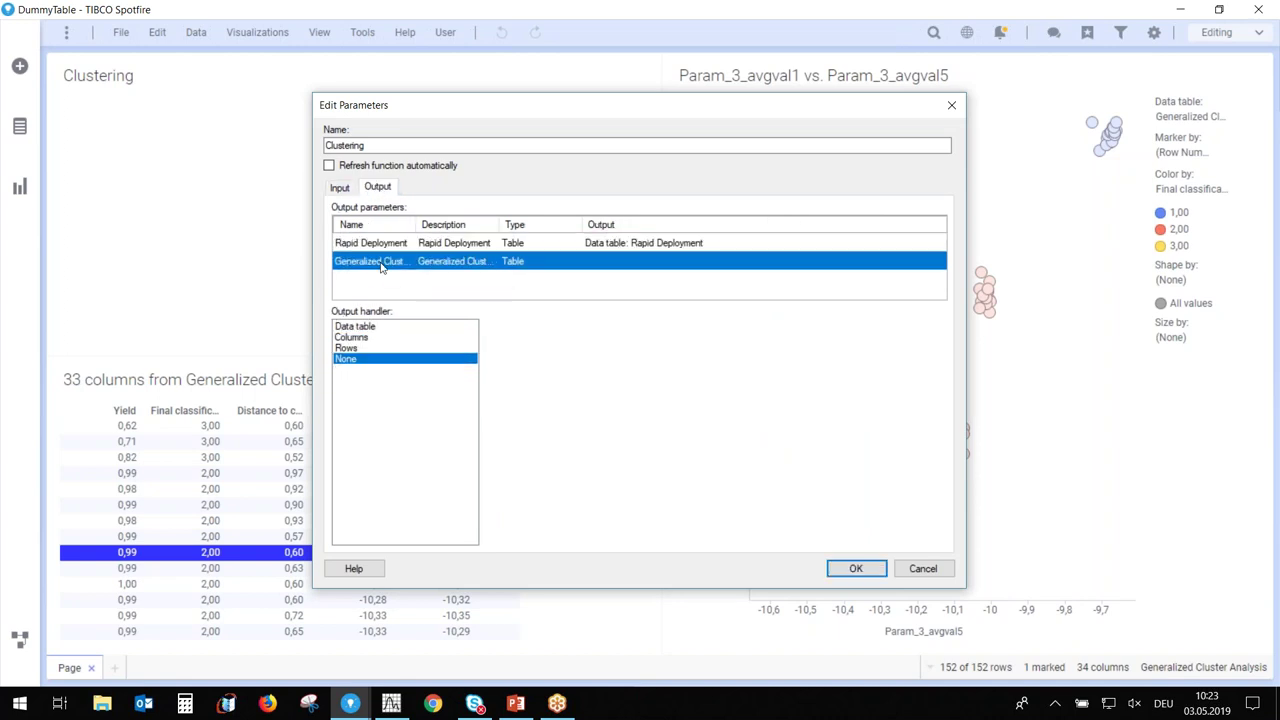
{"action": "left_click", "coordinate": [371, 329]}
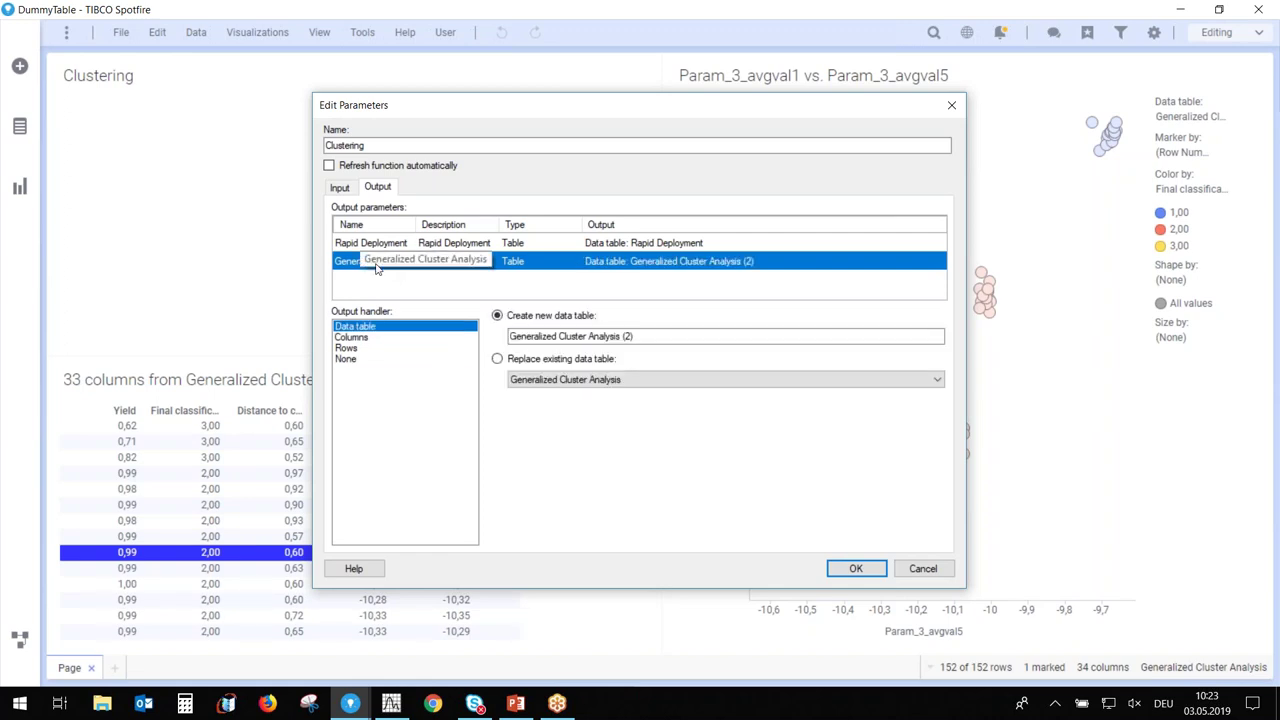
{"action": "left_click", "coordinate": [497, 358]}
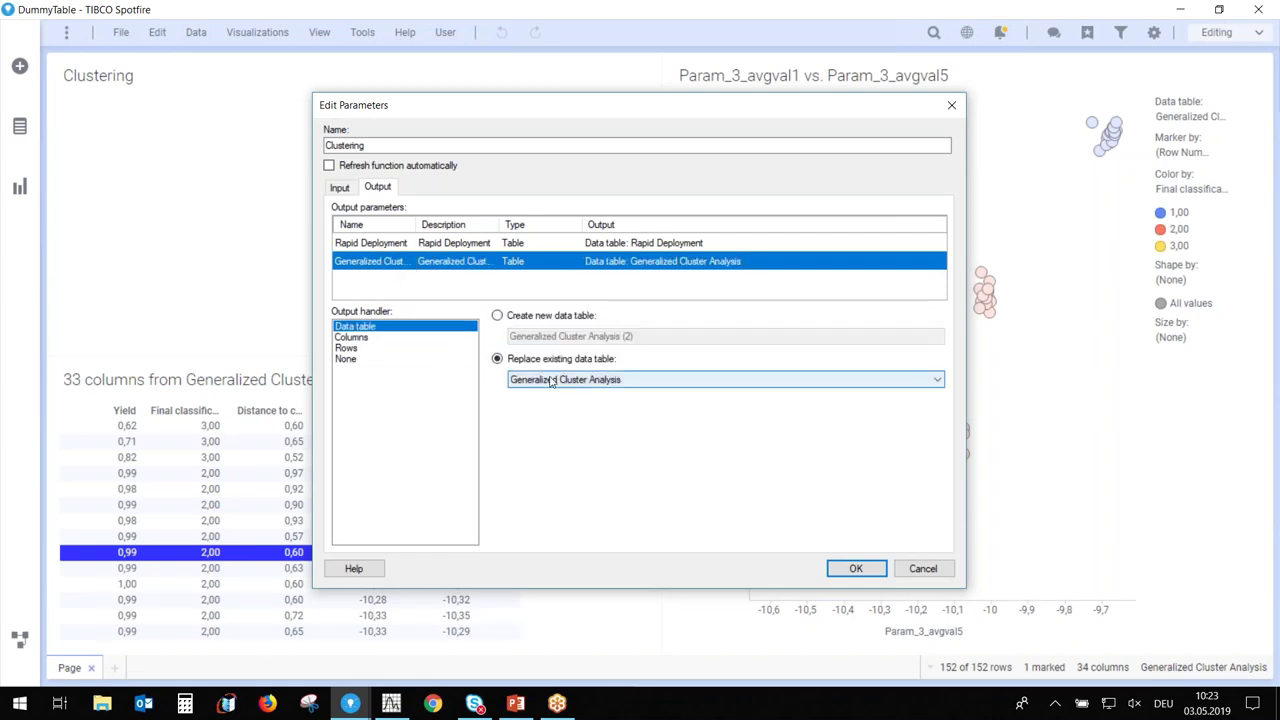
{"action": "left_click", "coordinate": [830, 572]}
{"action": "left_click", "coordinate": [694, 411]}
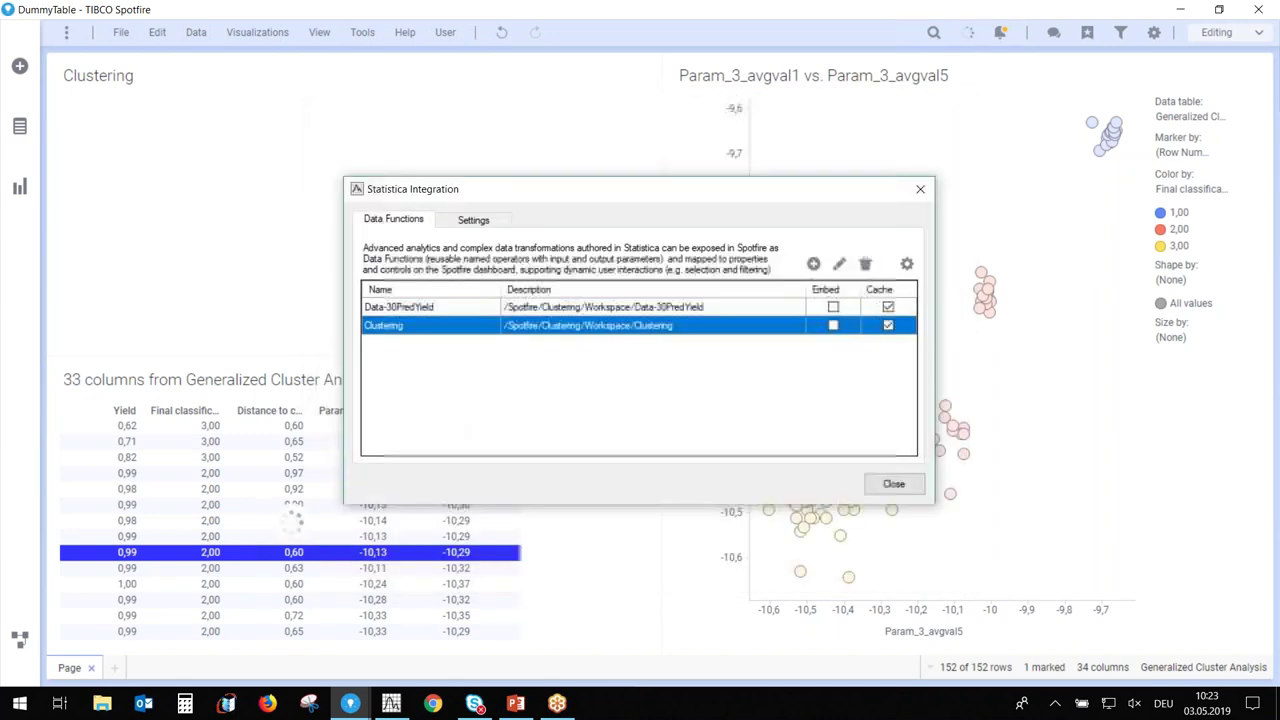
{"action": "left_click", "coordinate": [899, 490]}
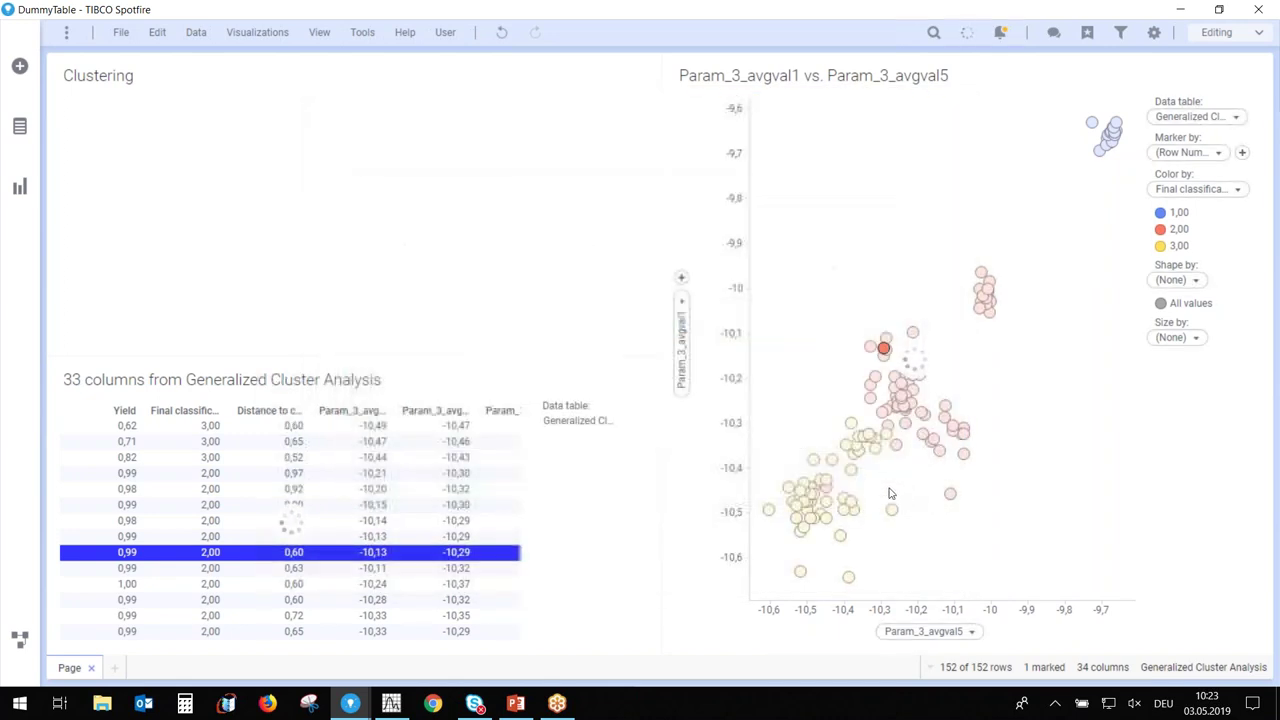
{"action": "left_click", "coordinate": [350, 478]}
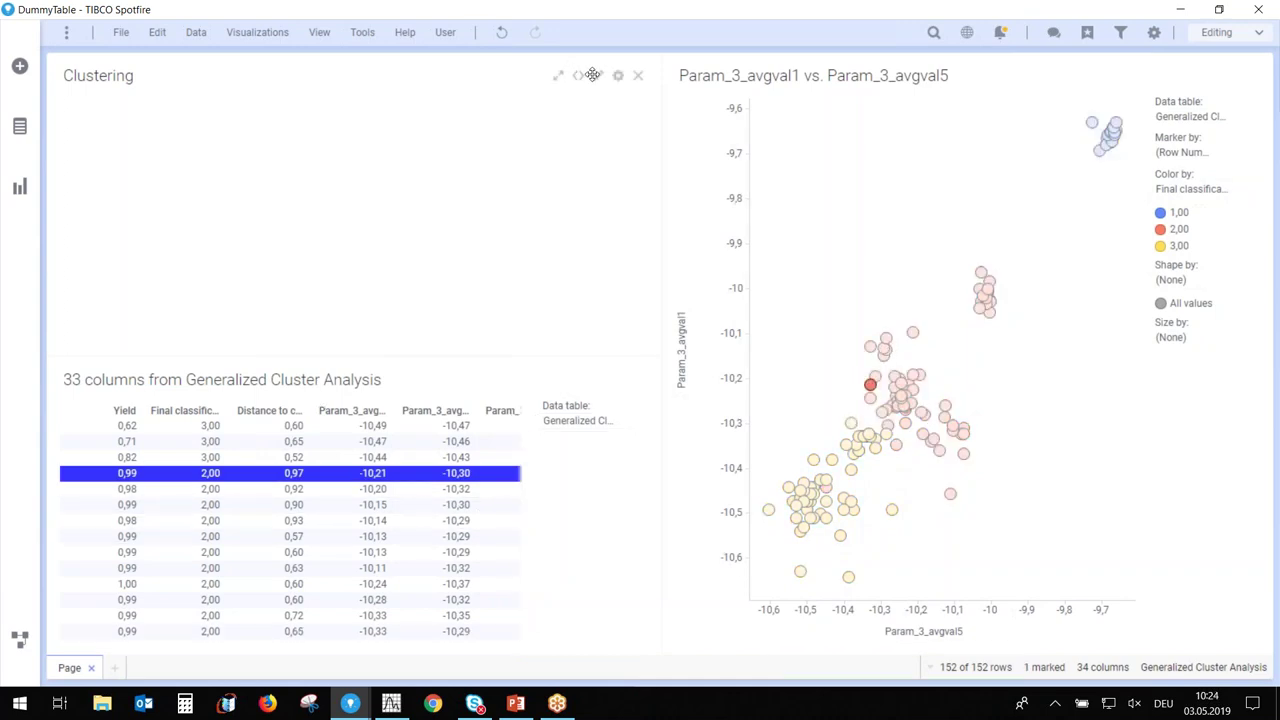
Insert a slider for the ClusterNumber property in the Clustering text area, with a numerical range from 2 to 8
{"action": "left_click", "coordinate": [597, 79]}
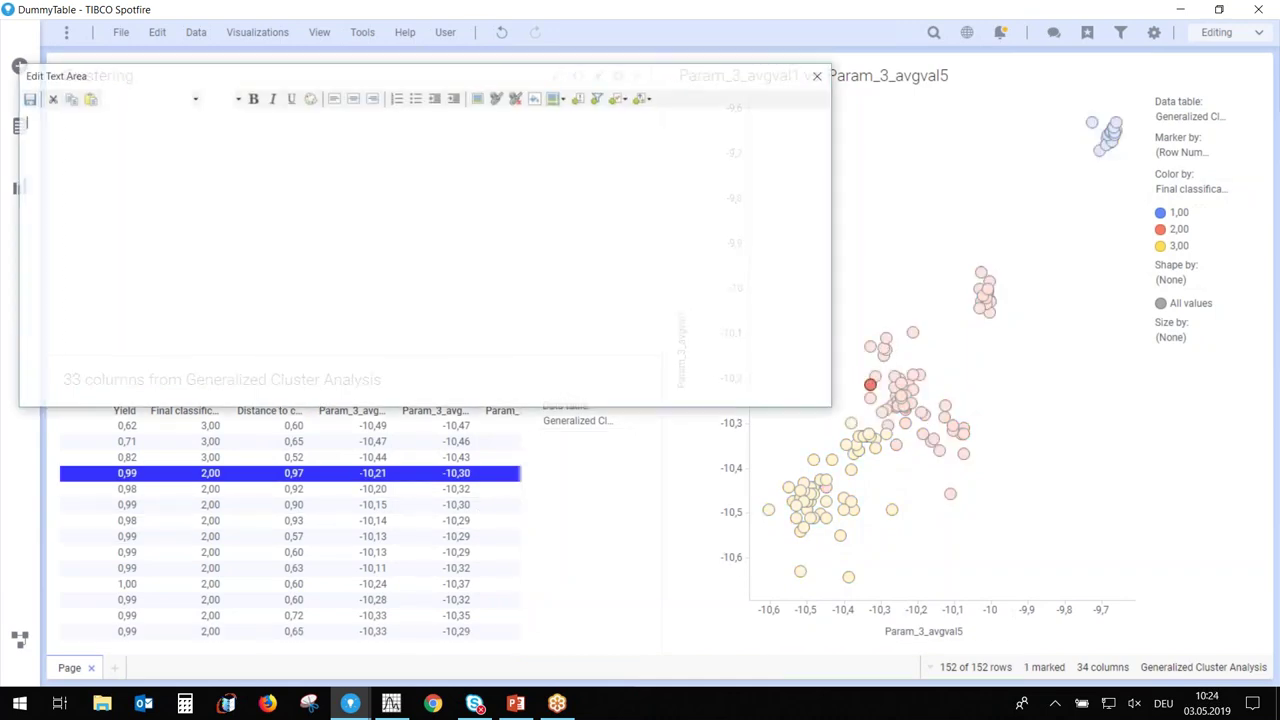
{"action": "left_click", "coordinate": [615, 98]}
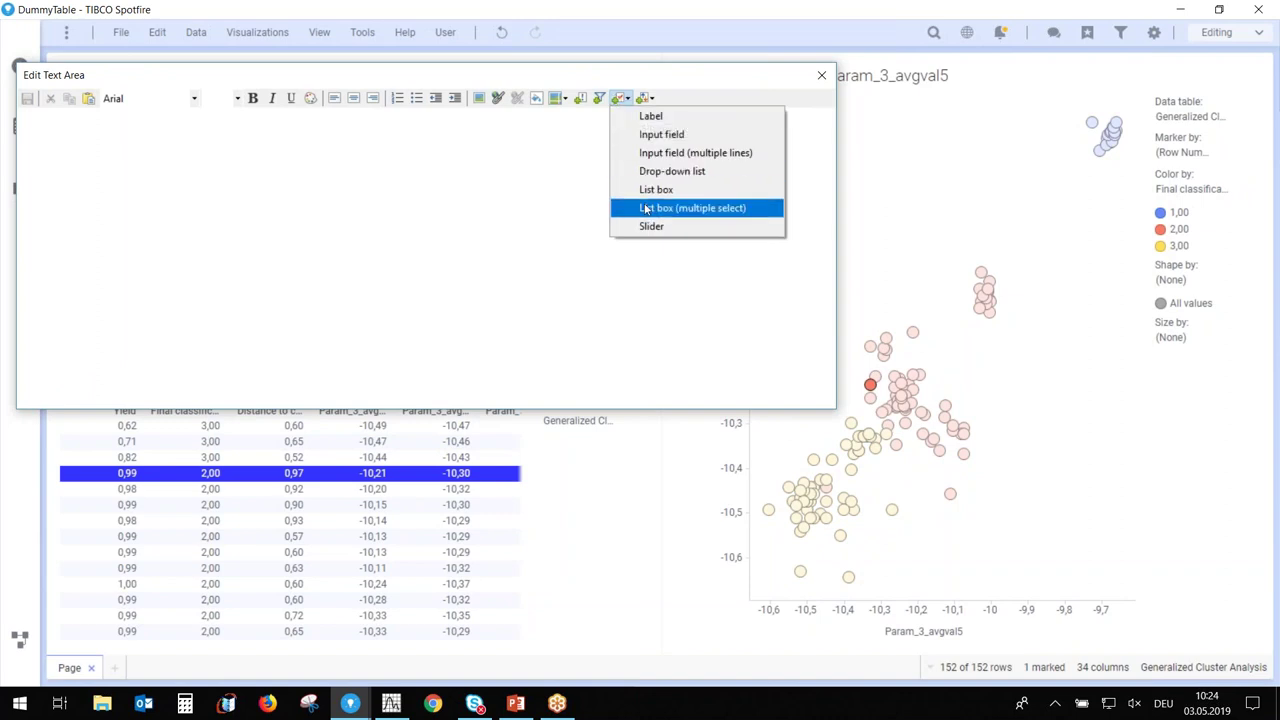
{"action": "left_click", "coordinate": [640, 223]}
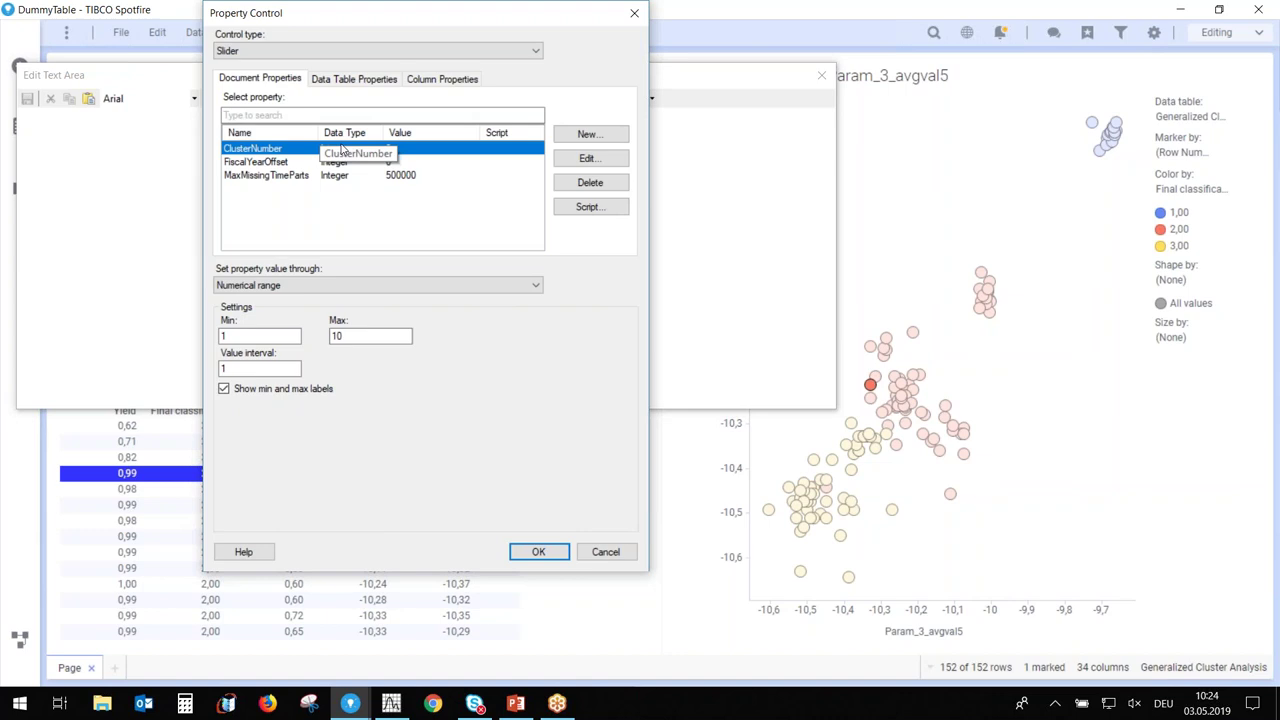
{"action": "double_click", "coordinate": [260, 336]}
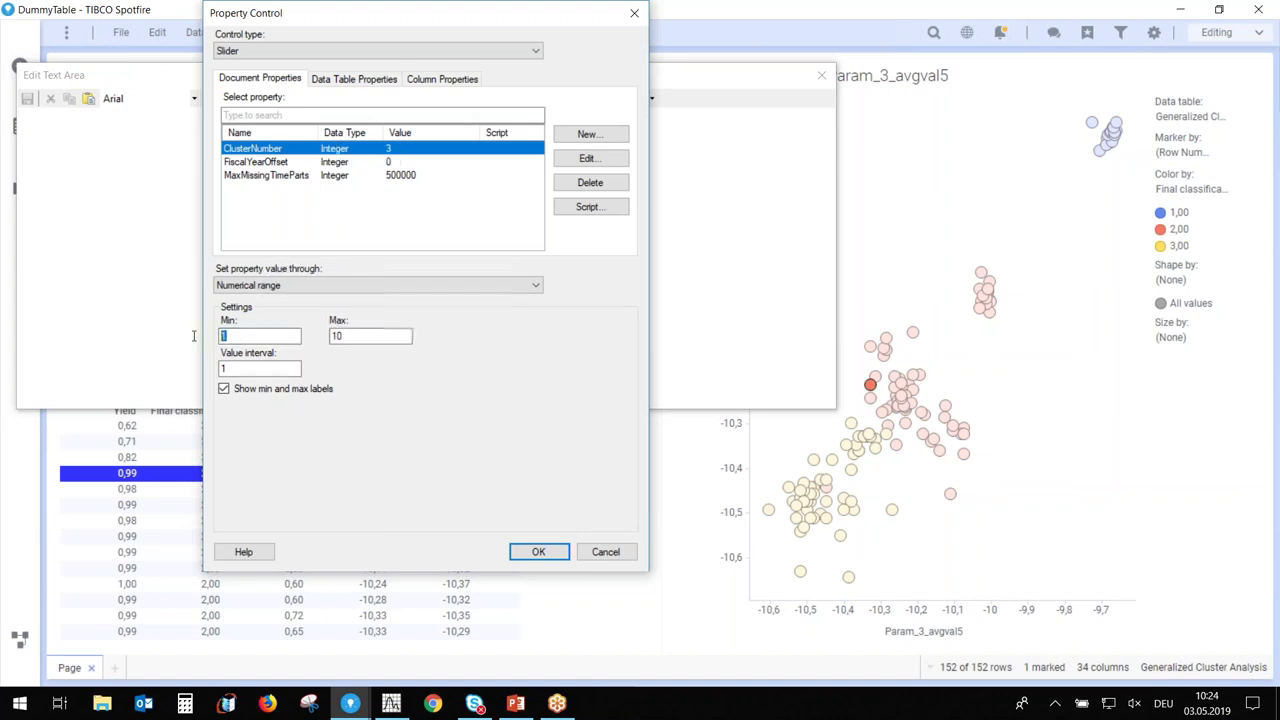
{"action": "key", "text": "BackSpace"}
{"action": "type", "text": "2"}
{"action": "type", "text": "8"}
{"action": "left_click", "coordinate": [543, 553]}
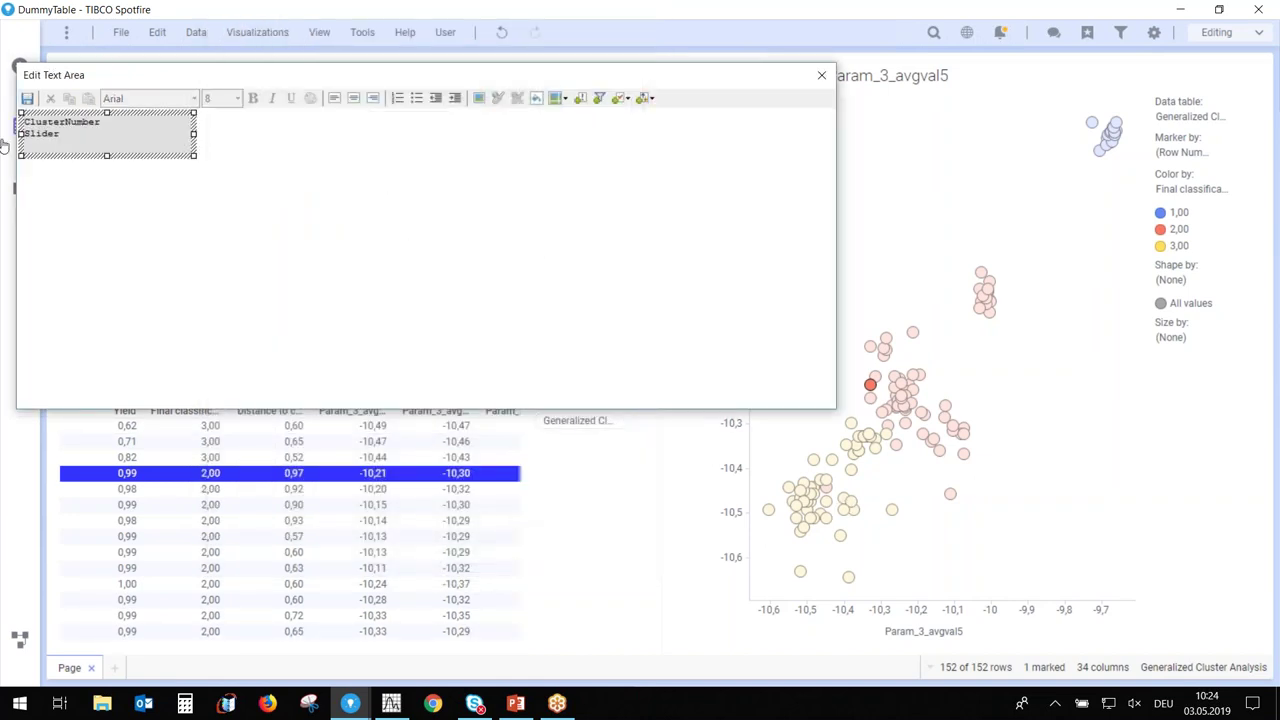
Add the text "Bitte wählen Sie die Anzahl der Cluster:" above the slider and color it blue
{"action": "left_click", "coordinate": [263, 149]}
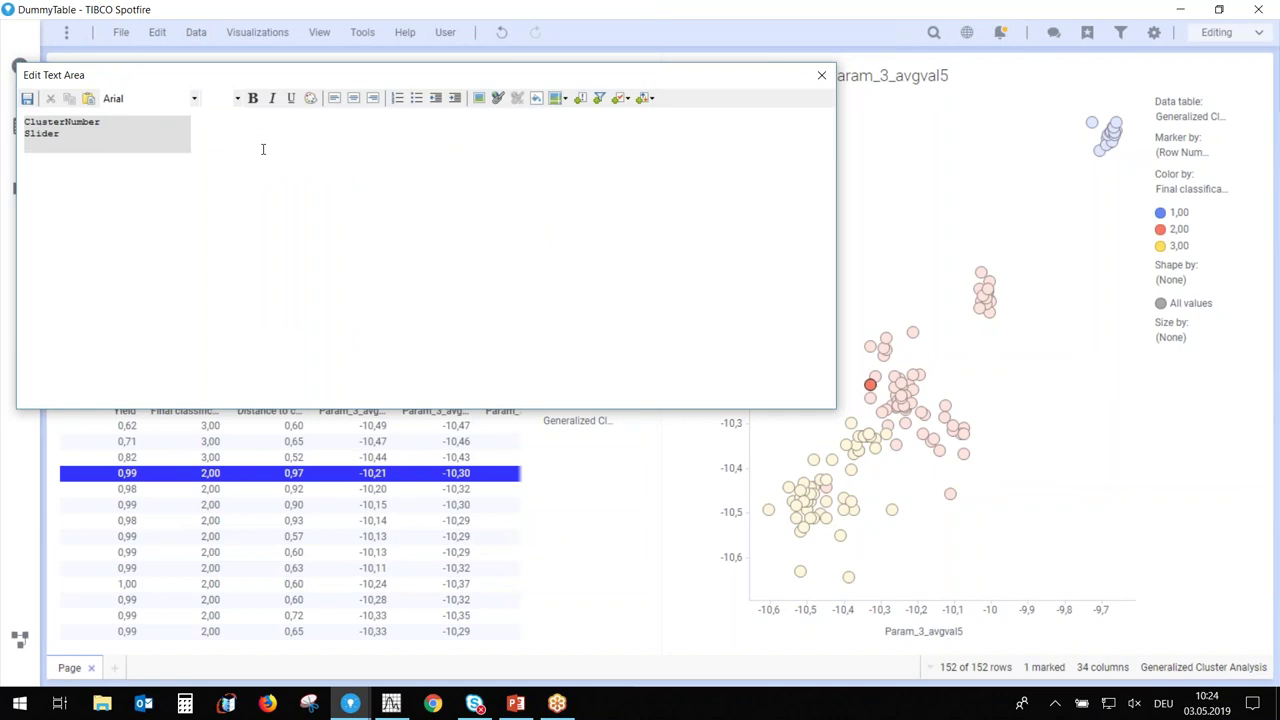
{"action": "key", "text": "Return"}
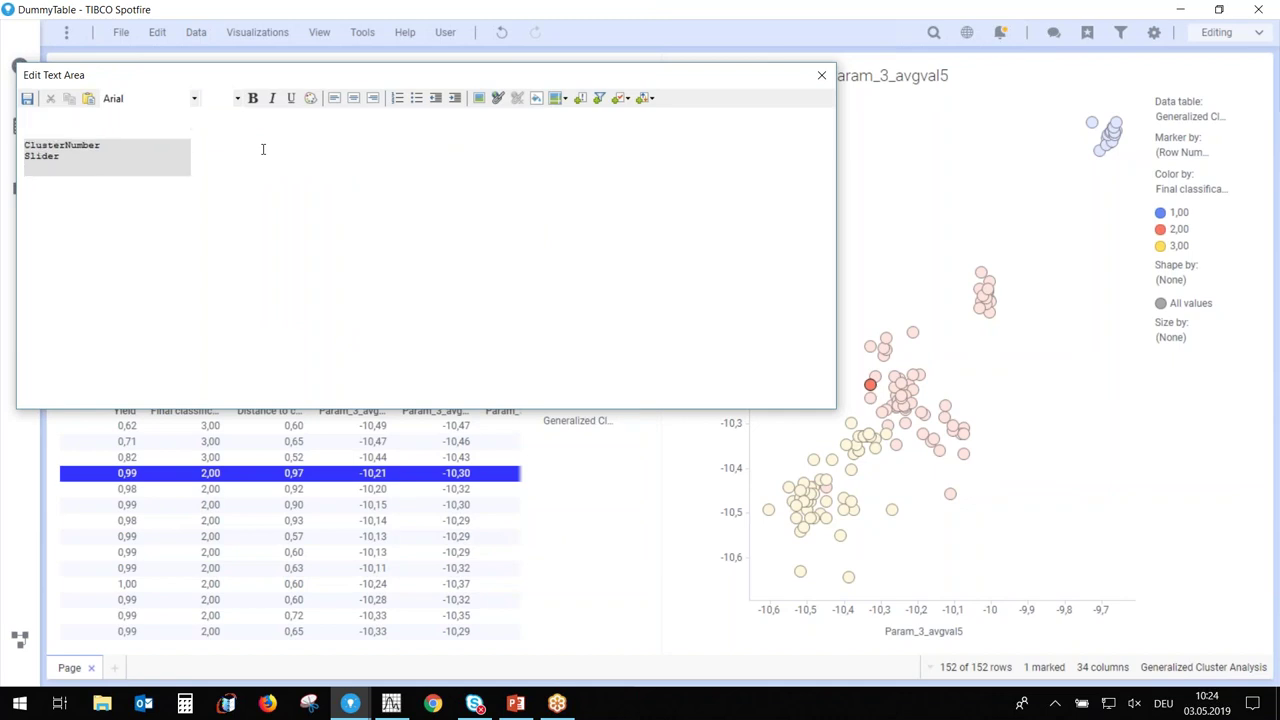
{"action": "type", "text": "Bitte wählen Sie die Anzahl der C"}
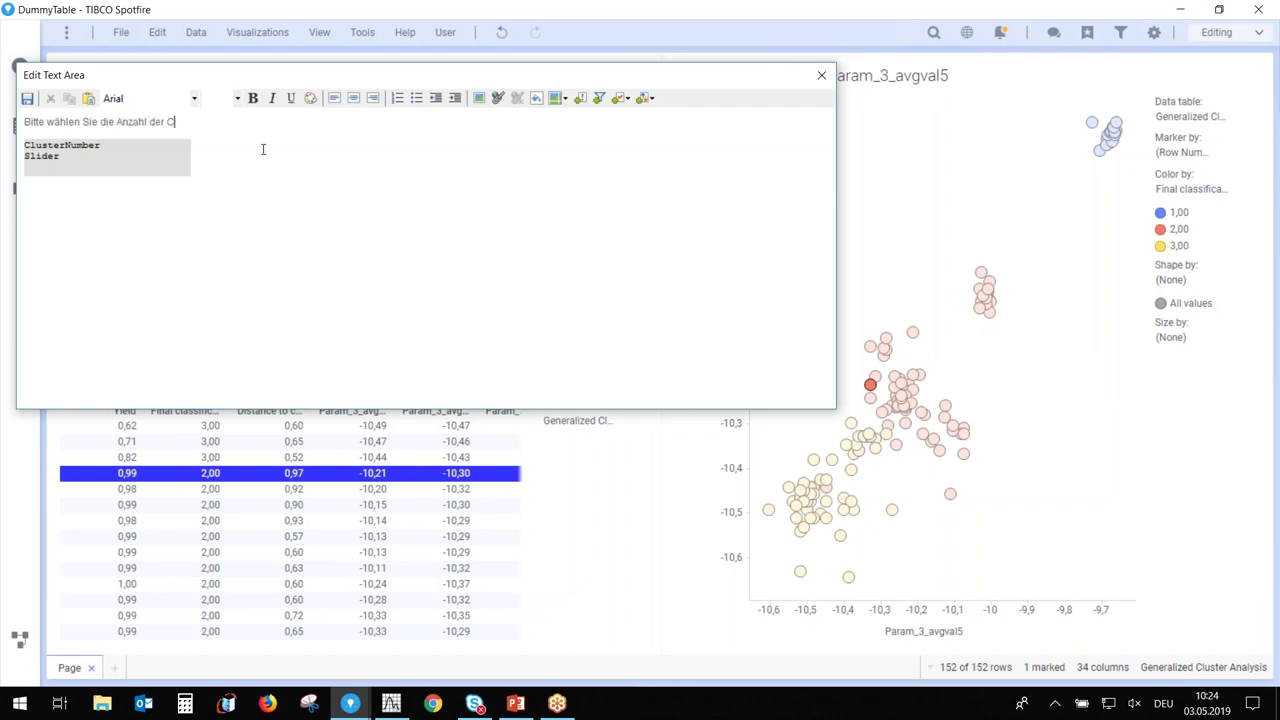
{"action": "type", "text": "luster:"}
{"action": "left_click_drag", "start_coordinate": [204, 121], "coordinate": [40, 125]}
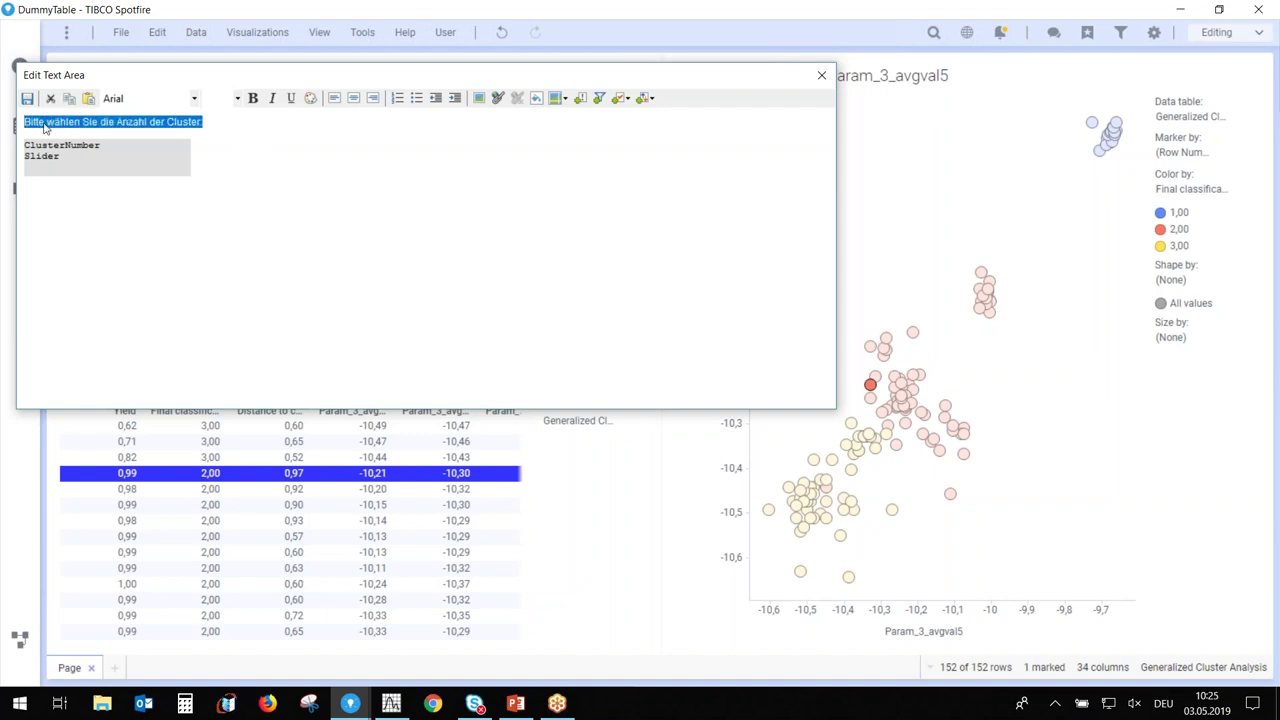
{"action": "left_click", "coordinate": [311, 98]}
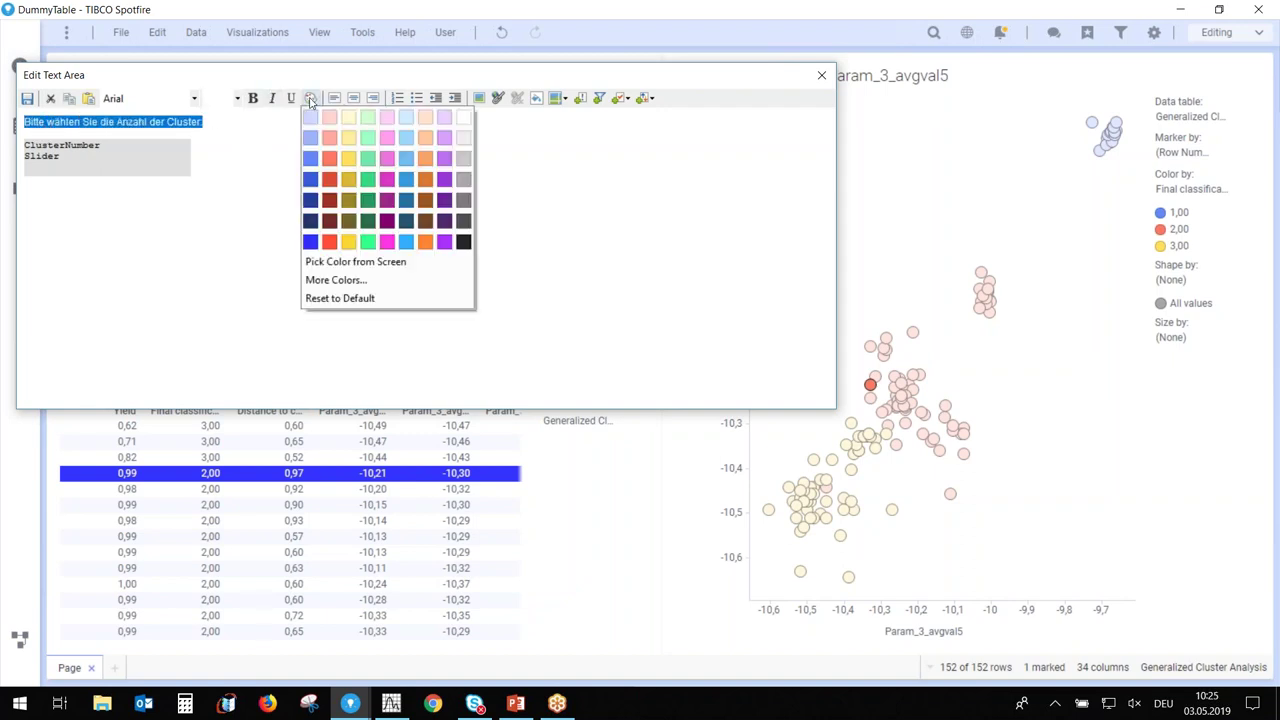
{"action": "left_click", "coordinate": [311, 241]}
{"action": "left_click", "coordinate": [277, 169]}
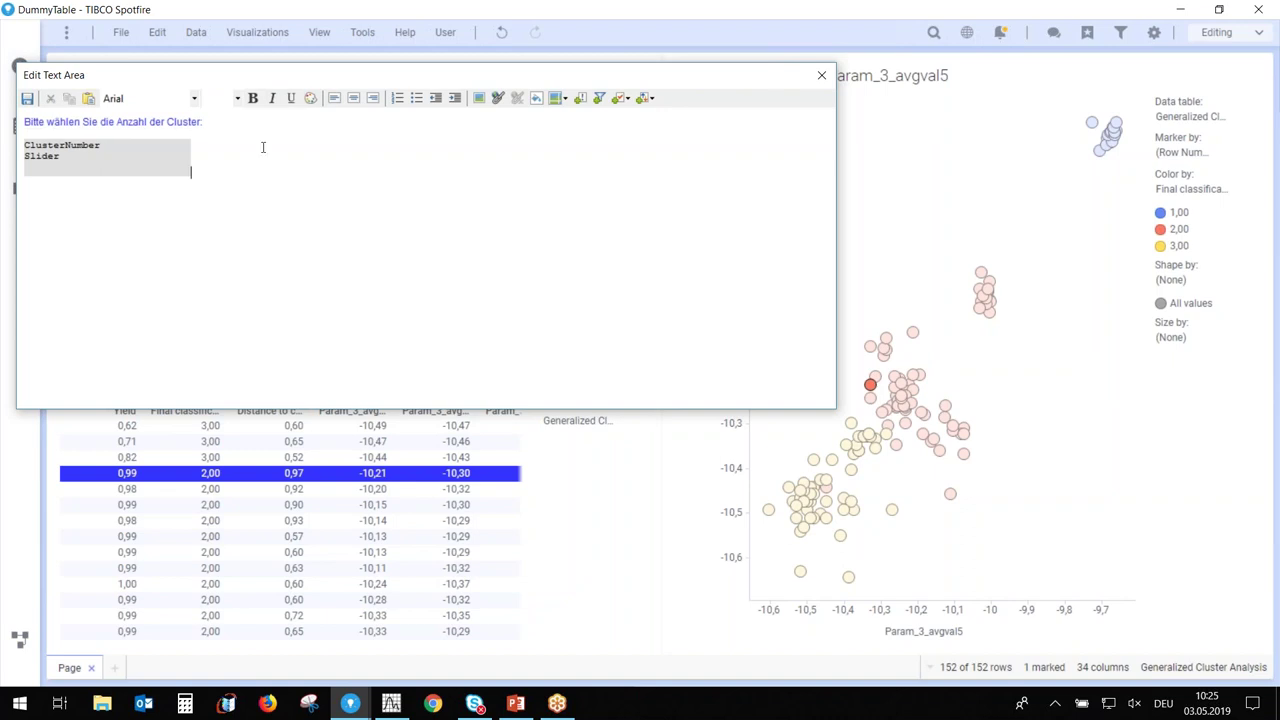
Add a button labeled "Berechnung" below the slider that runs the Clustering data function, and finish editing the text area
{"action": "left_click", "coordinate": [191, 171]}
{"action": "left_click", "coordinate": [580, 97]}
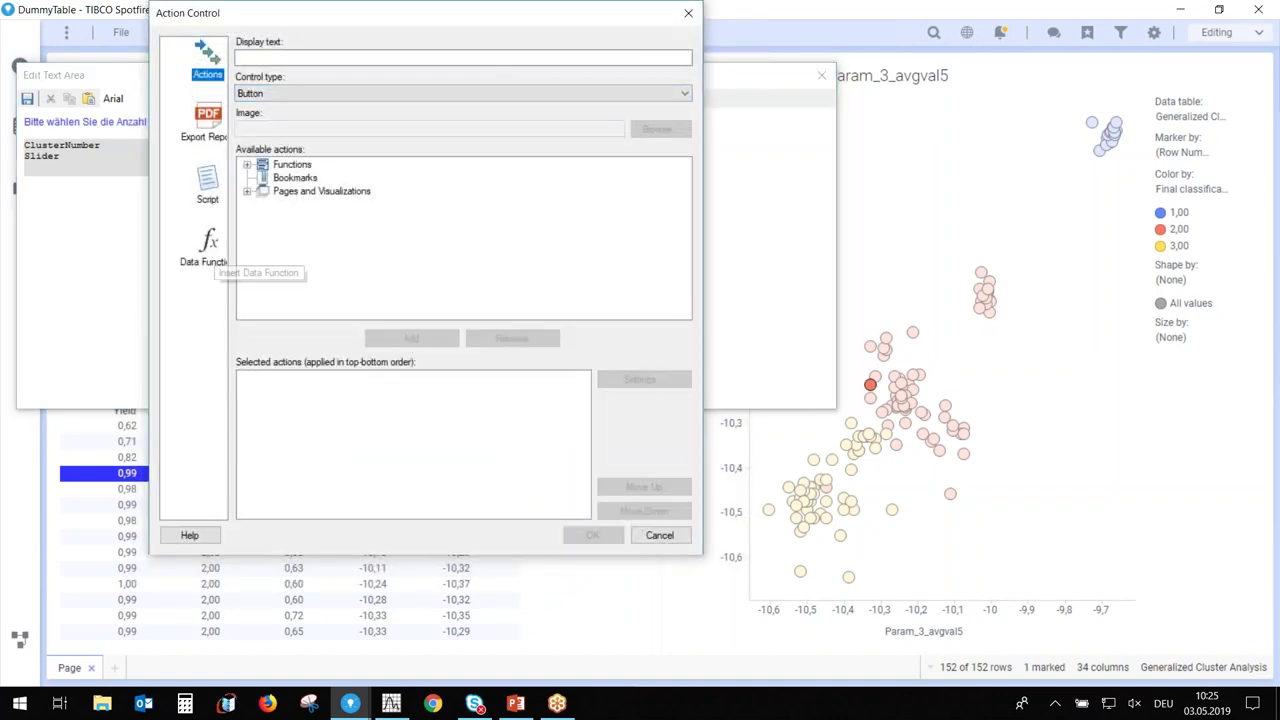
{"action": "left_click", "coordinate": [210, 255]}
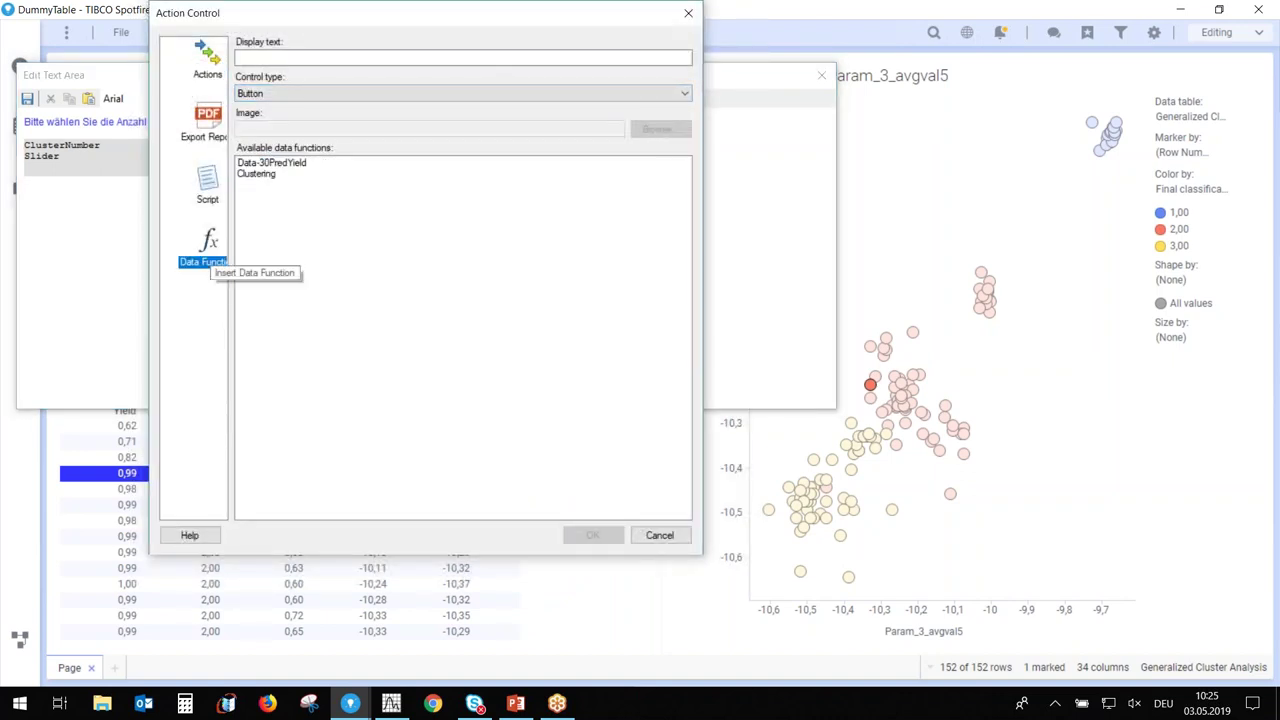
{"action": "left_click", "coordinate": [260, 176]}
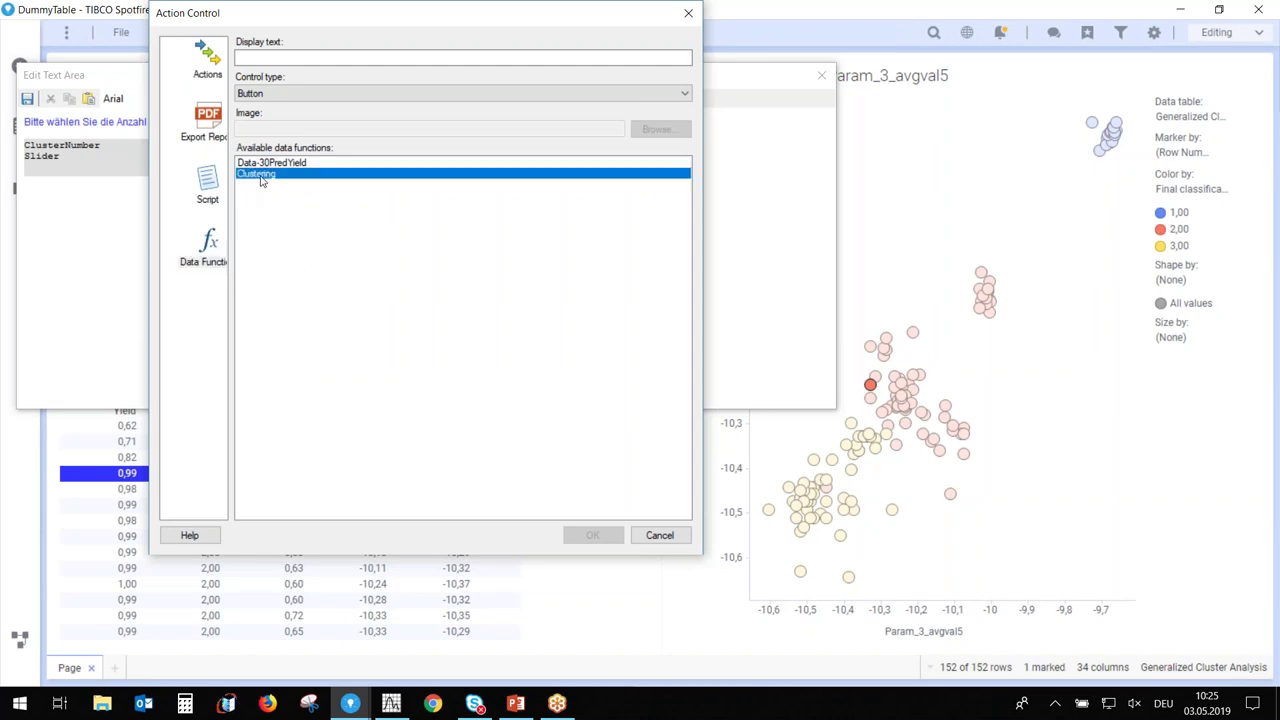
{"action": "left_click", "coordinate": [299, 56]}
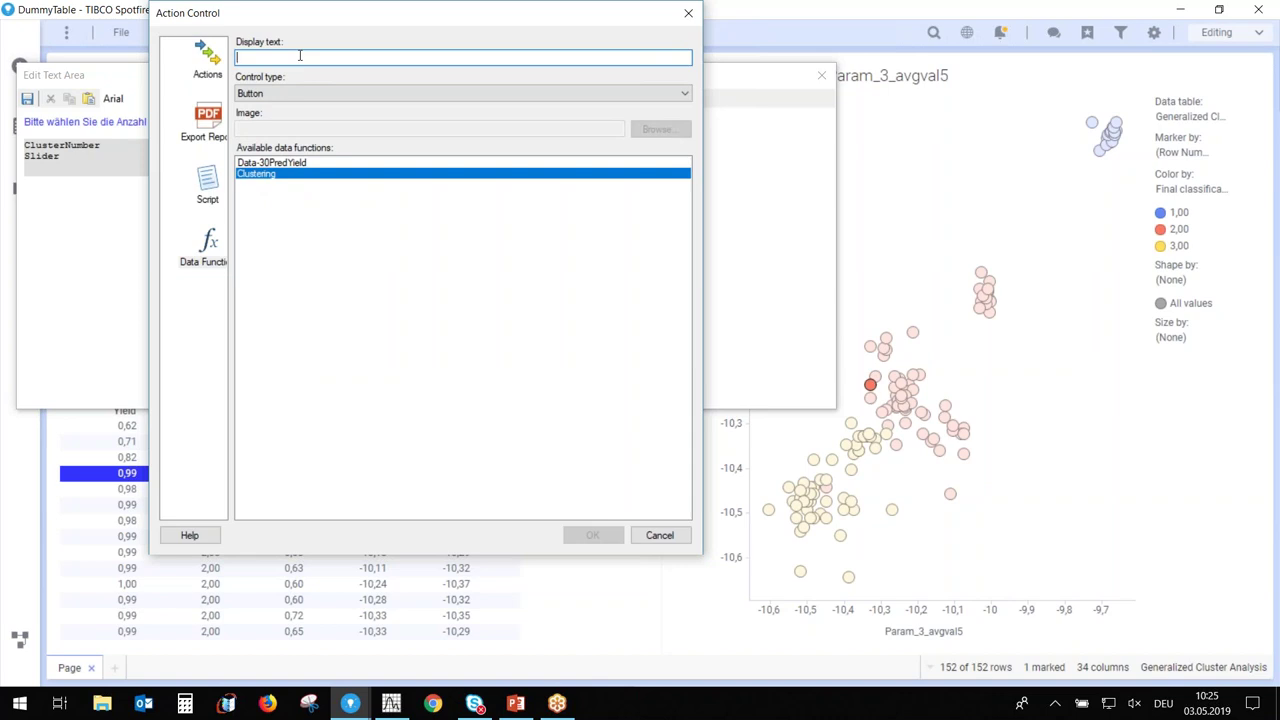
{"action": "type", "text": "B"}
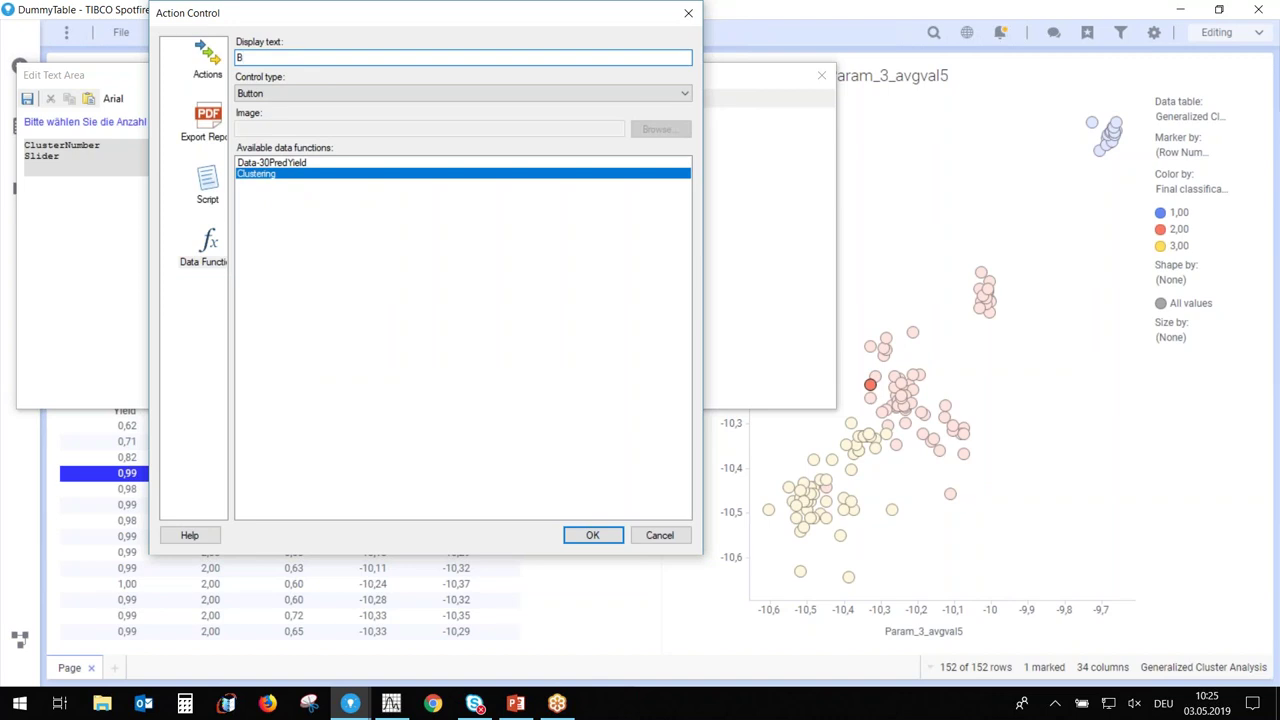
{"action": "type", "text": "erechnung"}
{"action": "left_click", "coordinate": [605, 537]}
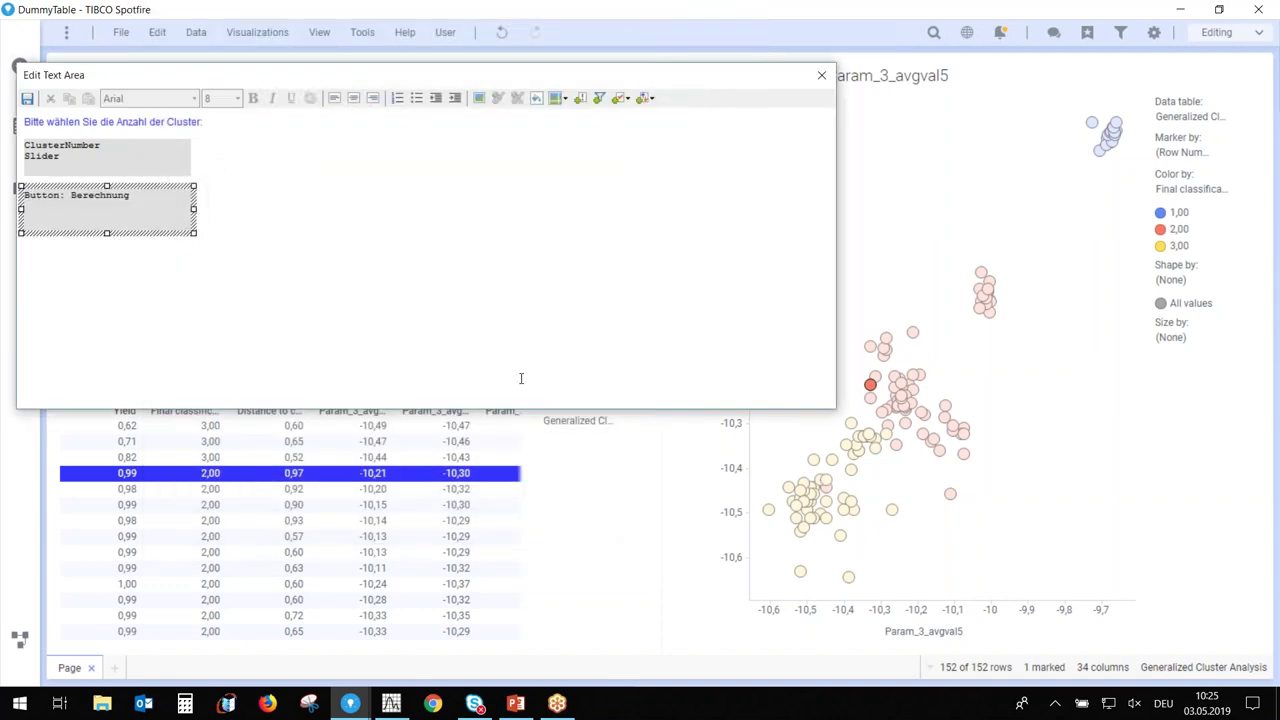
{"action": "left_click", "coordinate": [822, 76]}
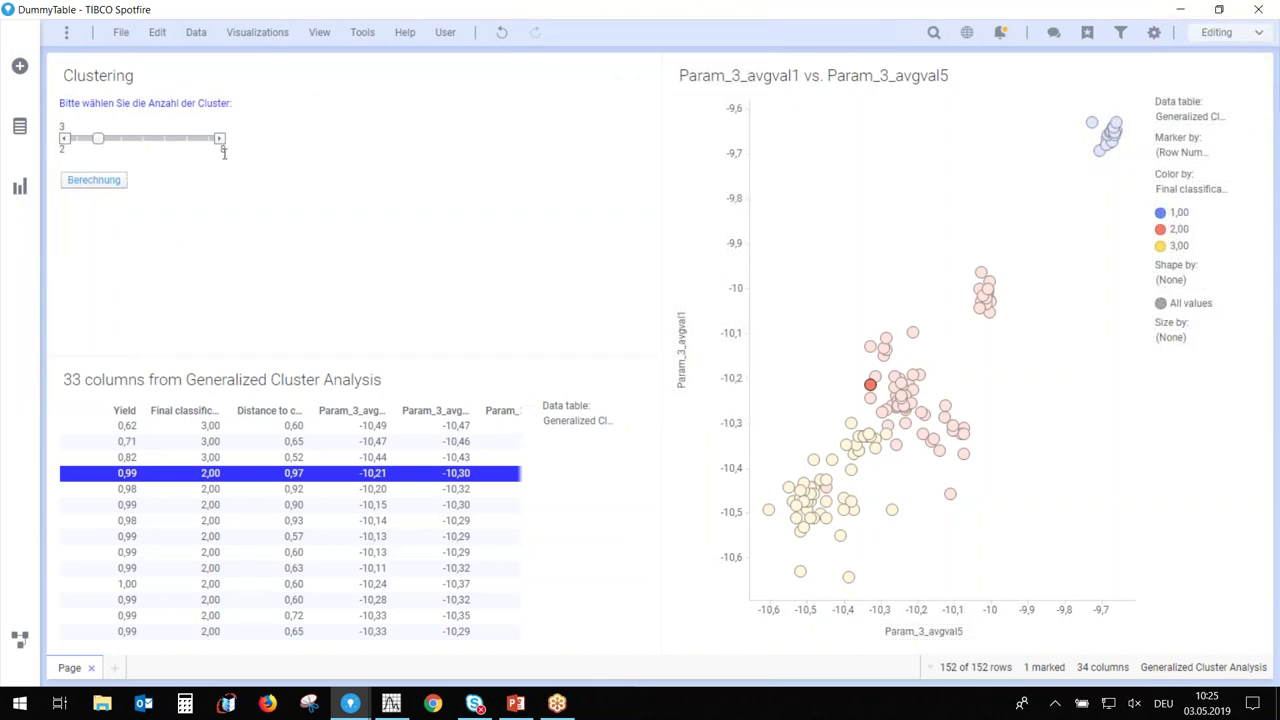
Recalculate the clustering with the slider set to 2 clusters and mark a point in each cluster of the scatter plot
{"action": "left_click", "coordinate": [115, 142]}
{"action": "left_click_drag", "start_coordinate": [118, 146], "coordinate": [73, 142]}
{"action": "left_click", "coordinate": [88, 186]}
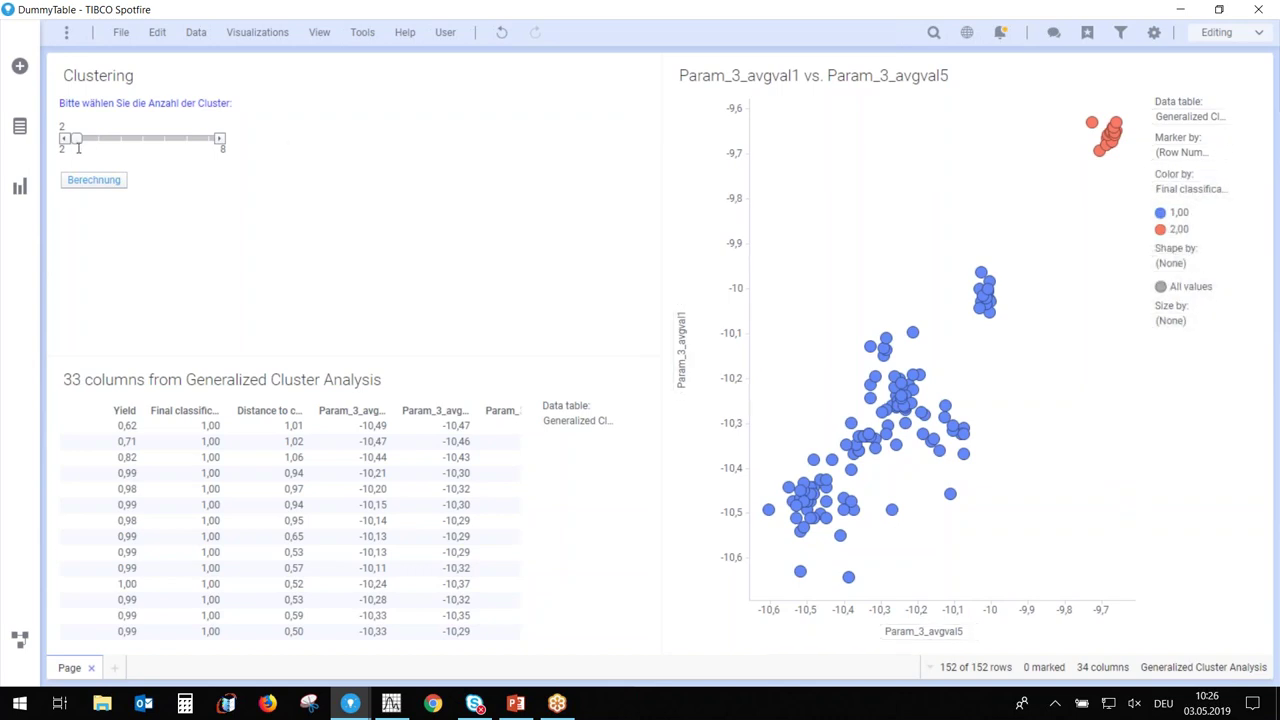
{"action": "left_click", "coordinate": [987, 290]}
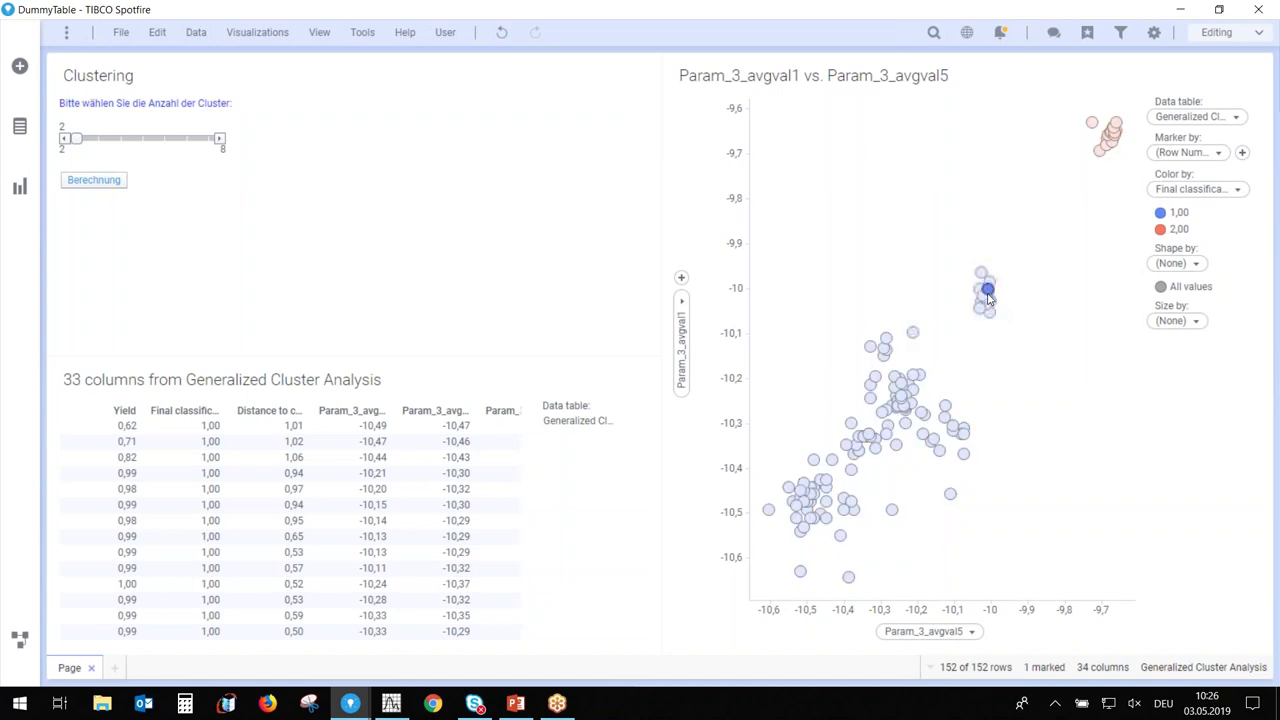
{"action": "left_click", "coordinate": [1107, 152]}
Set the cluster count slider to 4 and rerun the clustering calculation
{"action": "left_click_drag", "start_coordinate": [75, 139], "coordinate": [119, 142]}
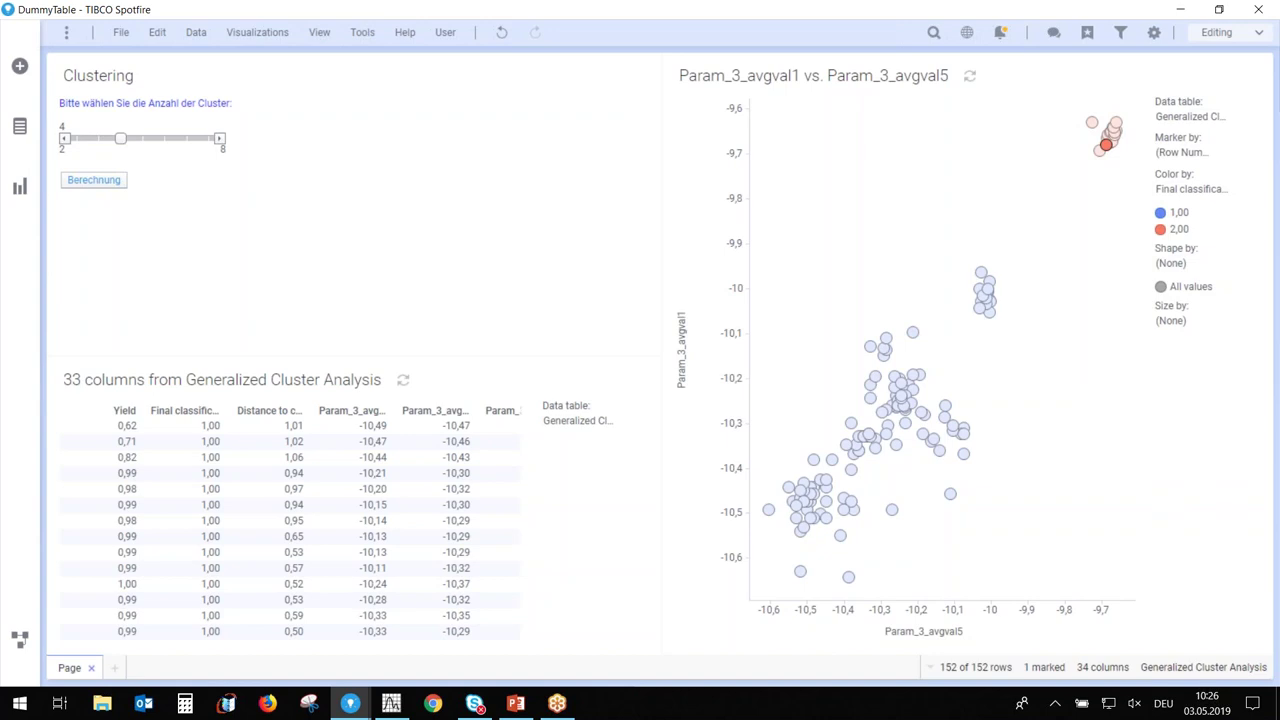
{"action": "left_click", "coordinate": [96, 181]}
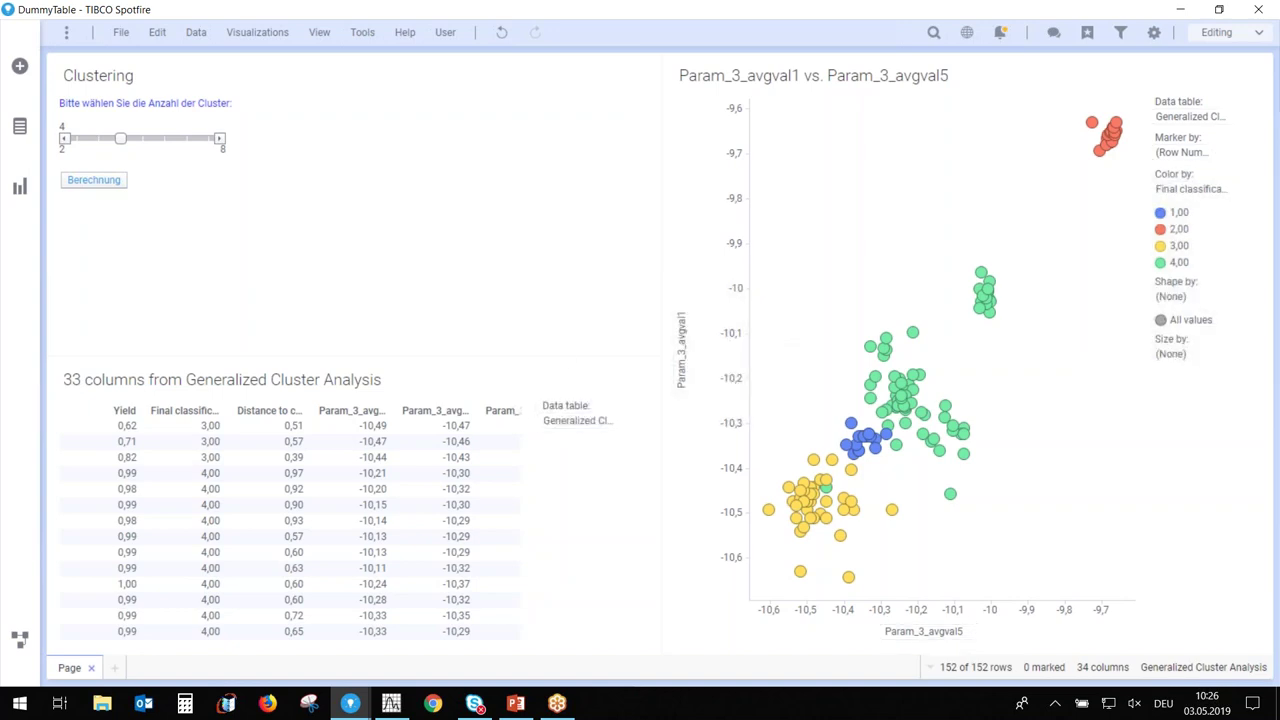
Create the recommended bar chart of Distance to centroid per binned Yield and place it below the scatter plot
{"action": "left_click", "coordinate": [20, 127]}
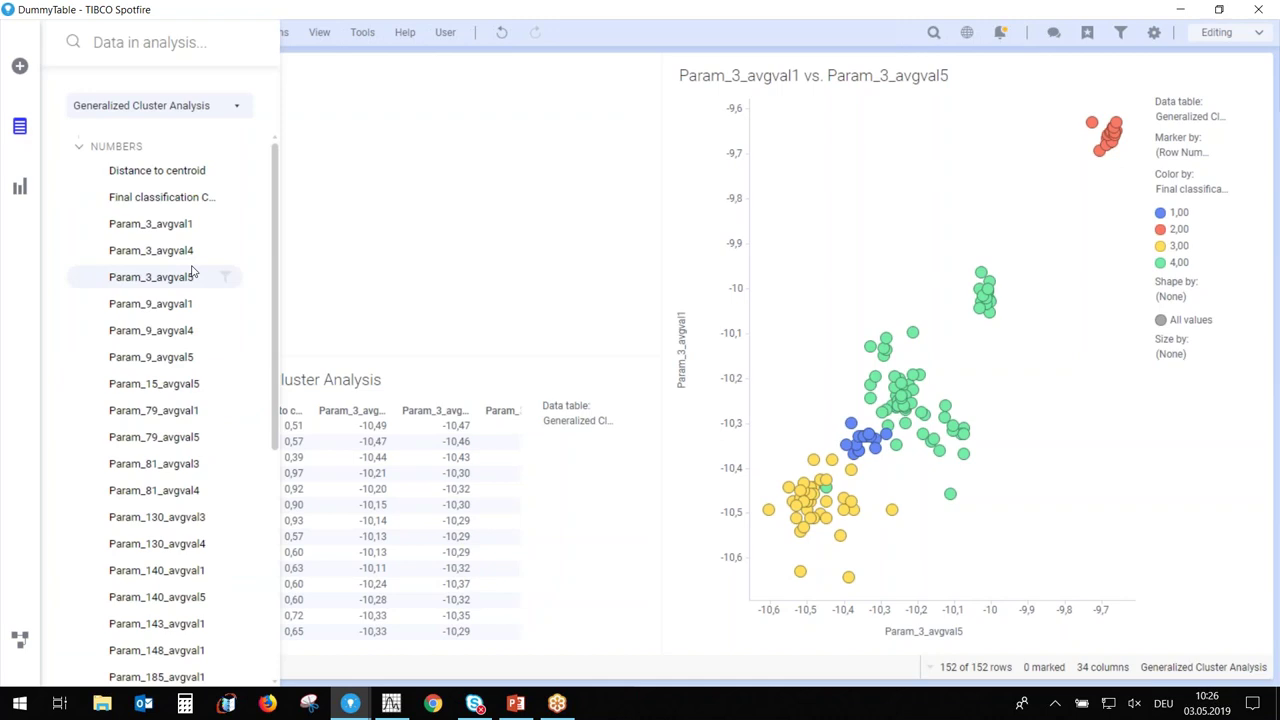
{"action": "left_click", "coordinate": [170, 175]}
{"action": "scroll", "coordinate": [196, 406], "scroll_direction": "down", "scroll_amount": 2}
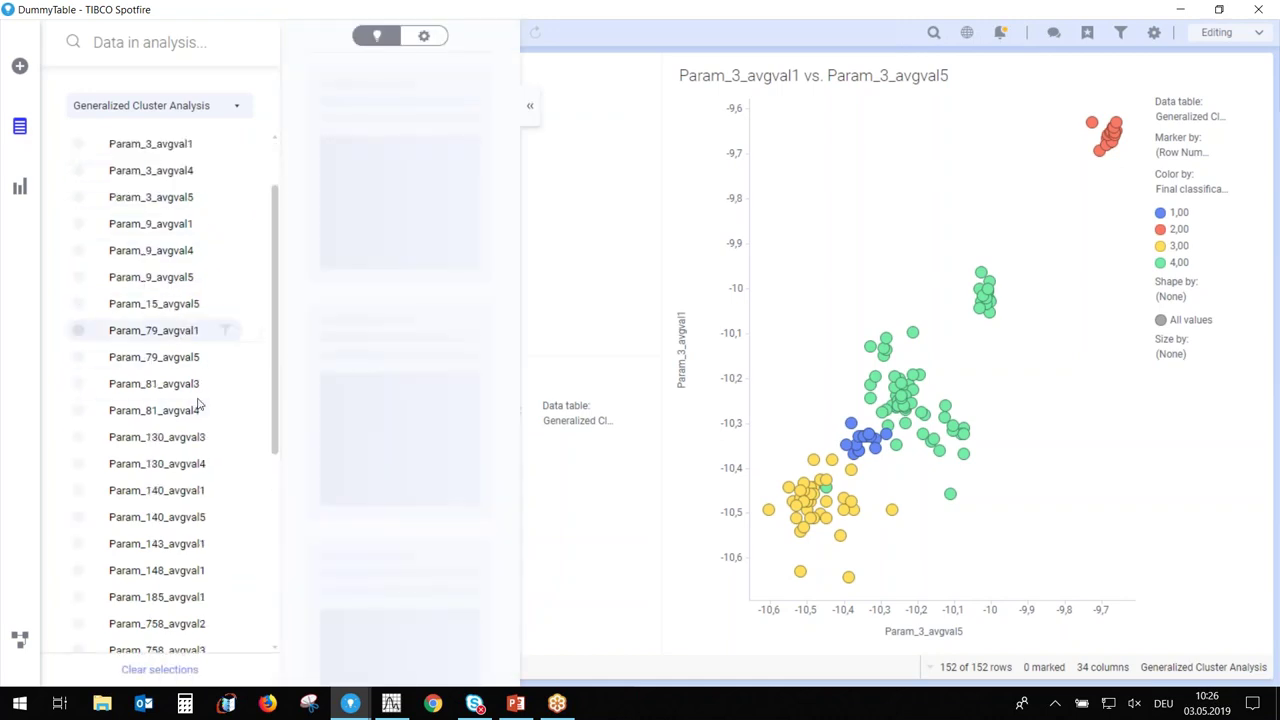
{"action": "scroll", "coordinate": [198, 404], "scroll_direction": "down", "scroll_amount": 5}
{"action": "left_click", "coordinate": [121, 585]}
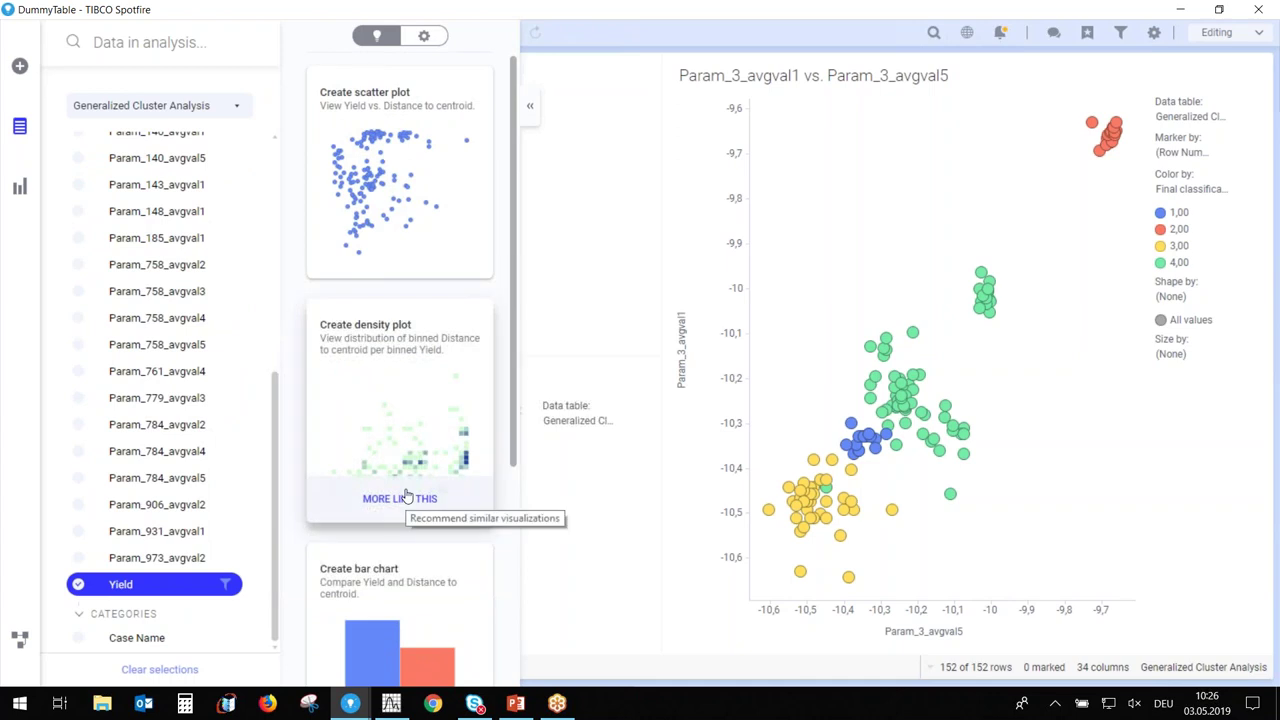
{"action": "scroll", "coordinate": [407, 497], "scroll_direction": "down", "scroll_amount": 5}
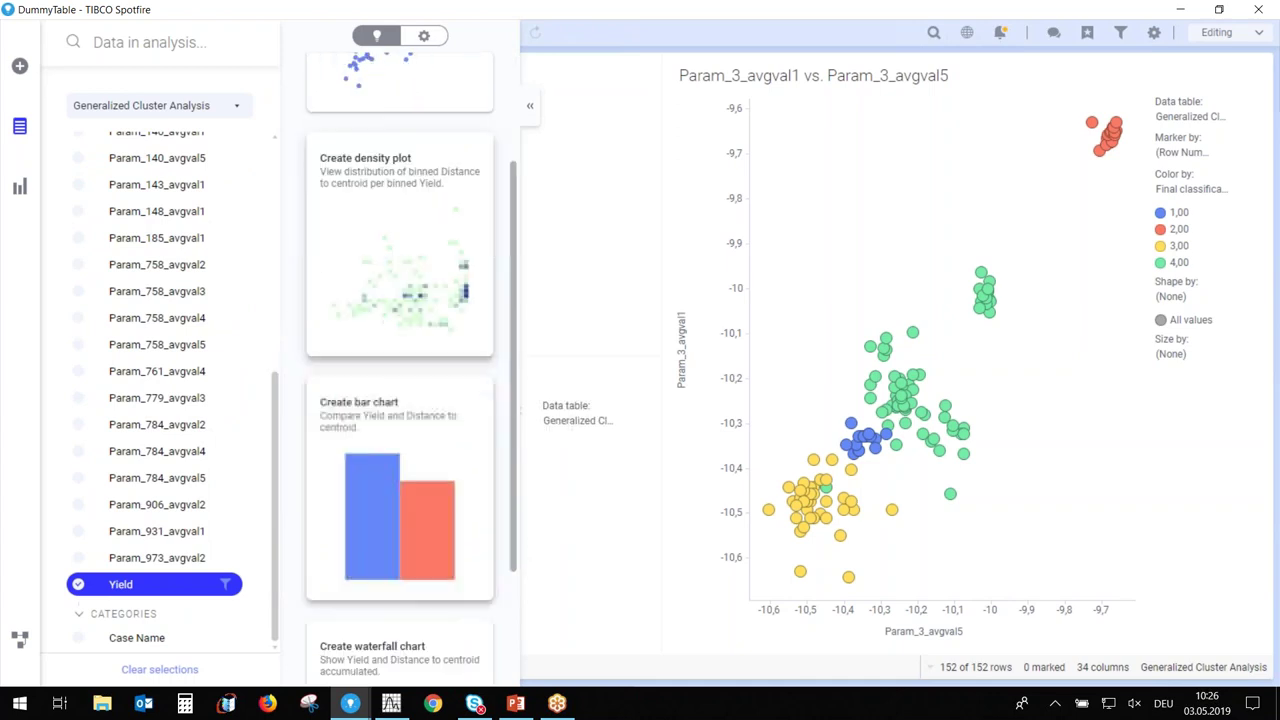
{"action": "scroll", "coordinate": [427, 413], "scroll_direction": "down", "scroll_amount": 3}
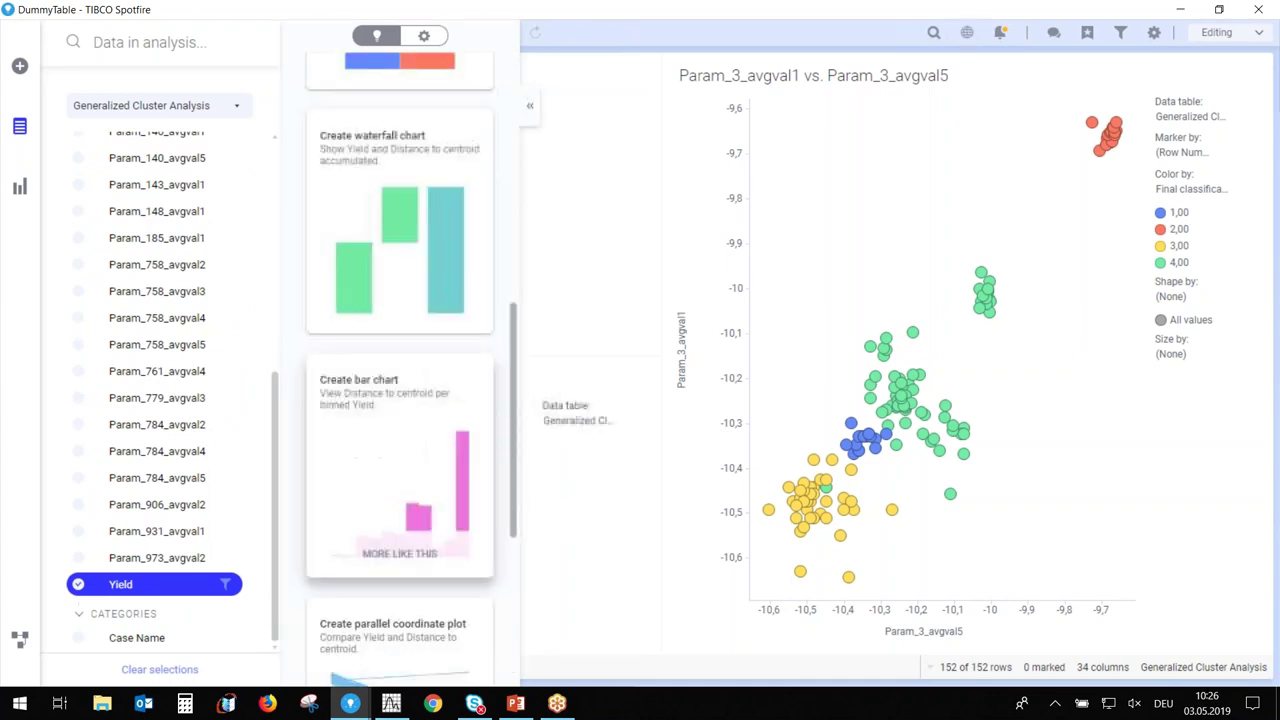
{"action": "left_click", "coordinate": [423, 413]}
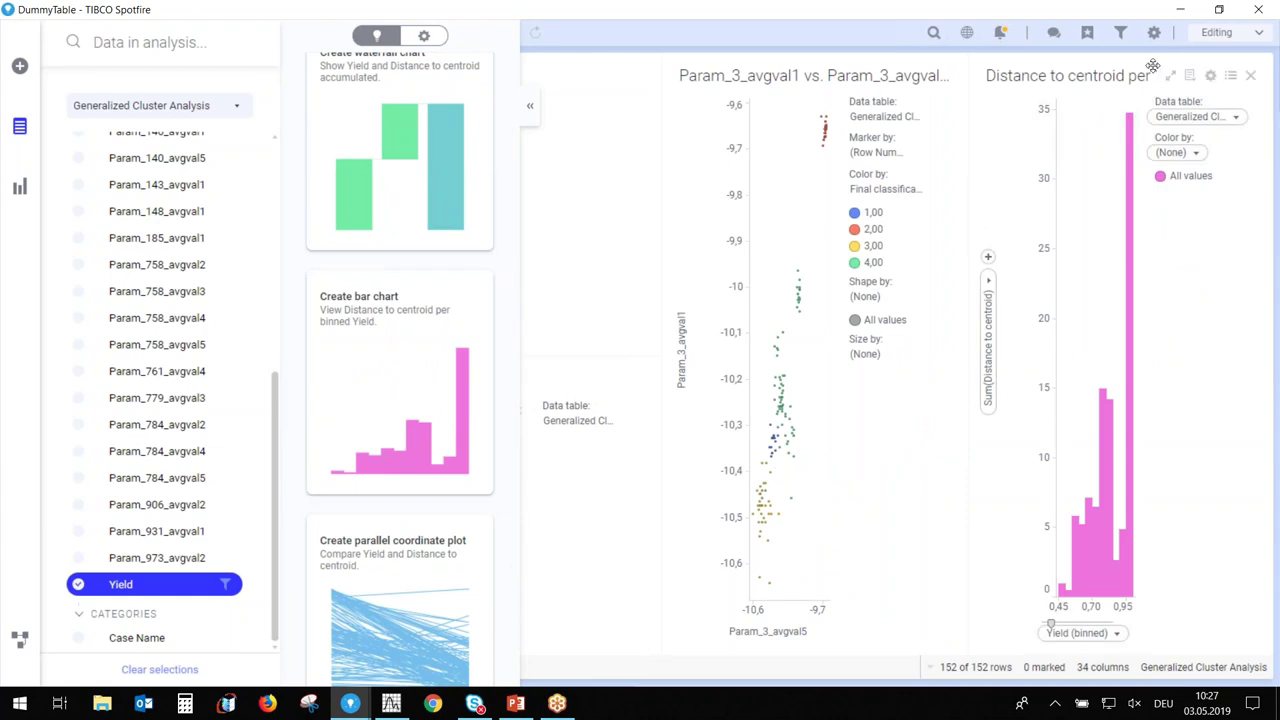
{"action": "left_click_drag", "start_coordinate": [1095, 70], "coordinate": [790, 560]}
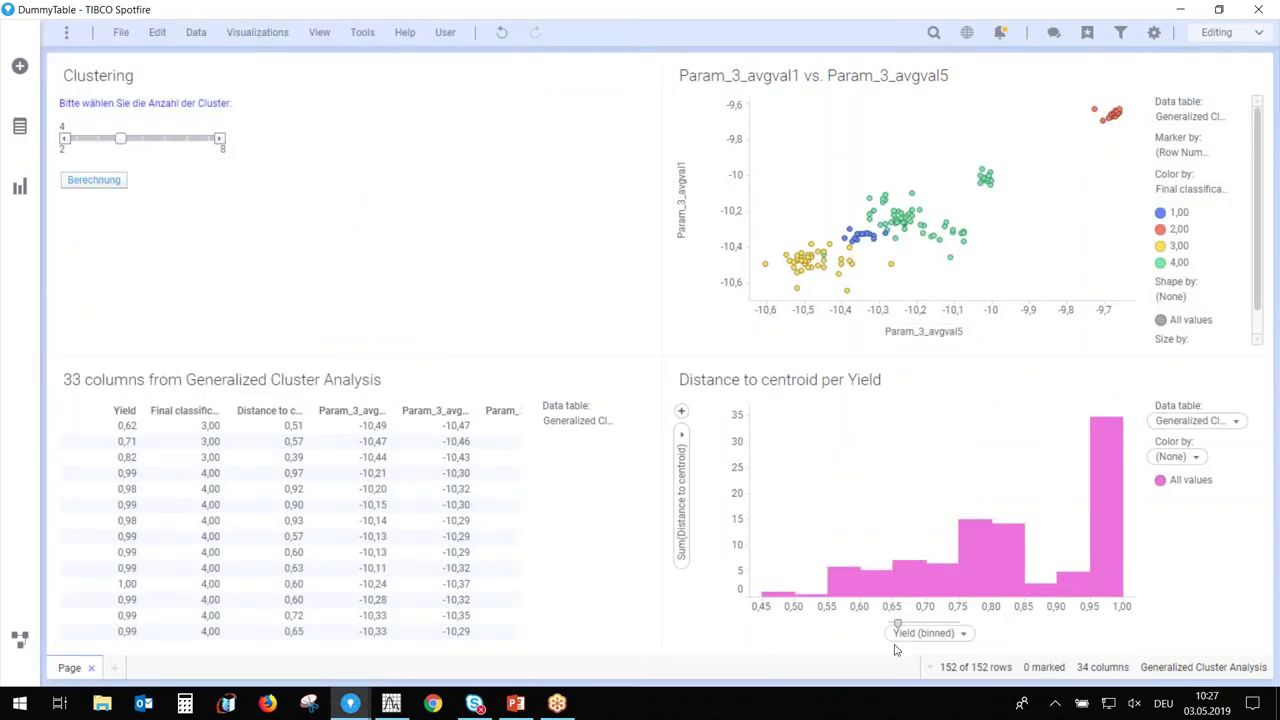
Trellis the Distance to centroid bar chart by the Final classification column, giving one panel per cluster
{"action": "mouse_move", "coordinate": [893, 562]}
{"action": "left_click", "coordinate": [26, 132]}
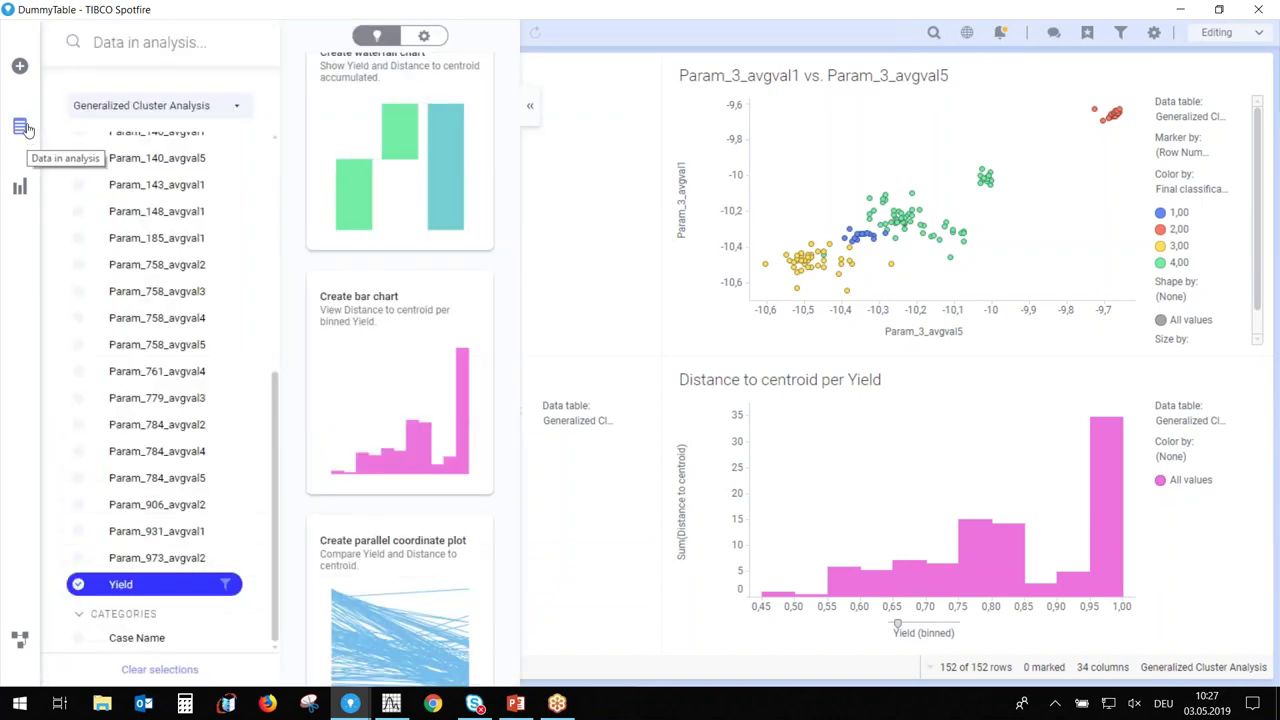
{"action": "scroll", "coordinate": [115, 285], "scroll_direction": "up", "scroll_amount": 8}
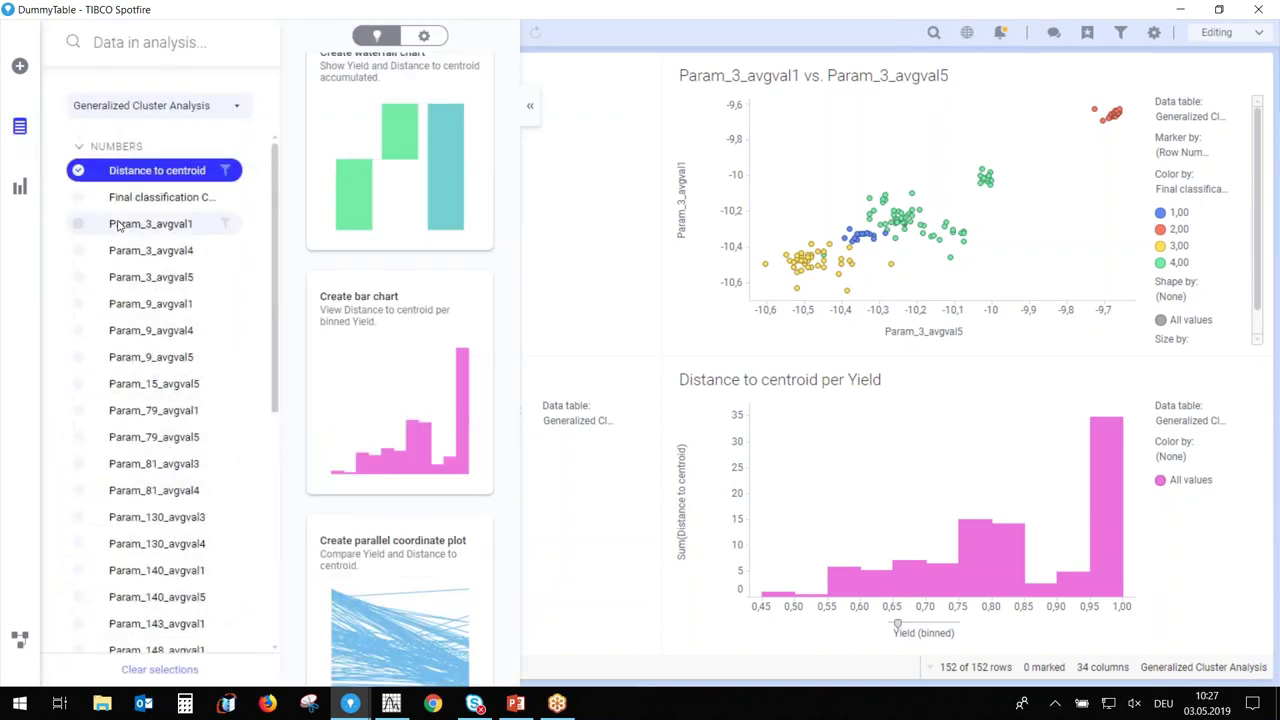
{"action": "left_click_drag", "start_coordinate": [160, 198], "coordinate": [967, 517]}
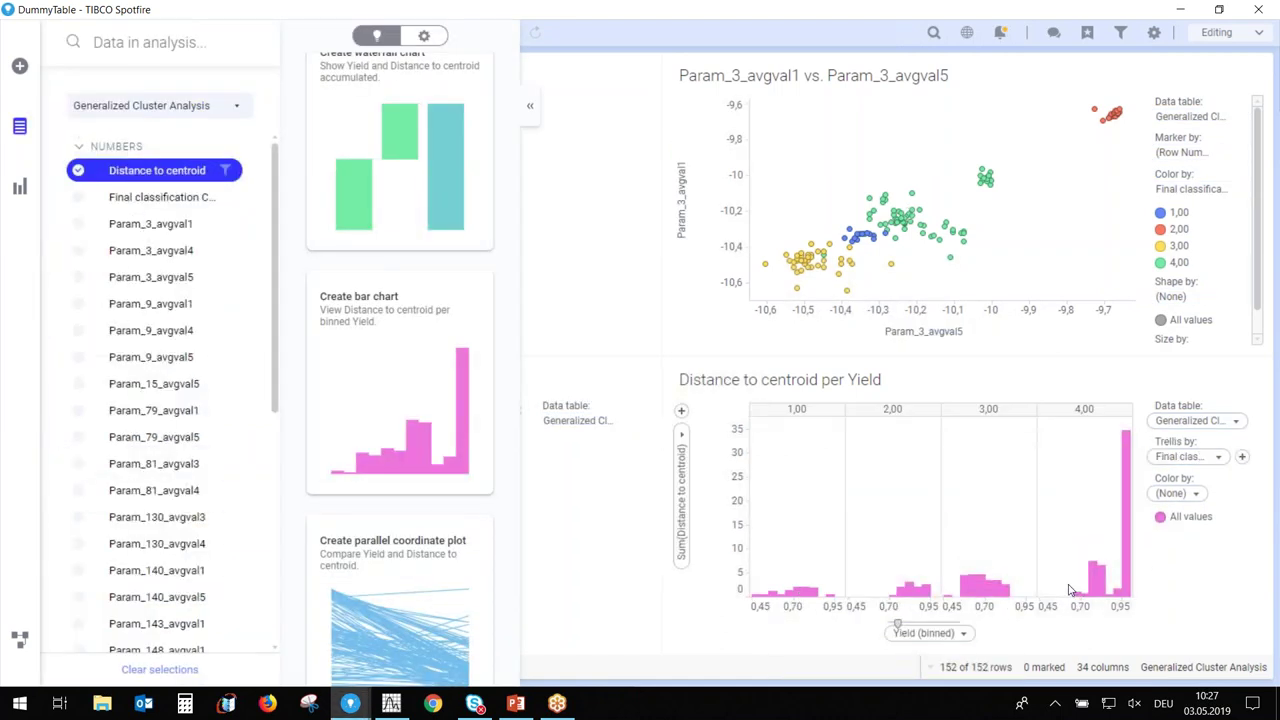
Color the bar chart by Final classification Calculated cluster number with the aggregation set to (None)
{"action": "left_click", "coordinate": [1192, 493]}
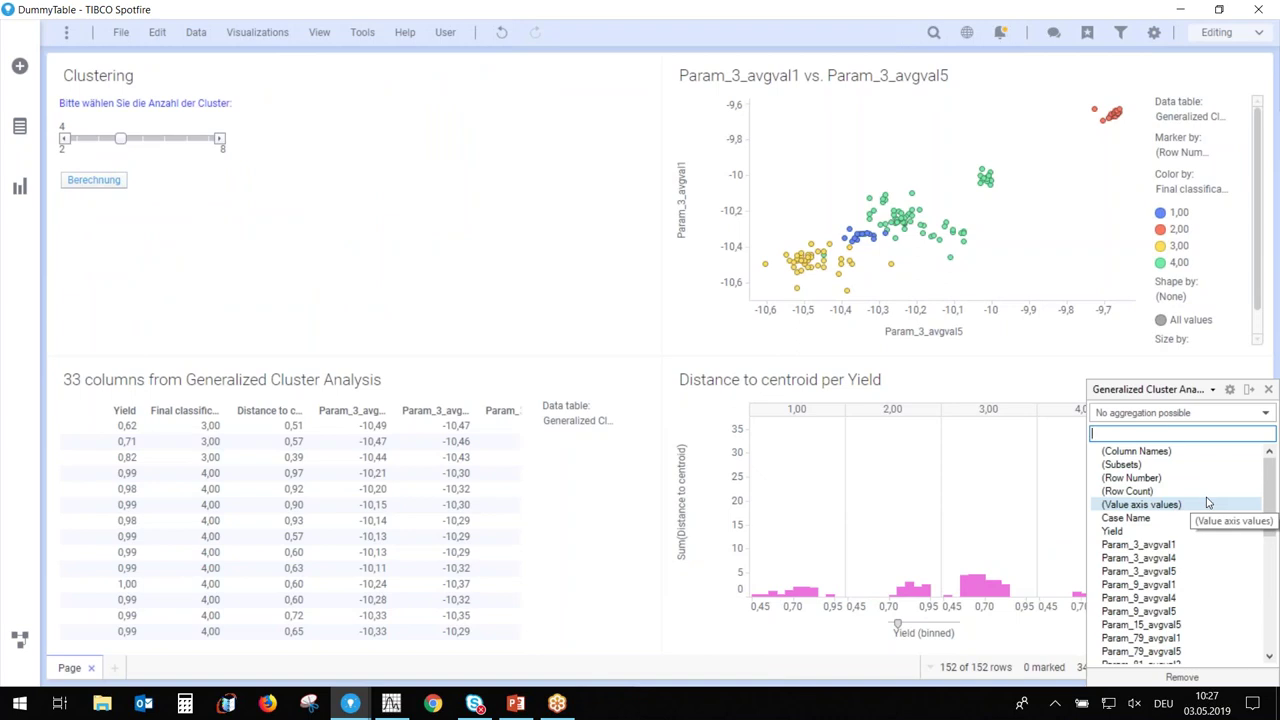
{"action": "scroll", "coordinate": [1212, 537], "scroll_direction": "down", "scroll_amount": 10}
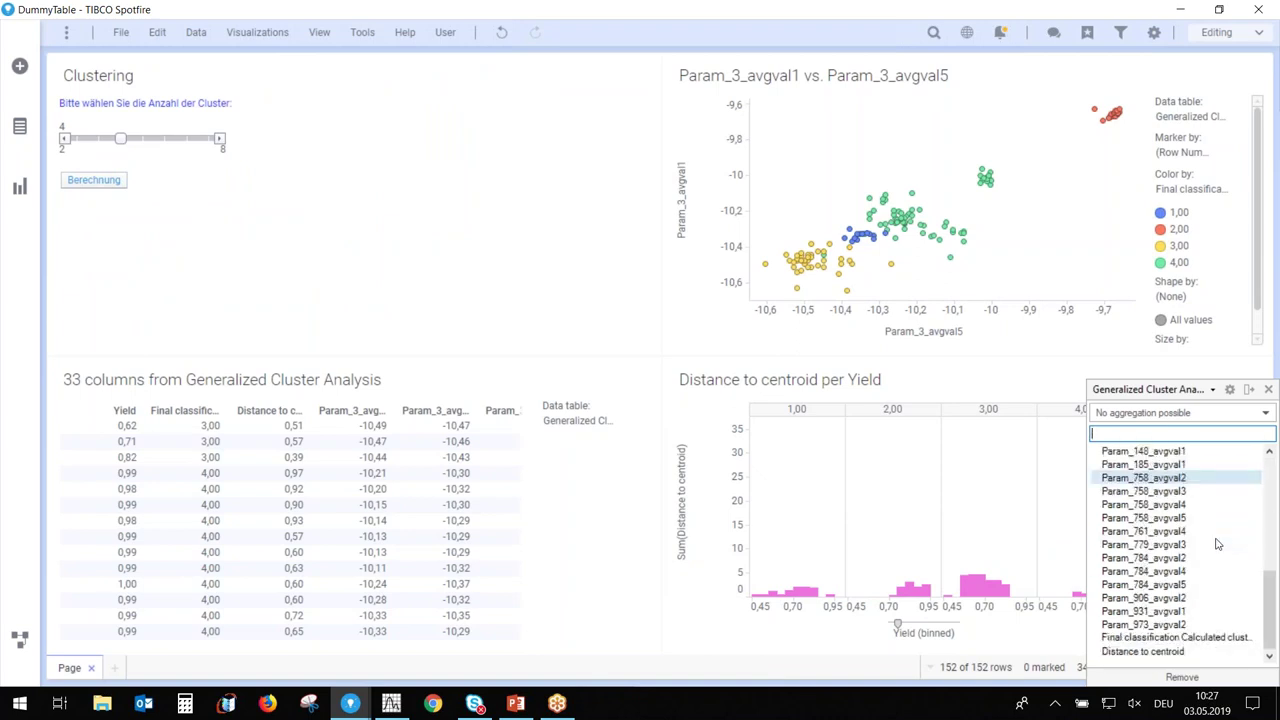
{"action": "left_click", "coordinate": [1195, 638]}
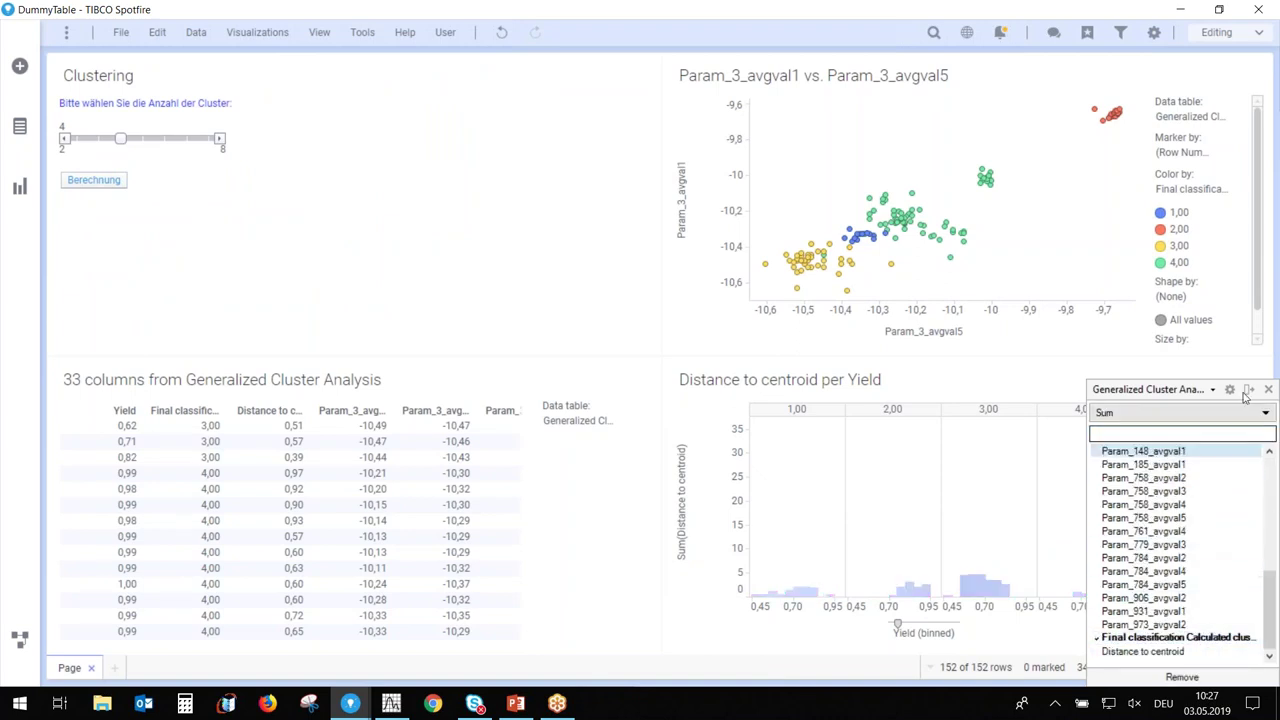
{"action": "left_click", "coordinate": [1267, 418]}
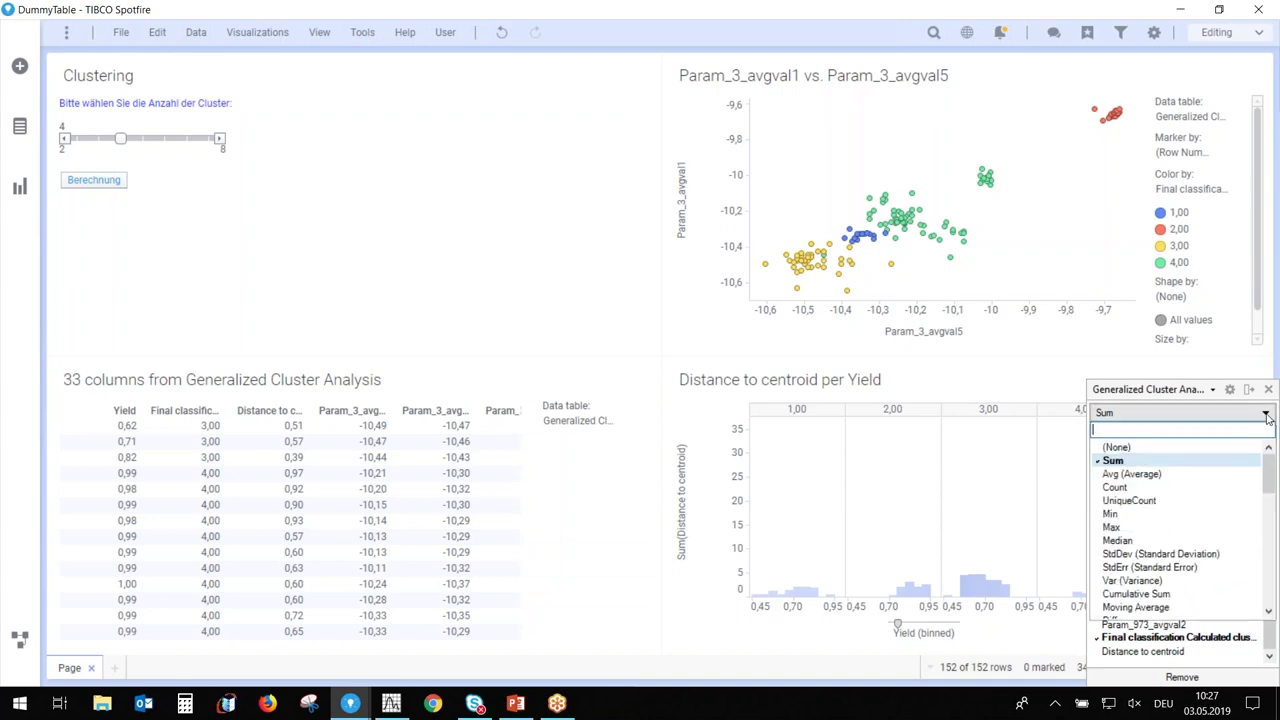
{"action": "left_click", "coordinate": [1169, 456]}
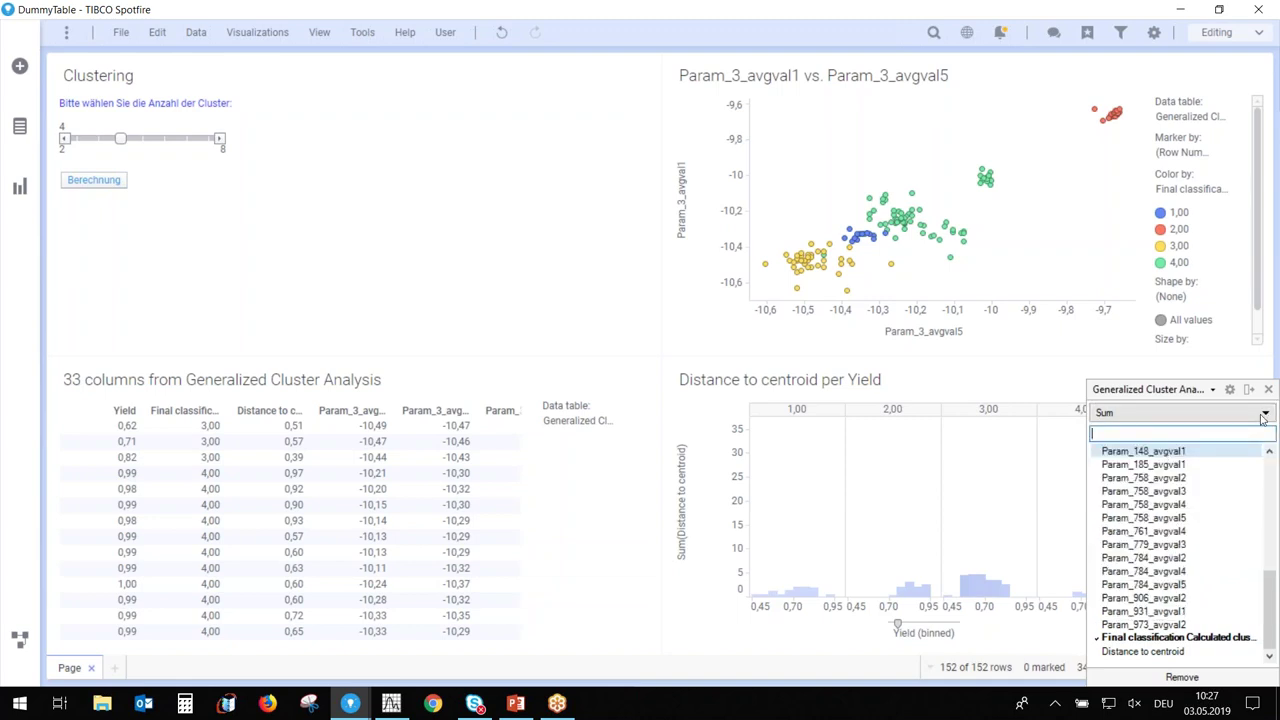
{"action": "left_click", "coordinate": [1240, 413]}
{"action": "left_click", "coordinate": [1195, 446]}
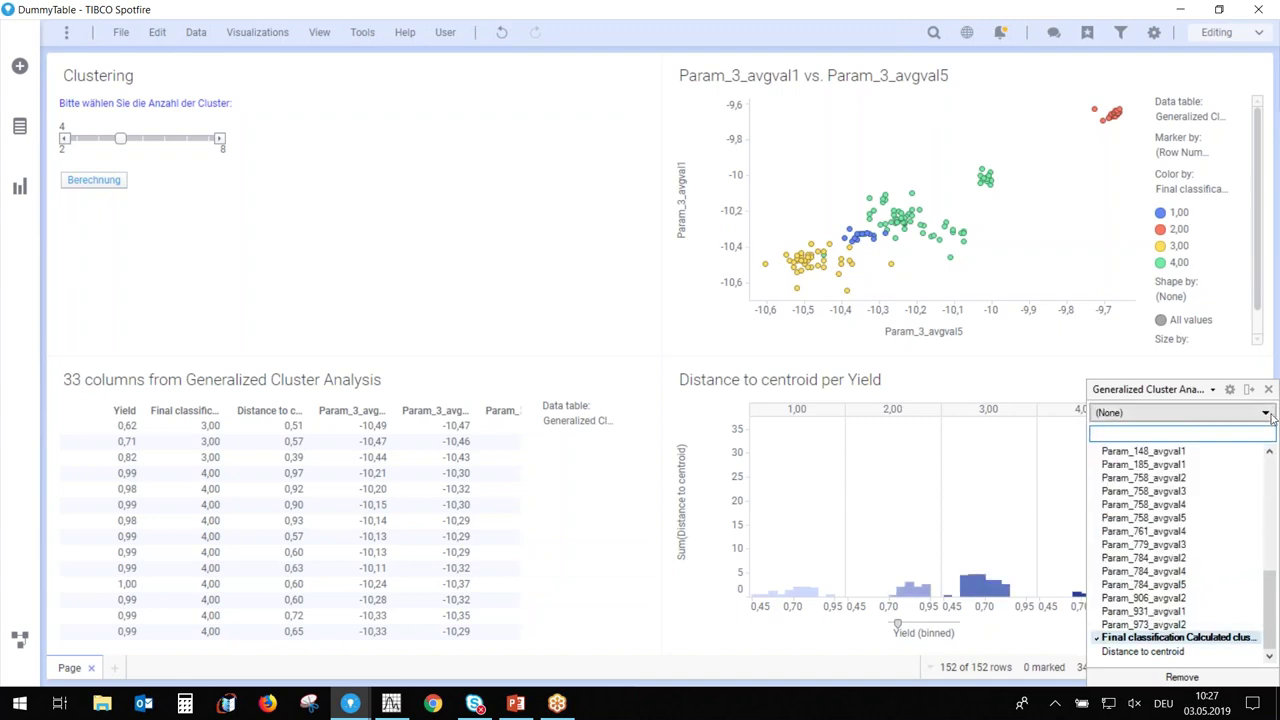
{"action": "left_click", "coordinate": [1266, 413]}
{"action": "left_click", "coordinate": [1270, 415]}
{"action": "key", "text": "Escape"}
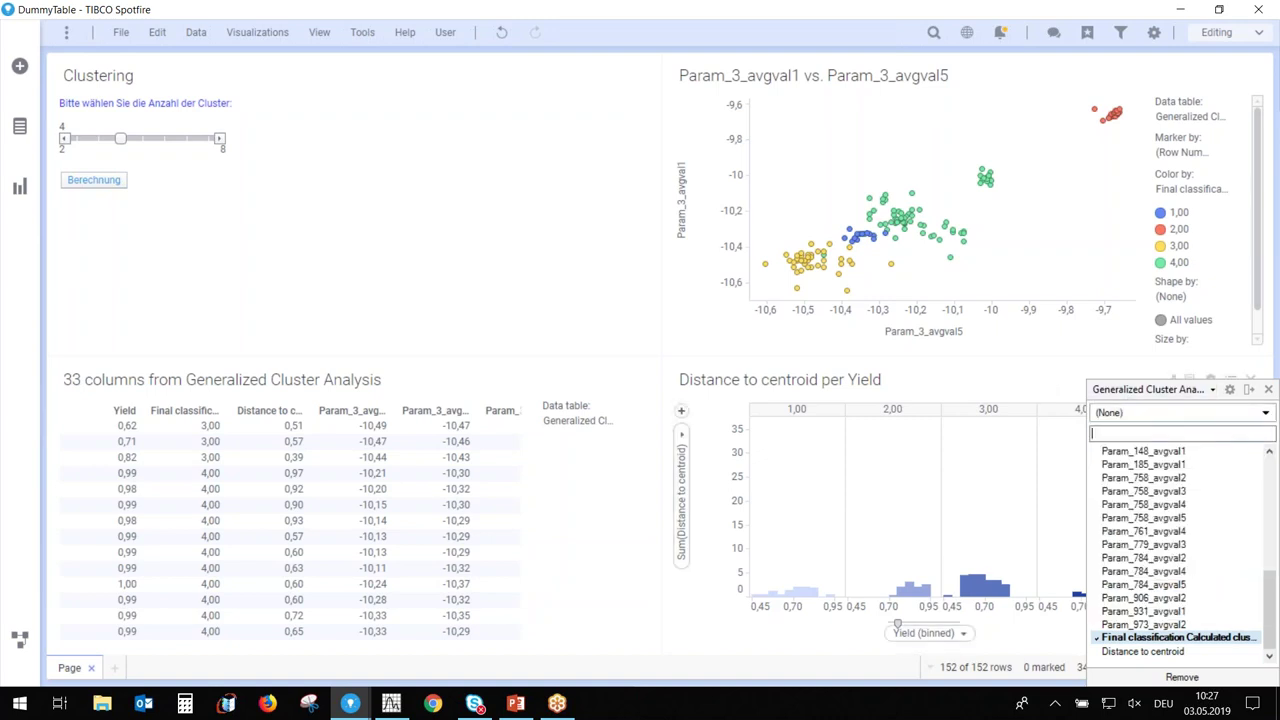
{"action": "left_click", "coordinate": [1268, 390]}
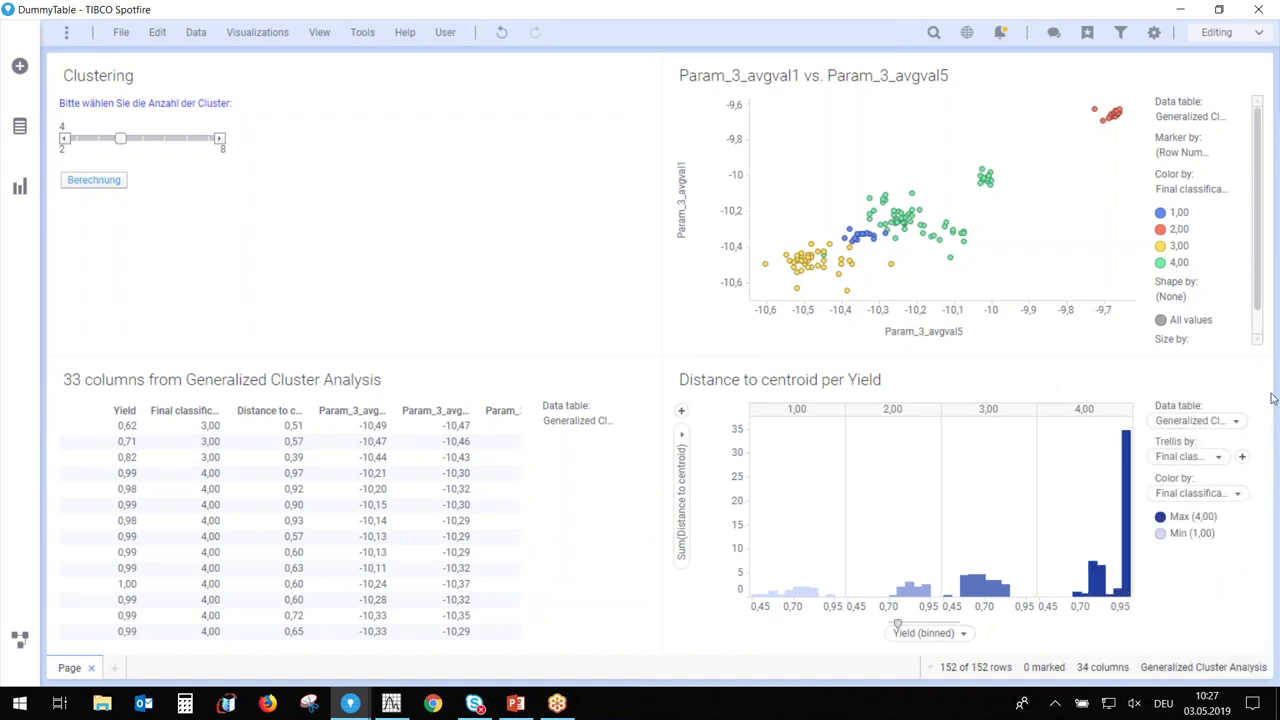
Change the bar chart's color mode to Unique values in its visualization properties
{"action": "left_click", "coordinate": [1211, 381]}
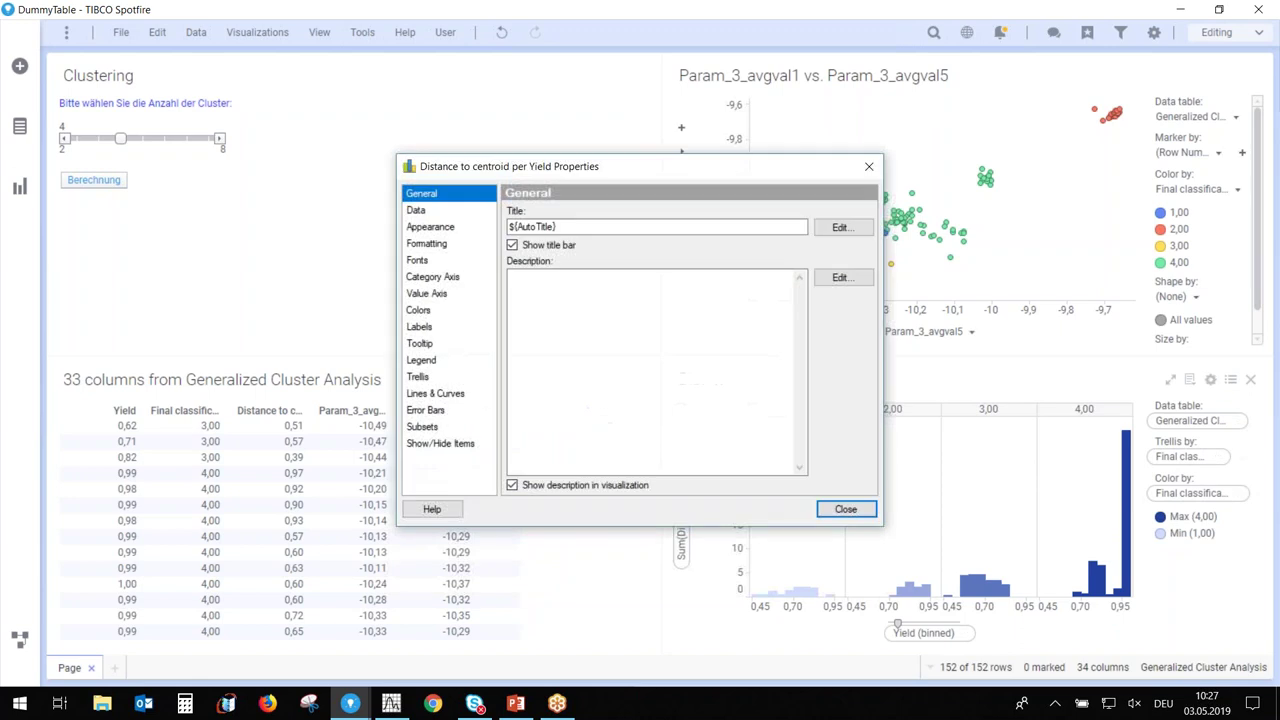
{"action": "left_click", "coordinate": [419, 311]}
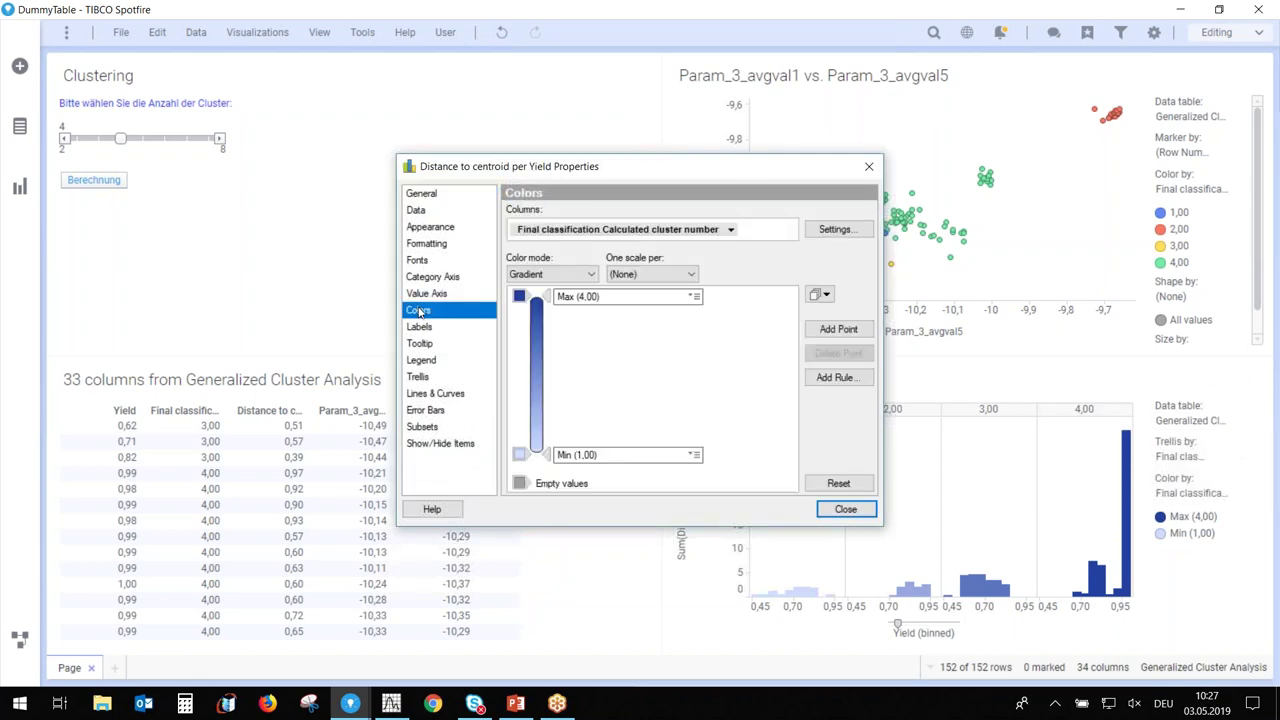
{"action": "left_click", "coordinate": [580, 275]}
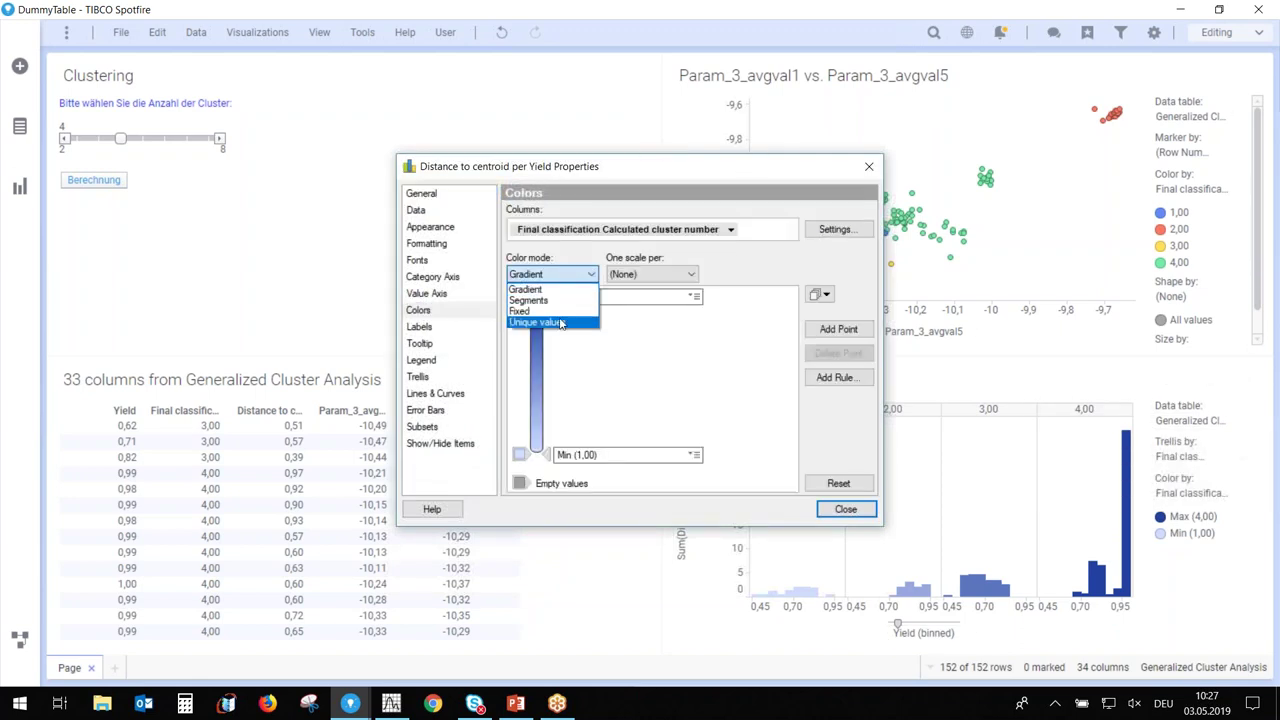
{"action": "left_click", "coordinate": [545, 322]}
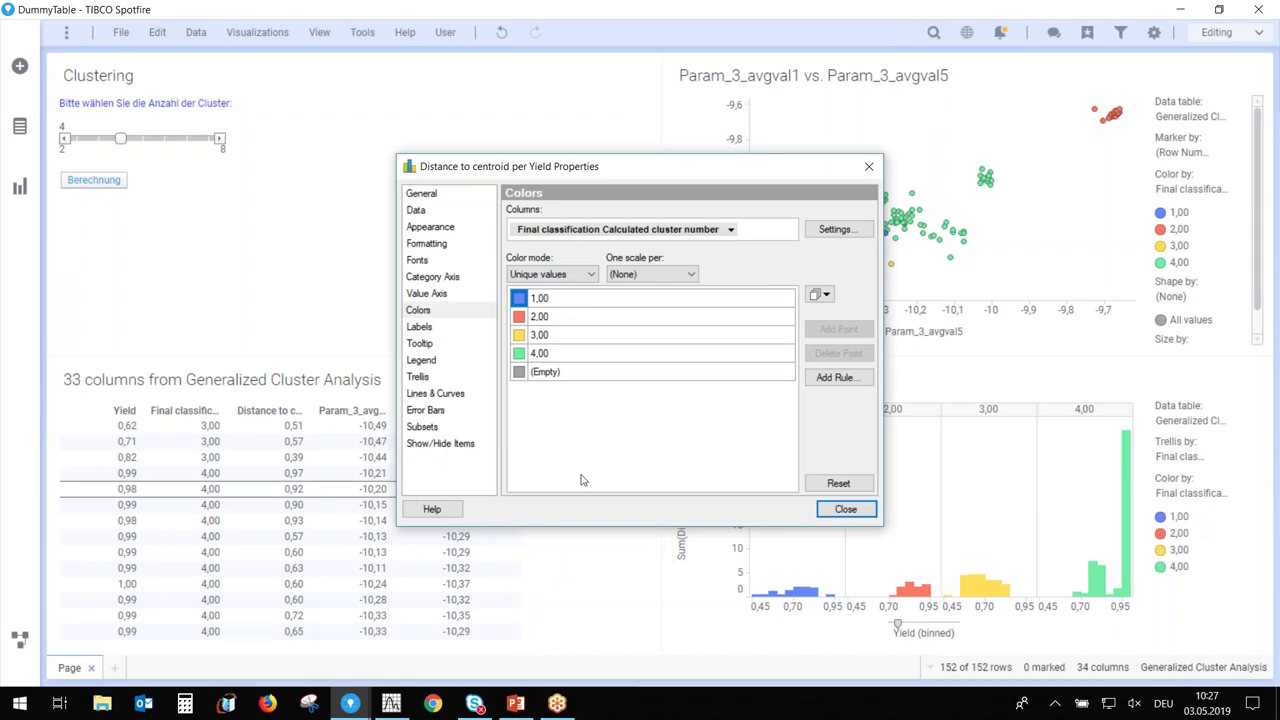
{"action": "left_click", "coordinate": [869, 166]}
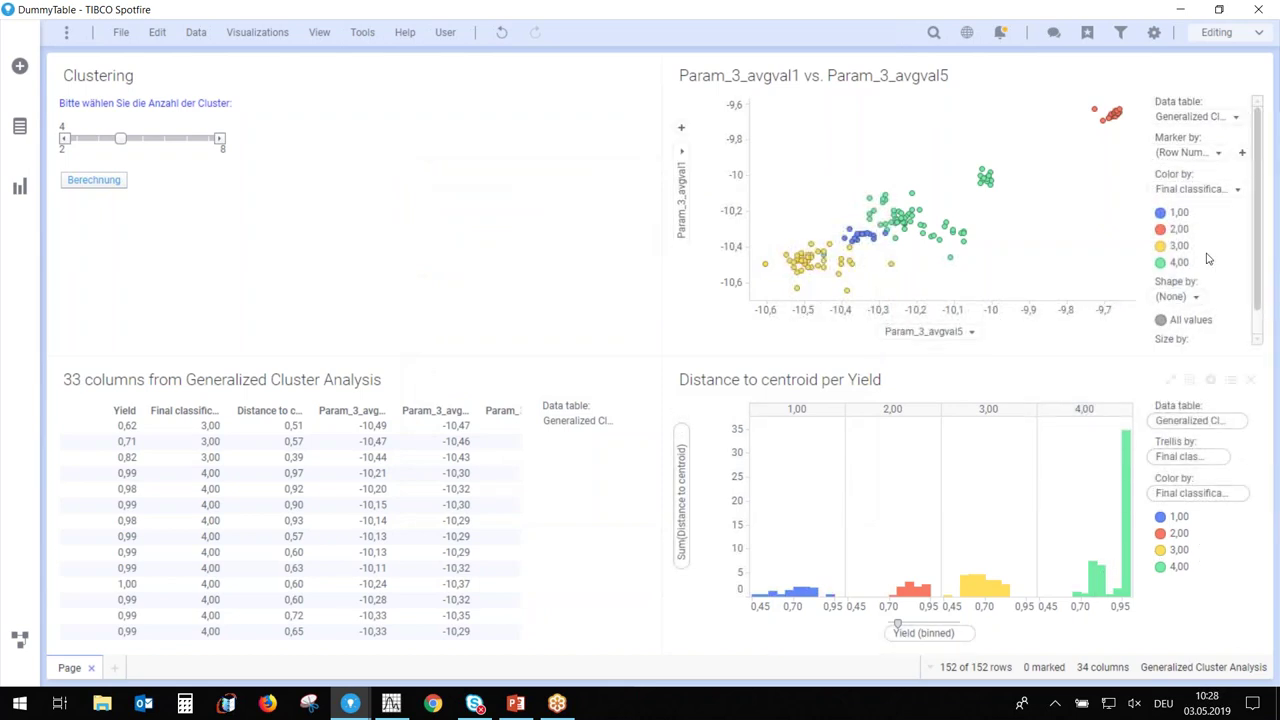
Set the aggregation of Distance to centroid on the bar chart's value axis to Avg (Average)
{"action": "left_click", "coordinate": [681, 445]}
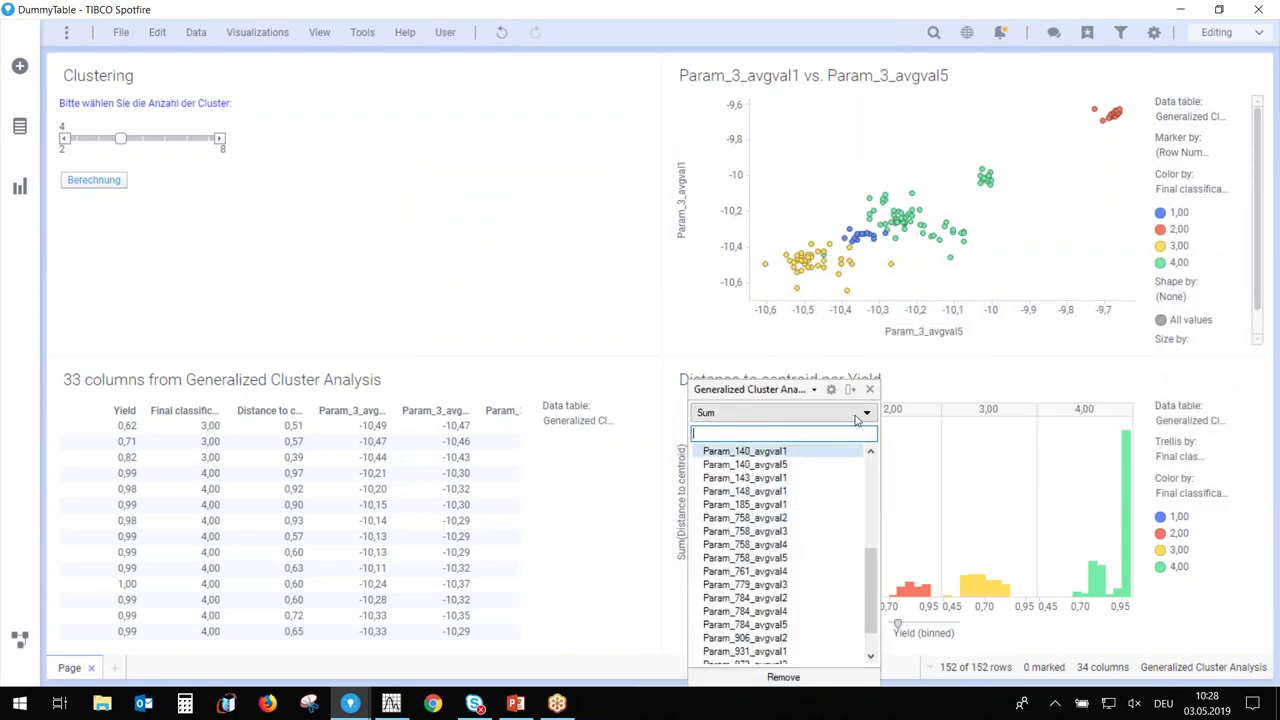
{"action": "left_click", "coordinate": [780, 412]}
{"action": "left_click", "coordinate": [733, 460]}
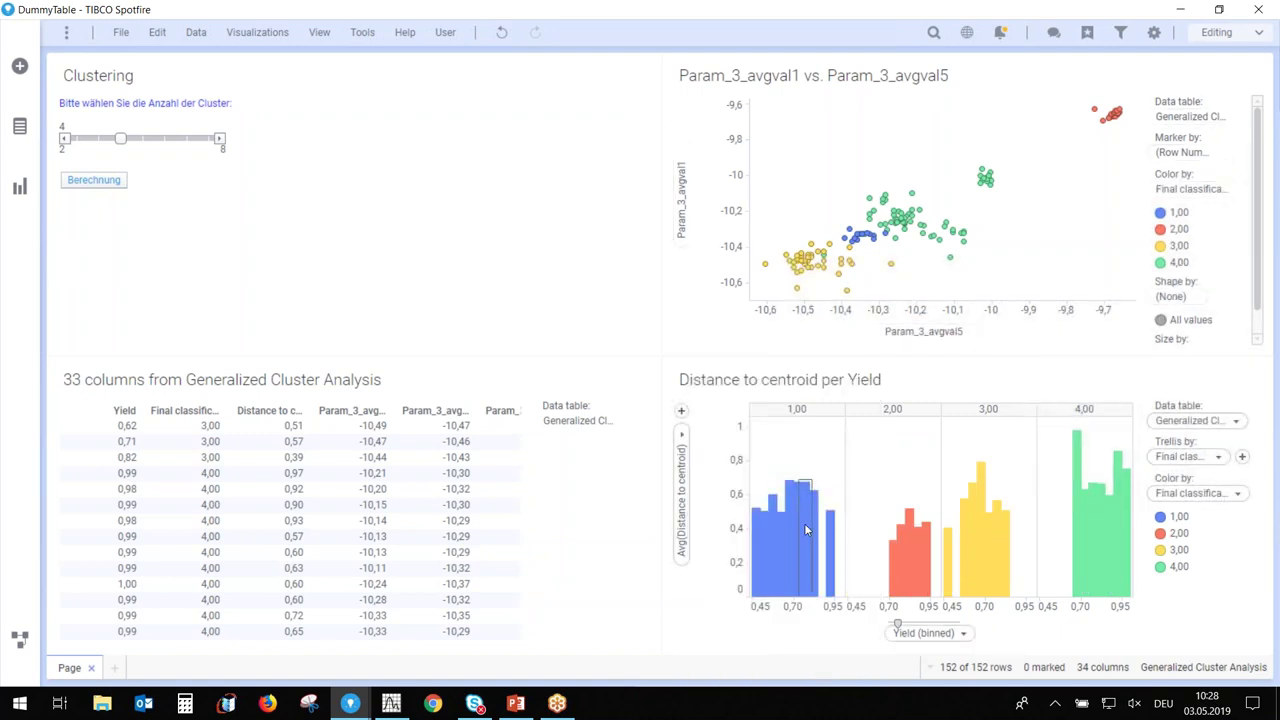
Mark single bars in clusters 1, 3 and 4 of the bar chart one after another and locate the marked rows in the table
{"action": "mouse_move", "coordinate": [805, 527]}
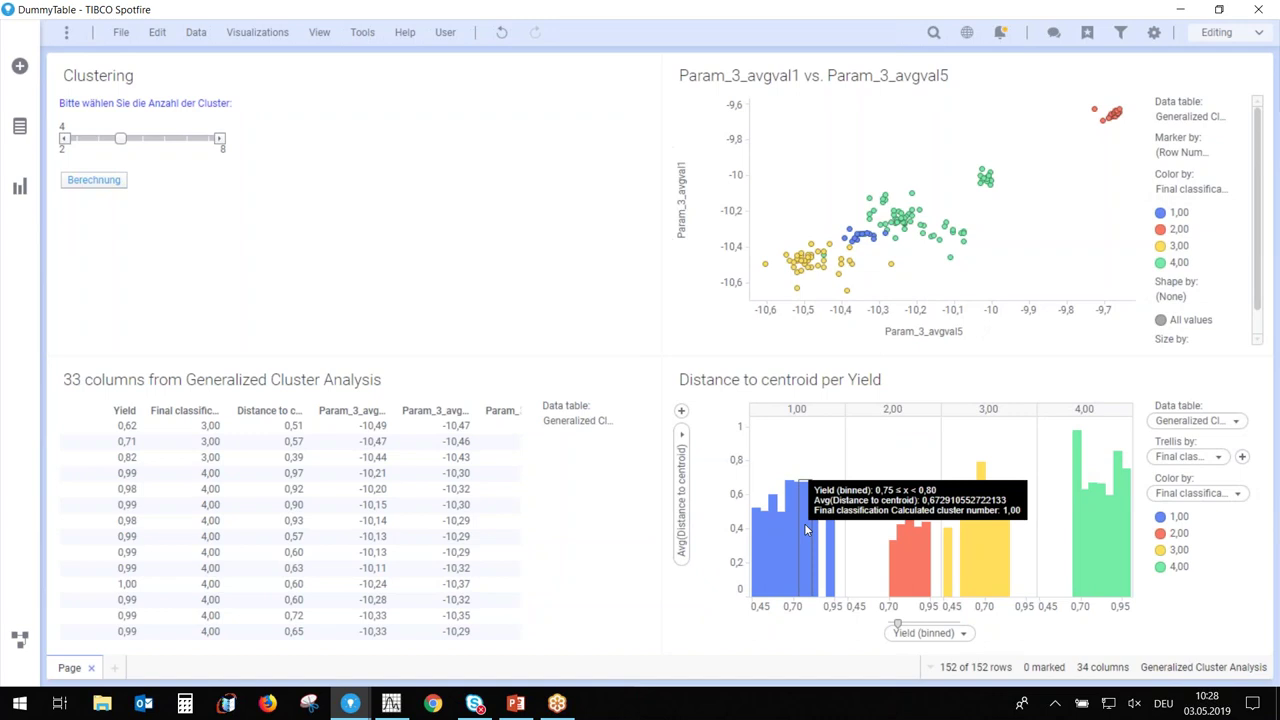
{"action": "left_click", "coordinate": [806, 528]}
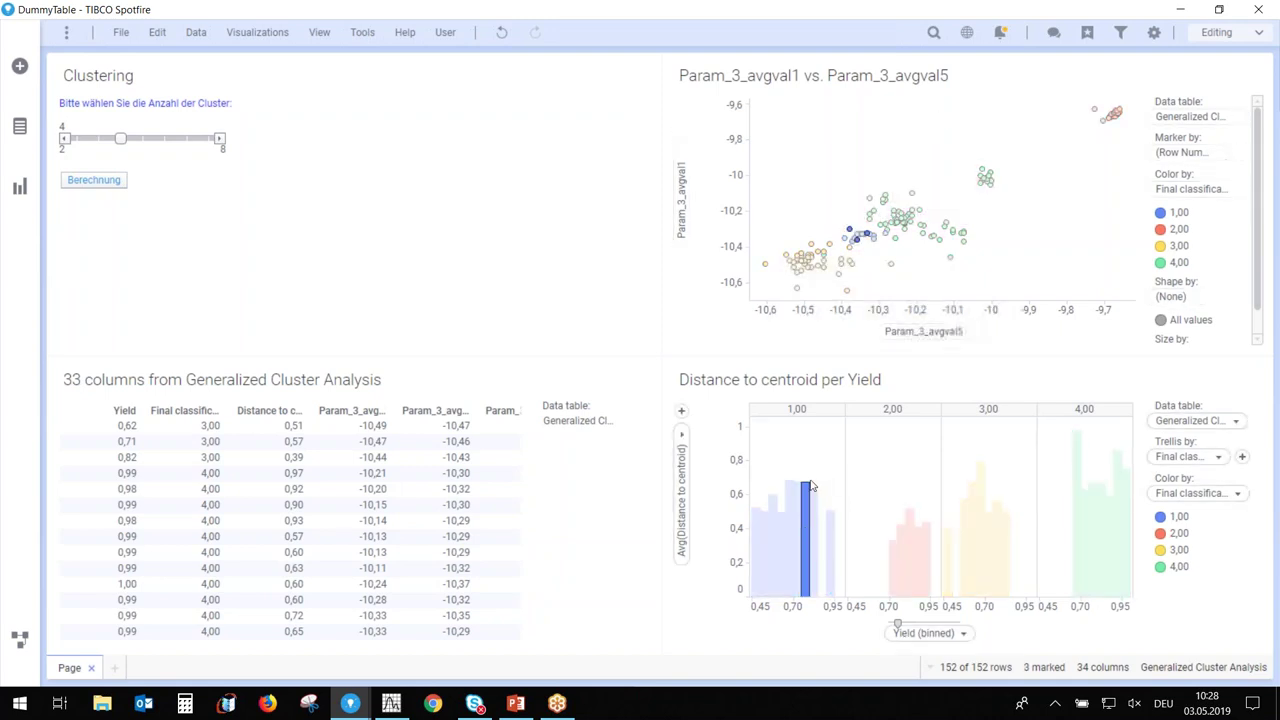
{"action": "mouse_move", "coordinate": [806, 490]}
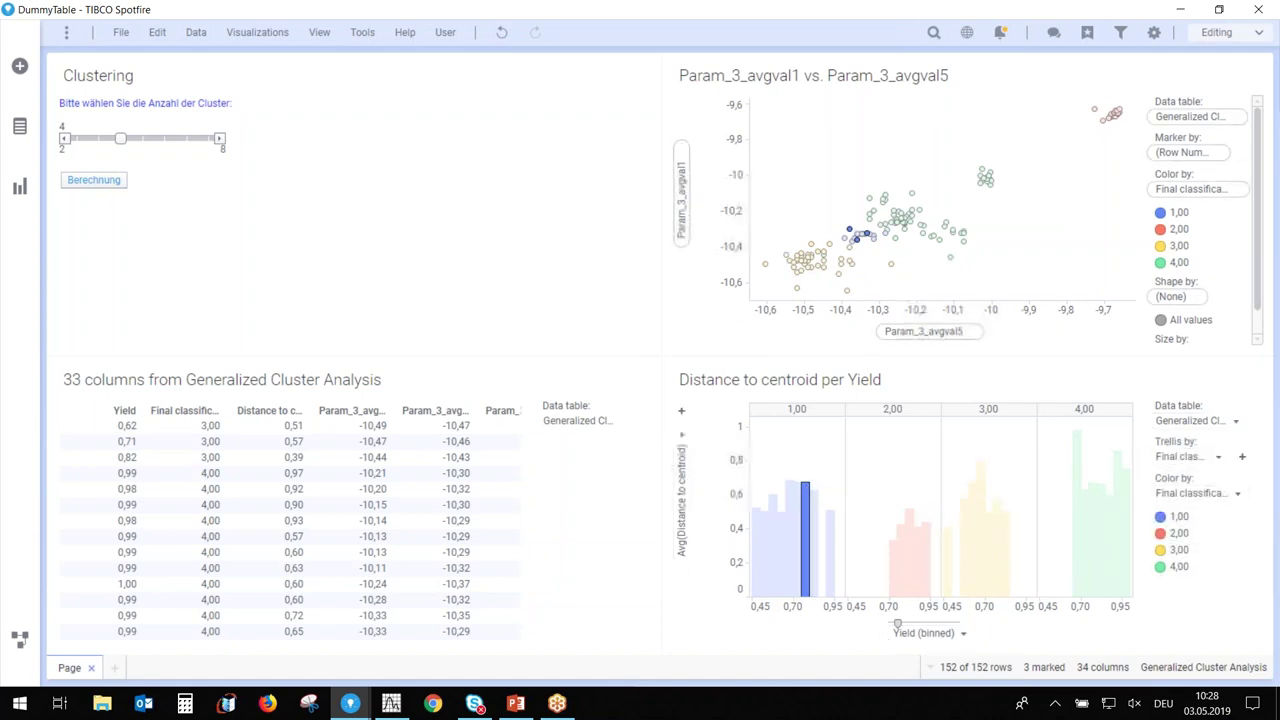
{"action": "left_click", "coordinate": [992, 543]}
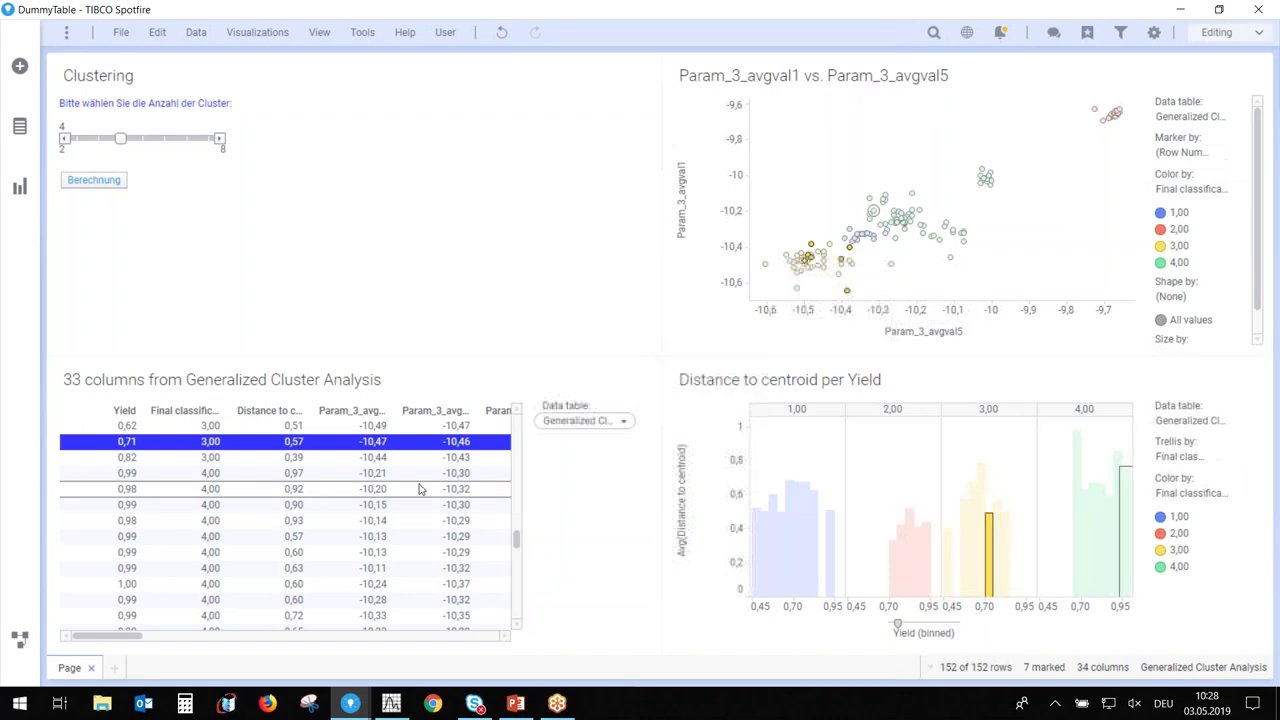
{"action": "left_click", "coordinate": [1117, 520]}
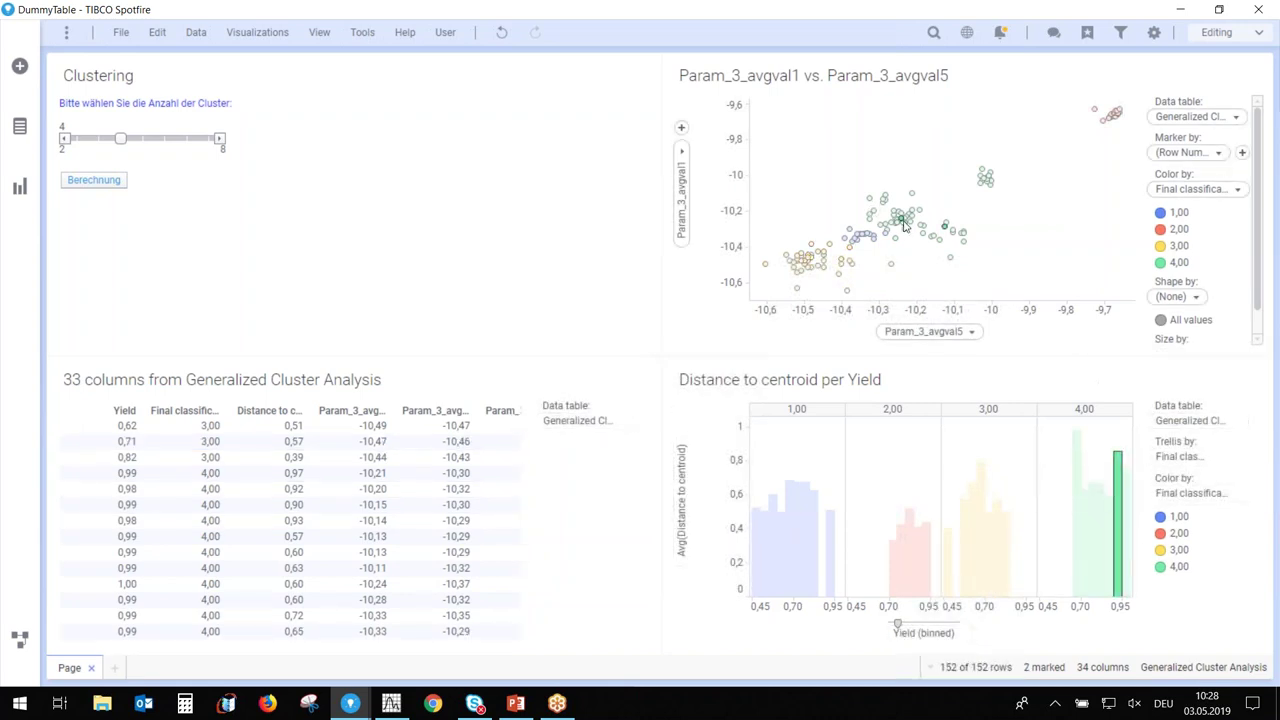
{"action": "scroll", "coordinate": [452, 515], "scroll_direction": "down", "scroll_amount": 8}
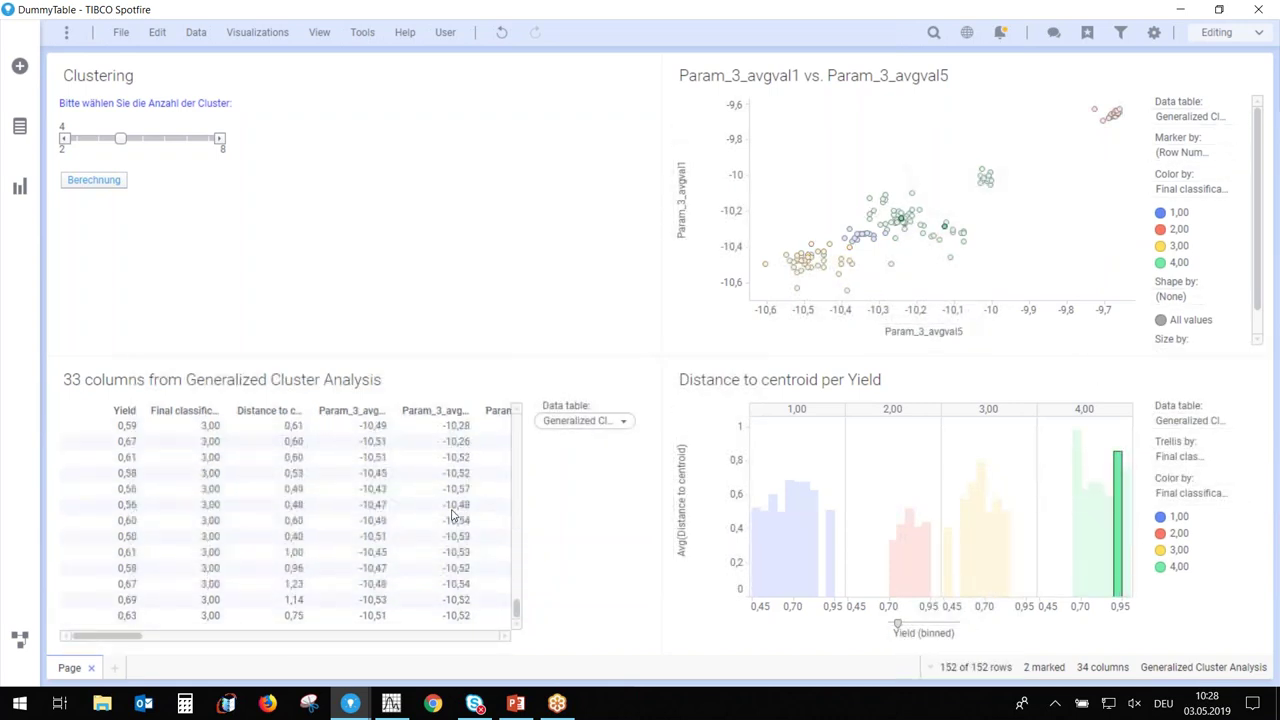
{"action": "scroll", "coordinate": [452, 515], "scroll_direction": "up", "scroll_amount": 5}
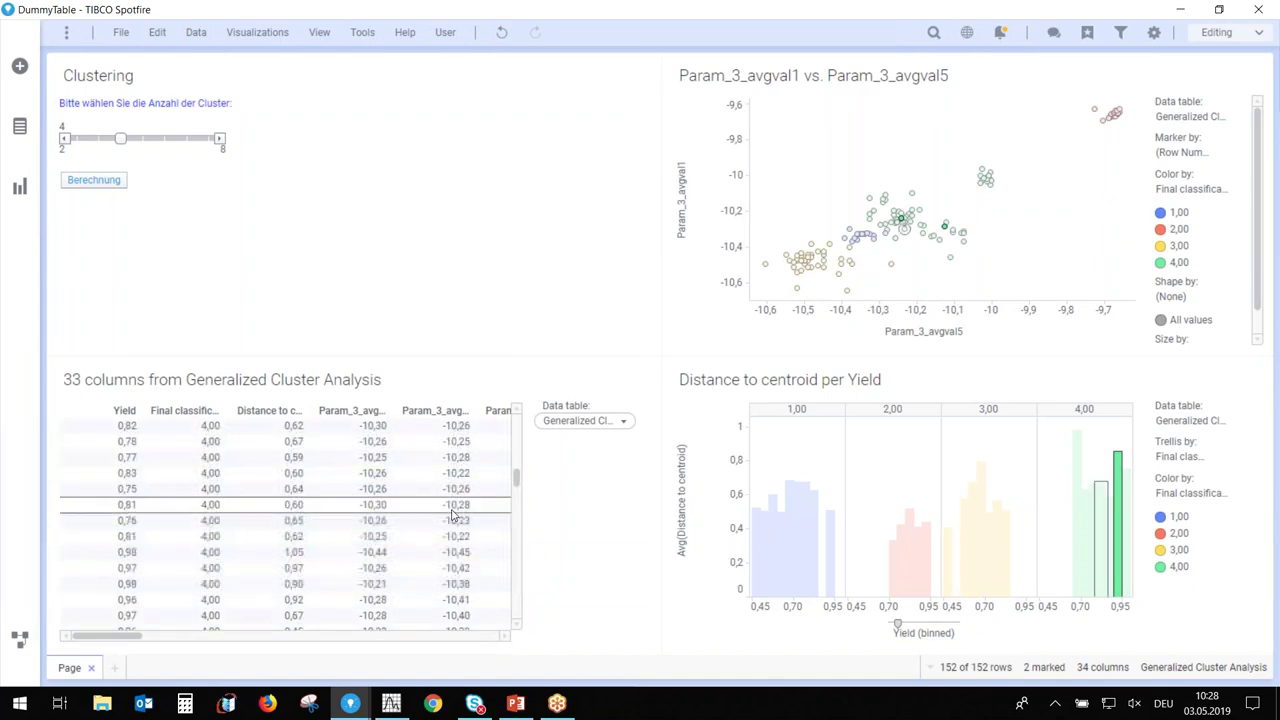
{"action": "scroll", "coordinate": [452, 515], "scroll_direction": "down", "scroll_amount": 4}
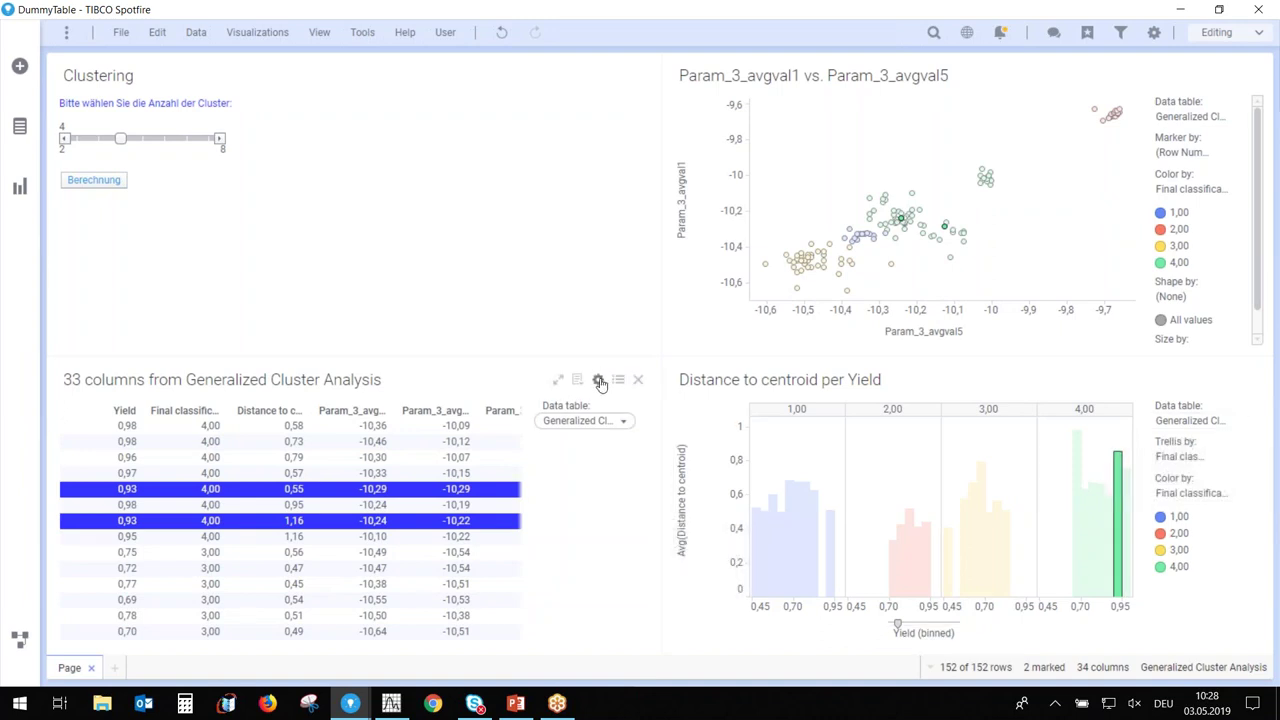
Limit the table's data to Marking, then mark the scatter plot group near -10 and one cluster 3 bar to list their rows
{"action": "left_click", "coordinate": [598, 384]}
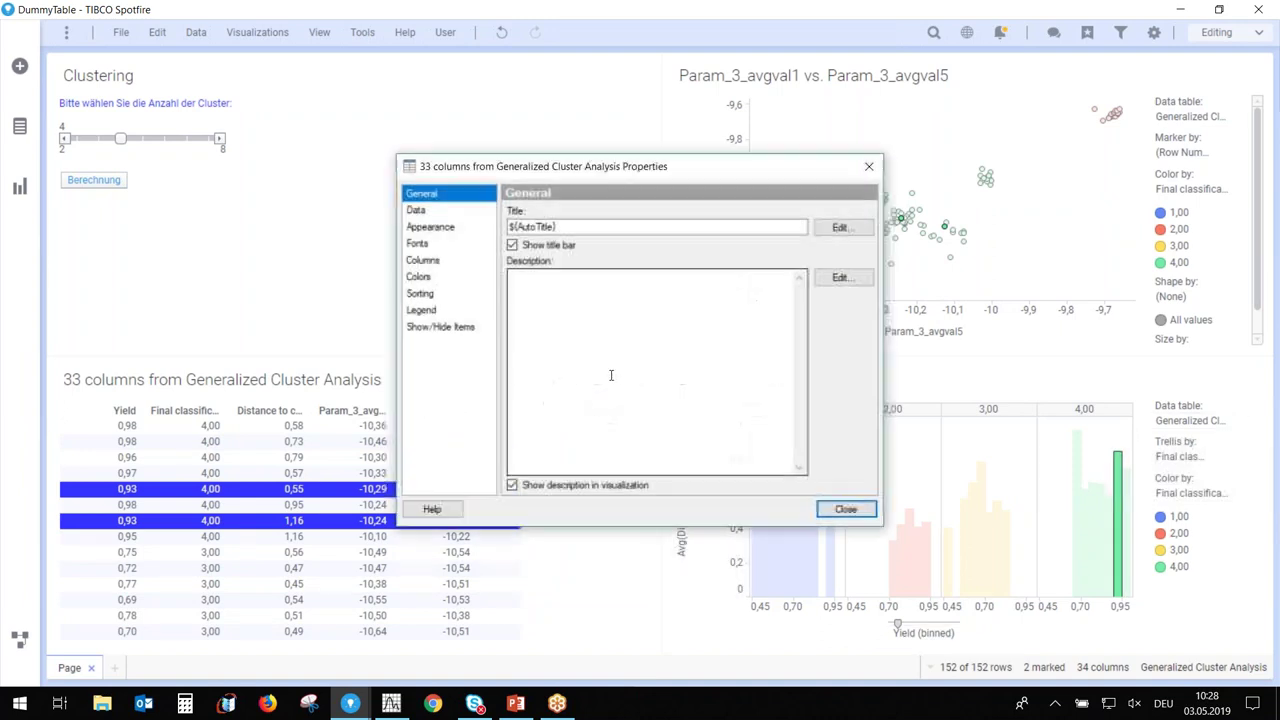
{"action": "left_click", "coordinate": [420, 212]}
{"action": "left_click", "coordinate": [514, 331]}
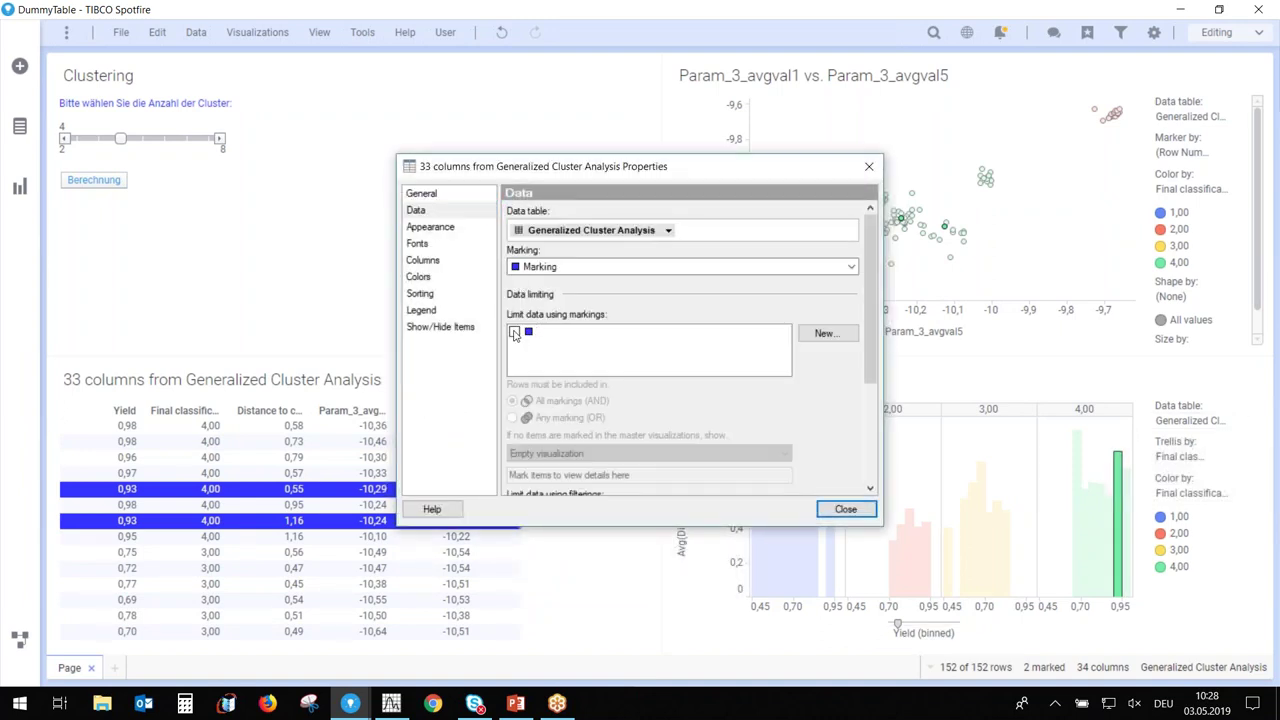
{"action": "left_click", "coordinate": [846, 510]}
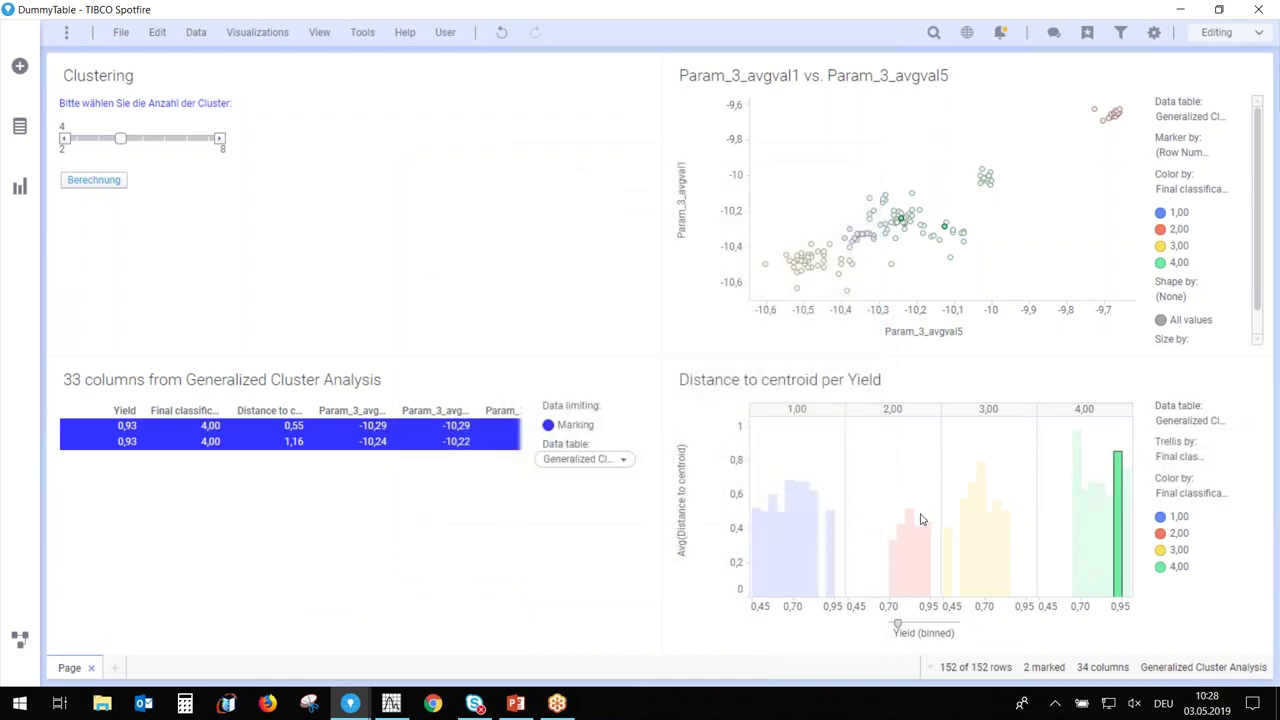
{"action": "left_click_drag", "start_coordinate": [979, 161], "coordinate": [1004, 194]}
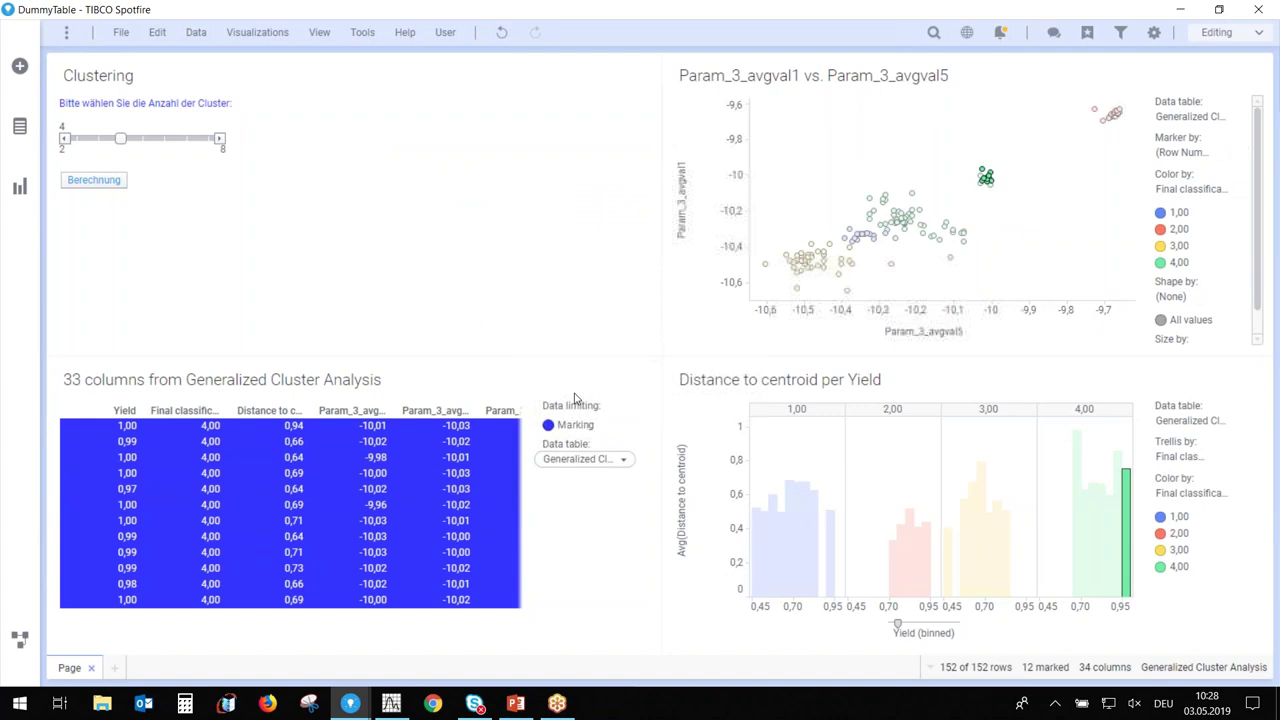
{"action": "left_click", "coordinate": [987, 535]}
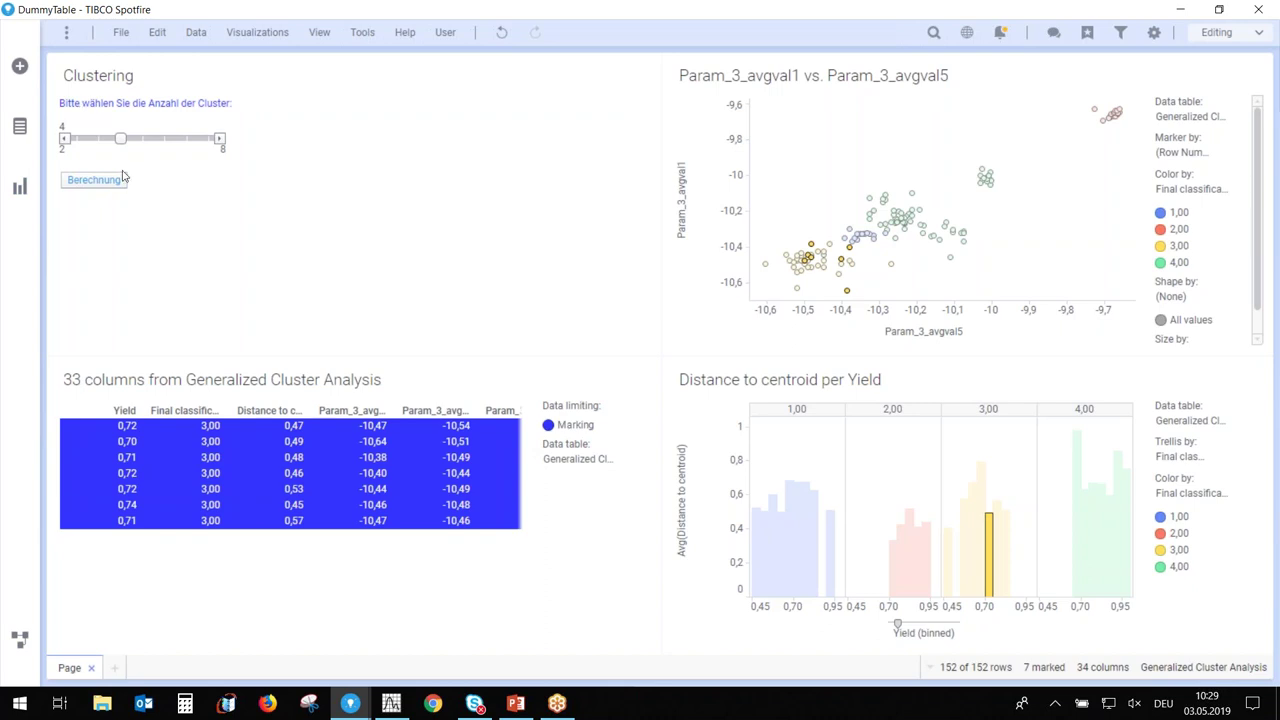
Switch to Statistica, maximize its window and close the Clustering and Data-30PredYield workspaces
{"action": "left_click", "coordinate": [1181, 10]}
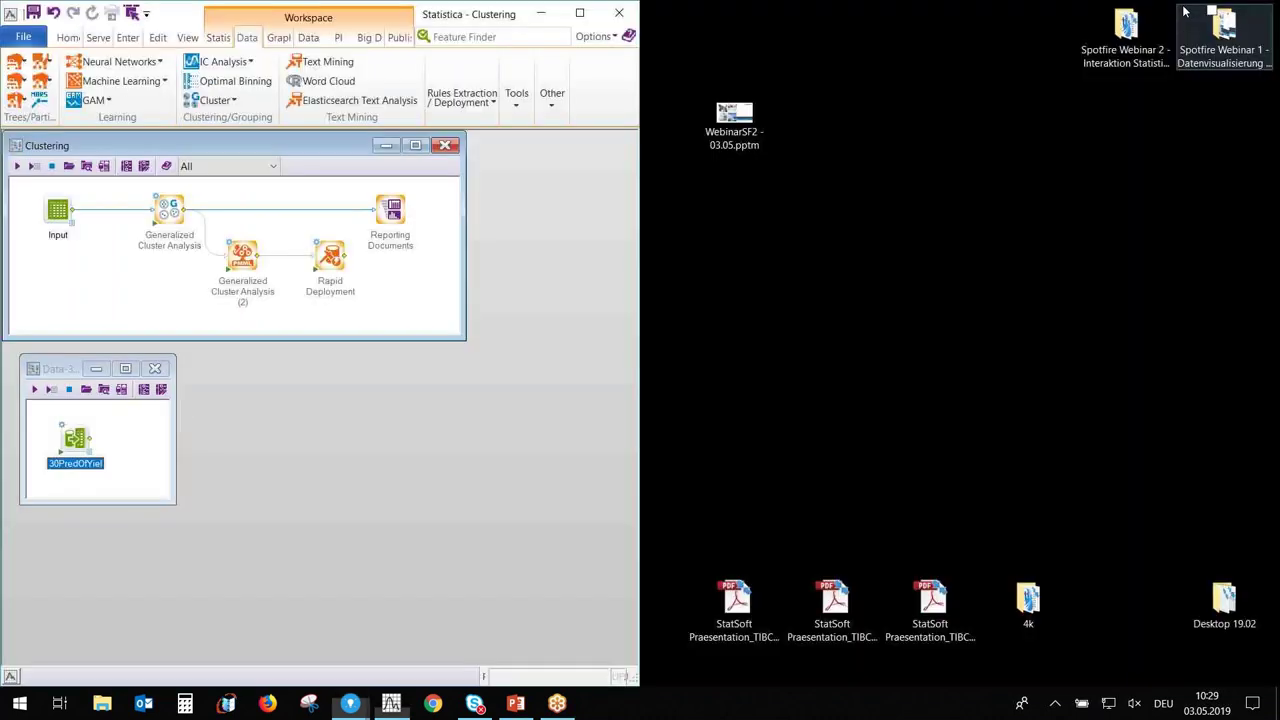
{"action": "left_click_drag", "start_coordinate": [180, 18], "coordinate": [318, 85]}
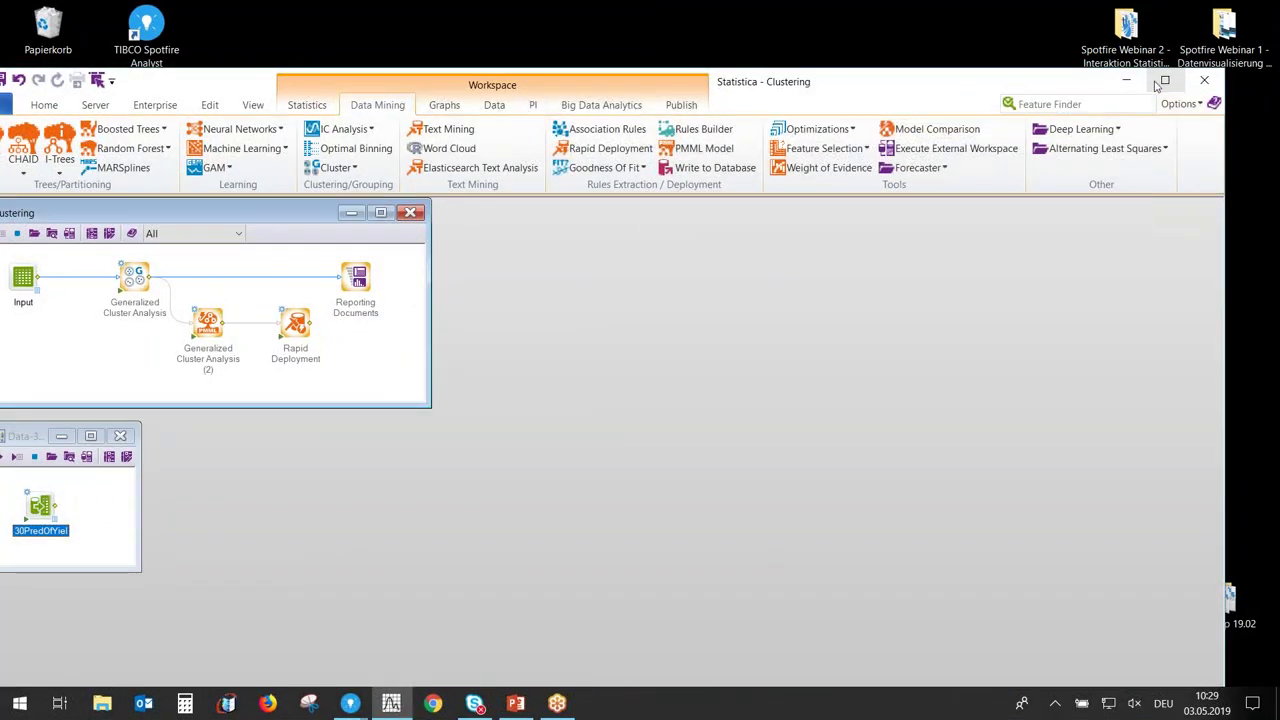
{"action": "left_click", "coordinate": [1164, 81]}
{"action": "left_click", "coordinate": [446, 140]}
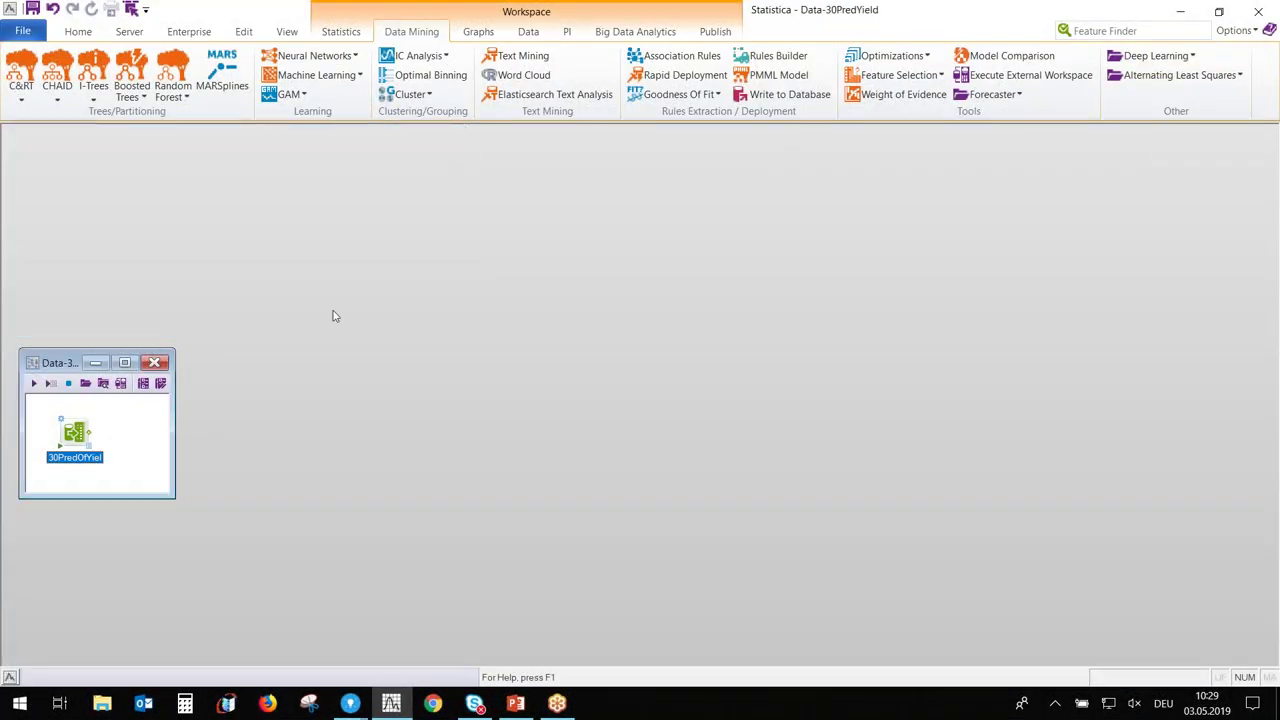
{"action": "left_click", "coordinate": [154, 362]}
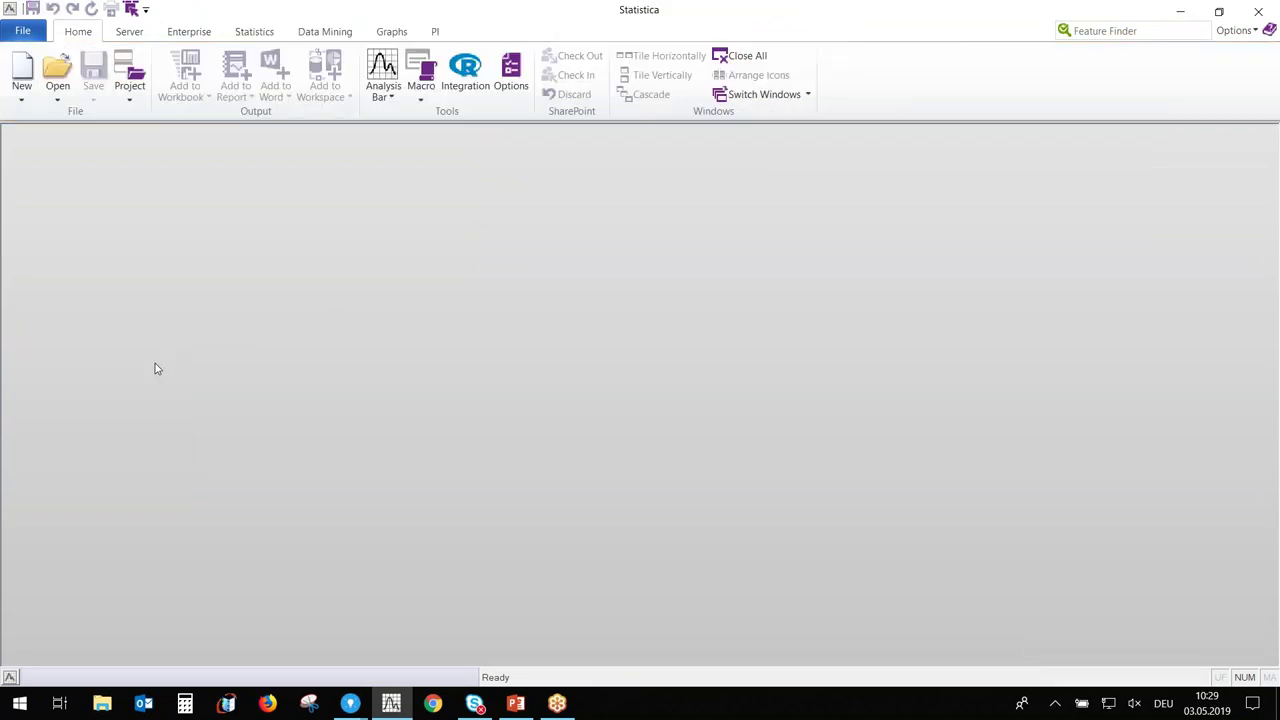
Browse the Enterprise analyses, collapse Spotfire's Clustering folder and expand the Data and Workspace folders under WeatherData
{"action": "left_click", "coordinate": [189, 31]}
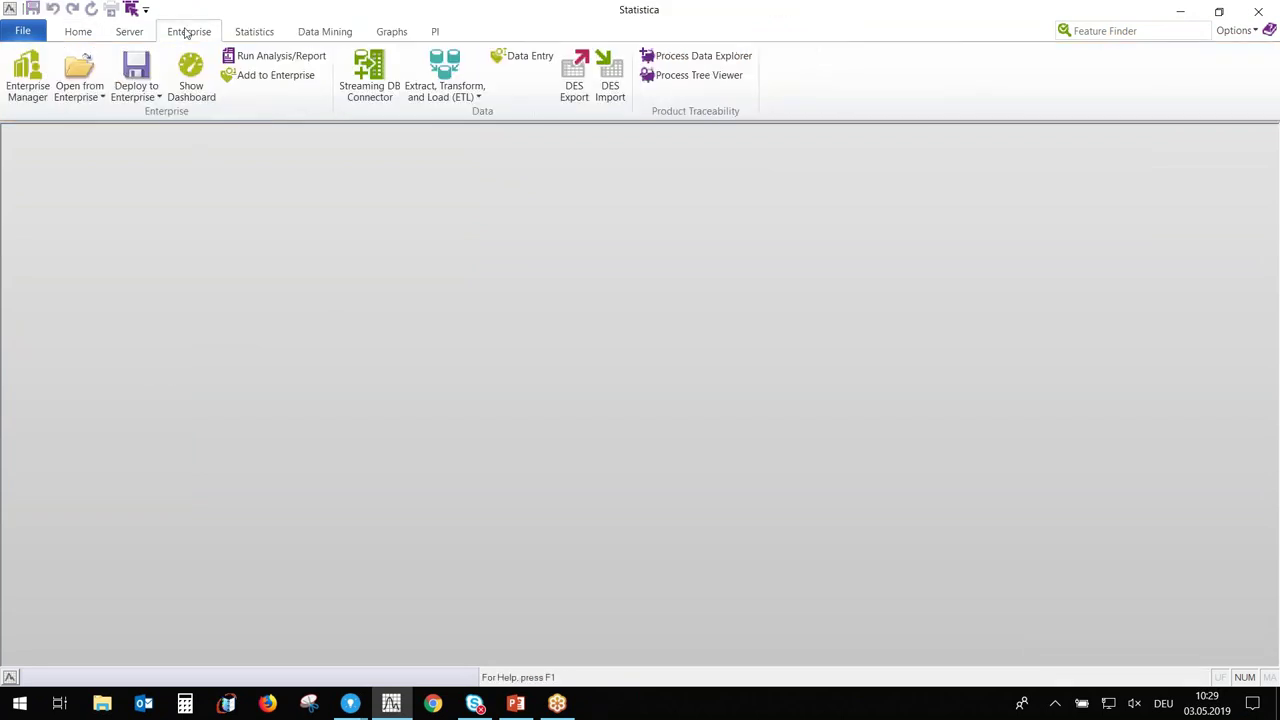
{"action": "left_click", "coordinate": [260, 56]}
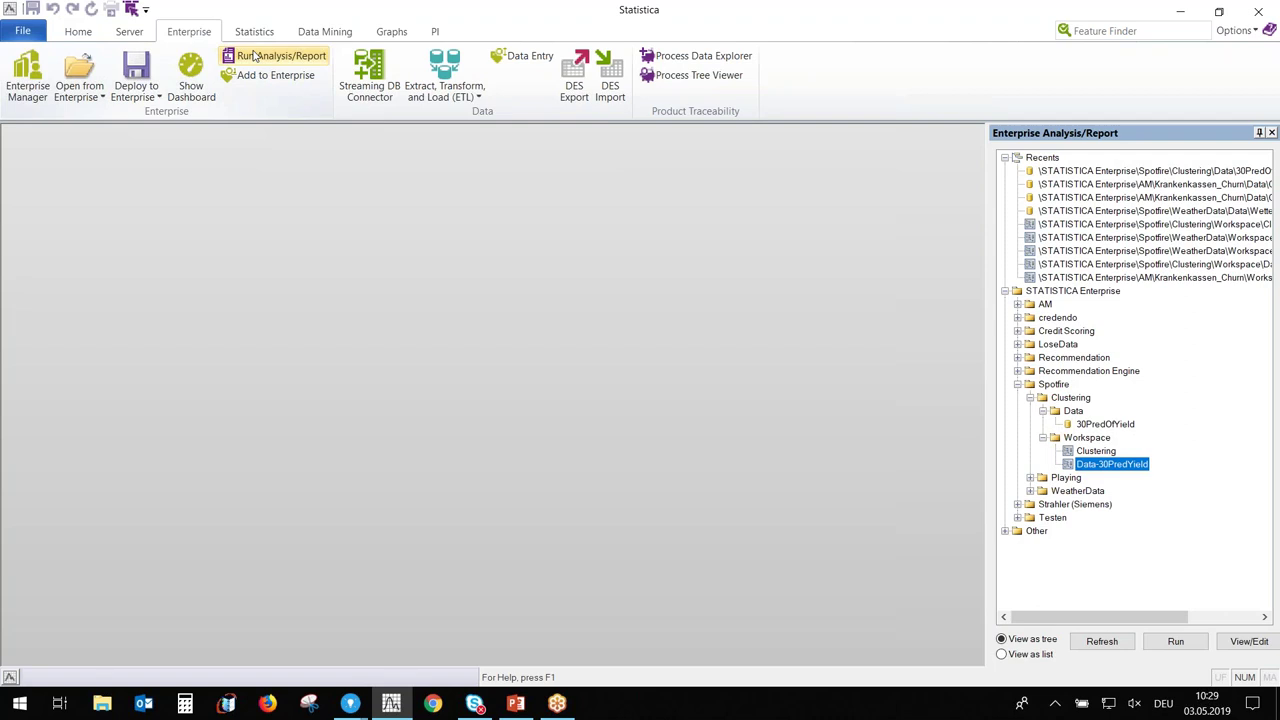
{"action": "left_click", "coordinate": [1045, 439]}
{"action": "left_click", "coordinate": [1044, 412]}
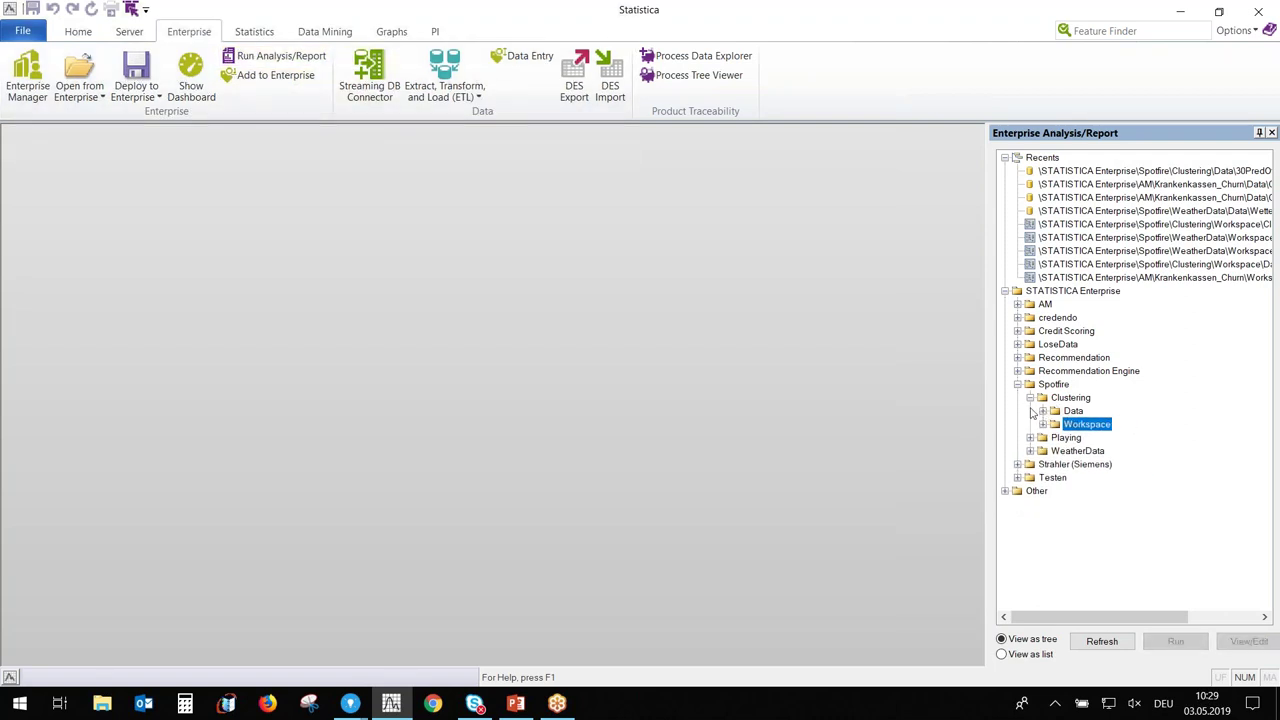
{"action": "left_click", "coordinate": [1030, 397]}
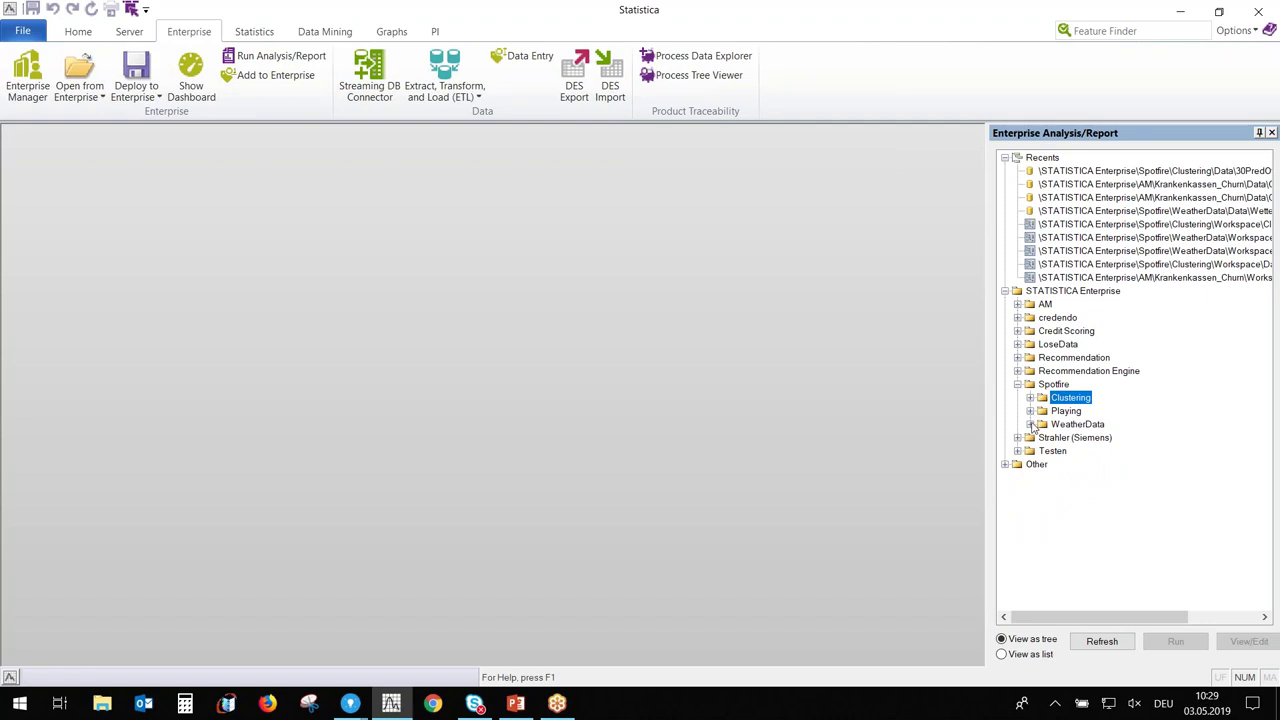
{"action": "left_click", "coordinate": [1030, 424]}
{"action": "left_click", "coordinate": [1043, 438]}
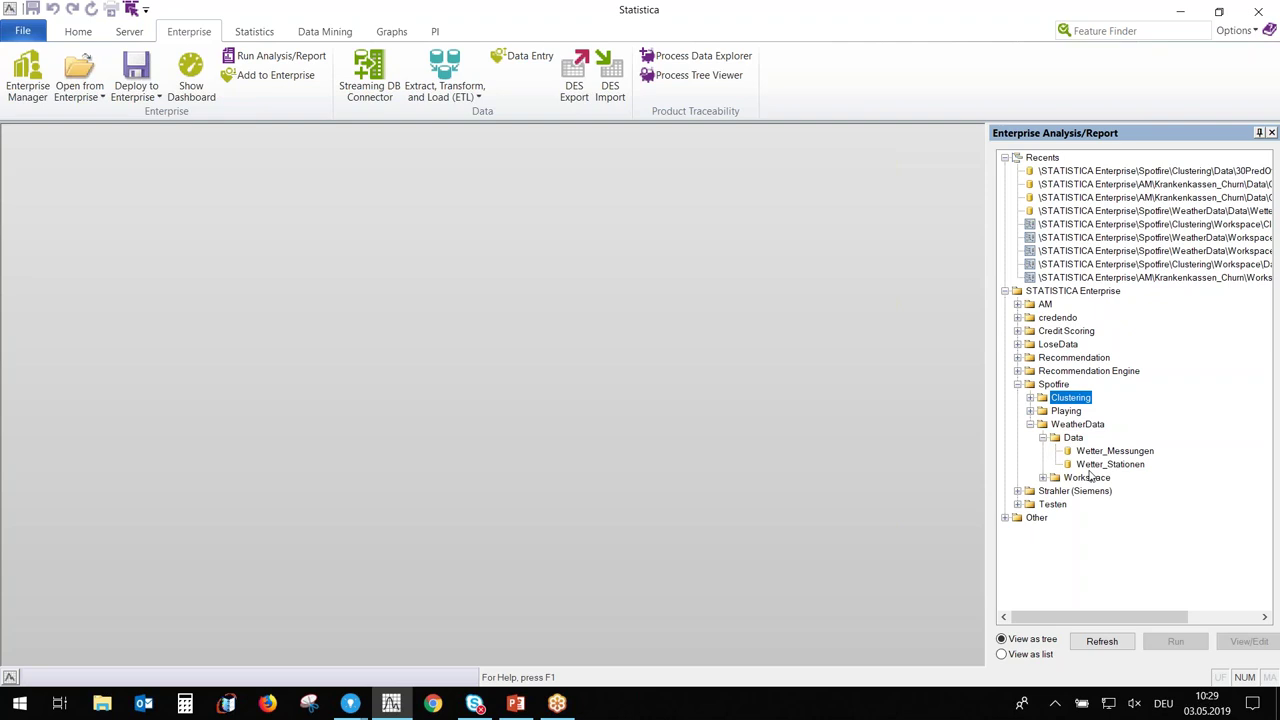
{"action": "left_click", "coordinate": [1043, 478]}
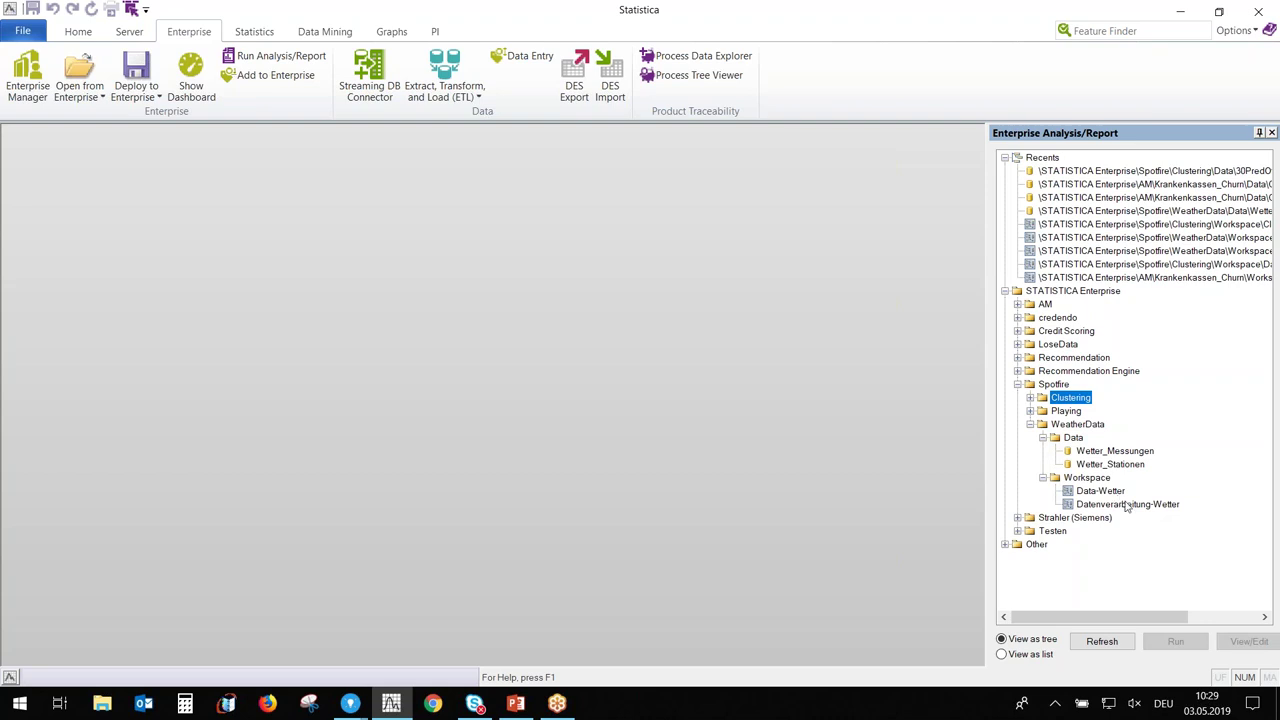
Open the Datenverarbeitung-Wetter workspace for viewing and editing and place its window centrally in the work area
{"action": "left_click", "coordinate": [1127, 505]}
{"action": "left_click", "coordinate": [1249, 641]}
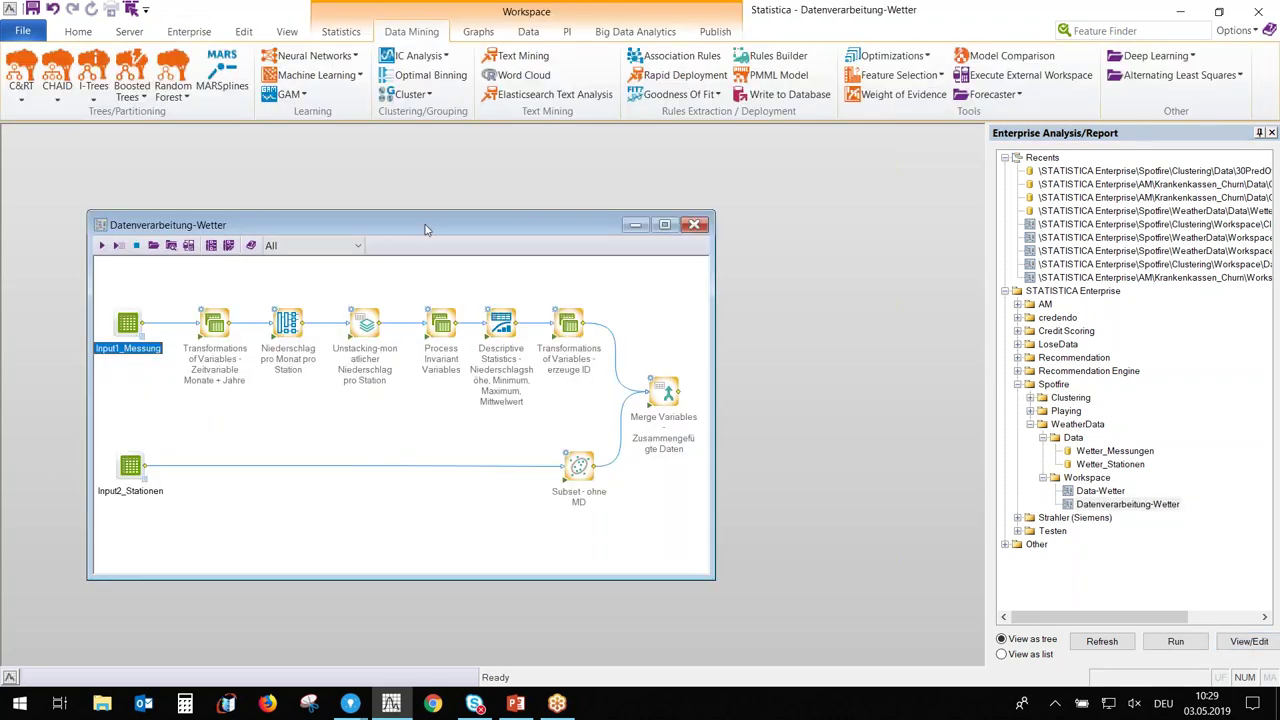
{"action": "left_click_drag", "start_coordinate": [438, 224], "coordinate": [658, 190]}
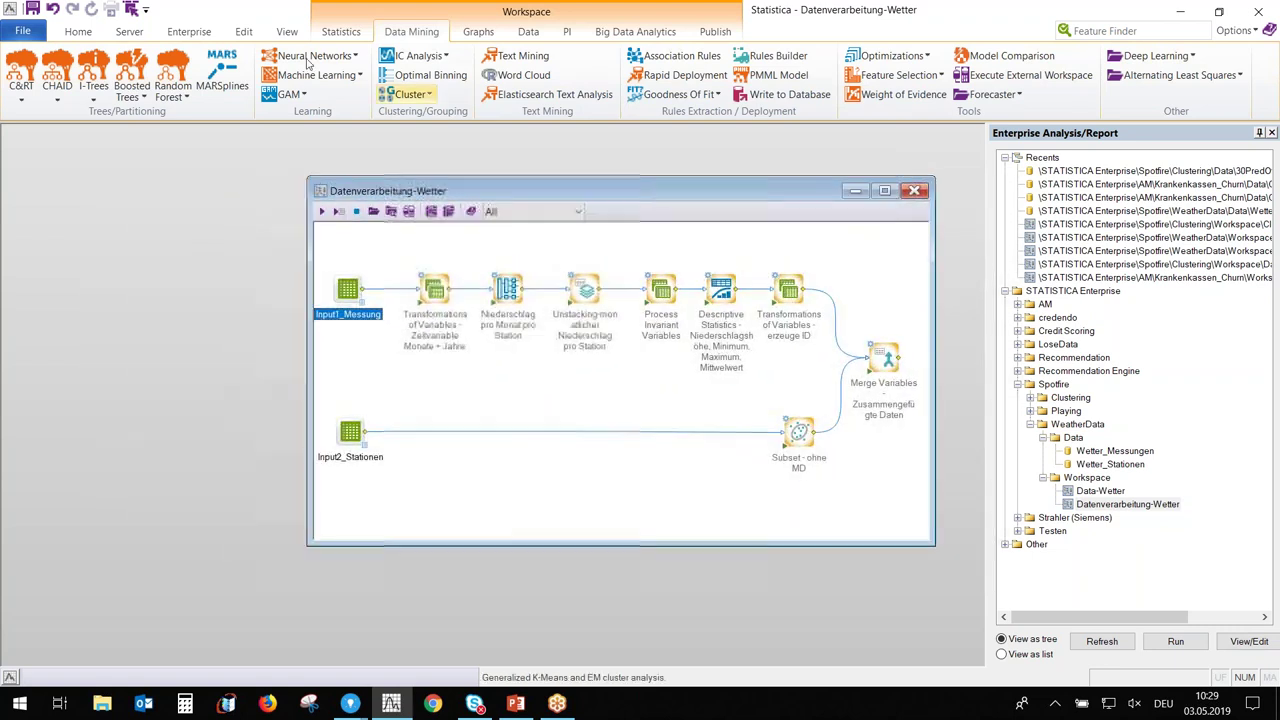
Open the Data-Wetter workspace and arrange it beside the Datenverarbeitung-Wetter workspace so the windows do not overlap
{"action": "left_click", "coordinate": [1098, 492]}
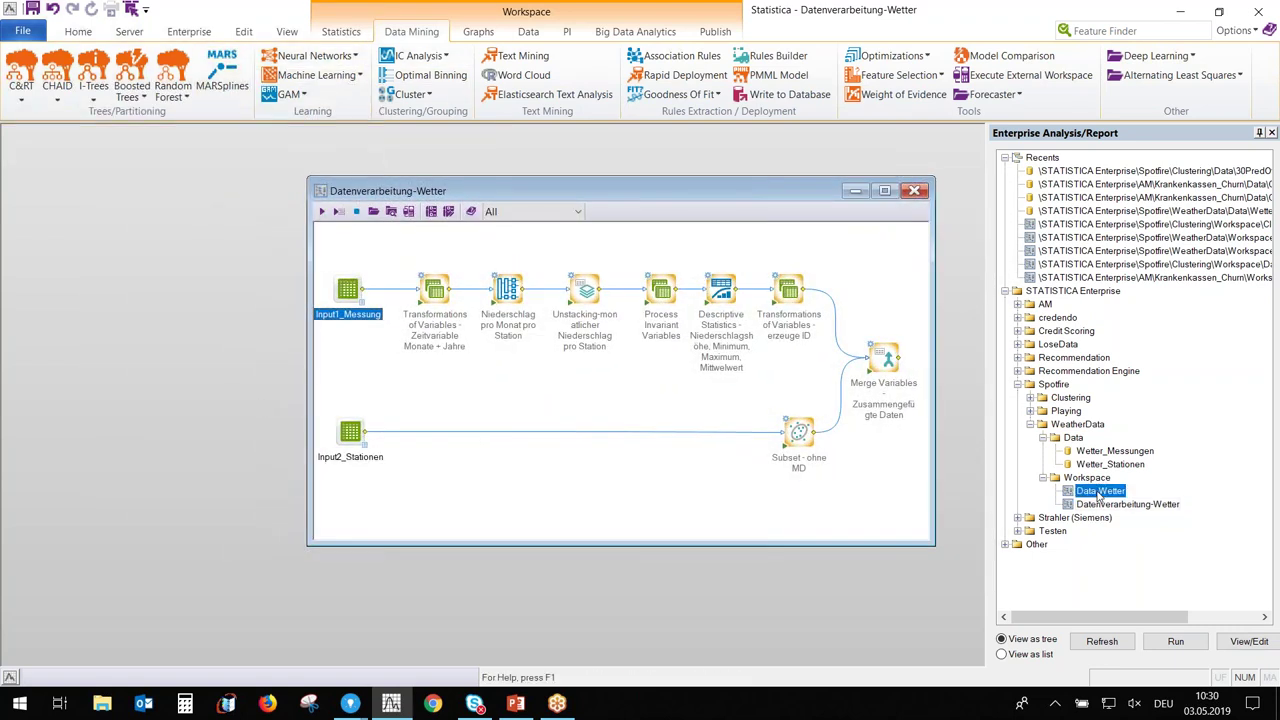
{"action": "left_click", "coordinate": [1249, 641]}
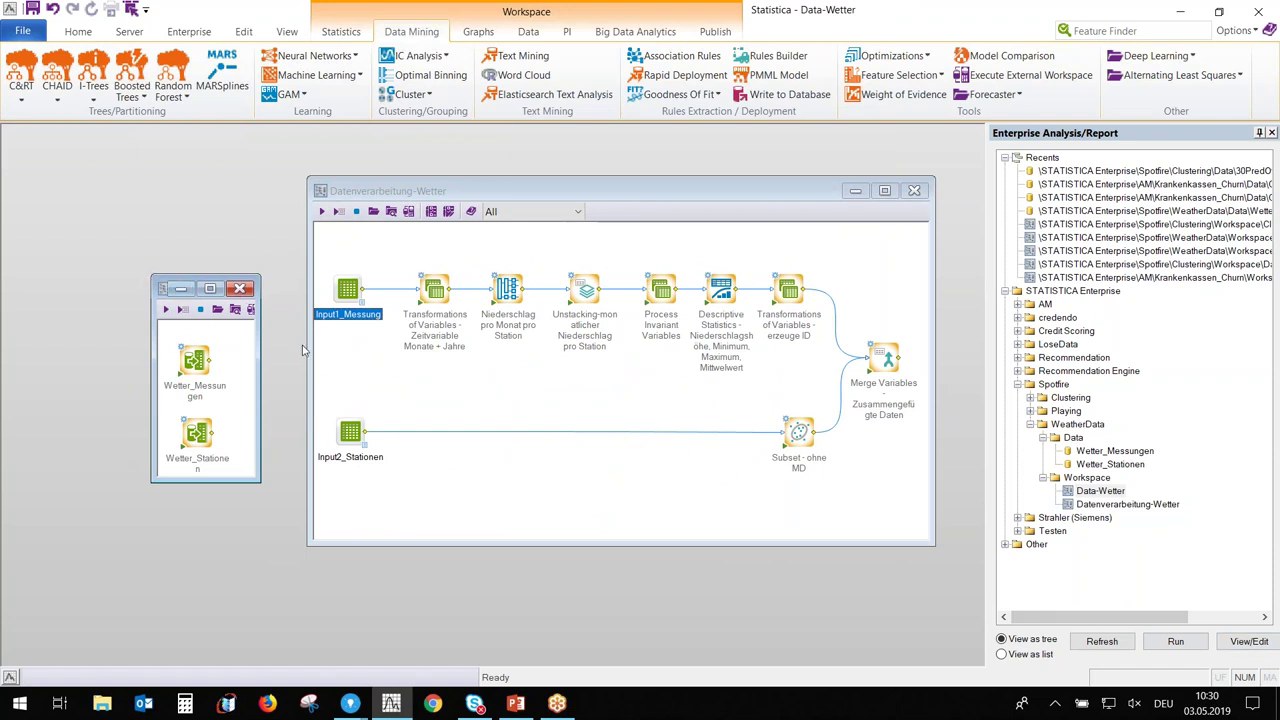
{"action": "left_click_drag", "start_coordinate": [261, 368], "coordinate": [390, 362]}
{"action": "left_click_drag", "start_coordinate": [247, 290], "coordinate": [111, 436]}
{"action": "left_click", "coordinate": [771, 183]}
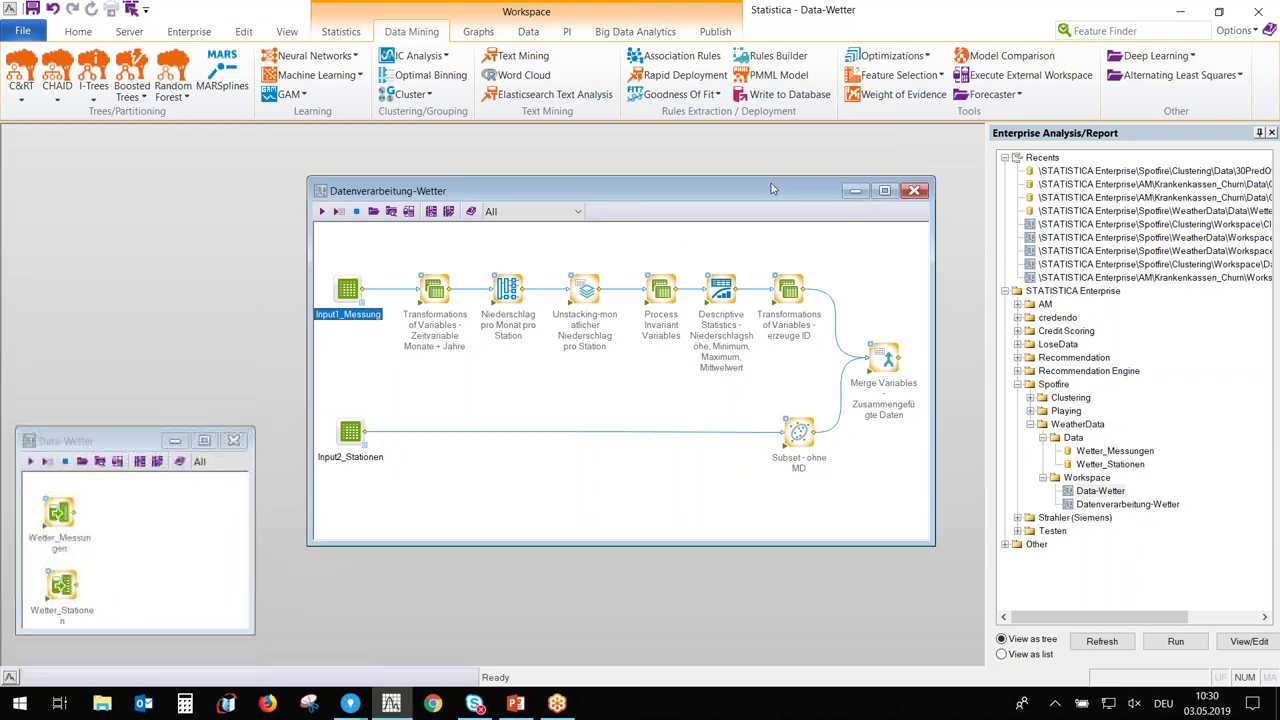
{"action": "left_click_drag", "start_coordinate": [771, 188], "coordinate": [751, 160]}
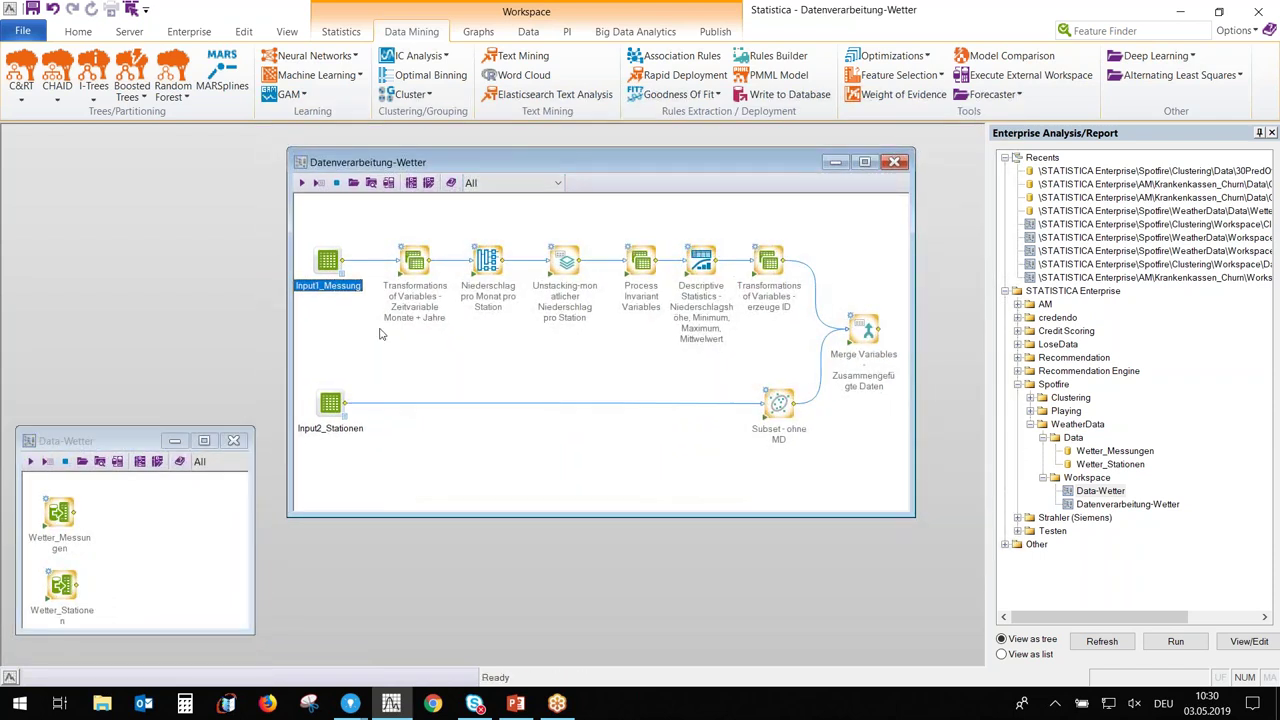
Run the Datenverarbeitung-Wetter workspace through to the Merge Variables node
{"action": "key", "text": "Right"}
{"action": "key", "text": "Right"}
{"action": "key", "text": "Right"}
{"action": "key", "text": "Right"}
{"action": "key", "text": "Right"}
{"action": "key", "text": "Right"}
{"action": "key", "text": "Right"}
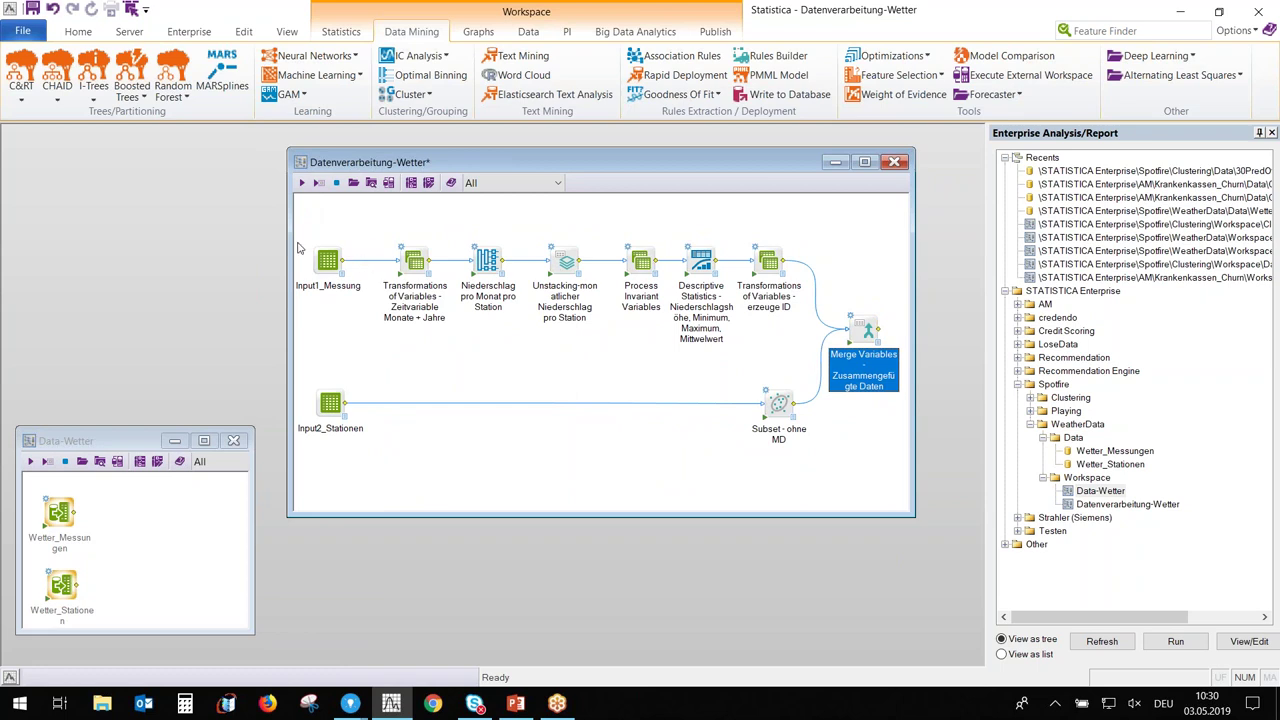
Review all columns of the Input1_Messung measurement data and of the Input2_Stationen station data
{"action": "double_click", "coordinate": [341, 285]}
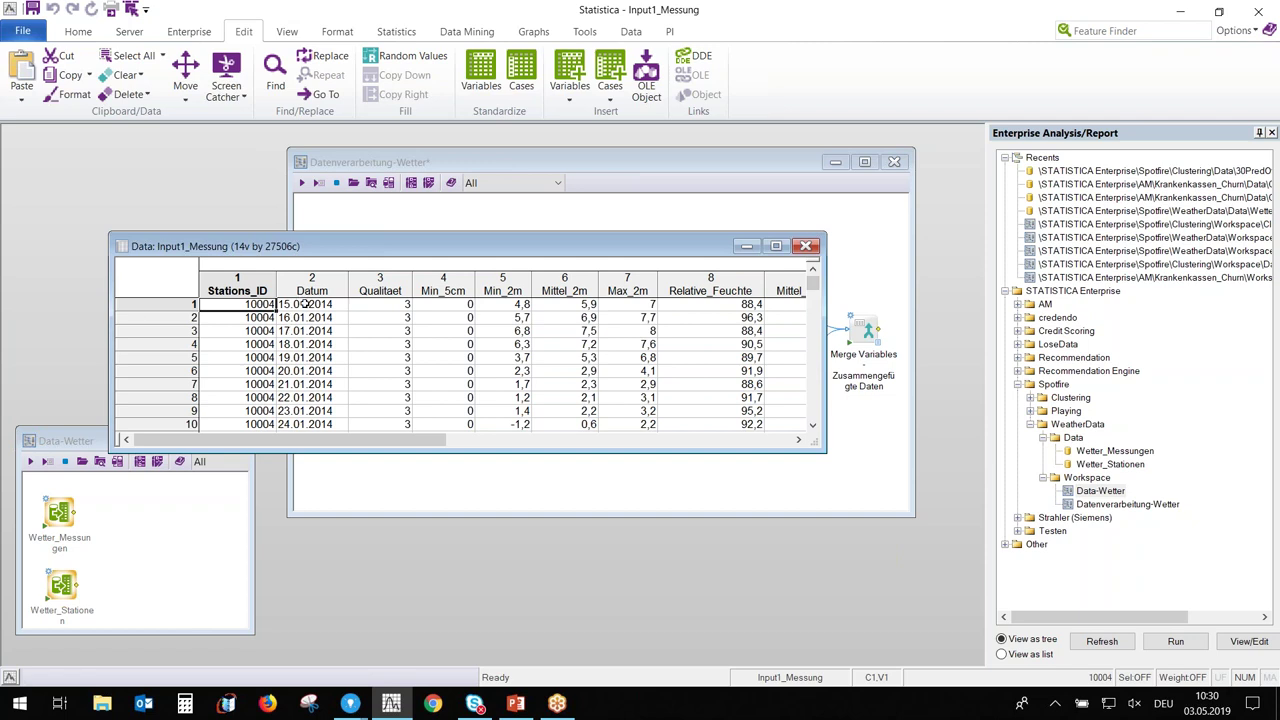
{"action": "left_click_drag", "start_coordinate": [430, 448], "coordinate": [499, 448]}
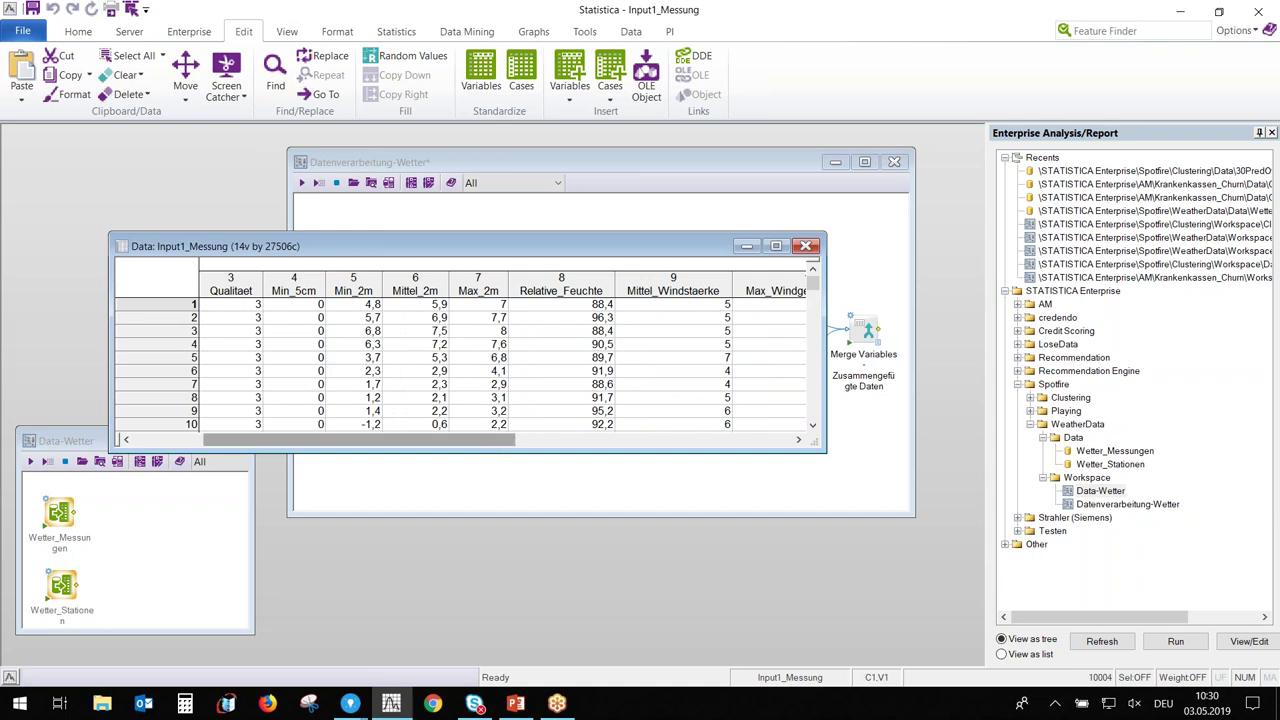
{"action": "left_click_drag", "start_coordinate": [388, 440], "coordinate": [458, 440]}
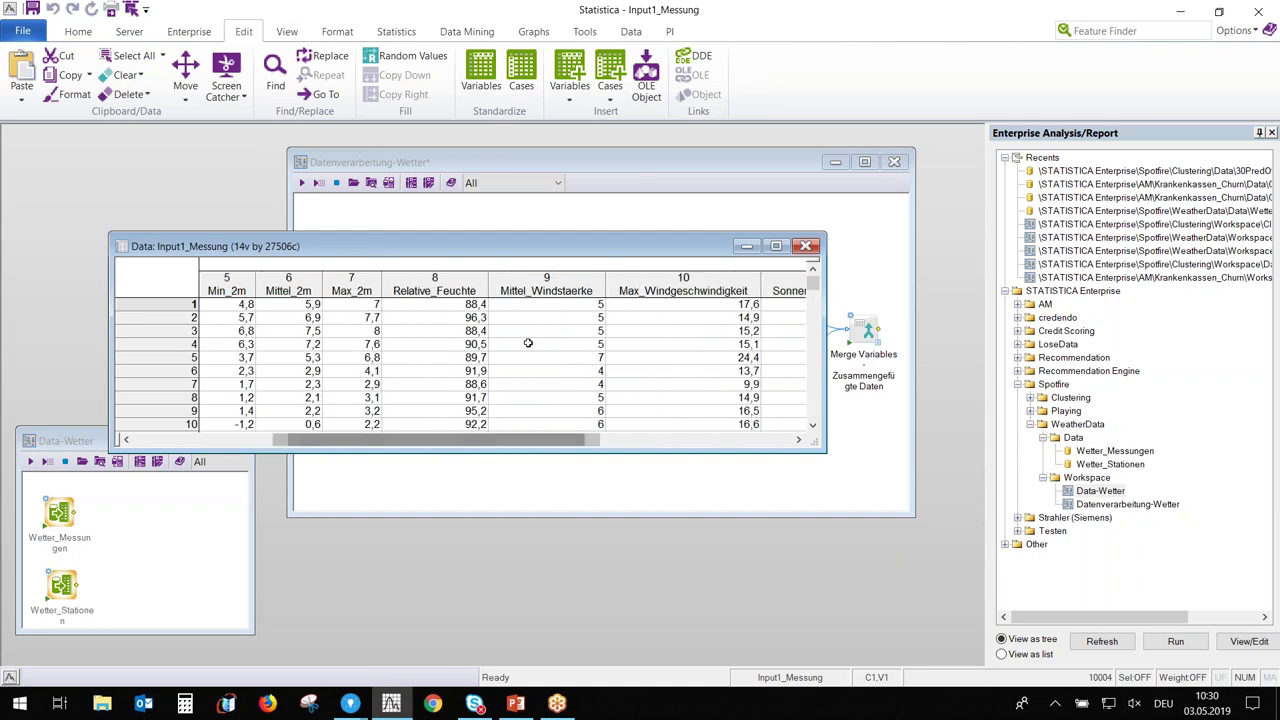
{"action": "left_click_drag", "start_coordinate": [555, 446], "coordinate": [760, 462]}
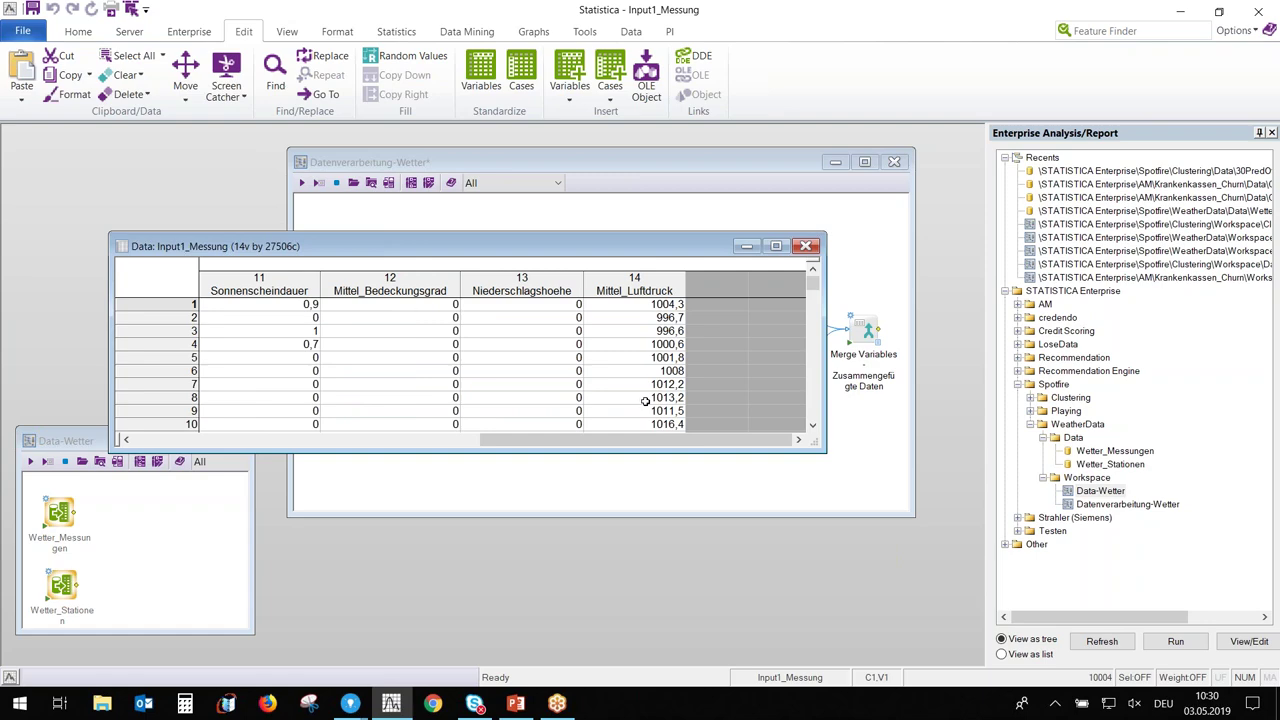
{"action": "left_click_drag", "start_coordinate": [643, 441], "coordinate": [295, 442]}
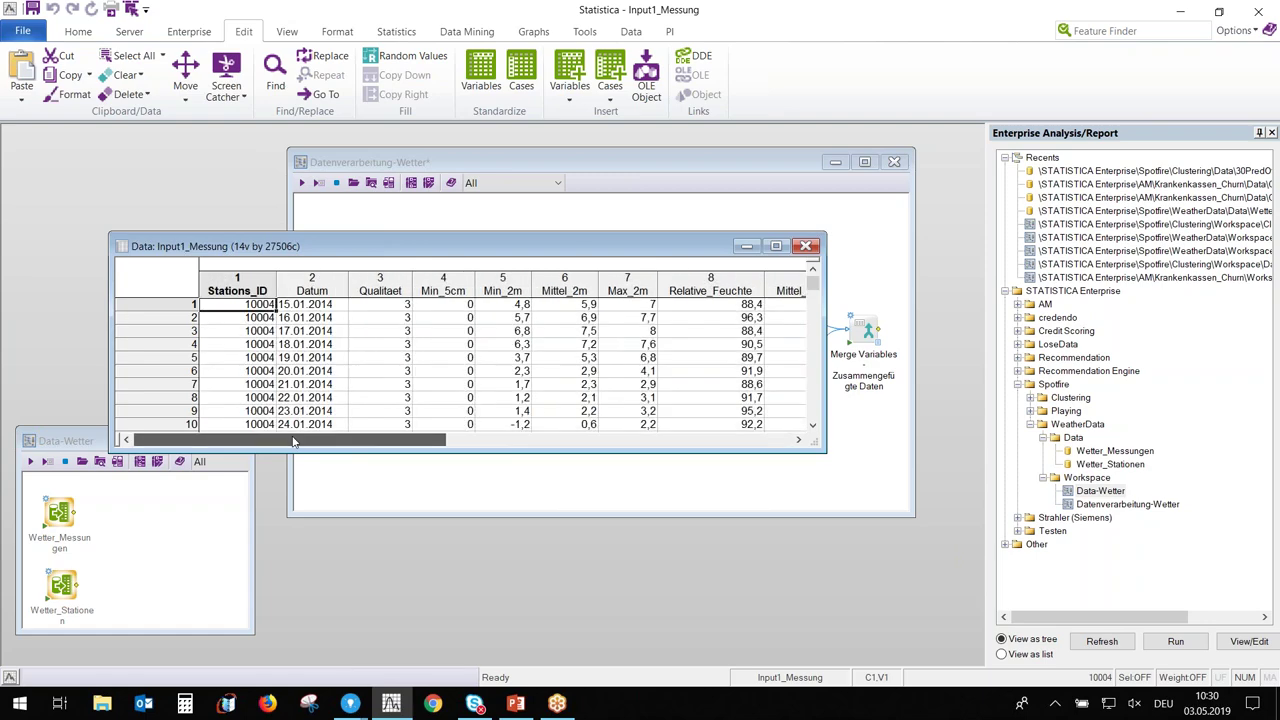
{"action": "left_click", "coordinate": [805, 246]}
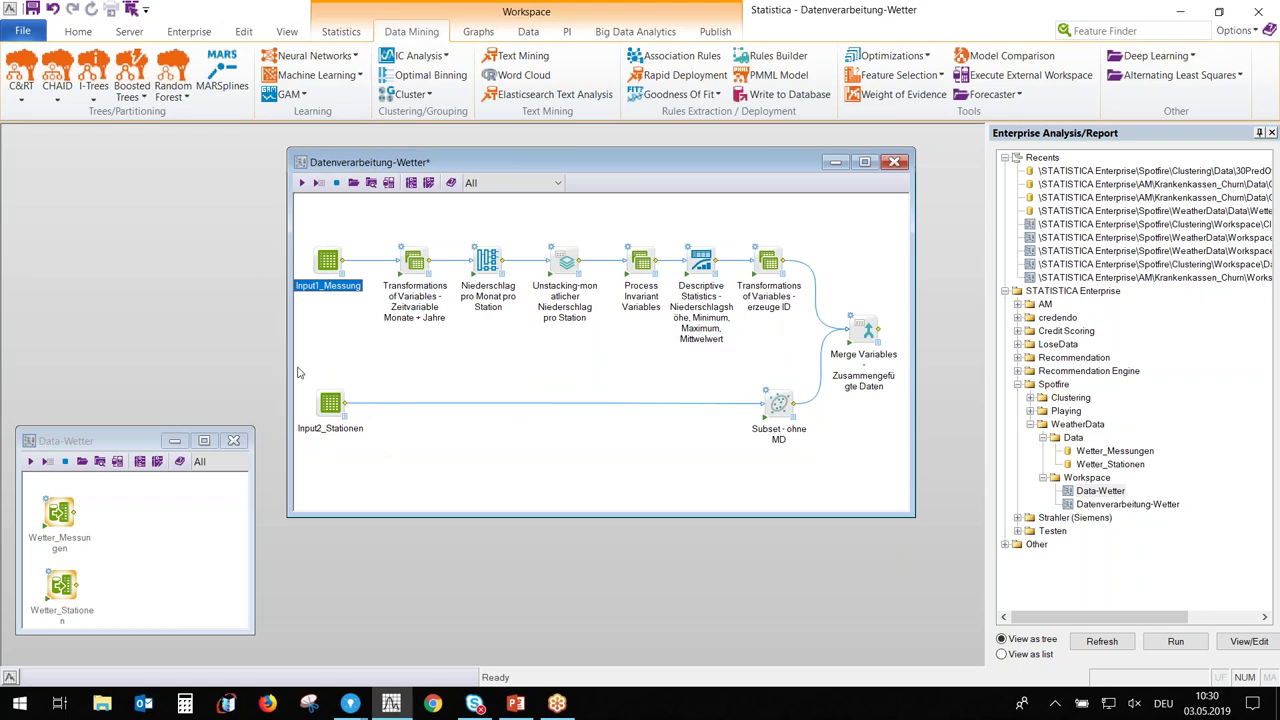
{"action": "double_click", "coordinate": [340, 408]}
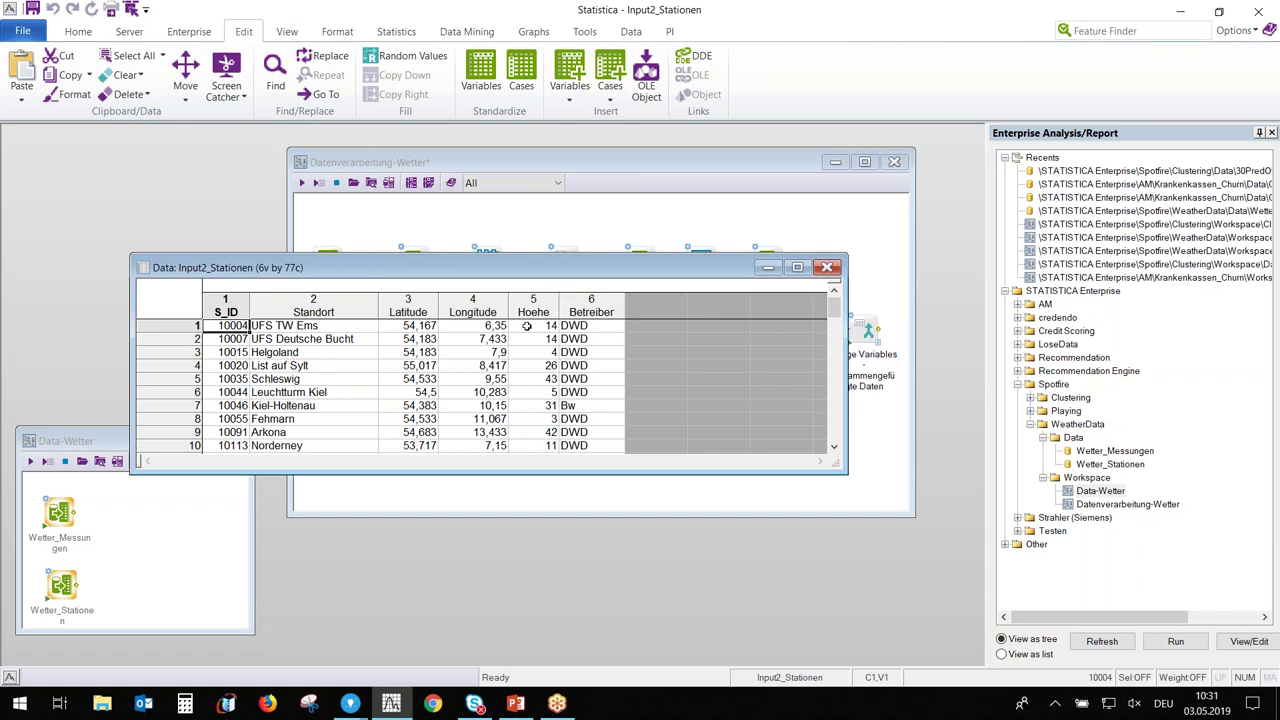
{"action": "left_click", "coordinate": [827, 267]}
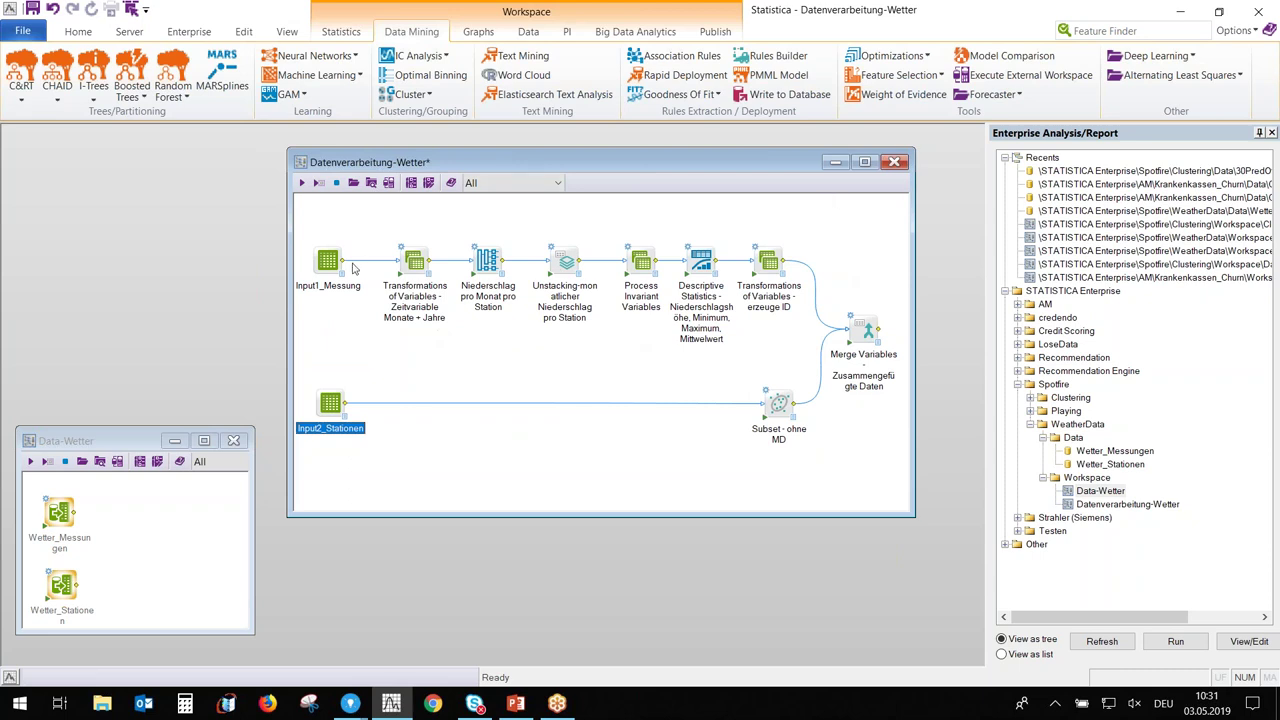
Examine the output of the Zeitvariable Monate + Jahre transformation, including the MOY column across several months
{"action": "double_click", "coordinate": [428, 278]}
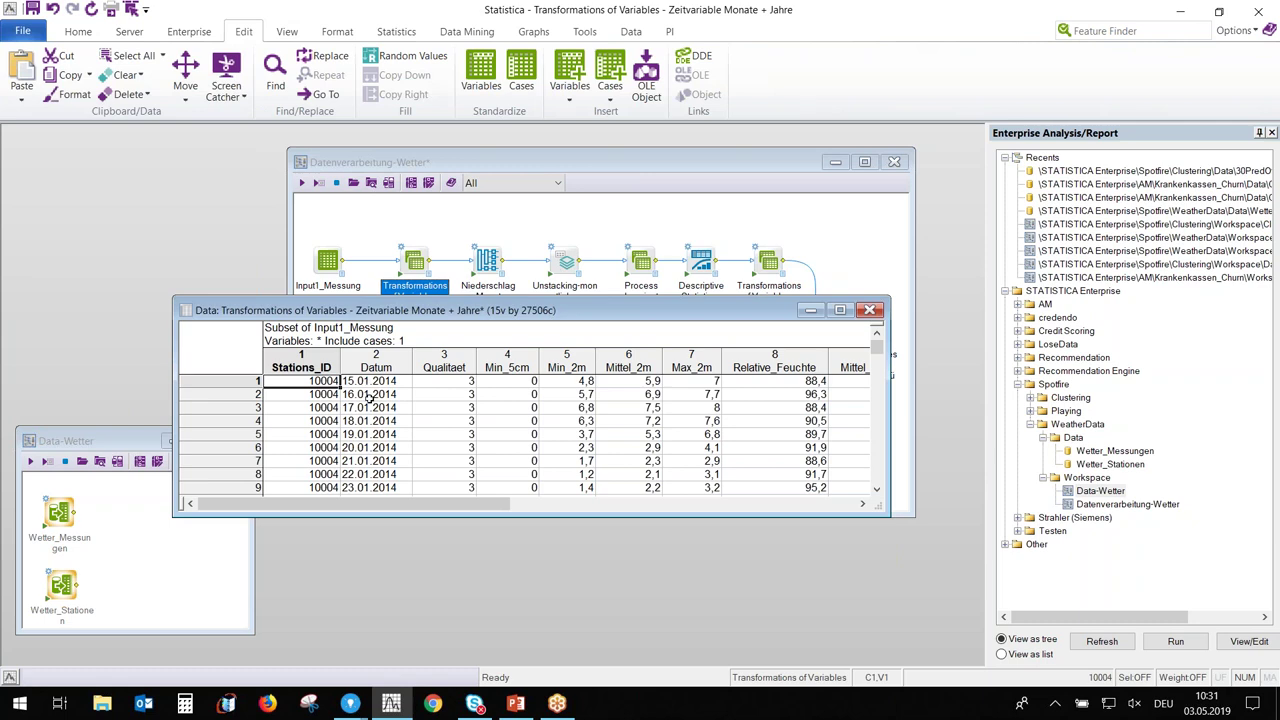
{"action": "left_click_drag", "start_coordinate": [477, 510], "coordinate": [840, 513]}
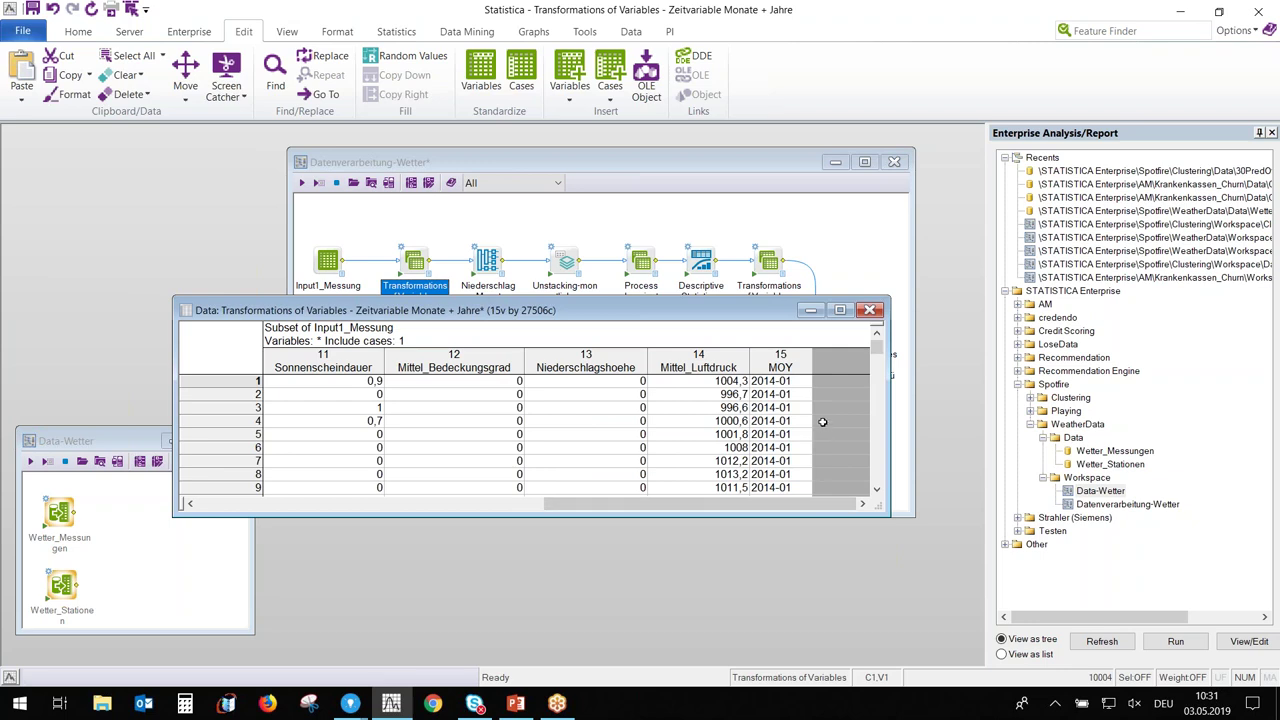
{"action": "scroll", "coordinate": [805, 395], "scroll_direction": "down", "scroll_amount": 13}
{"action": "scroll", "coordinate": [805, 410], "scroll_direction": "down", "scroll_amount": 20}
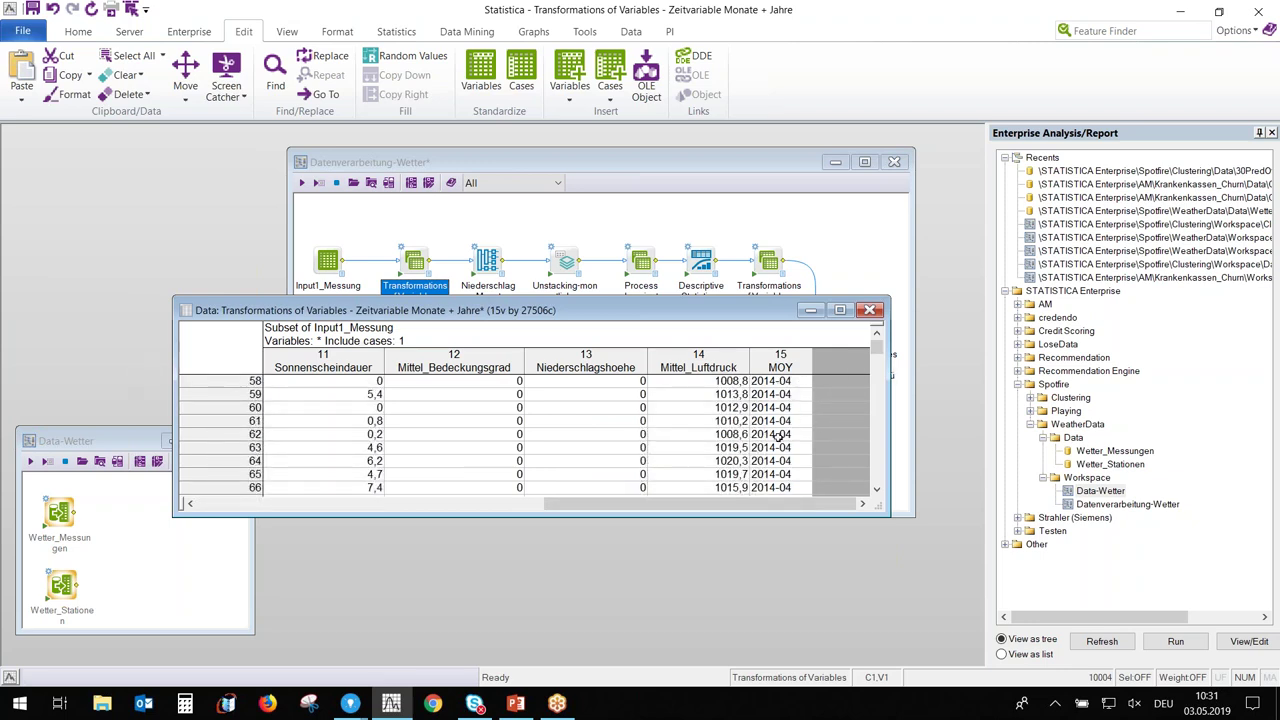
{"action": "left_click", "coordinate": [870, 310]}
Review the monthly precipitation sums per station in the output of the Niederschlag pro Monat pro Station node
{"action": "double_click", "coordinate": [505, 278]}
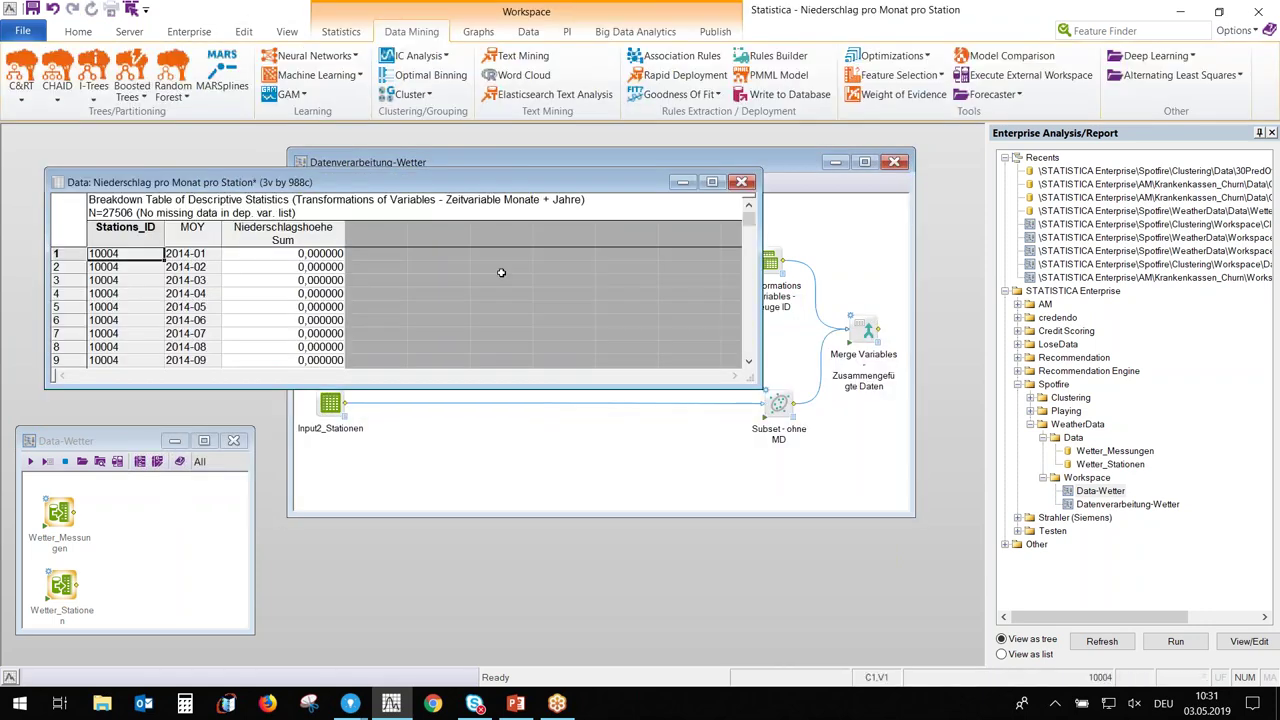
{"action": "left_click_drag", "start_coordinate": [551, 177], "coordinate": [683, 181]}
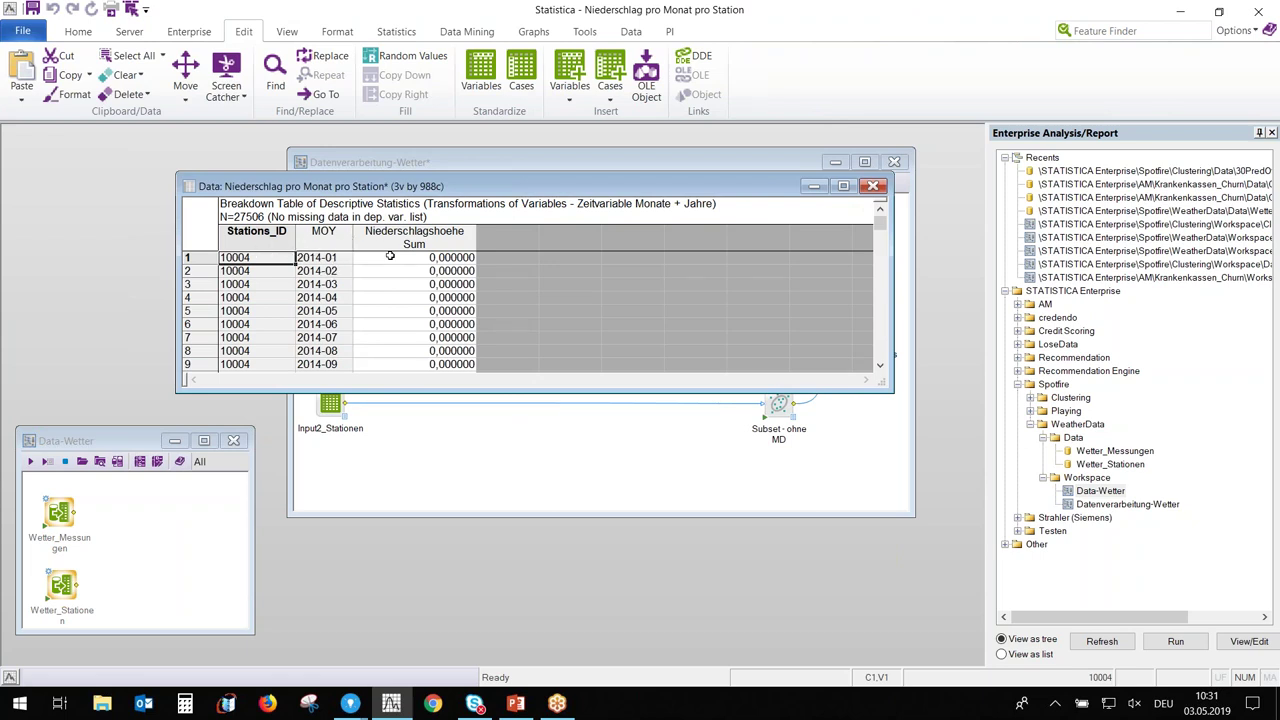
{"action": "left_click", "coordinate": [873, 186]}
Examine all months in the output of the Unstacking-monatlicher Niederschlag pro Station node
{"action": "double_click", "coordinate": [578, 278]}
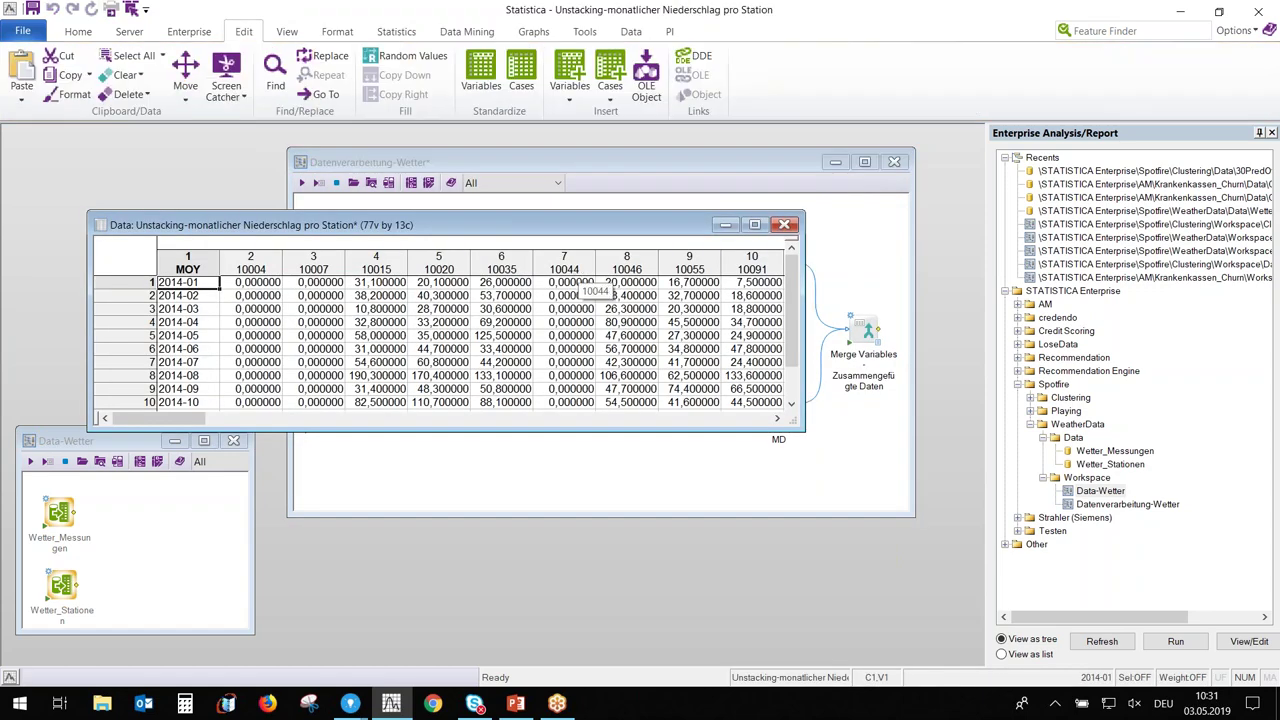
{"action": "left_click_drag", "start_coordinate": [800, 428], "coordinate": [922, 545]}
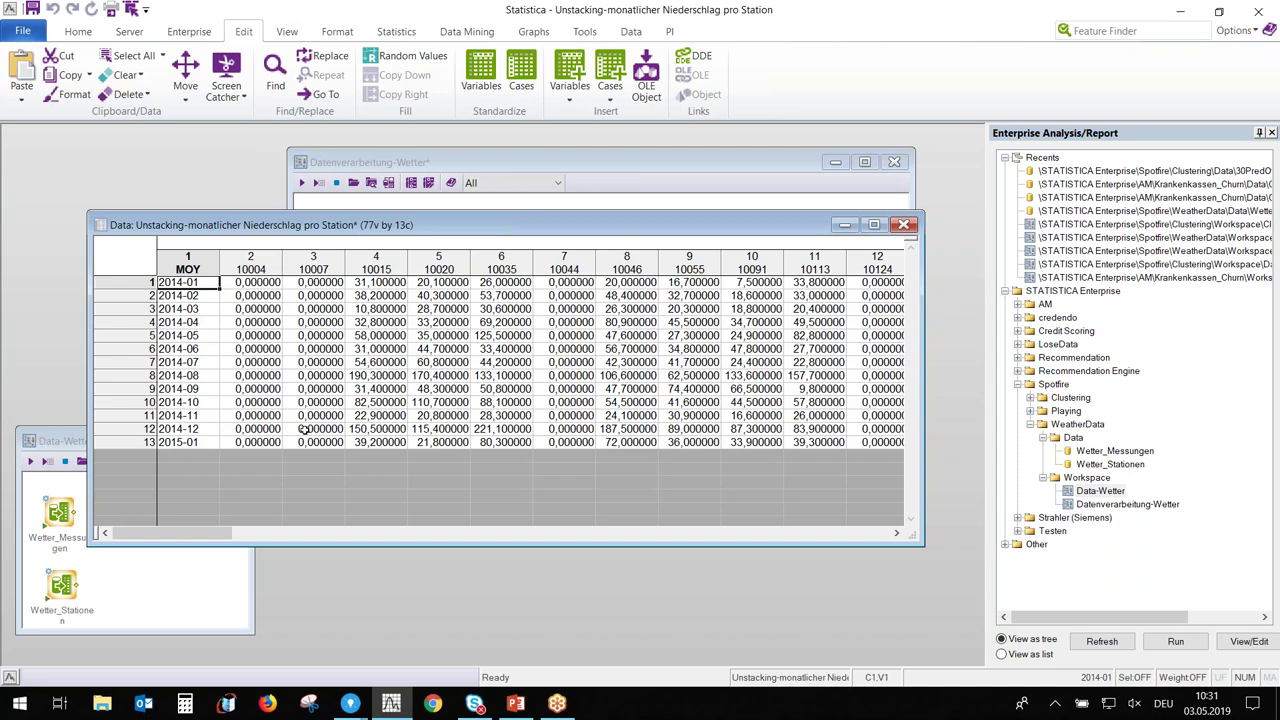
{"action": "left_click", "coordinate": [903, 224]}
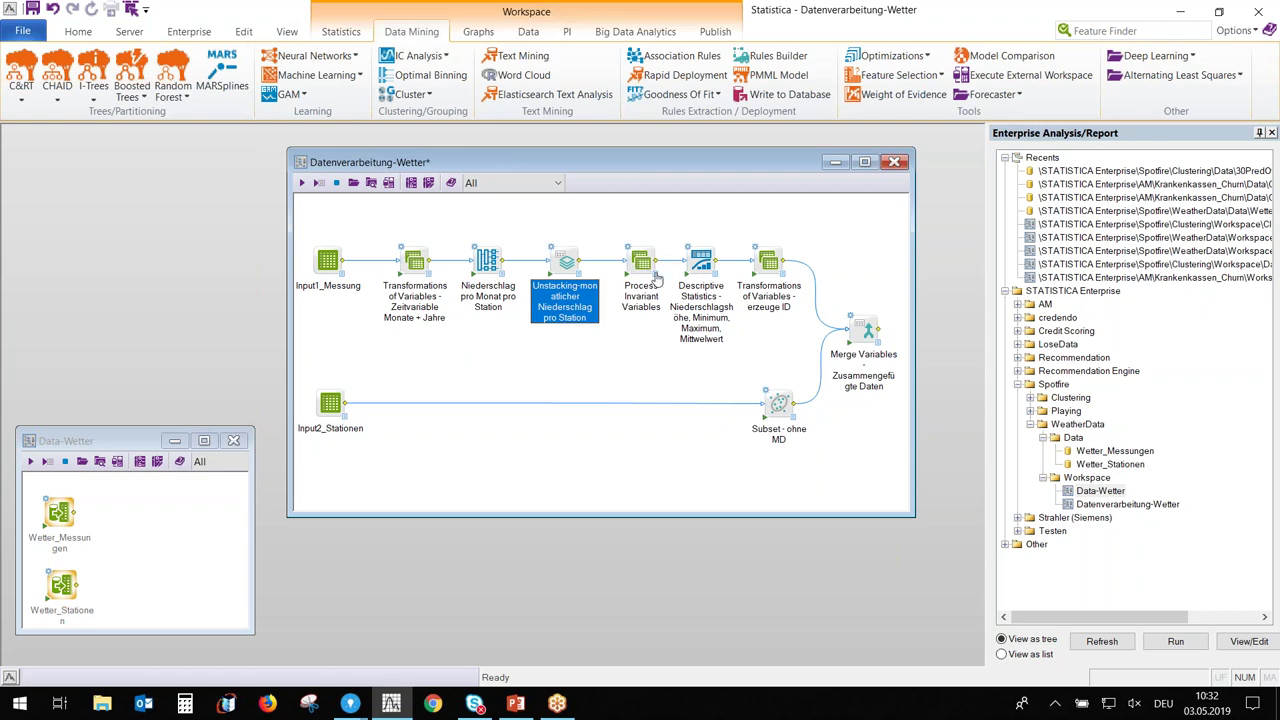
Examine all months in the output of the Process Invariant Variables node
{"action": "left_click", "coordinate": [656, 281]}
{"action": "left_click_drag", "start_coordinate": [255, 451], "coordinate": [192, 547]}
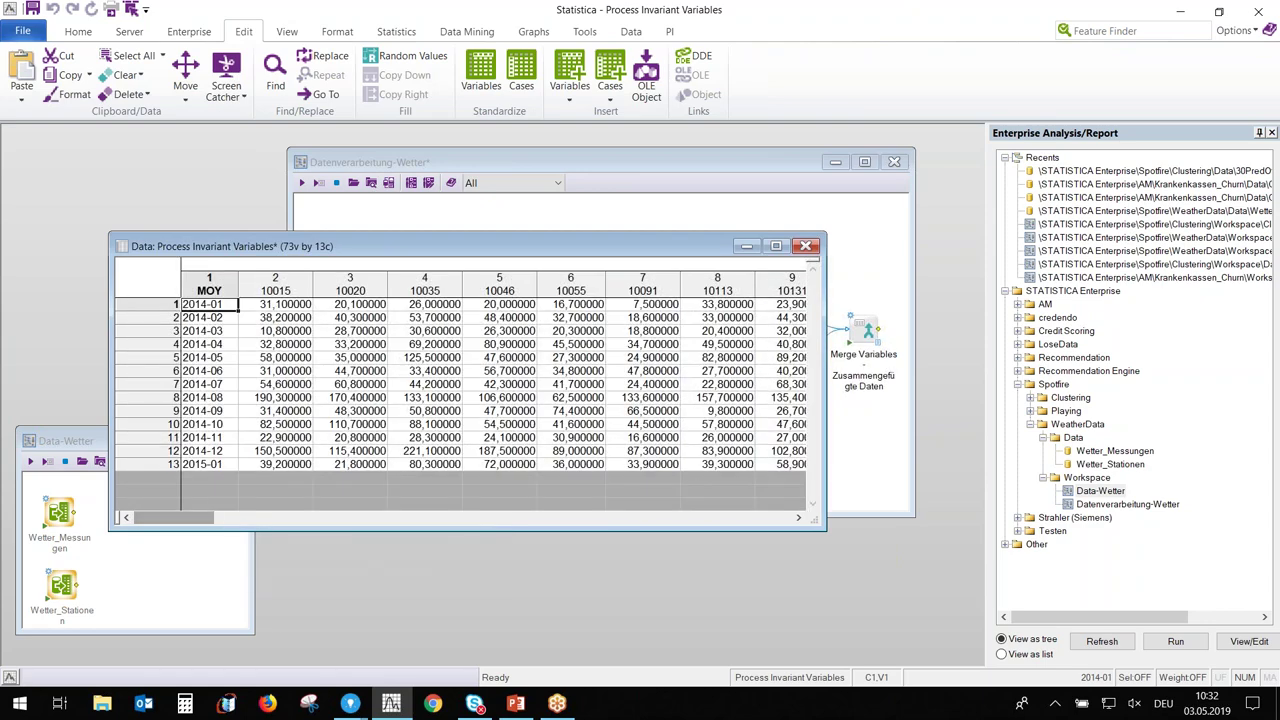
{"action": "left_click", "coordinate": [806, 246]}
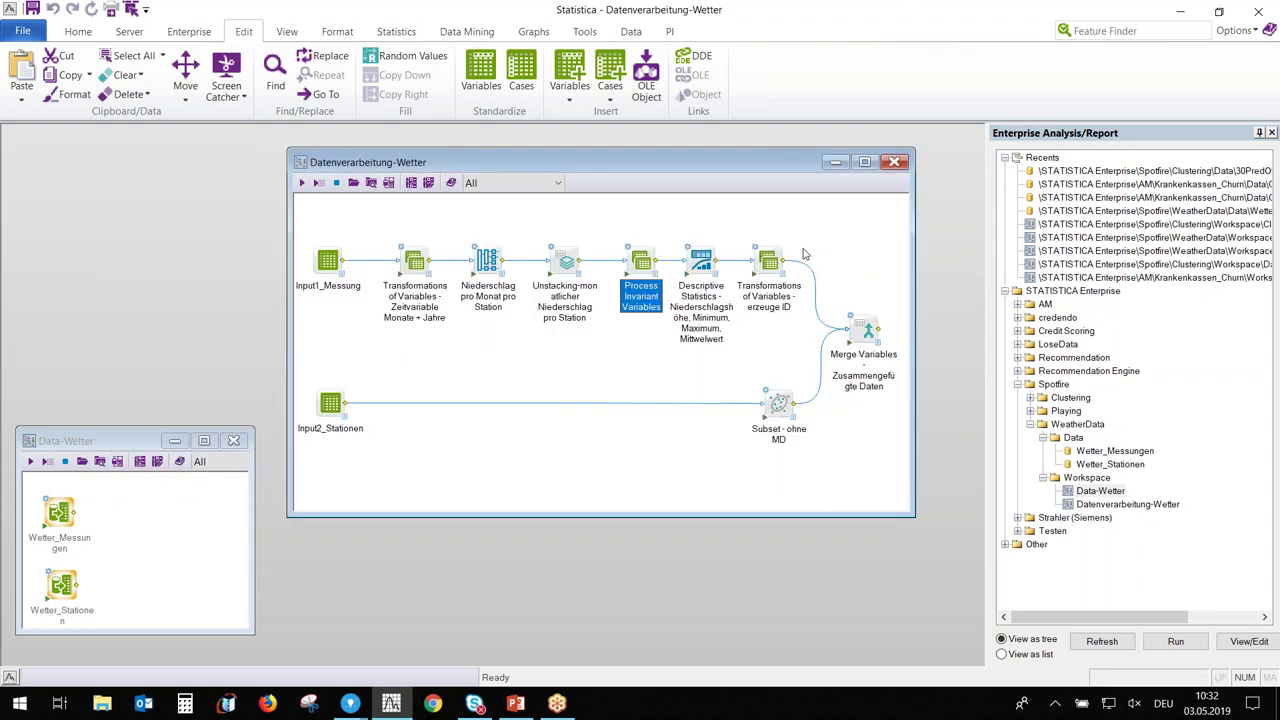
Review the Descriptive Statistics output and the S-ID column in the output of the erzeuge ID transformation
{"action": "left_click", "coordinate": [716, 280]}
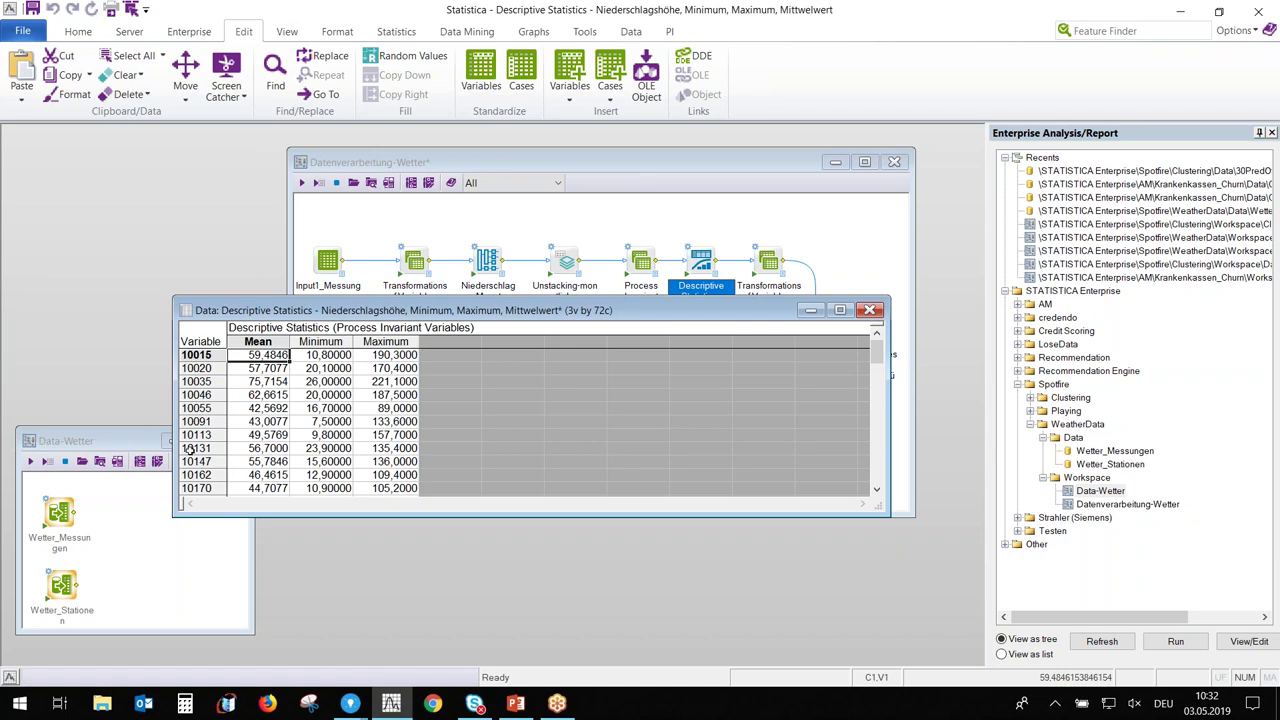
{"action": "left_click", "coordinate": [870, 310]}
{"action": "double_click", "coordinate": [768, 292]}
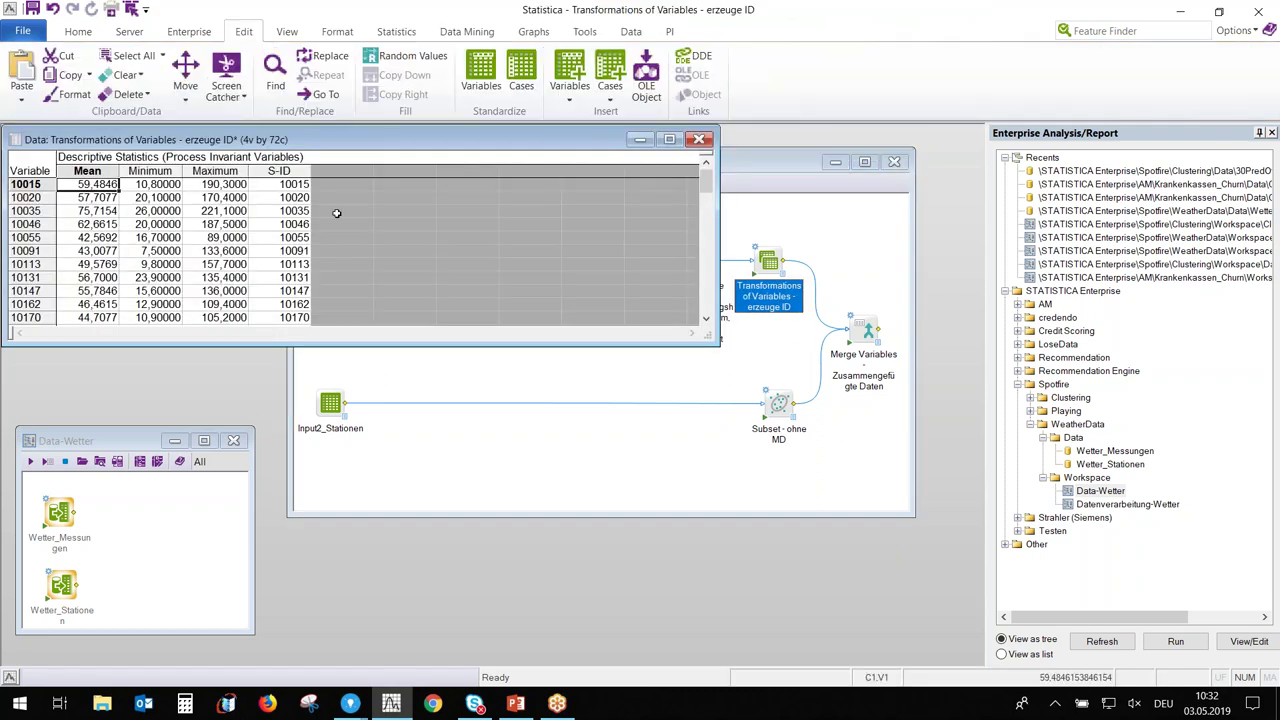
{"action": "left_click", "coordinate": [700, 139]}
Review the Input2_Stationen station data and the combined table from the Merge Variables node
{"action": "double_click", "coordinate": [338, 422]}
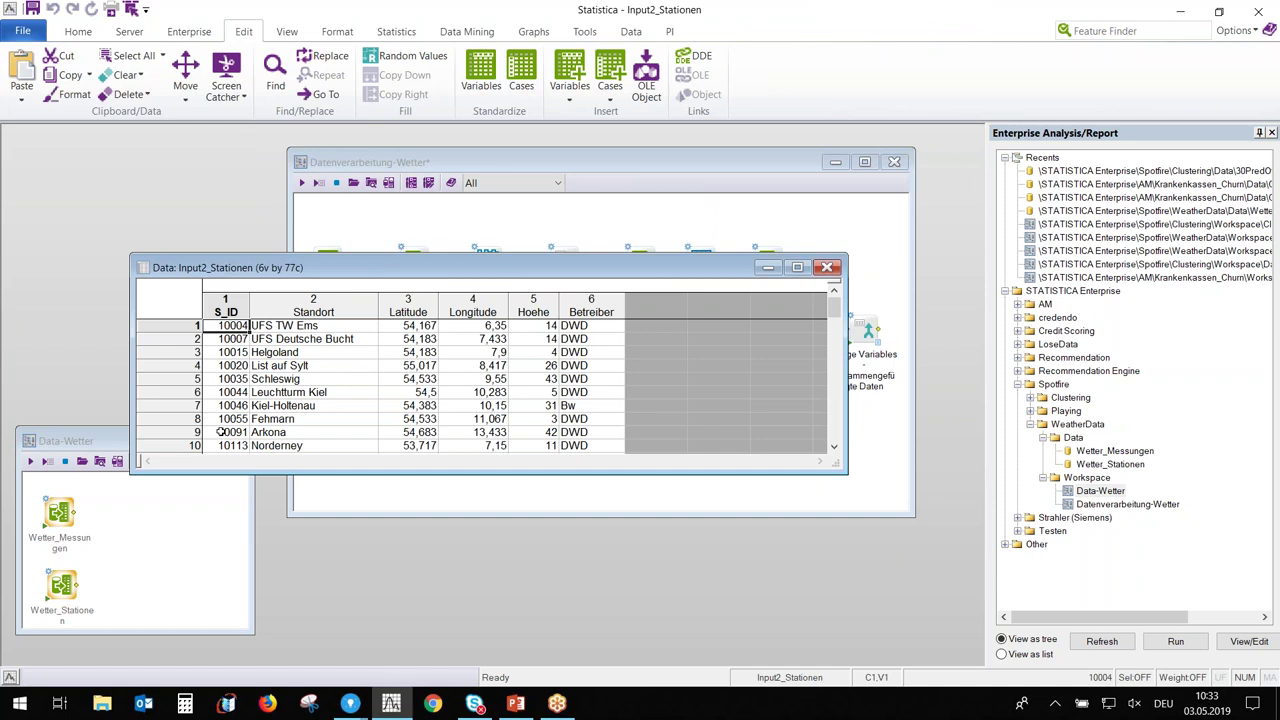
{"action": "left_click", "coordinate": [827, 267]}
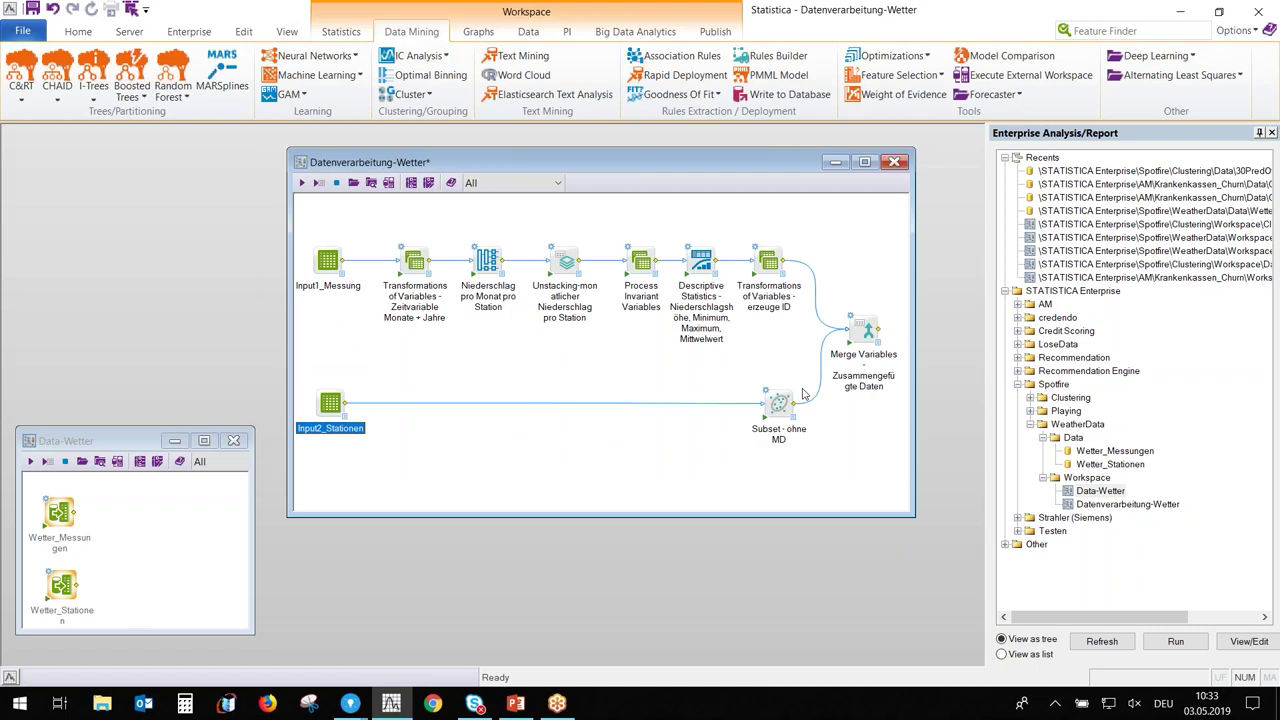
{"action": "double_click", "coordinate": [873, 343]}
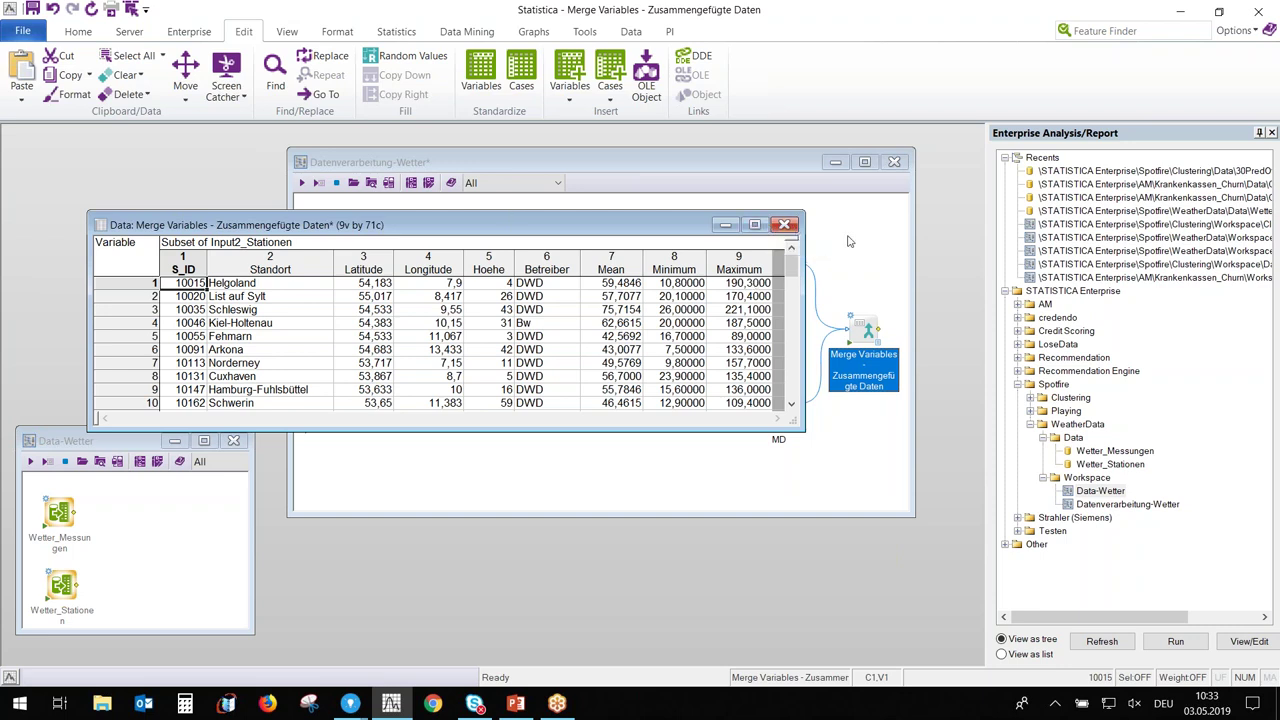
{"action": "left_click", "coordinate": [784, 224]}
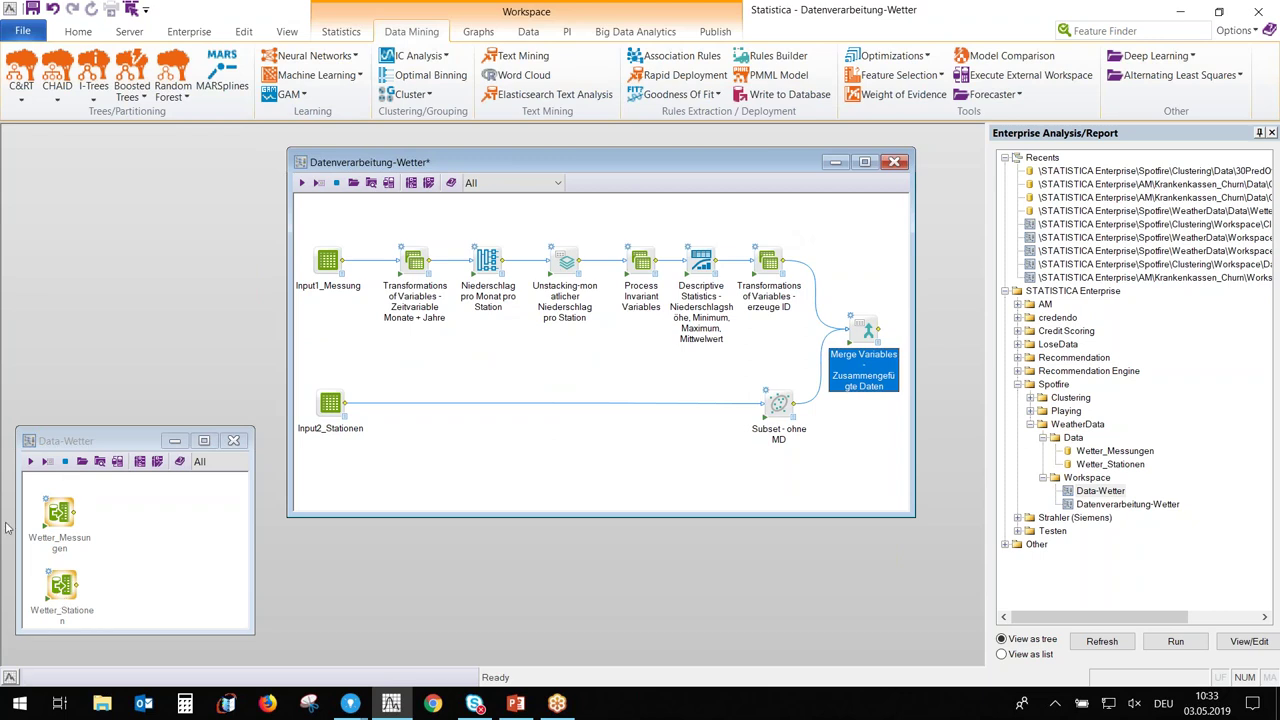
Run the Wetter_Messungen and Wetter_Stationen nodes in Data-Wetter, and review the Wetter_Messungen data down to its last rows
{"action": "left_click", "coordinate": [47, 530]}
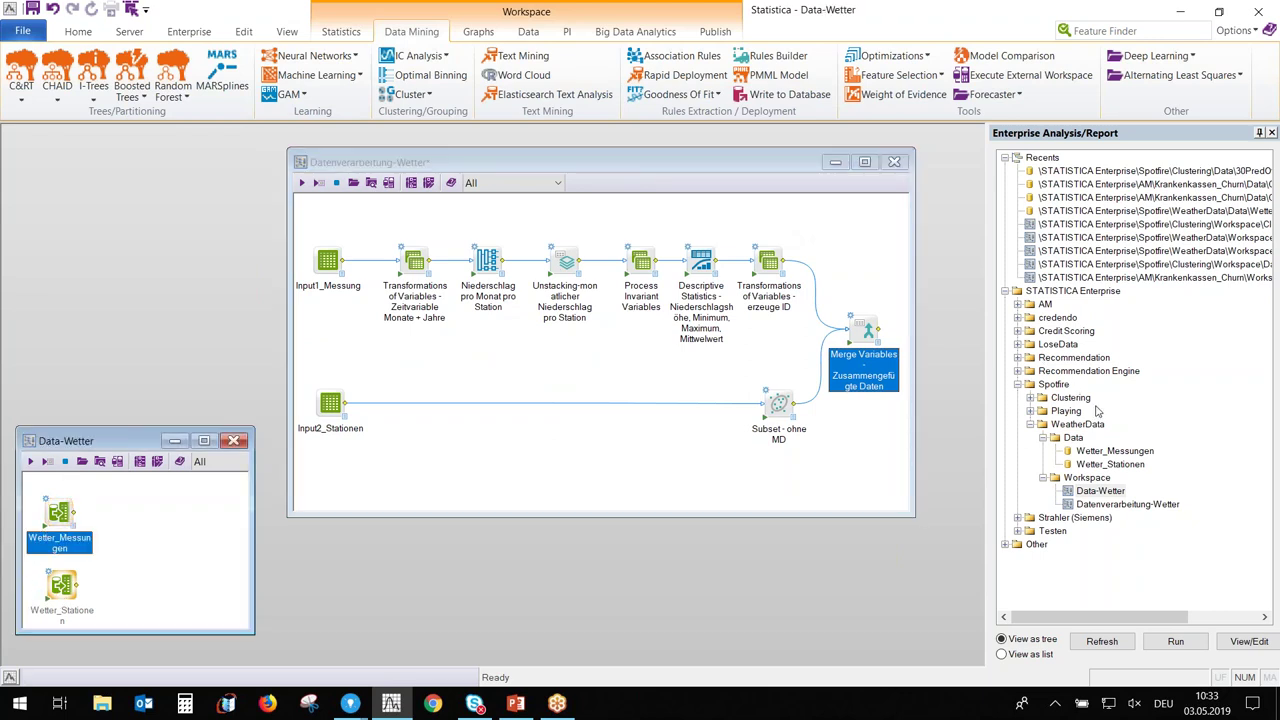
{"action": "left_click", "coordinate": [52, 600]}
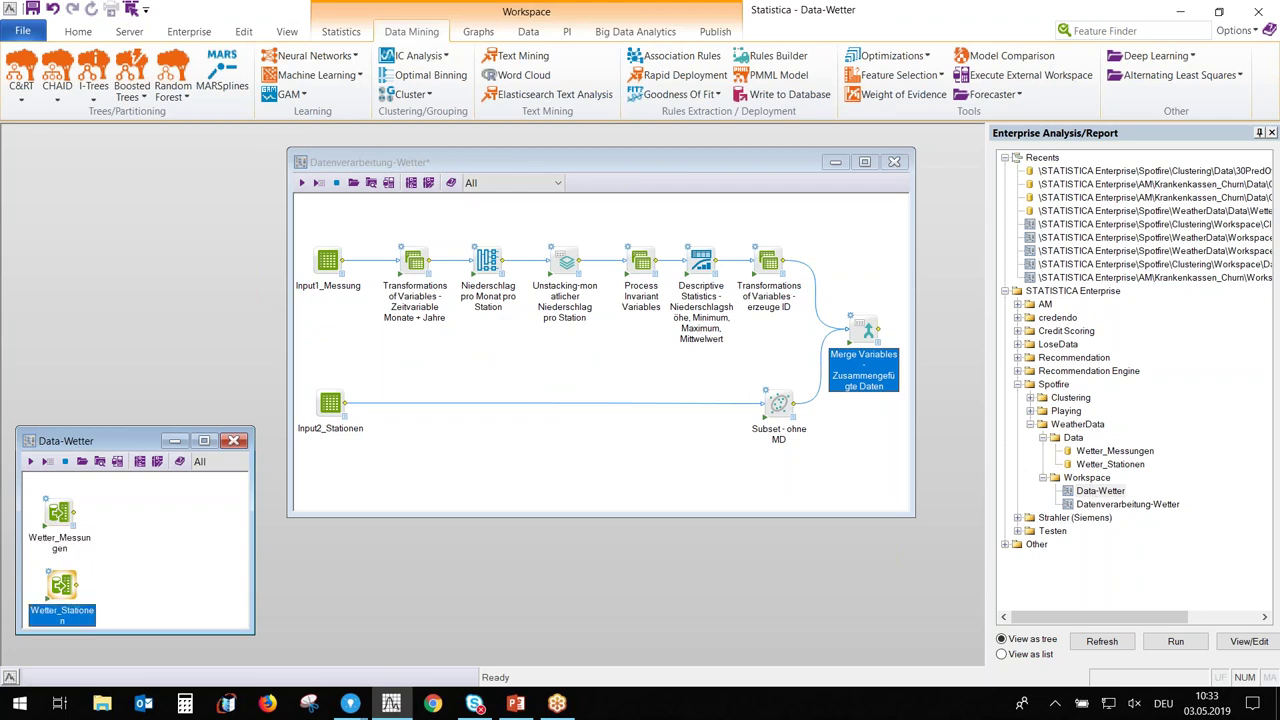
{"action": "double_click", "coordinate": [70, 530]}
{"action": "left_click_drag", "start_coordinate": [812, 282], "coordinate": [811, 412]}
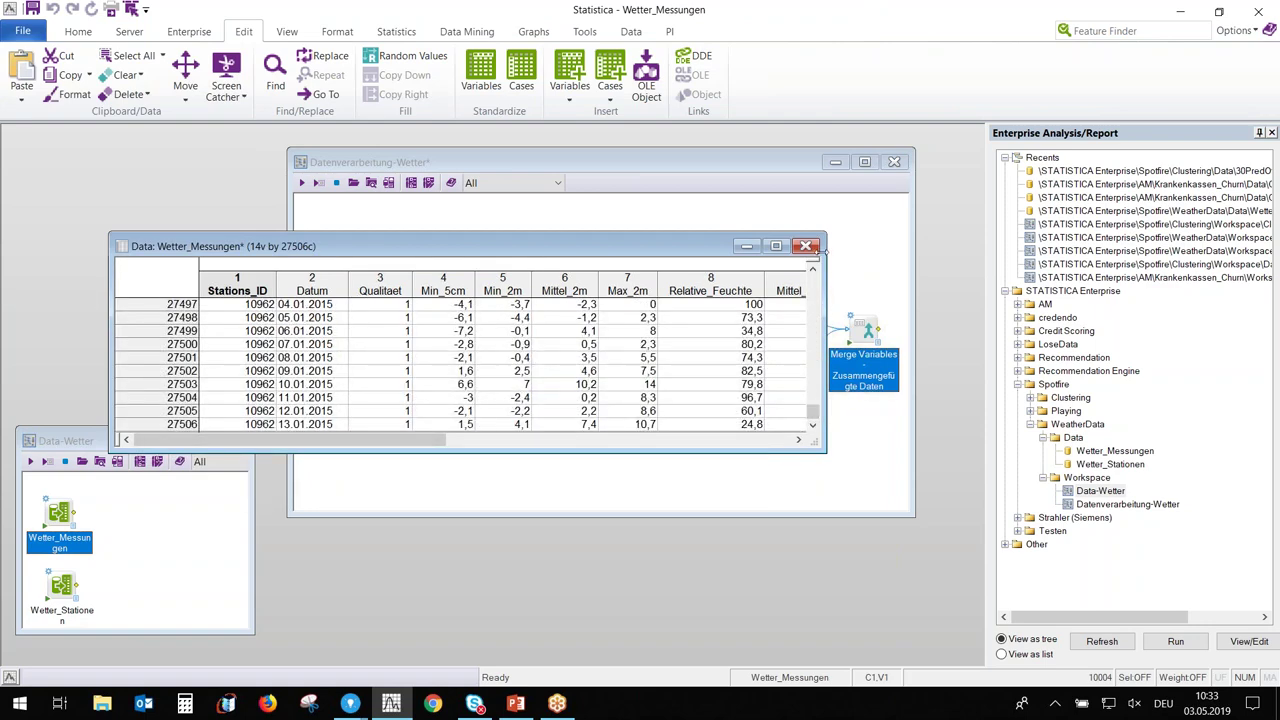
{"action": "left_click", "coordinate": [808, 248]}
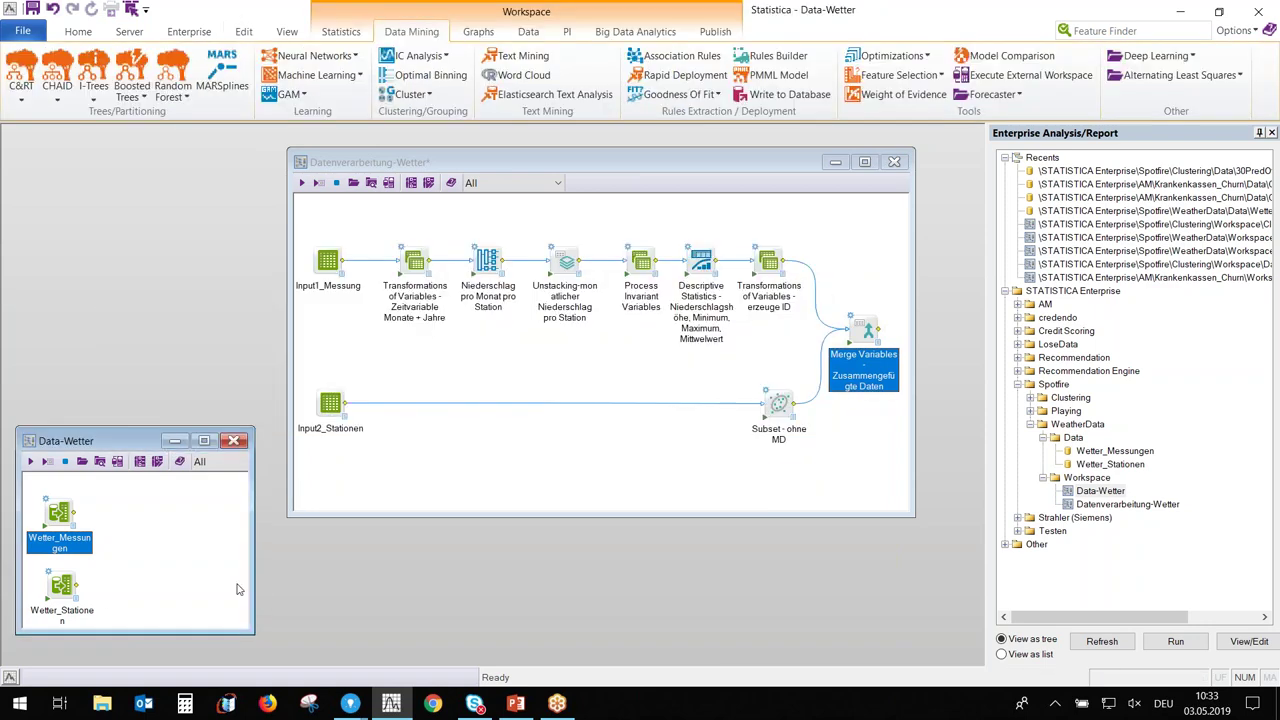
Review the Wetter_Stationen data from the first to the last station
{"action": "double_click", "coordinate": [75, 605]}
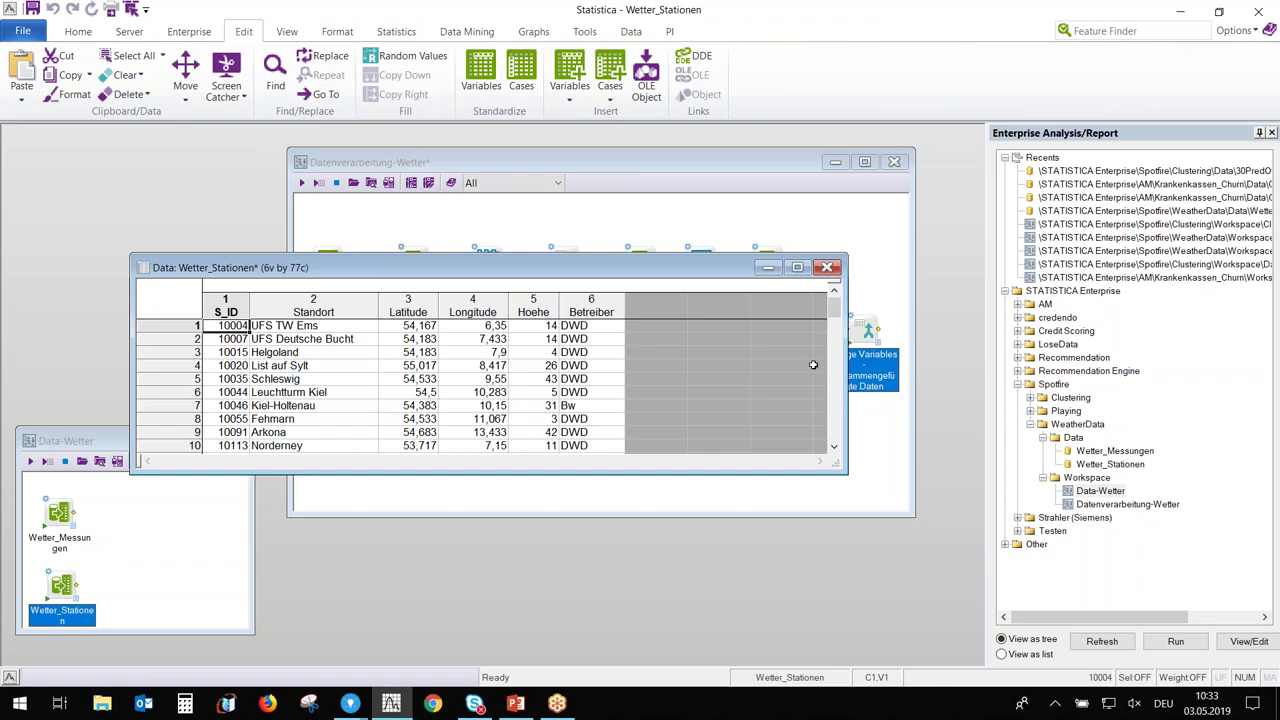
{"action": "left_click_drag", "start_coordinate": [840, 313], "coordinate": [834, 432]}
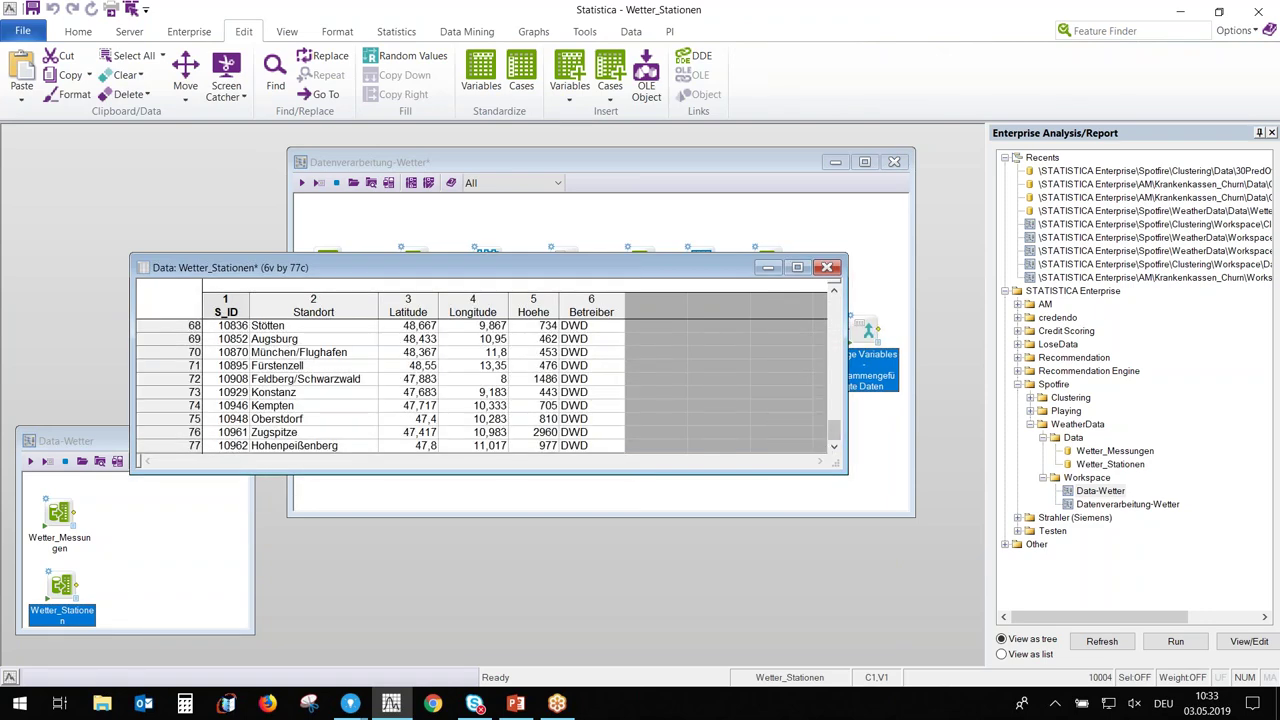
{"action": "left_click", "coordinate": [827, 267]}
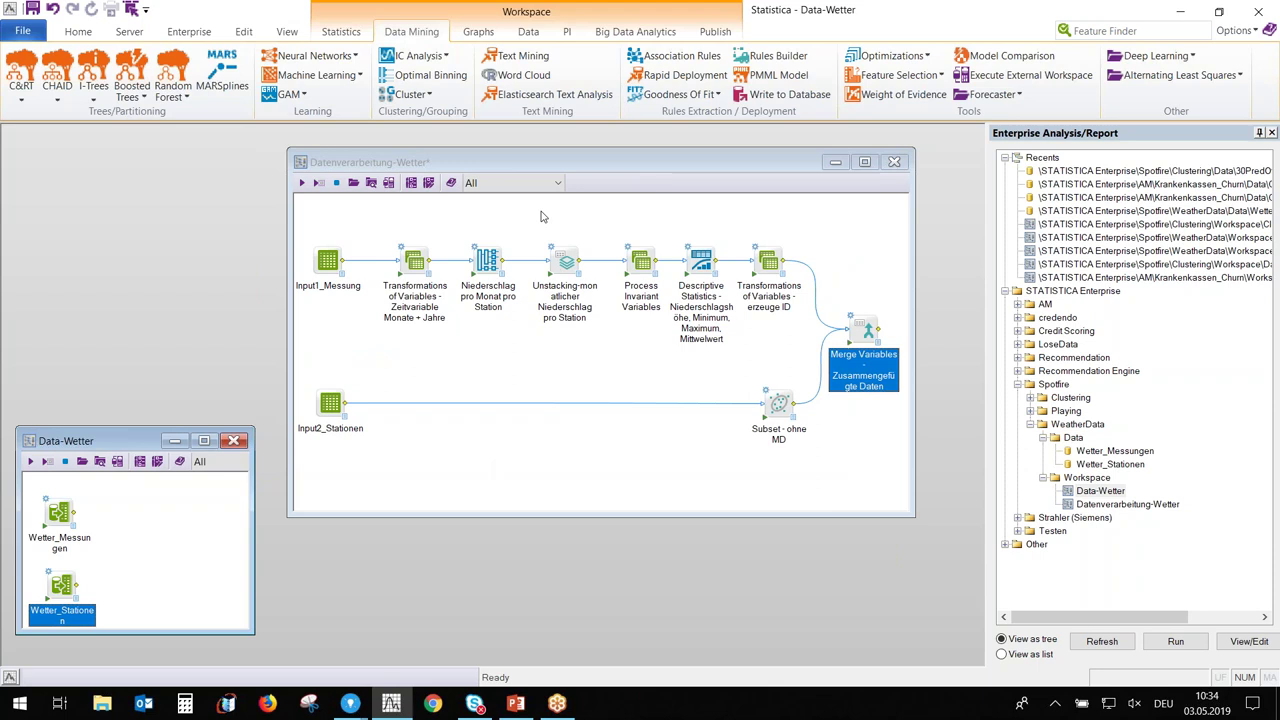
Restore the maximized Statistica window and snap it to the left half of the screen
{"action": "left_click_drag", "start_coordinate": [597, 165], "coordinate": [559, 157]}
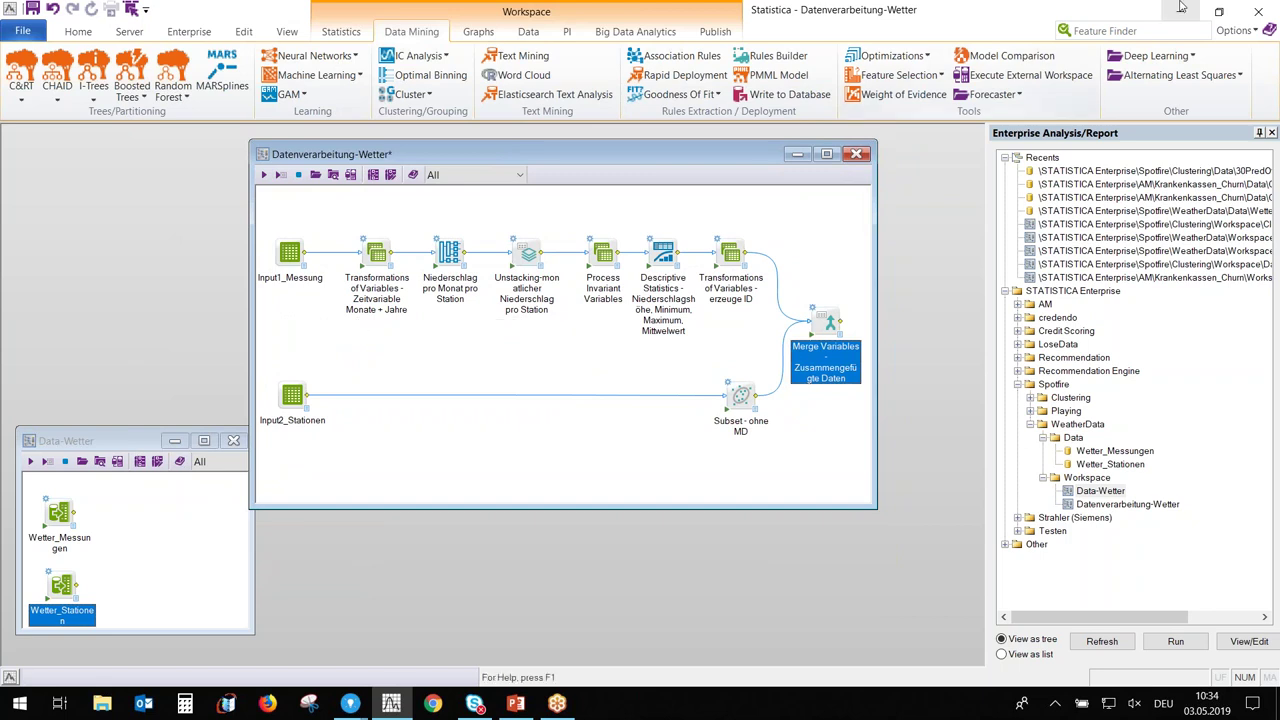
{"action": "left_click", "coordinate": [1218, 10]}
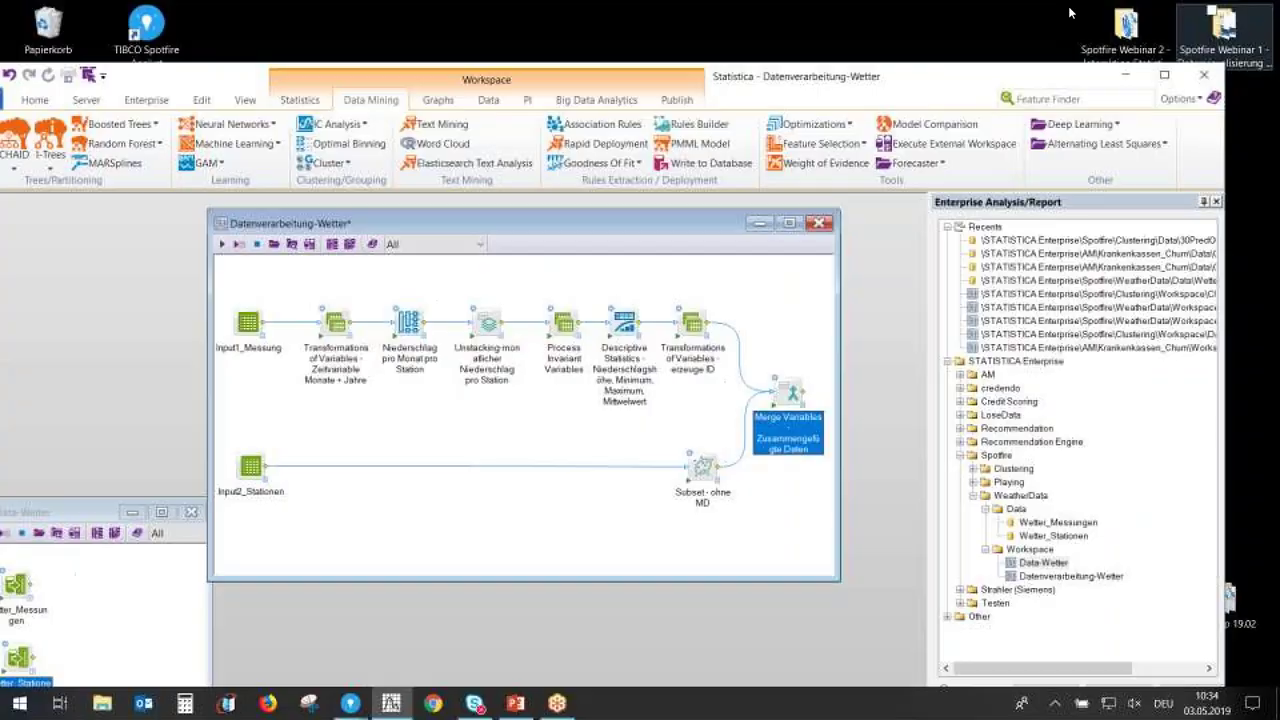
{"action": "left_click_drag", "start_coordinate": [888, 84], "coordinate": [3, 100]}
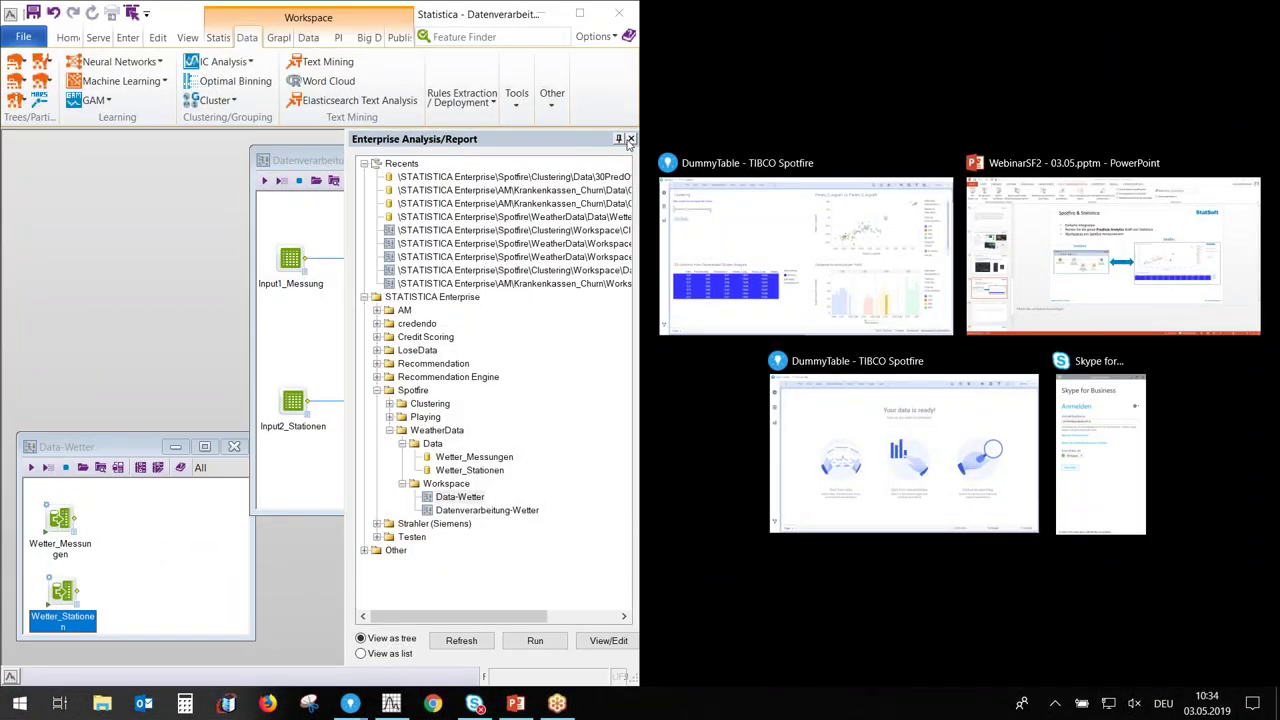
Close the Enterprise Analysis/Report pane and arrange the Datenverarbeitung-Wetter and Data-Wetter workspaces so both are fully visible
{"action": "left_click", "coordinate": [631, 139]}
{"action": "left_click_drag", "start_coordinate": [473, 163], "coordinate": [230, 153]}
{"action": "left_click", "coordinate": [173, 587]}
{"action": "left_click_drag", "start_coordinate": [135, 452], "coordinate": [185, 464]}
Switch to the empty DummyTable analysis in TIBCO Spotfire and snap its window to the right half of the screen
{"action": "left_click", "coordinate": [350, 703]}
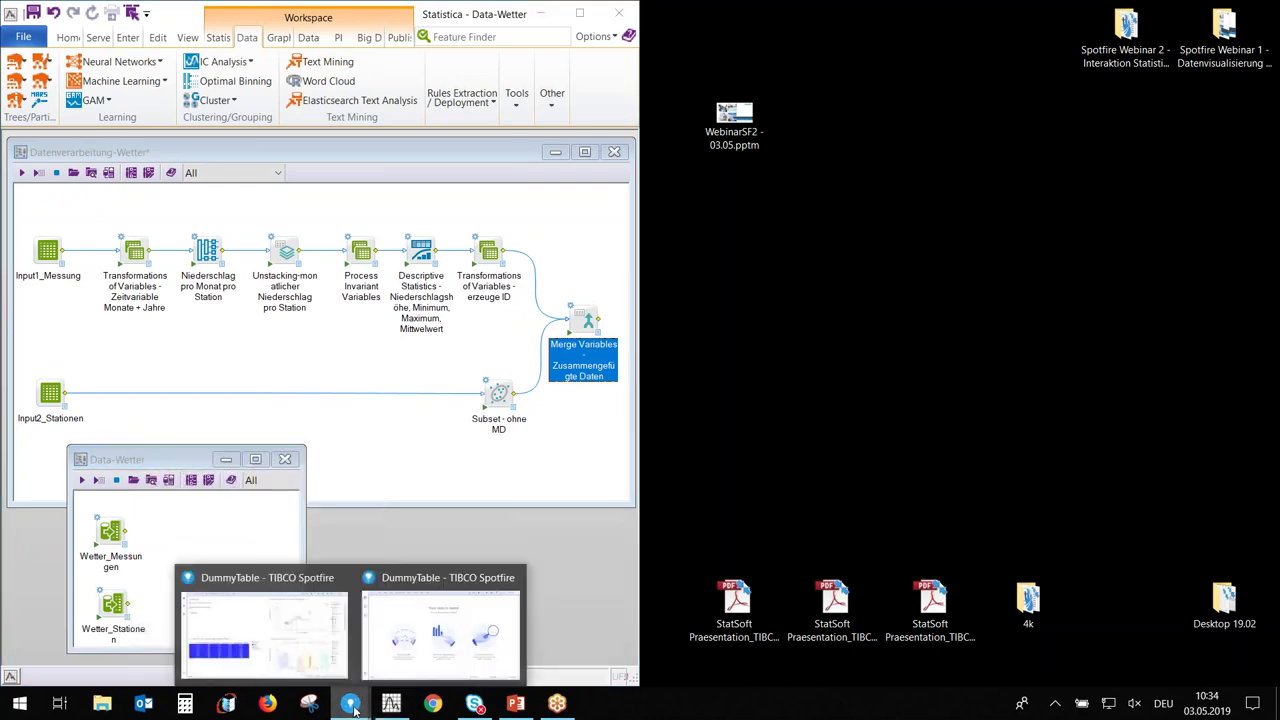
{"action": "left_click", "coordinate": [408, 643]}
{"action": "key", "text": "super+Right"}
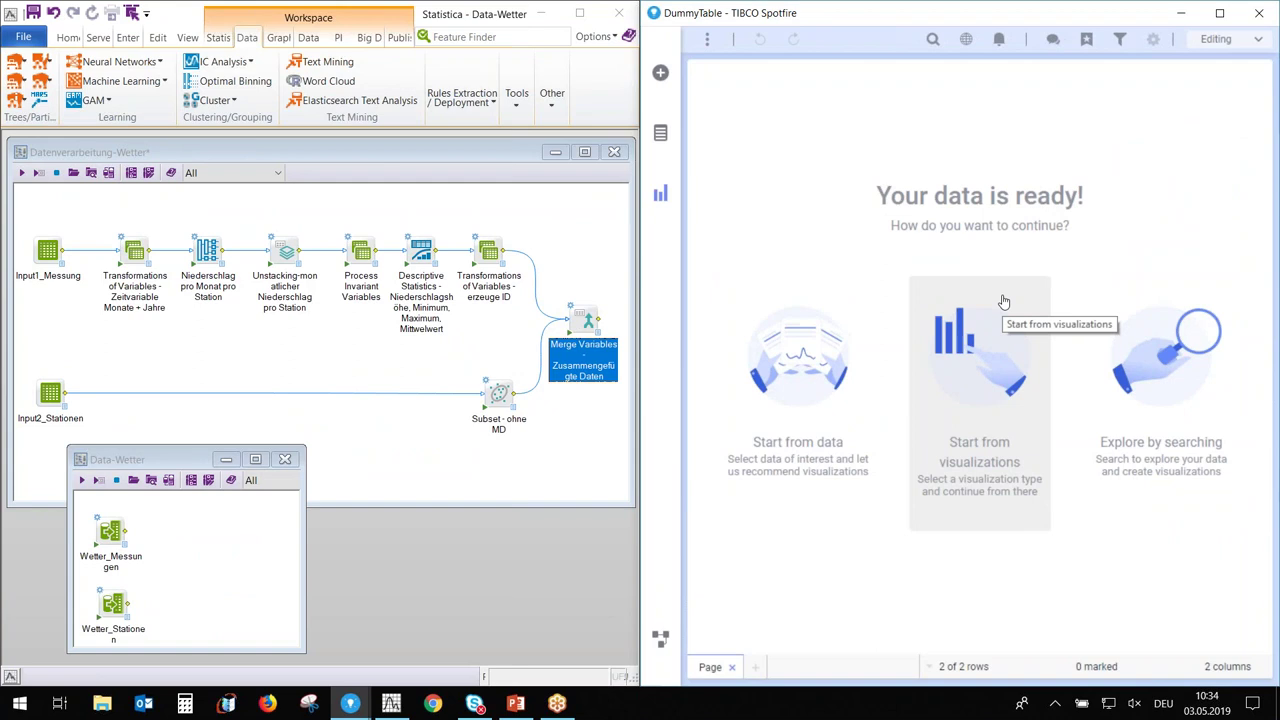
Add the Data-Wetter workspace from Enterprise as a data function in the Statistica integration
{"action": "left_click", "coordinate": [708, 42]}
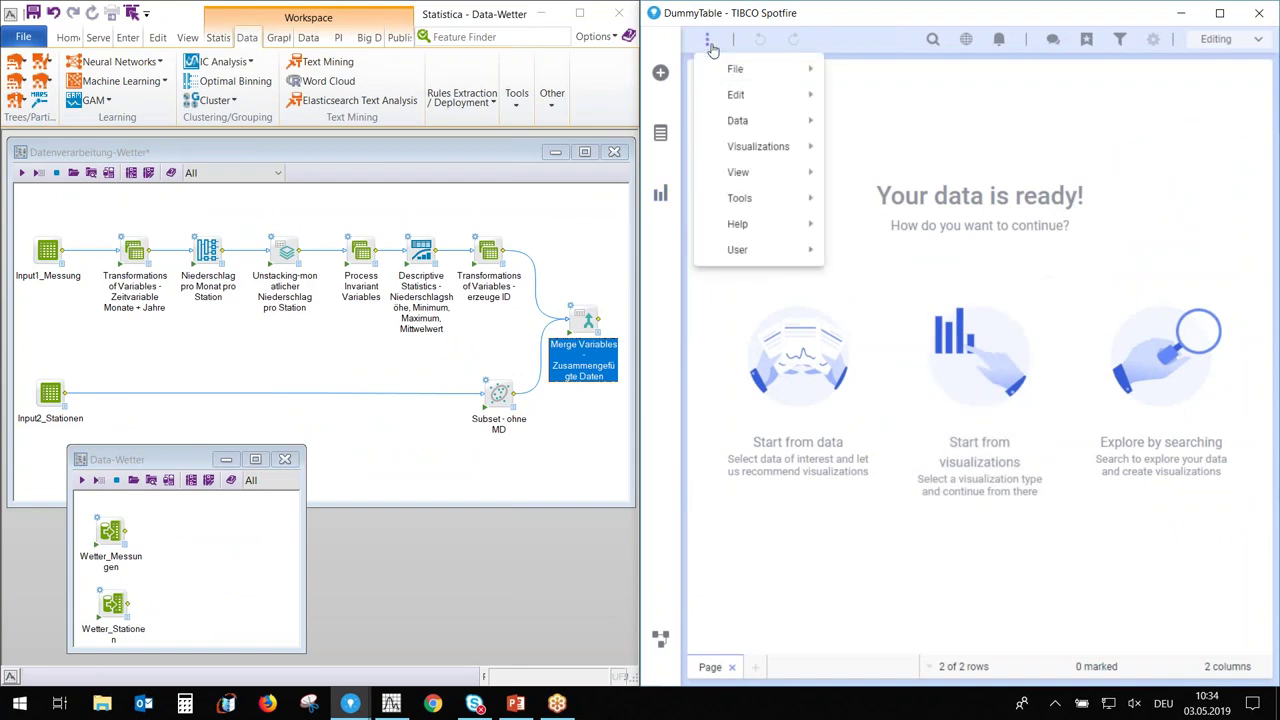
{"action": "mouse_move", "coordinate": [737, 199]}
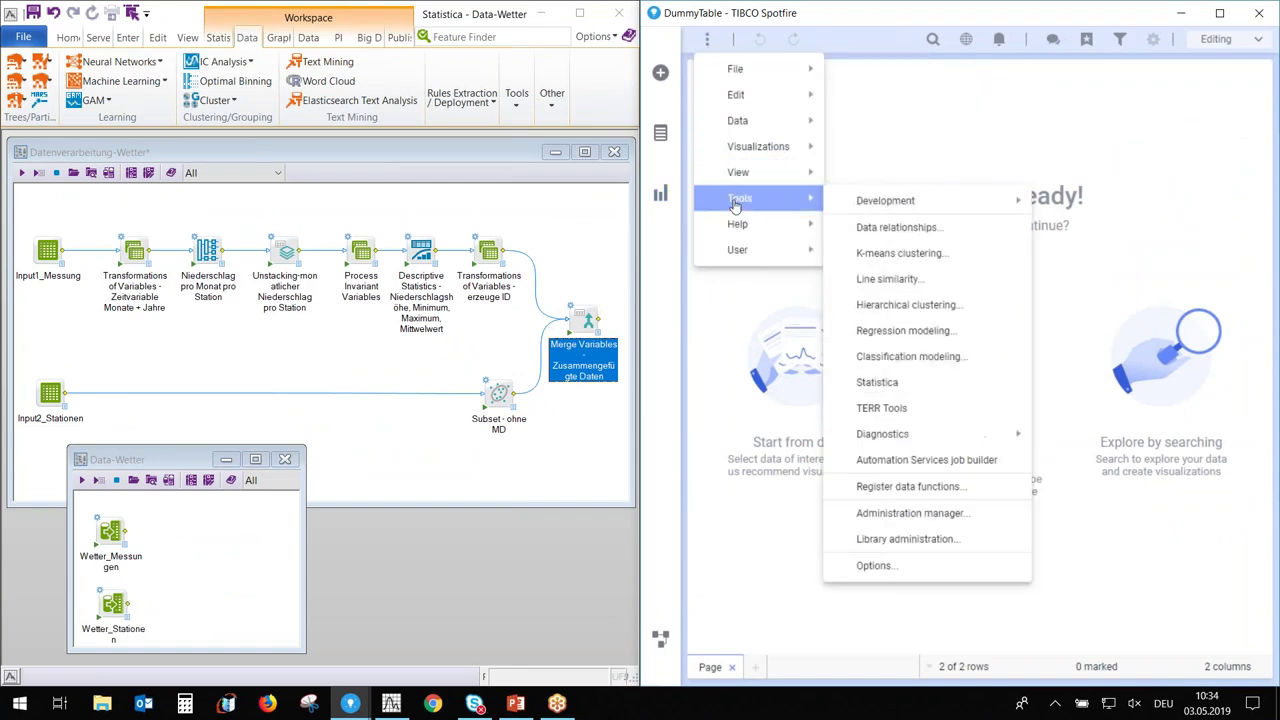
{"action": "left_click", "coordinate": [868, 384]}
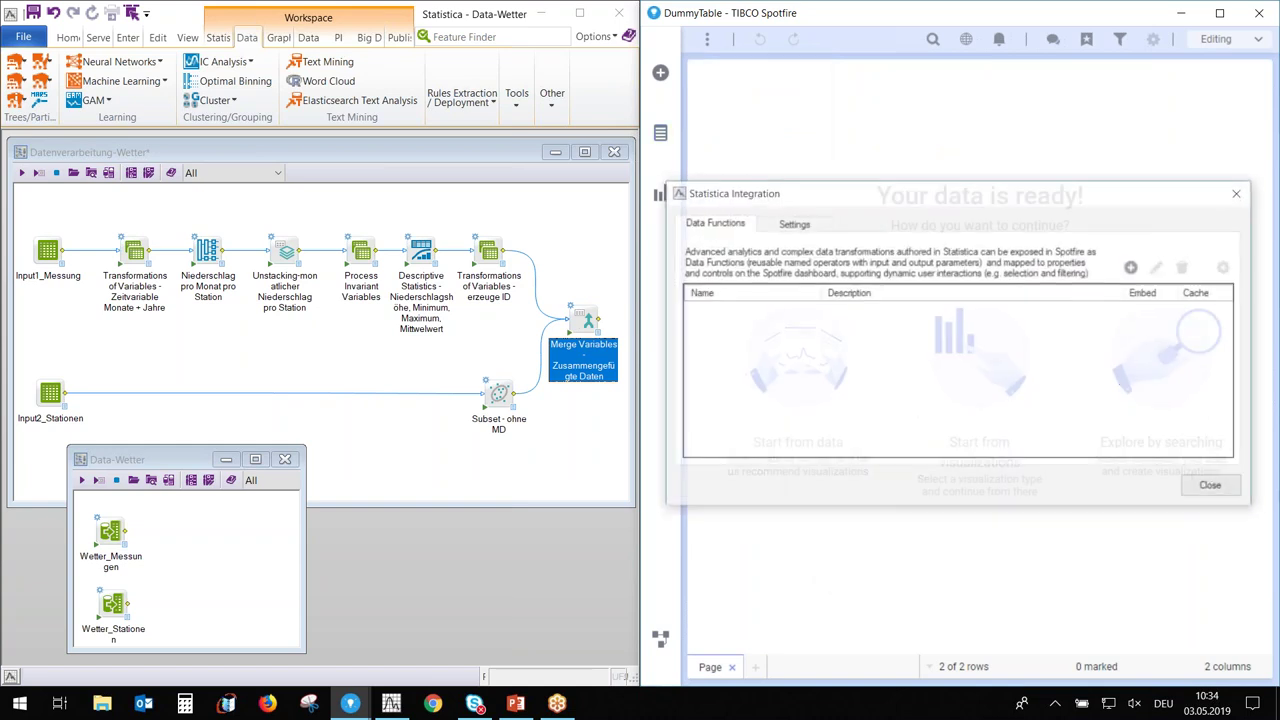
{"action": "left_click", "coordinate": [1133, 267]}
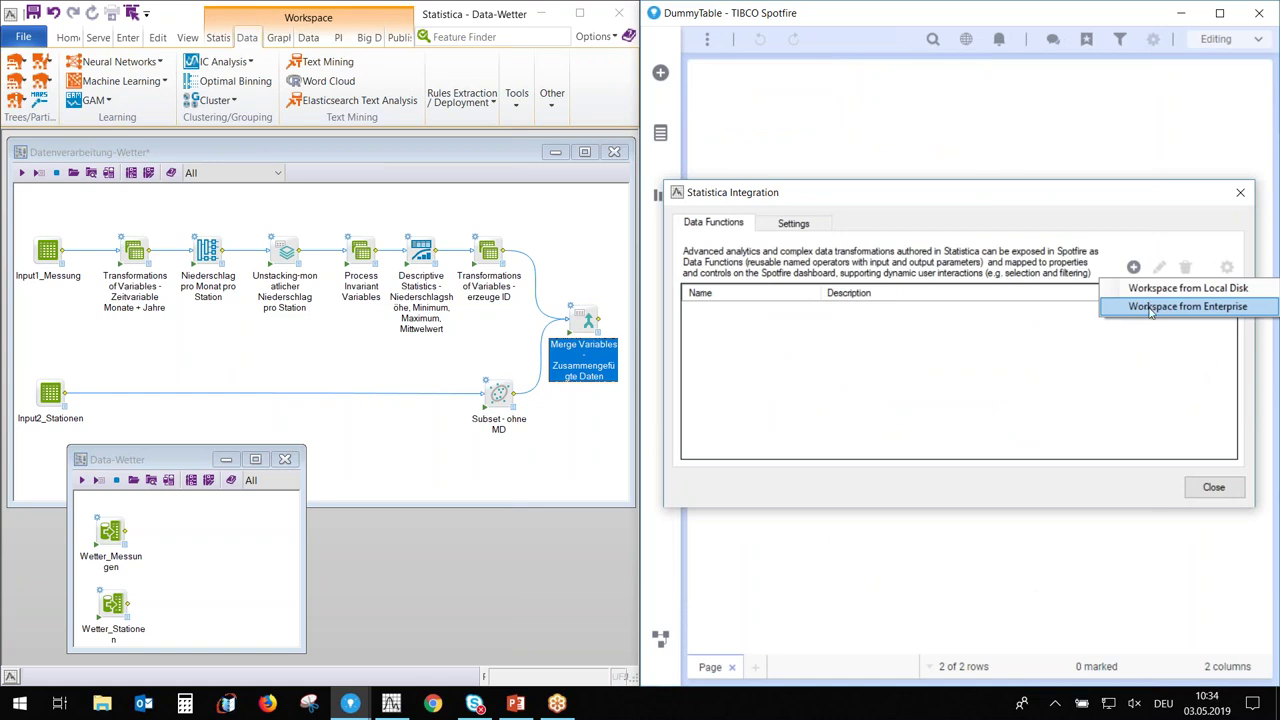
{"action": "left_click", "coordinate": [1150, 312]}
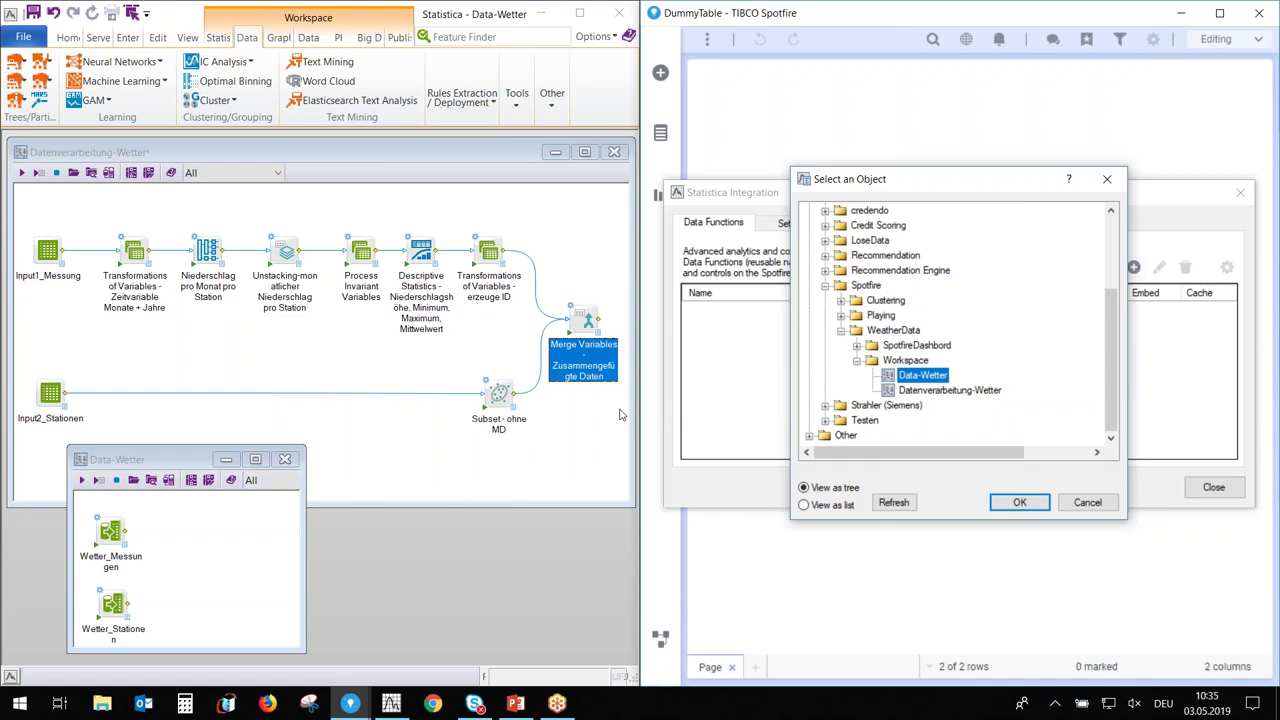
{"action": "left_click", "coordinate": [1019, 502]}
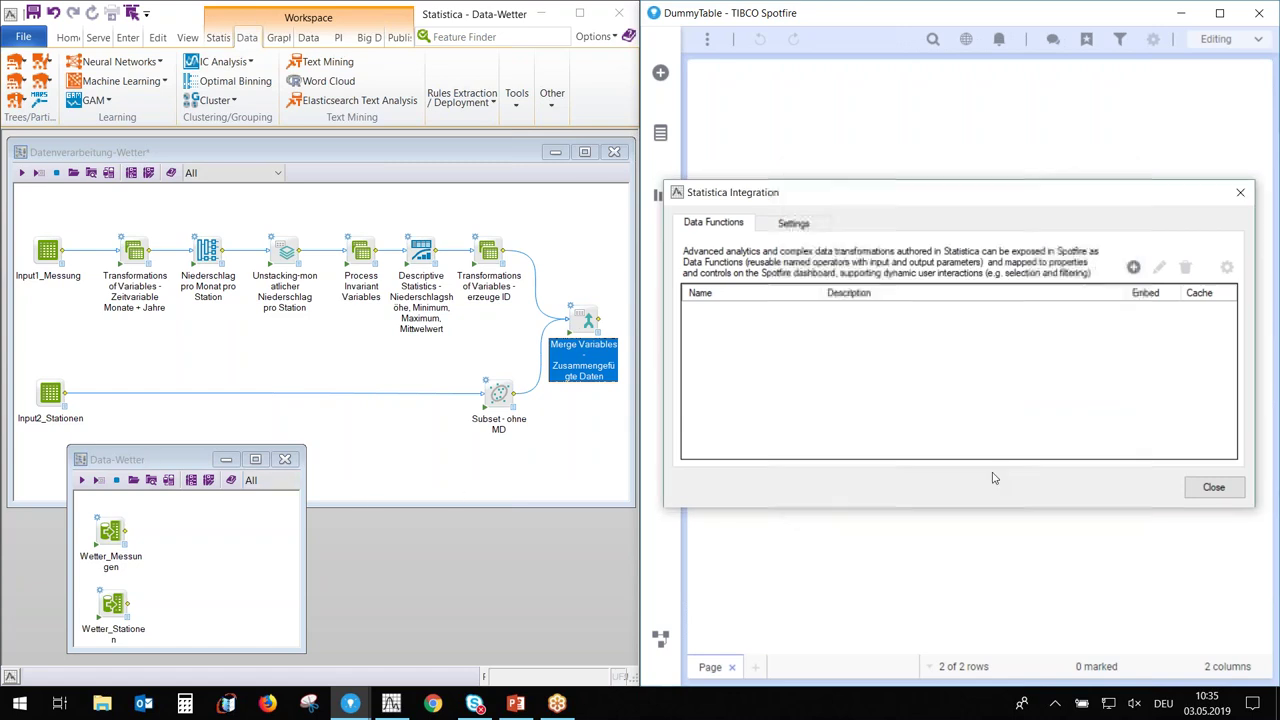
Add the Datenverarbeitung-Wetter workspace from Enterprise as a second Statistica data function
{"action": "left_click", "coordinate": [1133, 268]}
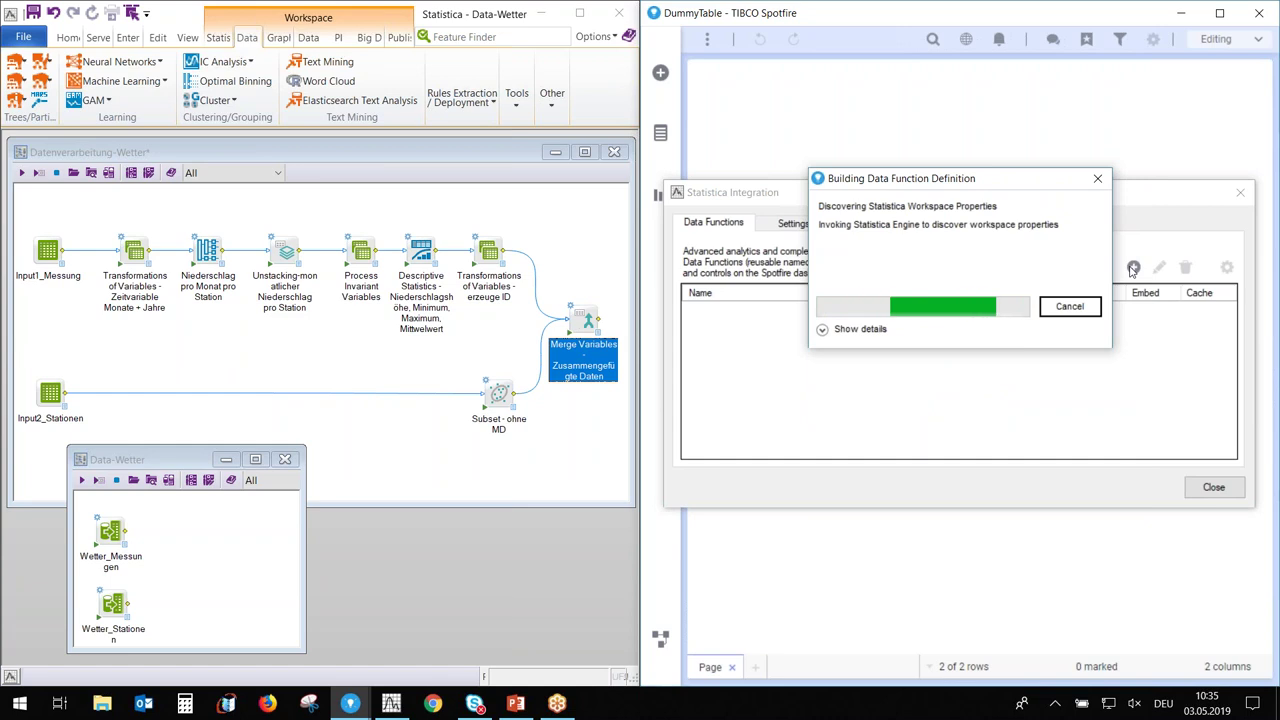
{"action": "left_click", "coordinate": [1133, 267]}
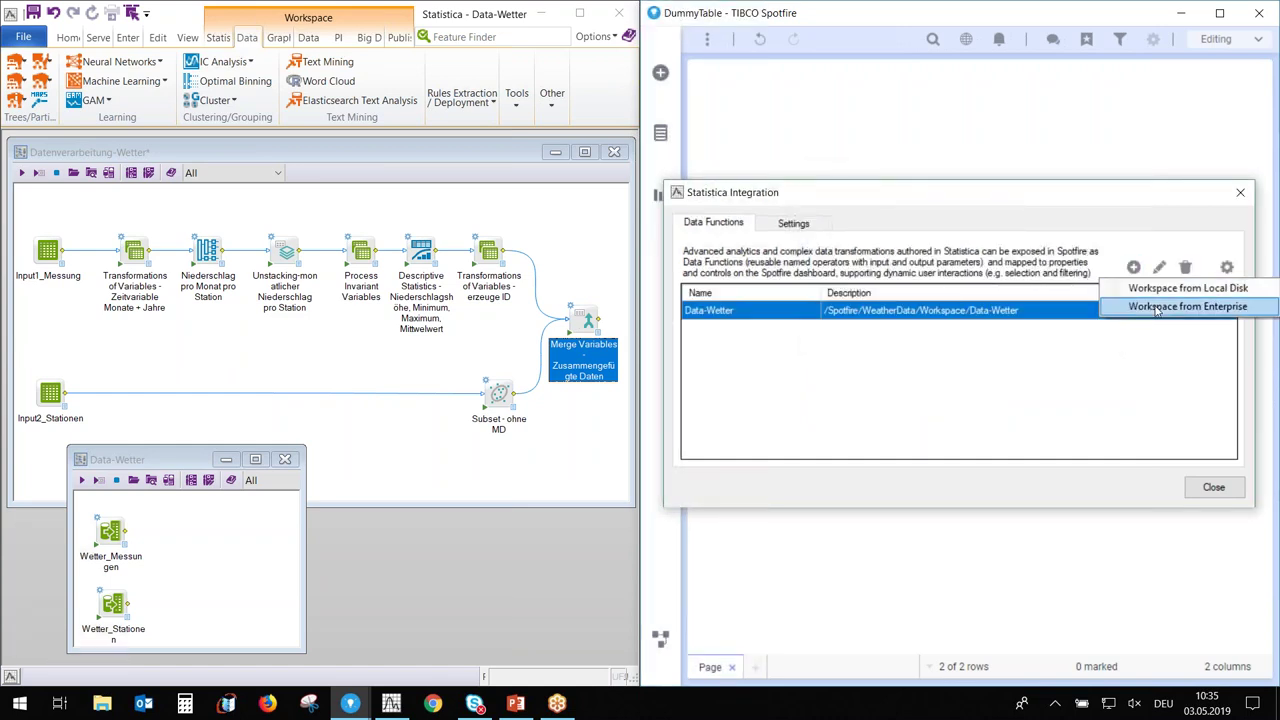
{"action": "left_click", "coordinate": [1157, 307]}
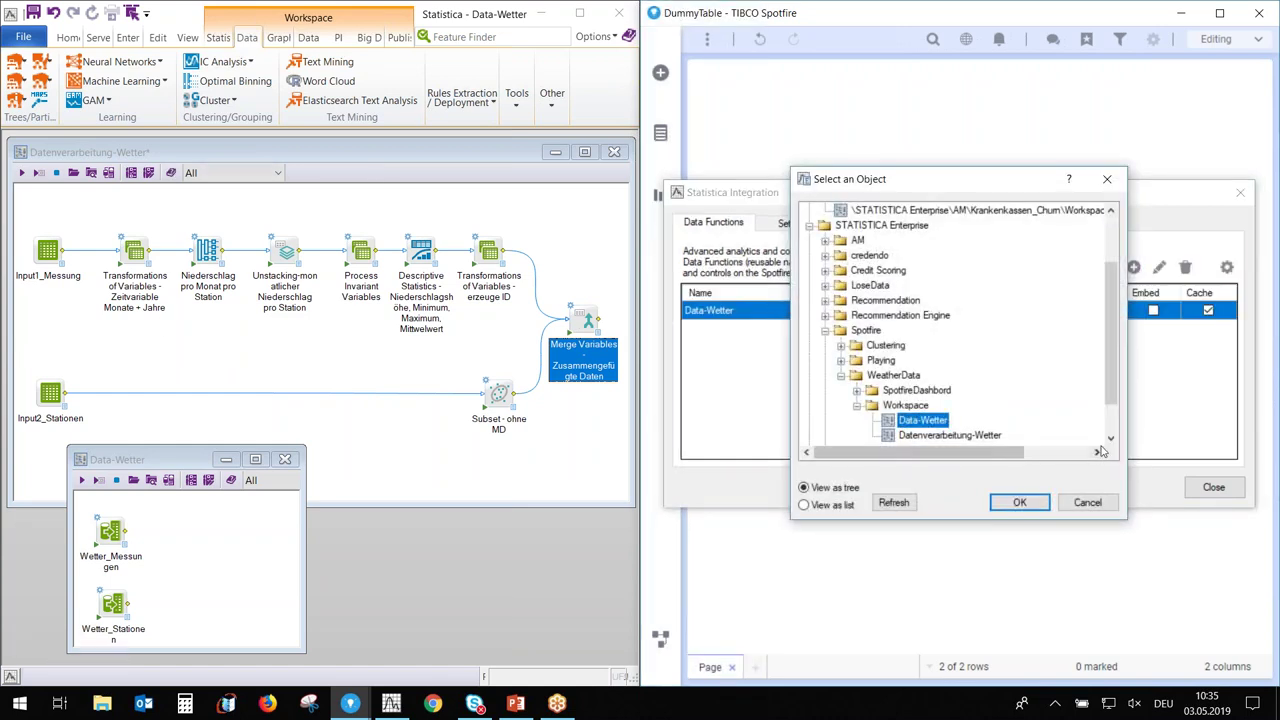
{"action": "left_click", "coordinate": [1020, 502]}
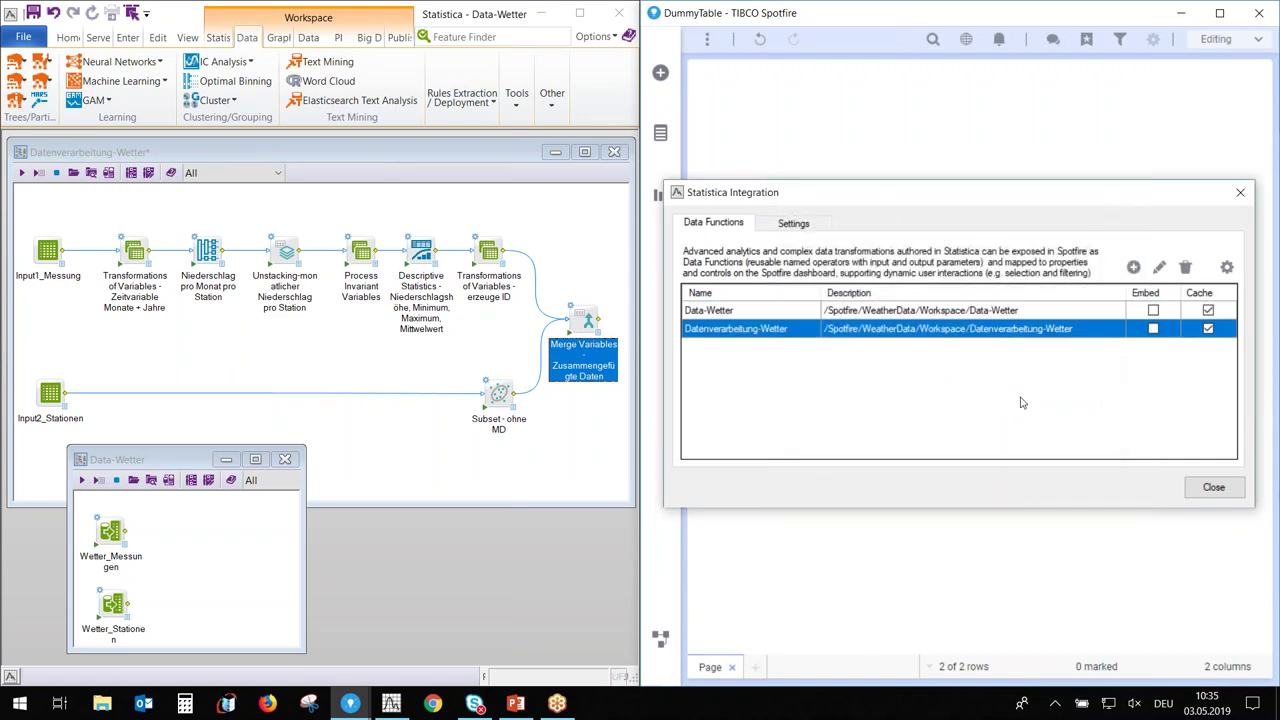
Map the Data-Wetter outputs Wetter_Messungen and Wetter_Stationen to new data tables with the same names
{"action": "left_click", "coordinate": [995, 316]}
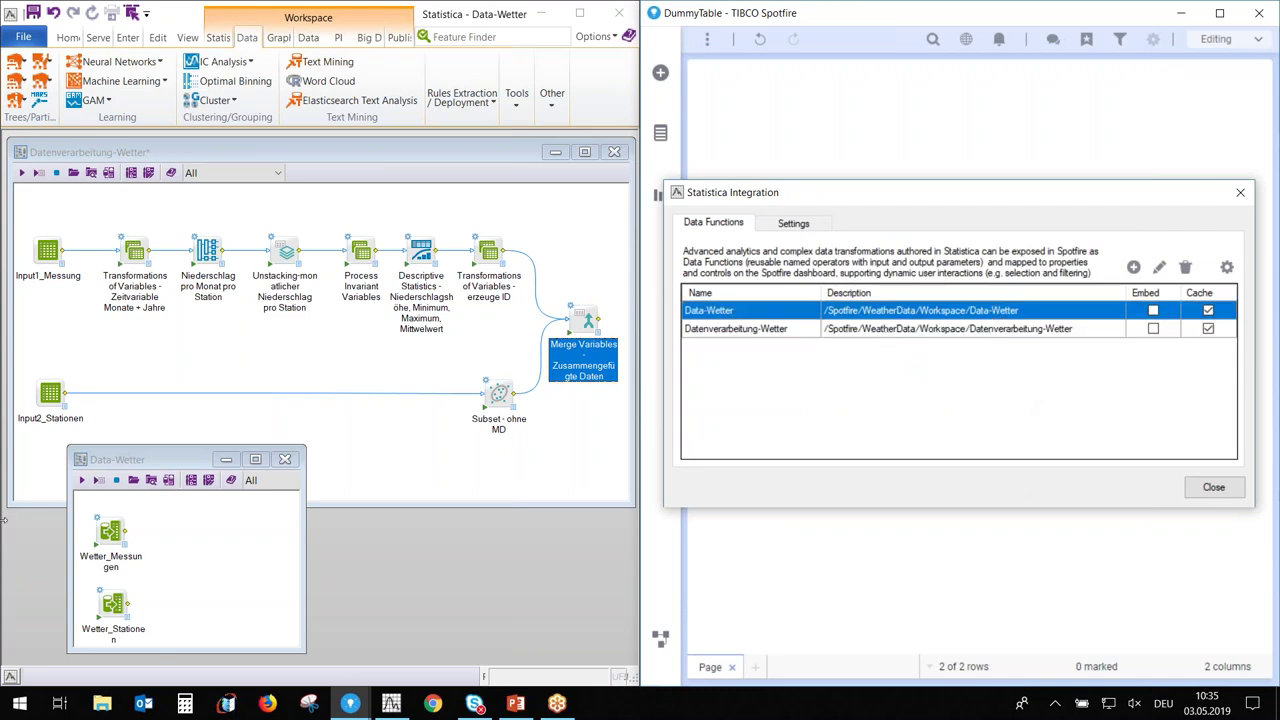
{"action": "left_click", "coordinate": [1227, 267]}
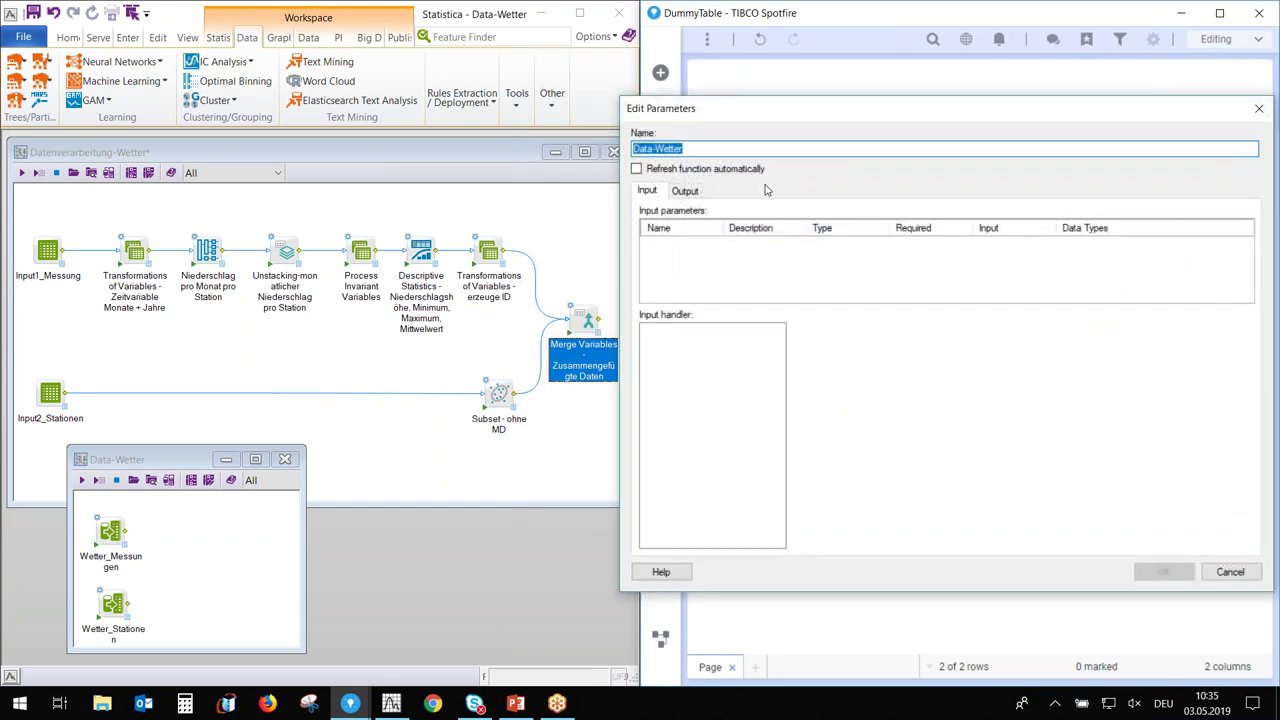
{"action": "left_click", "coordinate": [690, 193]}
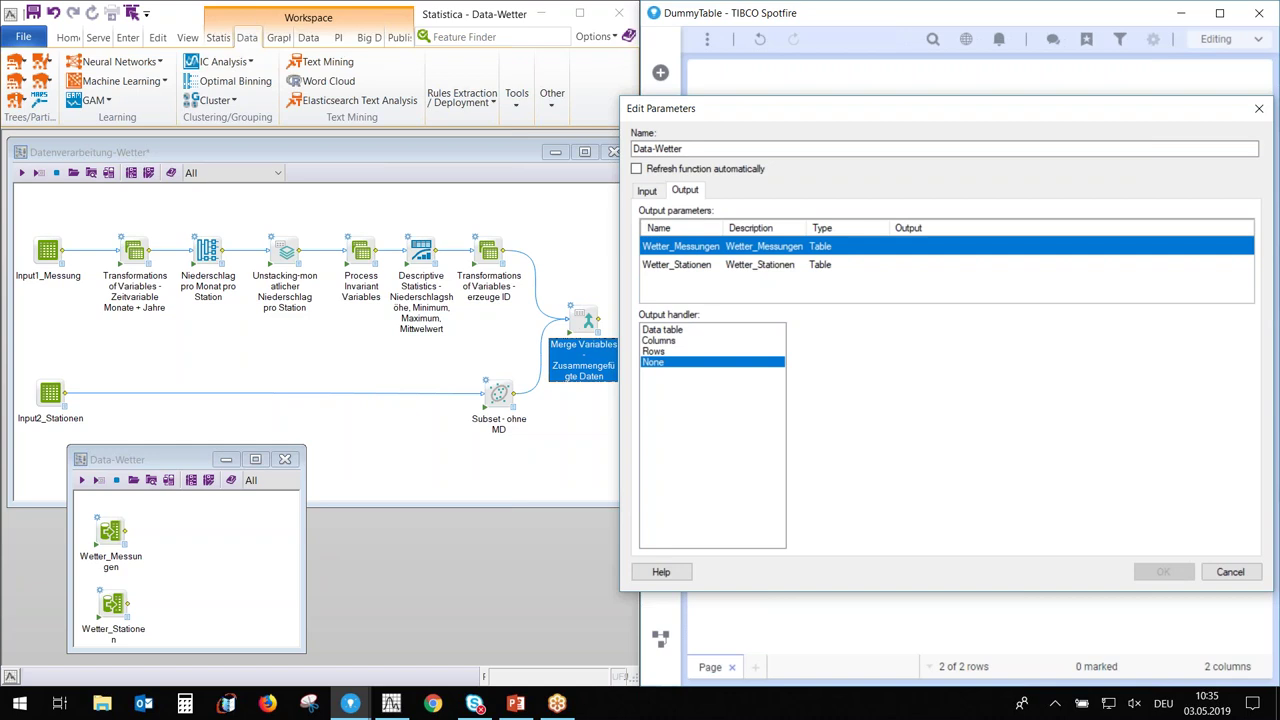
{"action": "left_click", "coordinate": [696, 330]}
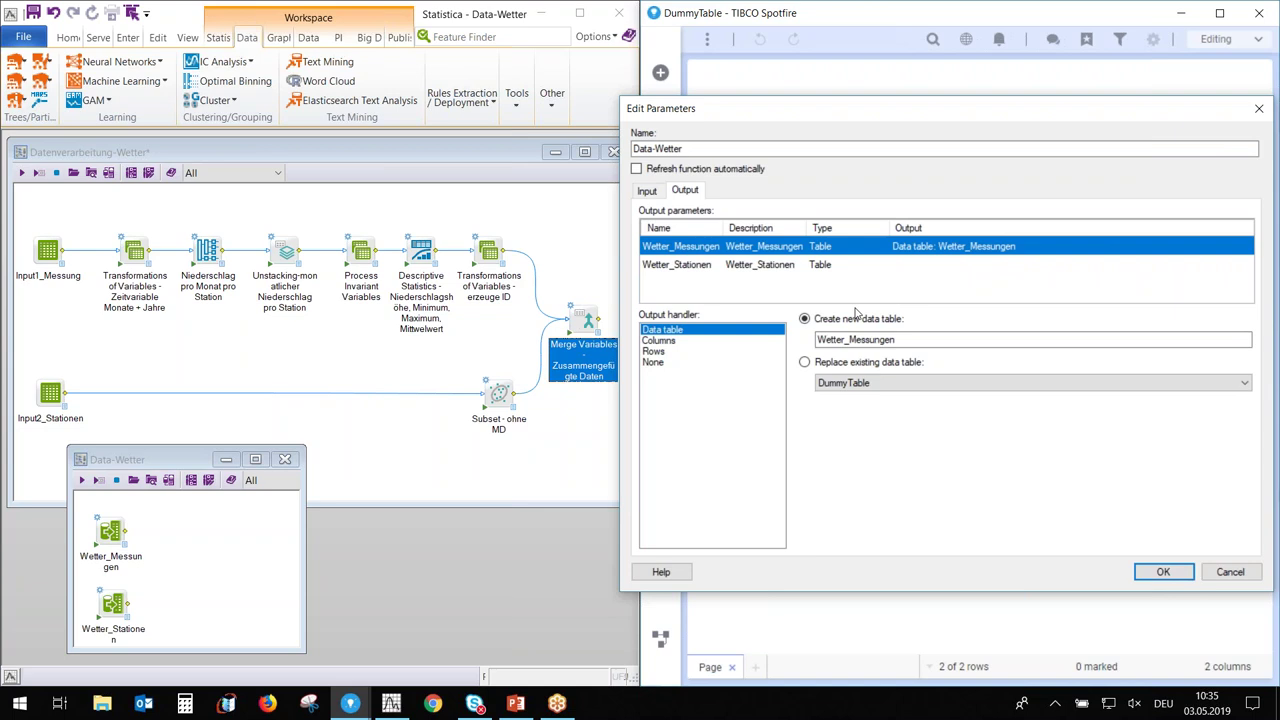
{"action": "left_click", "coordinate": [710, 266]}
{"action": "left_click", "coordinate": [688, 330]}
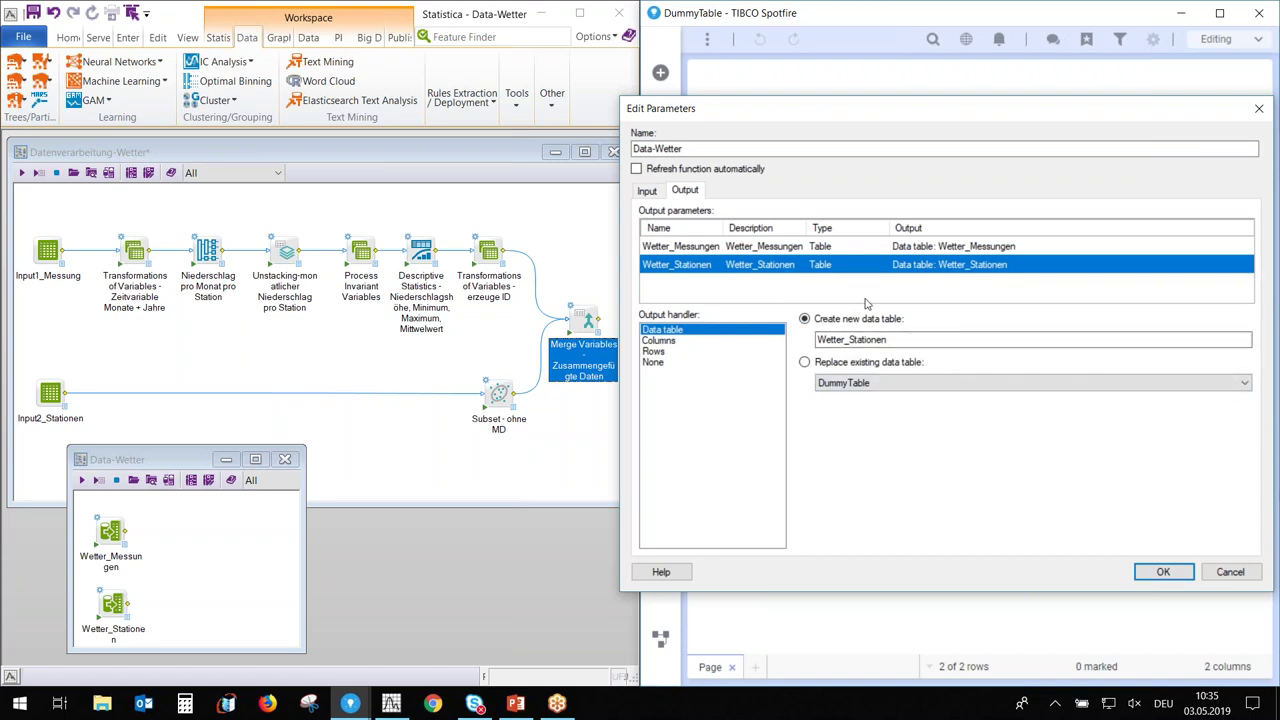
{"action": "left_click", "coordinate": [1163, 571]}
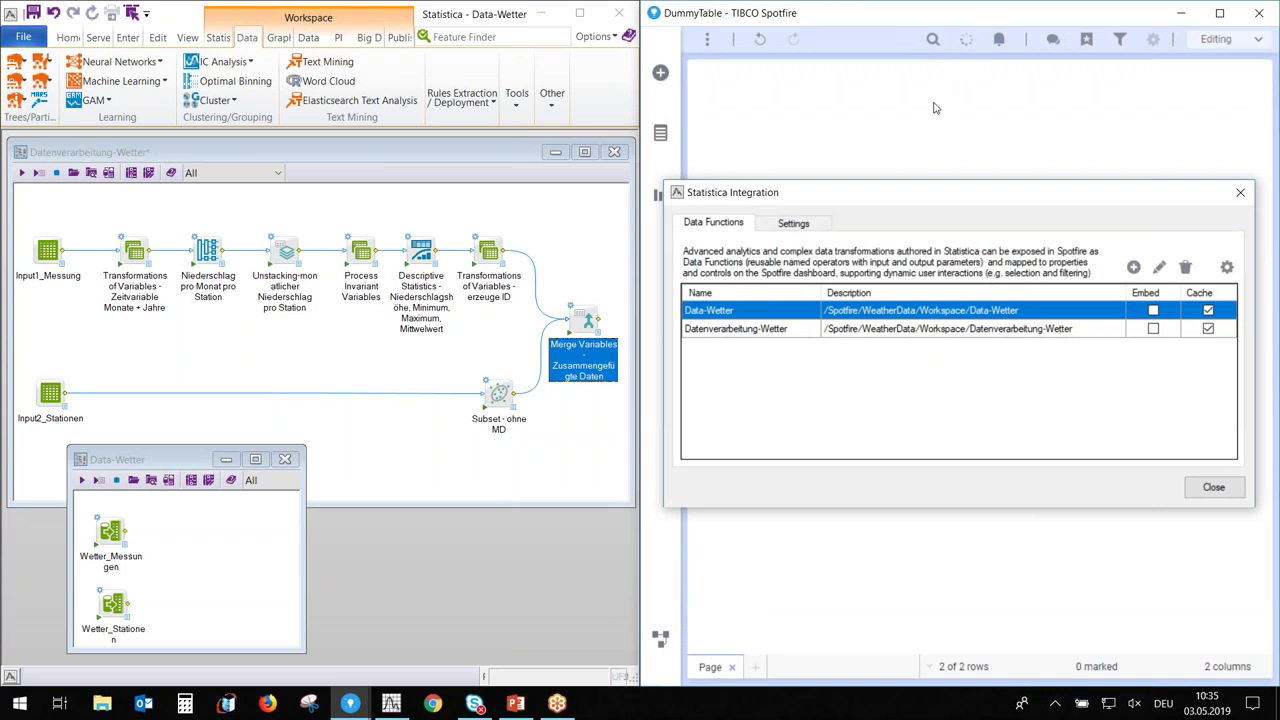
For the Datenverarbeitung-Wetter data function, map Input1_Messung to all columns of the Wetter_Messungen table
{"action": "left_click", "coordinate": [926, 331]}
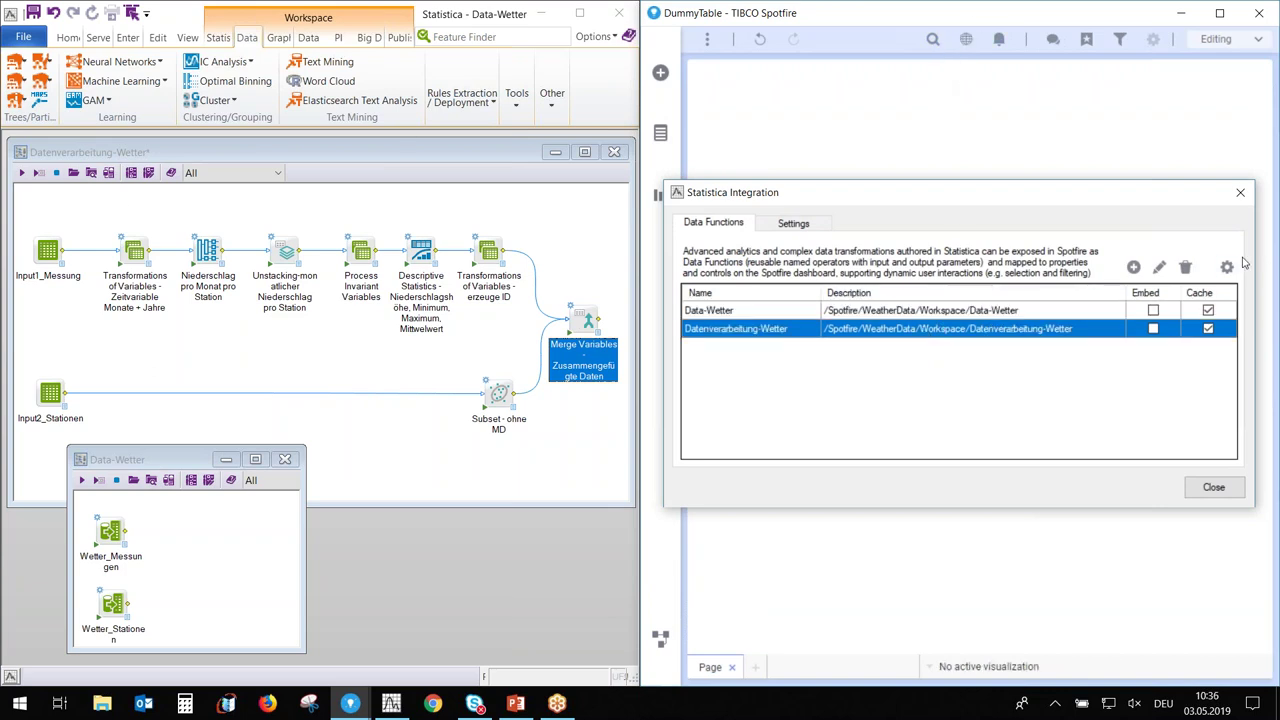
{"action": "left_click", "coordinate": [1228, 268]}
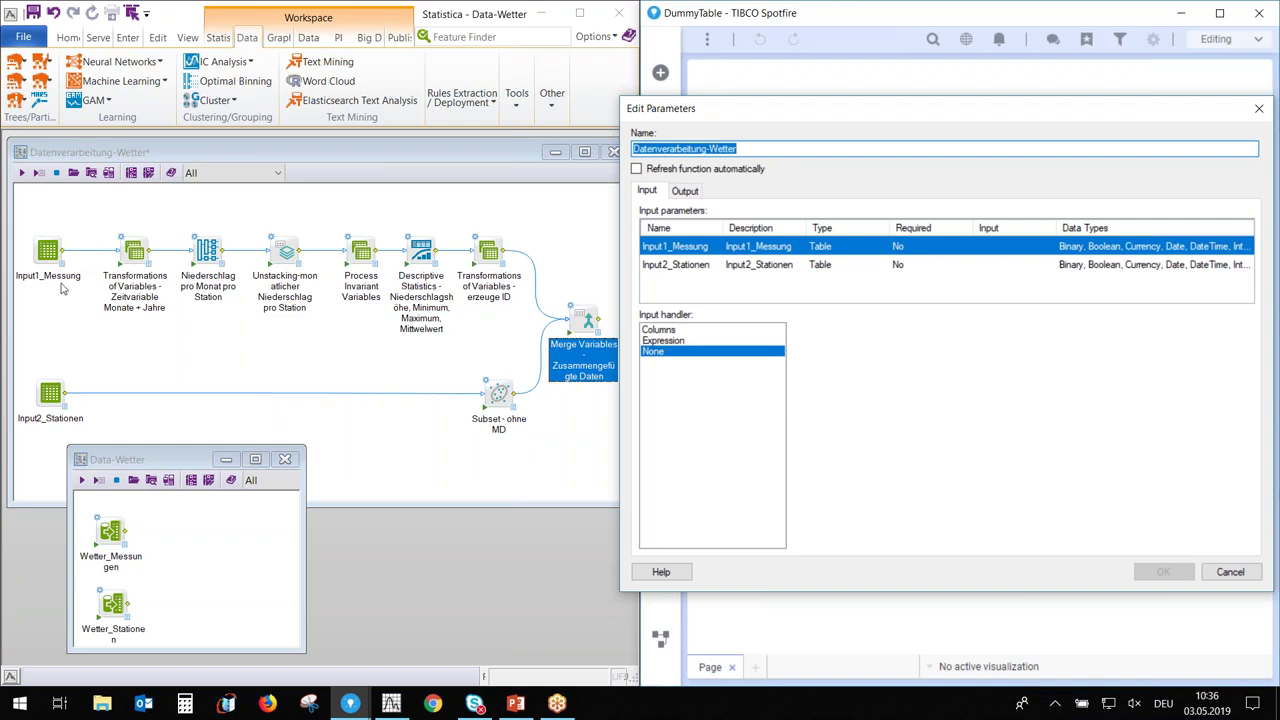
{"action": "left_click", "coordinate": [668, 329]}
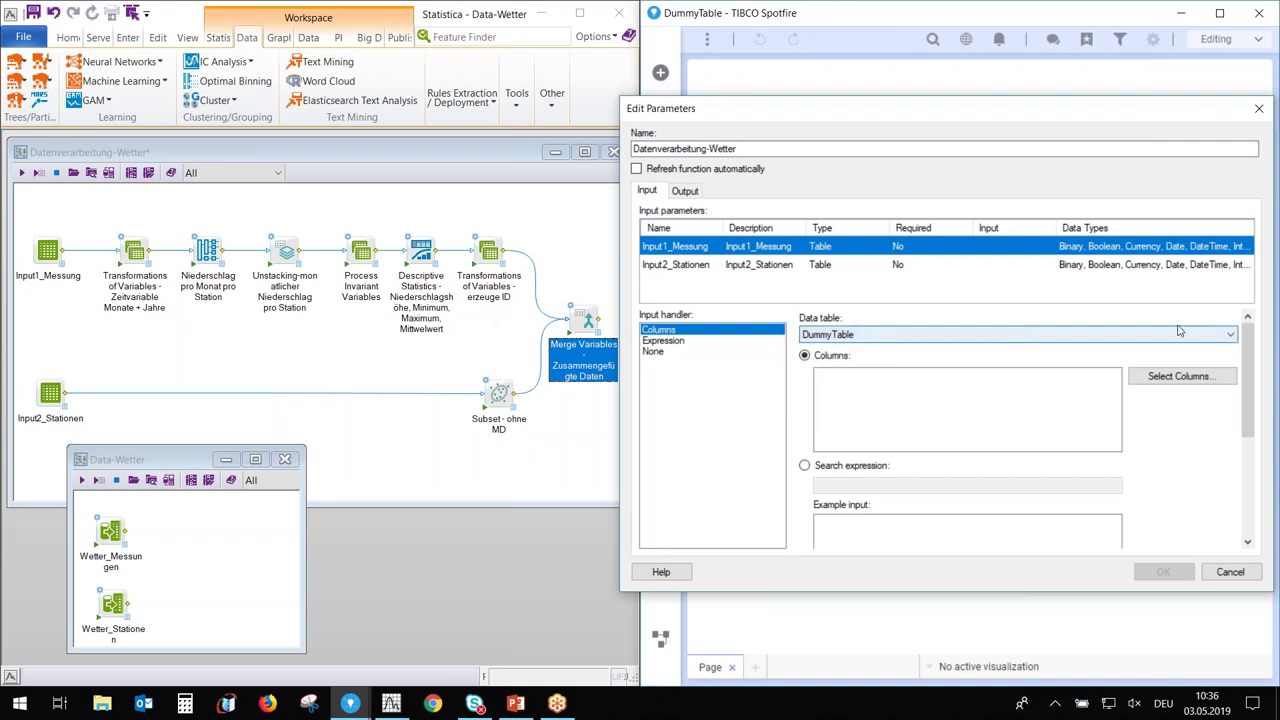
{"action": "left_click", "coordinate": [1231, 336]}
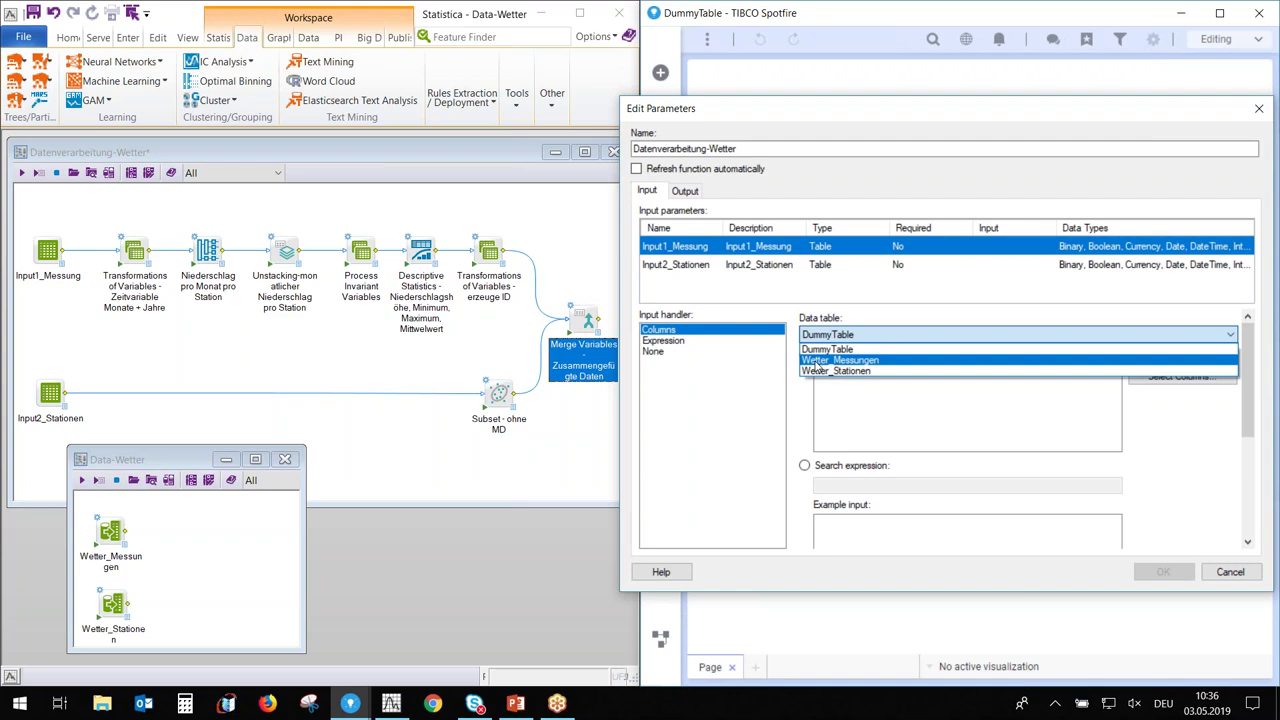
{"action": "left_click", "coordinate": [817, 362]}
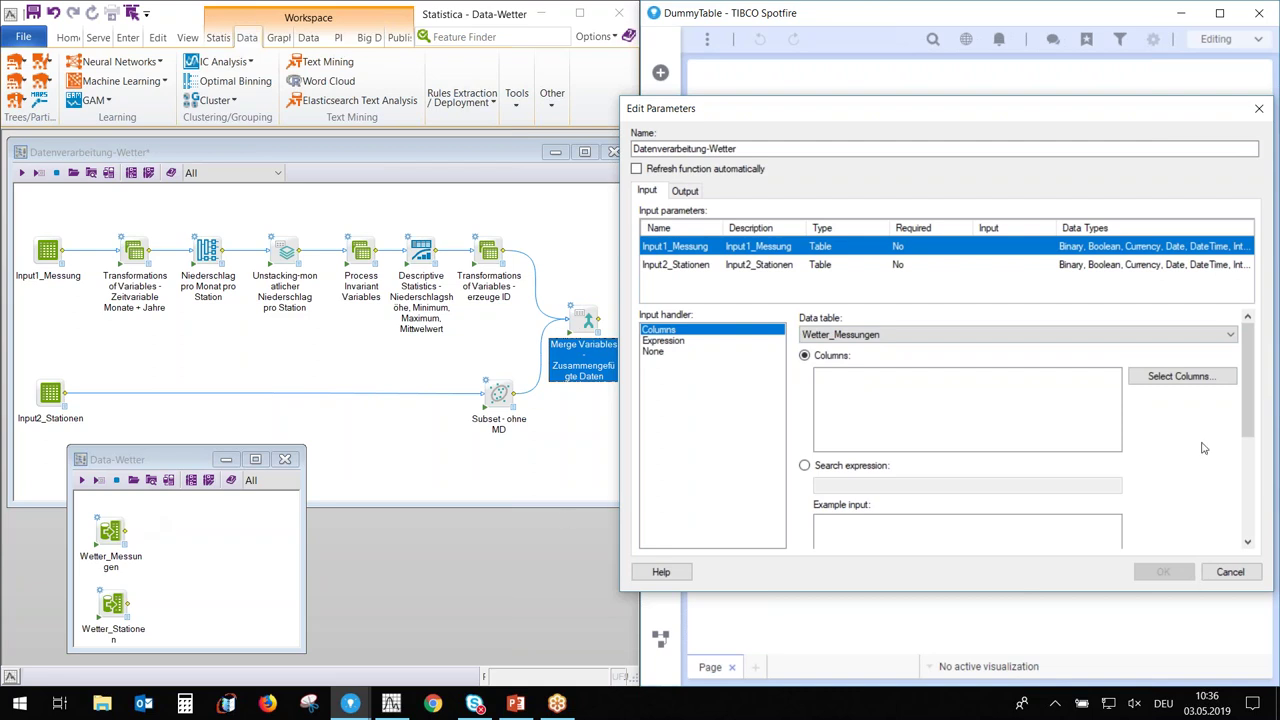
{"action": "left_click", "coordinate": [1195, 378]}
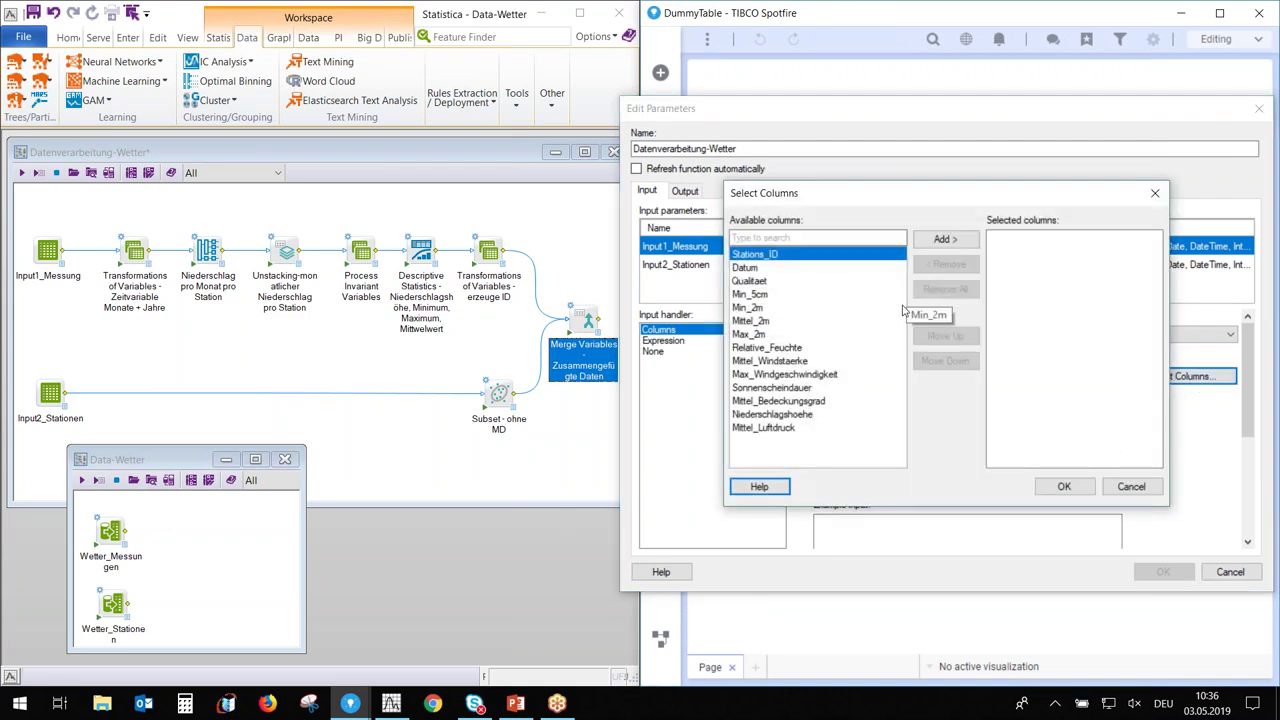
{"action": "left_click", "coordinate": [783, 427], "text": "shift"}
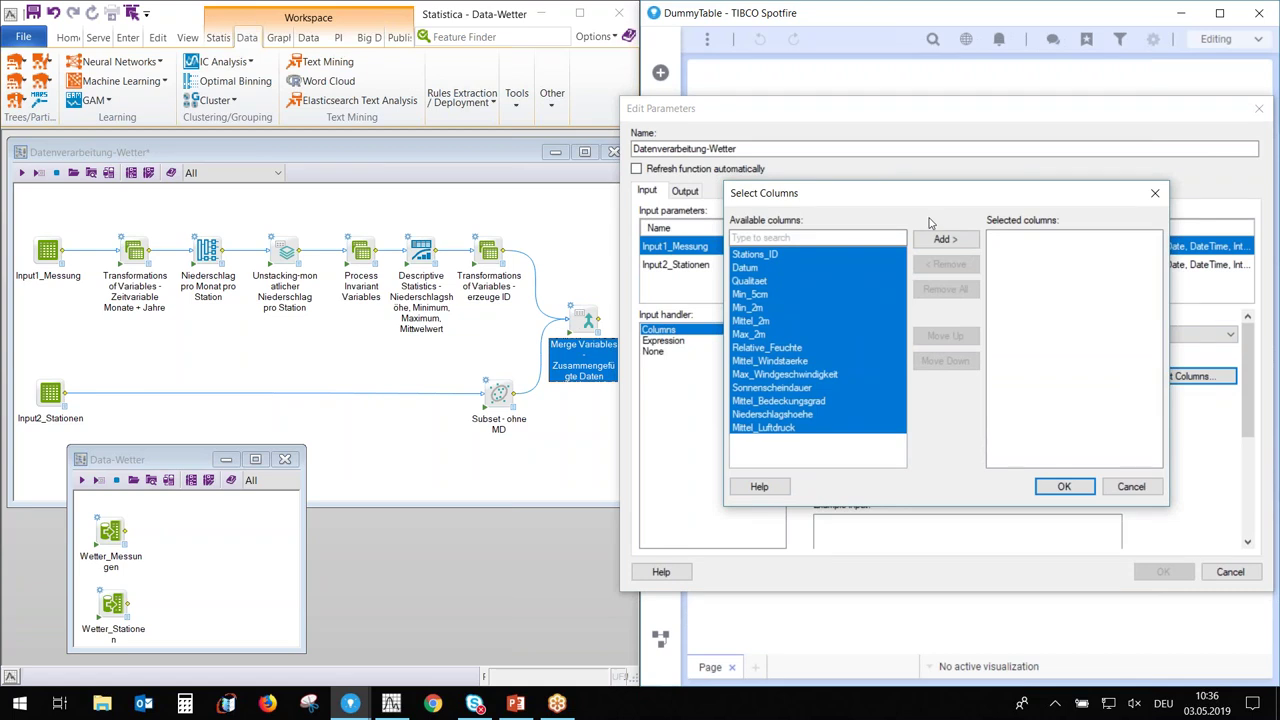
{"action": "left_click", "coordinate": [943, 240]}
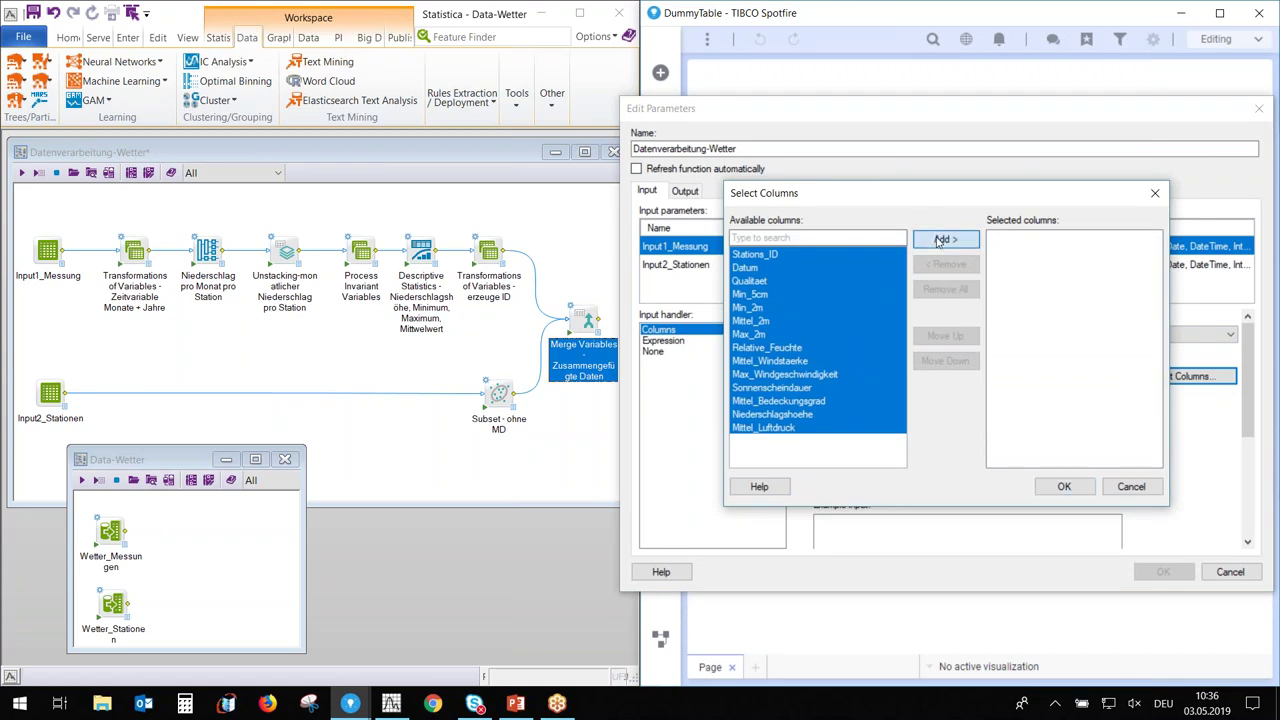
{"action": "left_click", "coordinate": [1063, 486]}
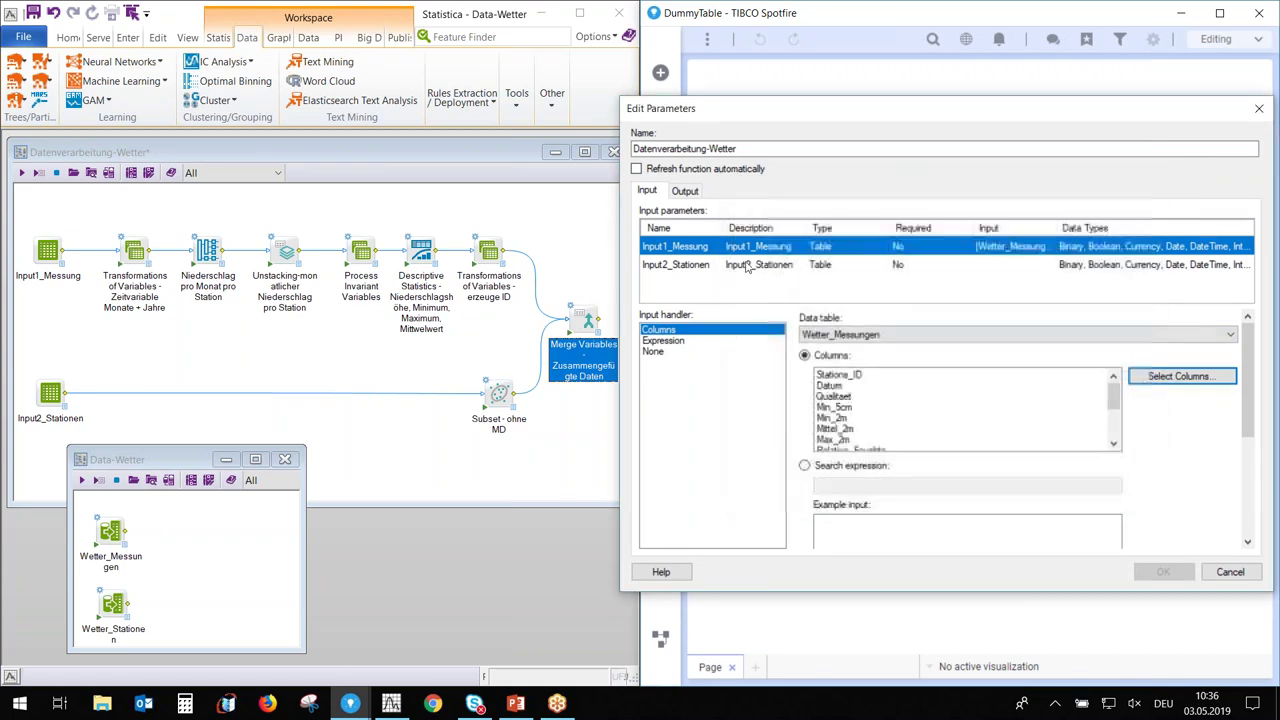
Map the Input2_Stationen parameter to all columns of the Wetter_Stationen table, from S_ID to Betreiber
{"action": "left_click", "coordinate": [670, 266]}
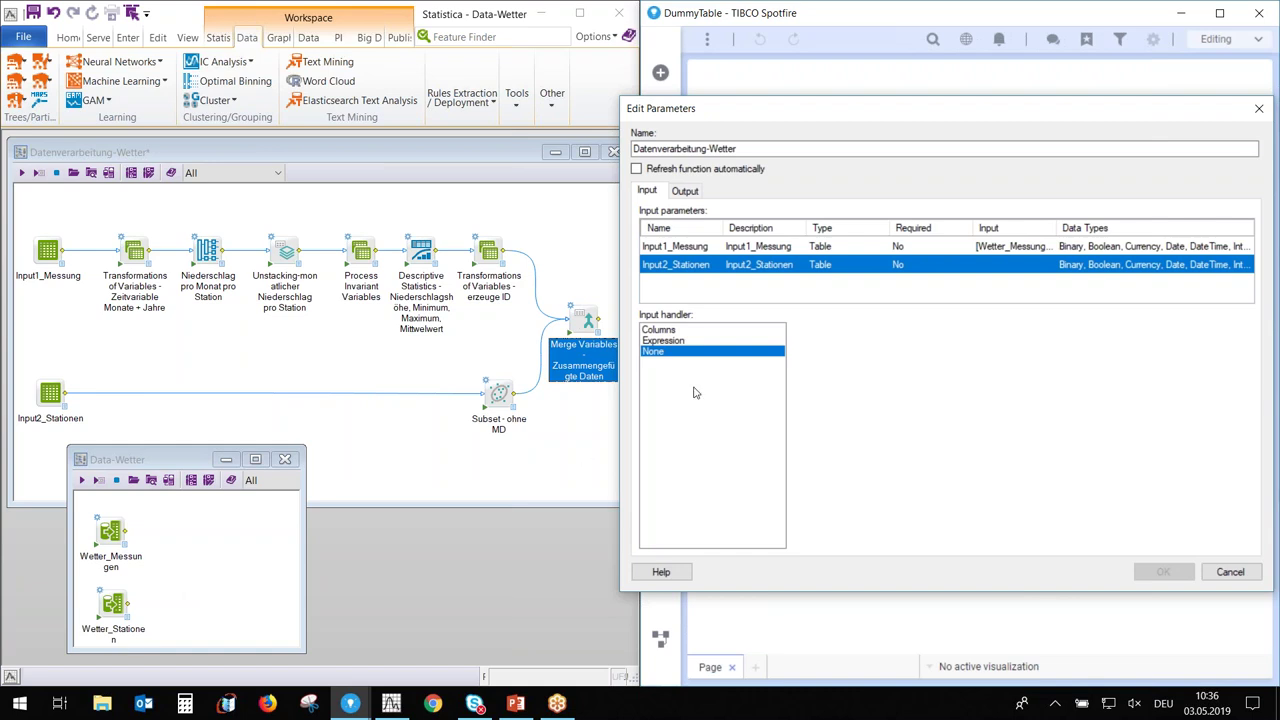
{"action": "left_click", "coordinate": [682, 331]}
{"action": "left_click", "coordinate": [1157, 340]}
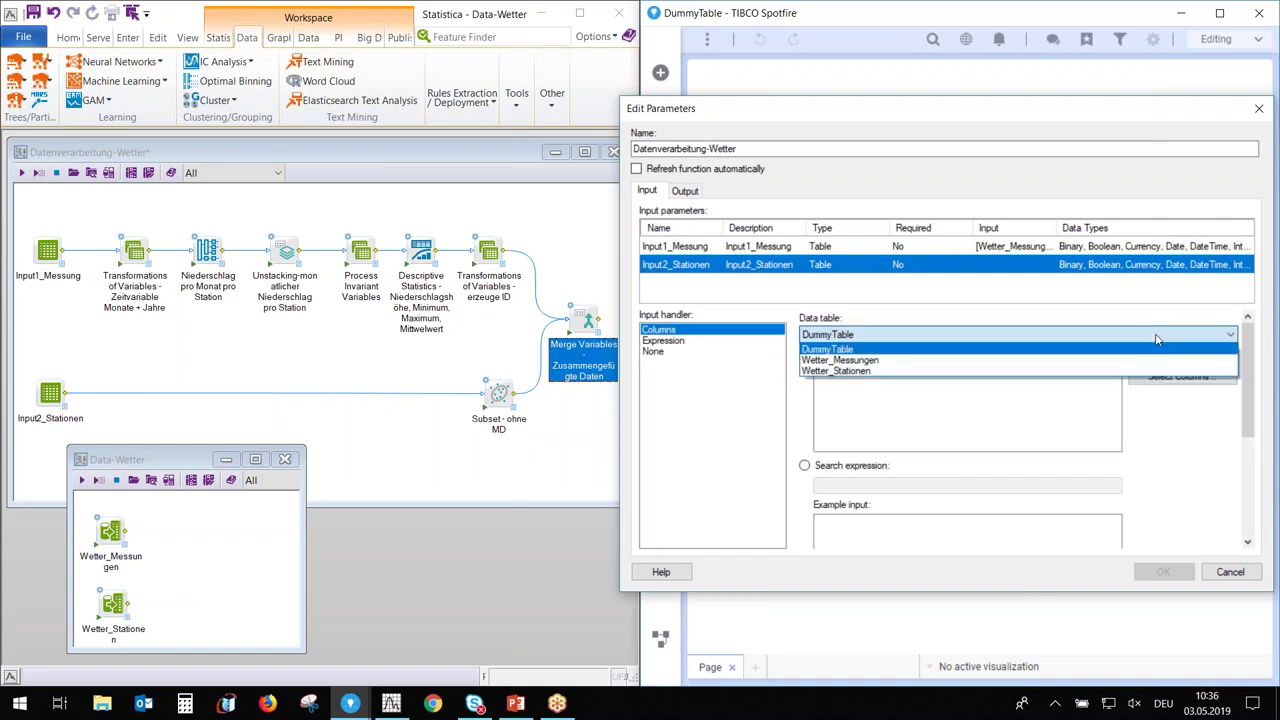
{"action": "left_click", "coordinate": [880, 371]}
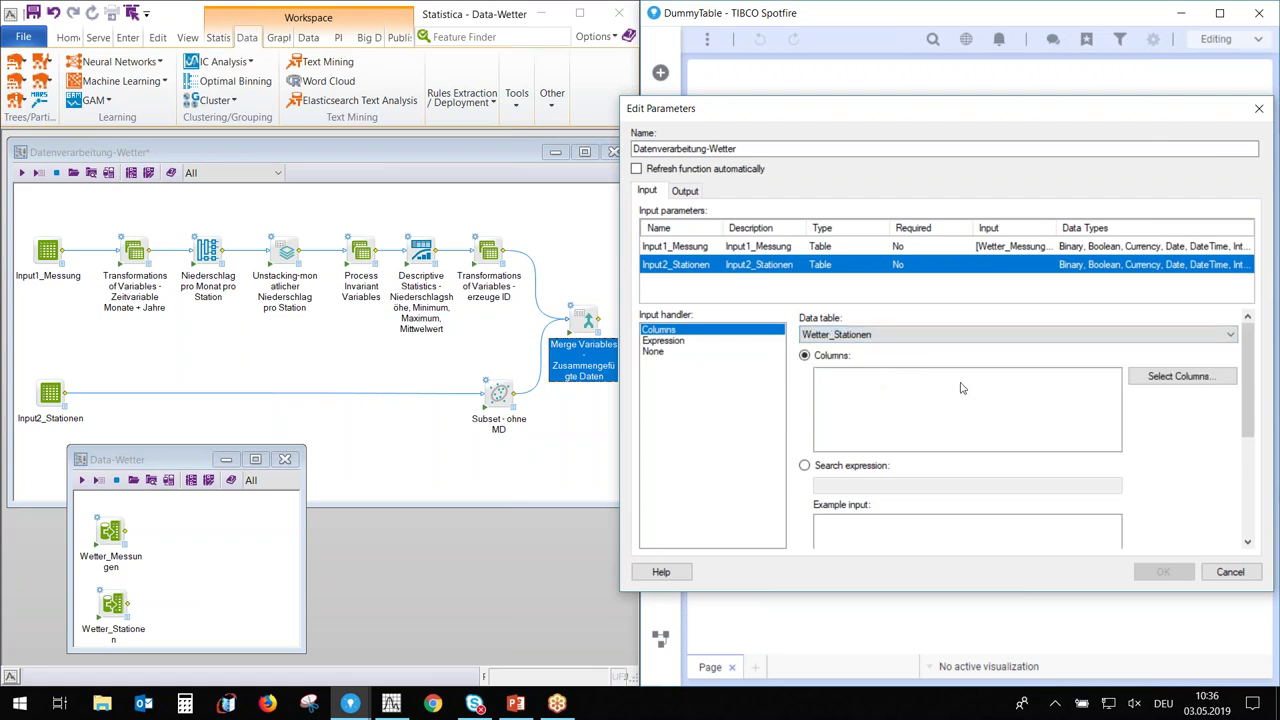
{"action": "left_click", "coordinate": [1174, 386]}
{"action": "left_click", "coordinate": [774, 323], "text": "shift"}
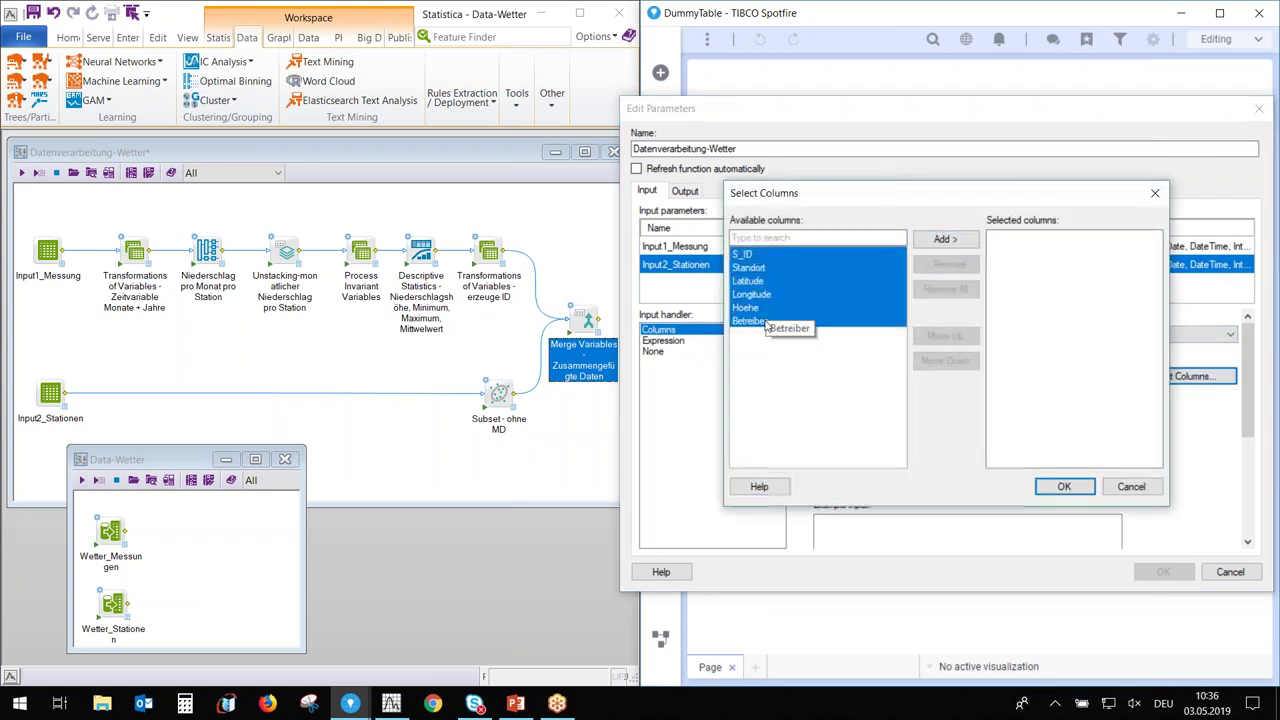
{"action": "left_click", "coordinate": [942, 241]}
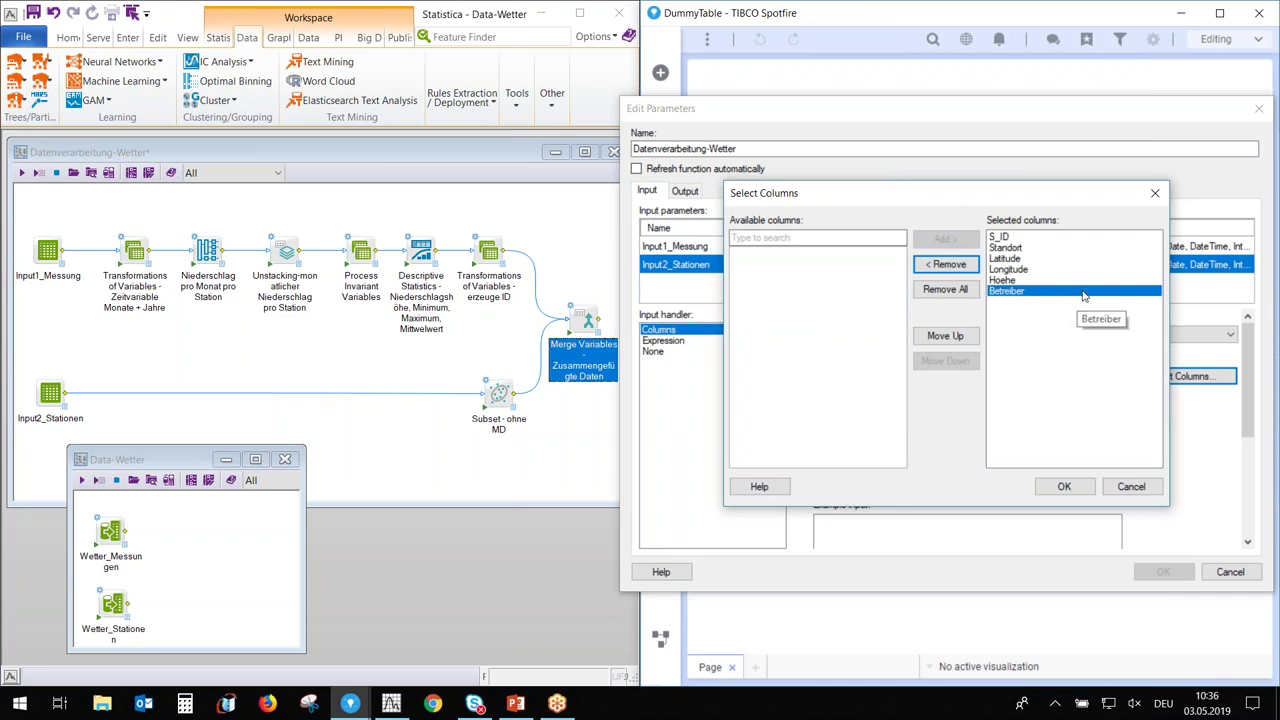
{"action": "left_click", "coordinate": [1064, 486]}
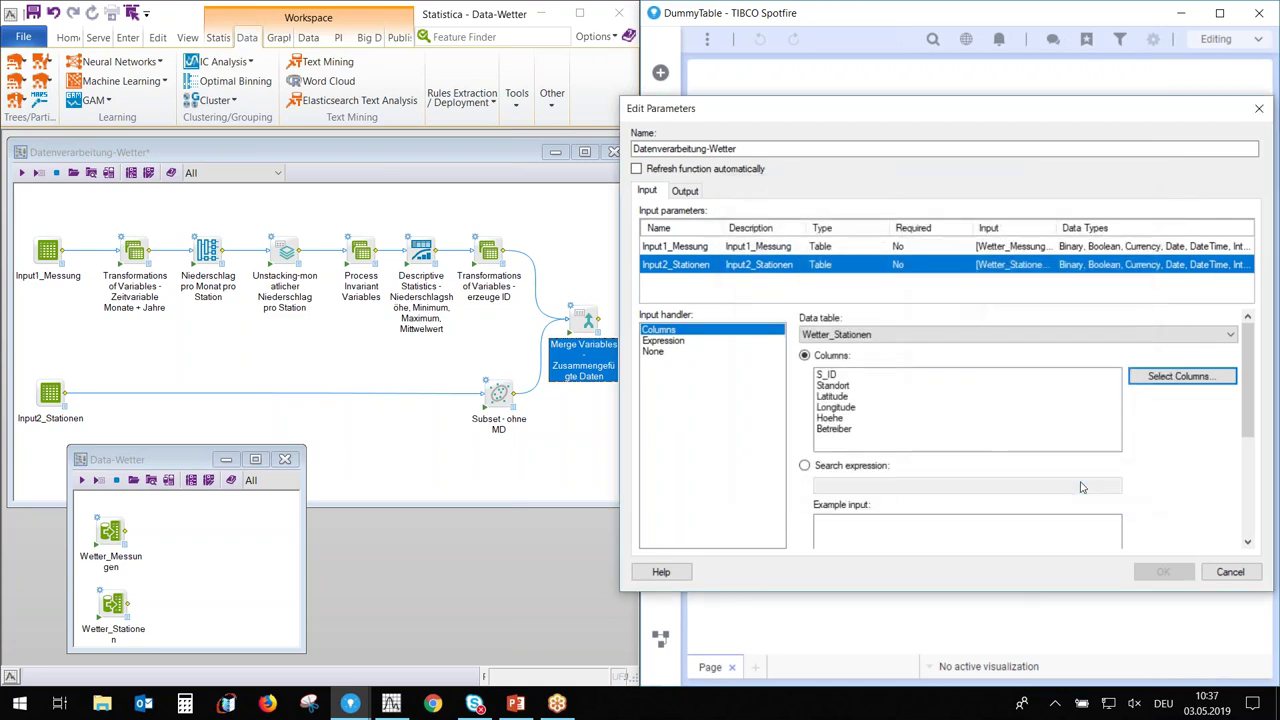
Set the Unstacking output of Datenverarbeitung-Wetter to create a new data table named Unstacking-monatlicher Niederschlag pro Station
{"action": "left_click", "coordinate": [686, 192]}
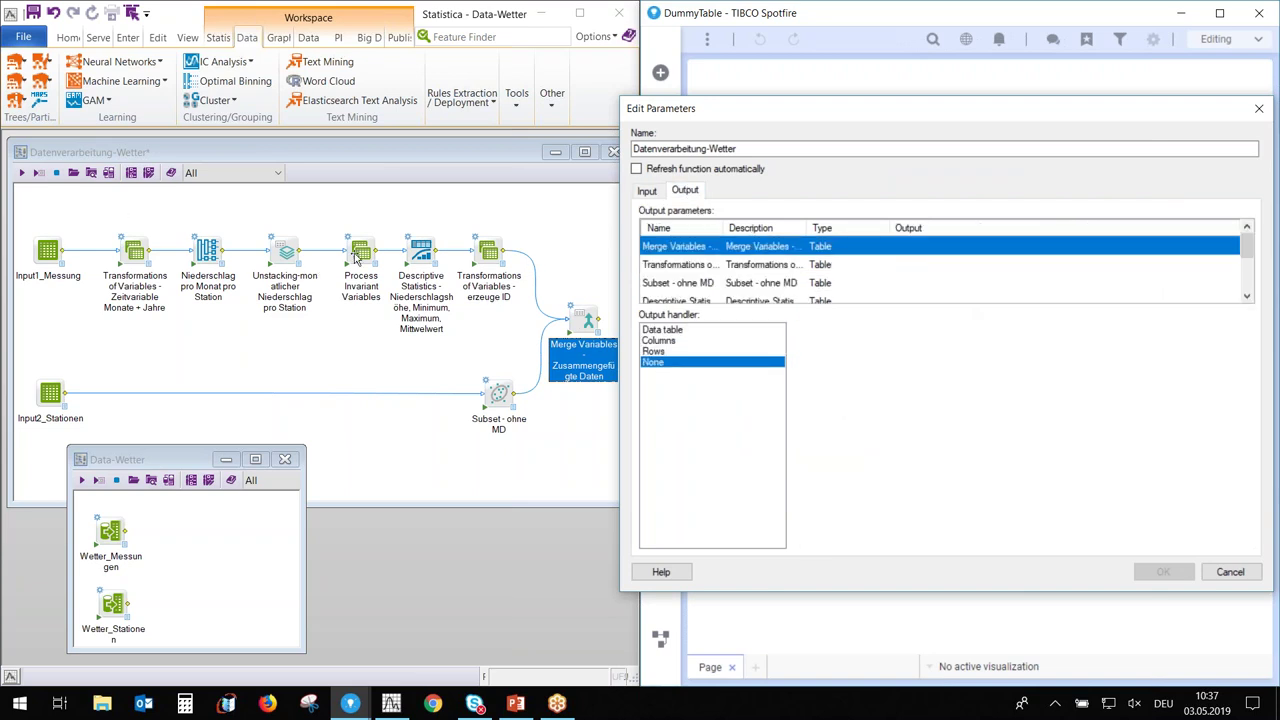
{"action": "scroll", "coordinate": [813, 265], "scroll_direction": "down", "scroll_amount": 2}
{"action": "key", "text": "Home"}
{"action": "scroll", "coordinate": [730, 288], "scroll_direction": "down", "scroll_amount": 2}
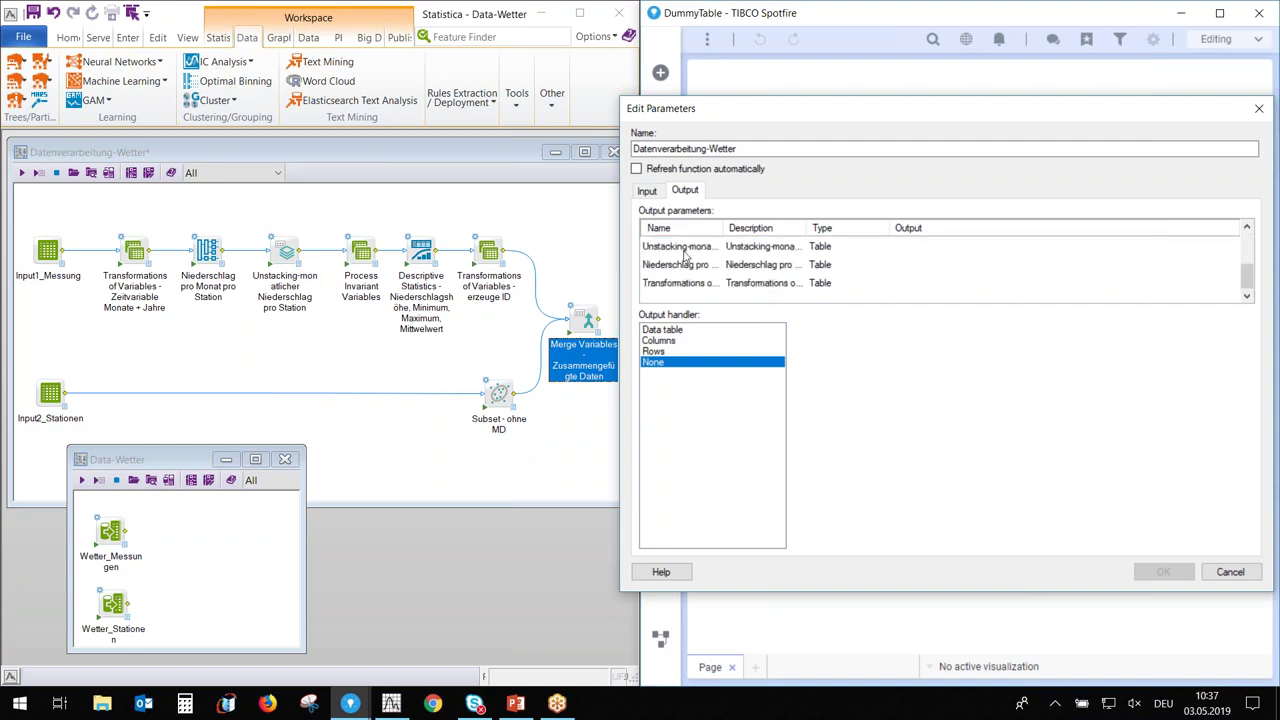
{"action": "left_click", "coordinate": [684, 250]}
{"action": "left_click", "coordinate": [677, 341]}
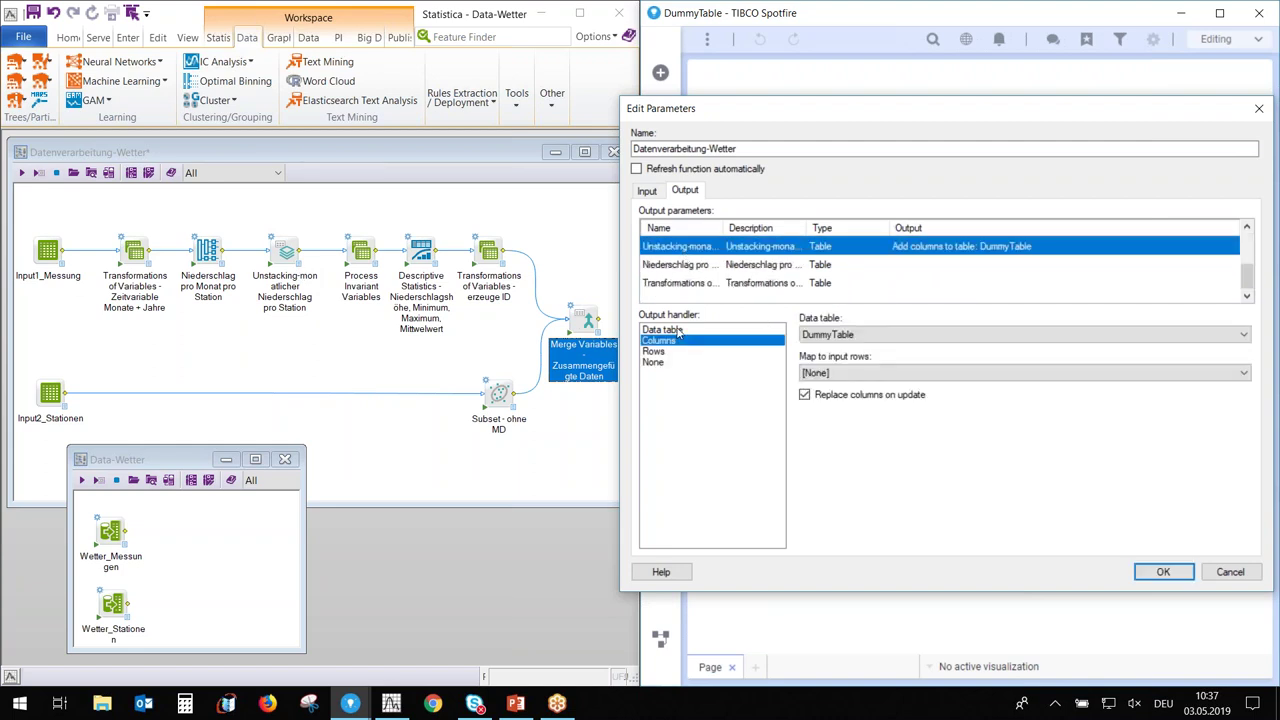
{"action": "left_click", "coordinate": [672, 330]}
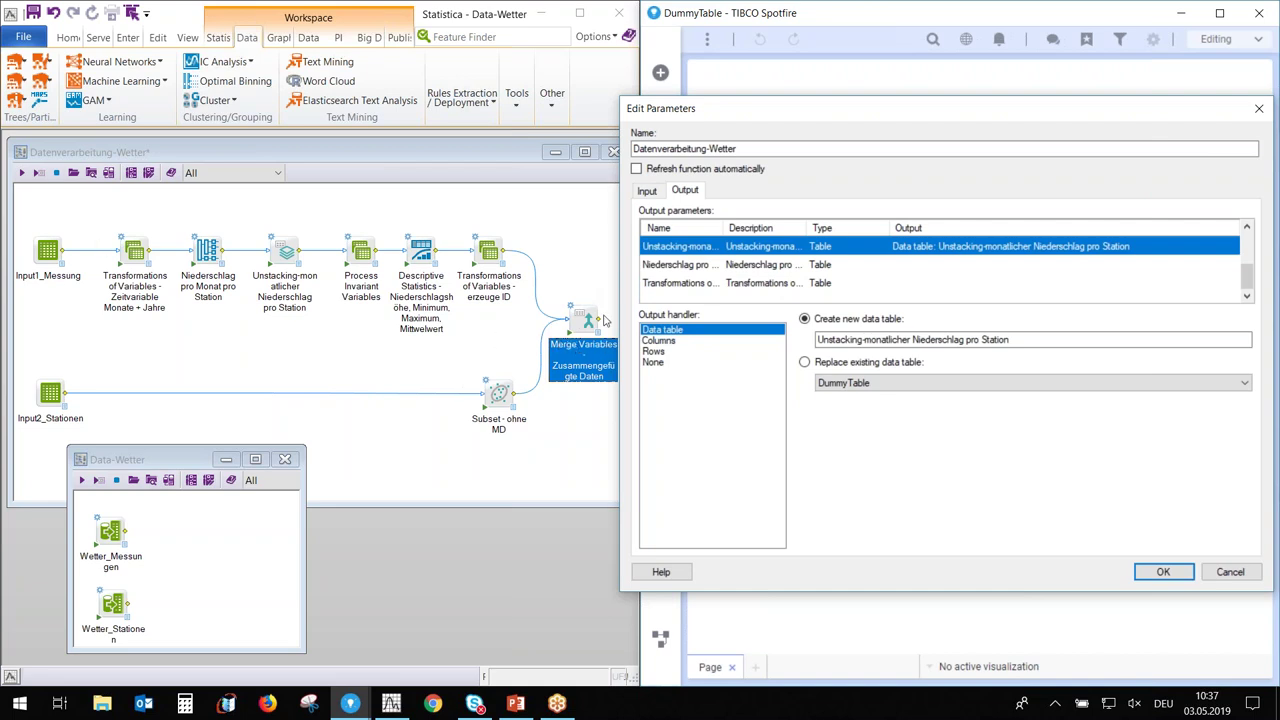
Output the Merge Variables result to a new data table named Merge Variables - Zusammengefügte Daten, and close the Statistica integration
{"action": "scroll", "coordinate": [675, 287], "scroll_direction": "up", "scroll_amount": 2}
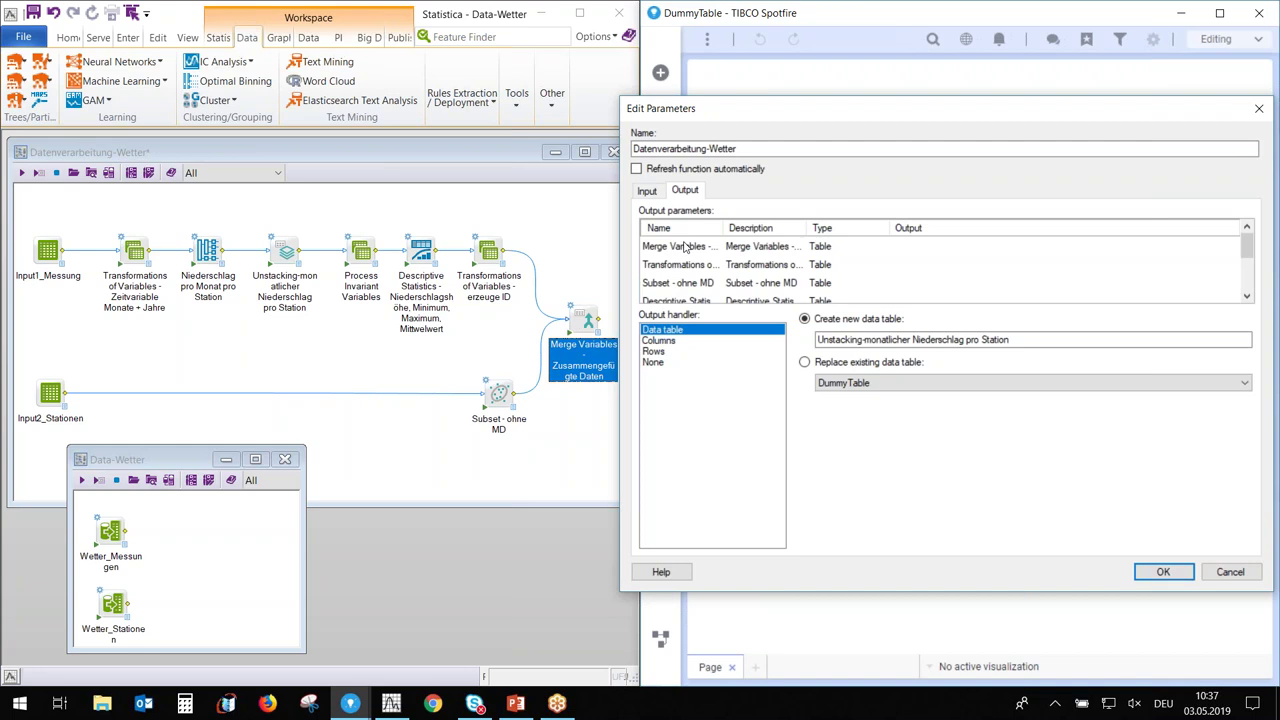
{"action": "left_click", "coordinate": [686, 249]}
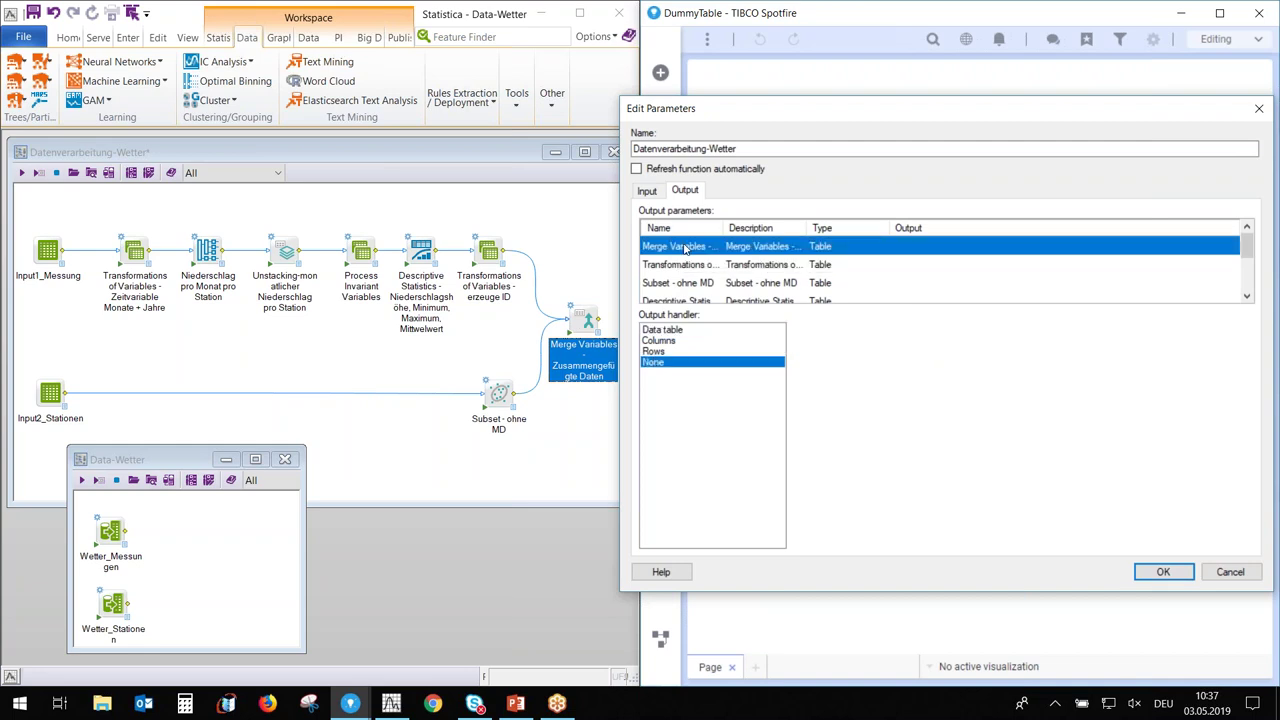
{"action": "left_click", "coordinate": [677, 330]}
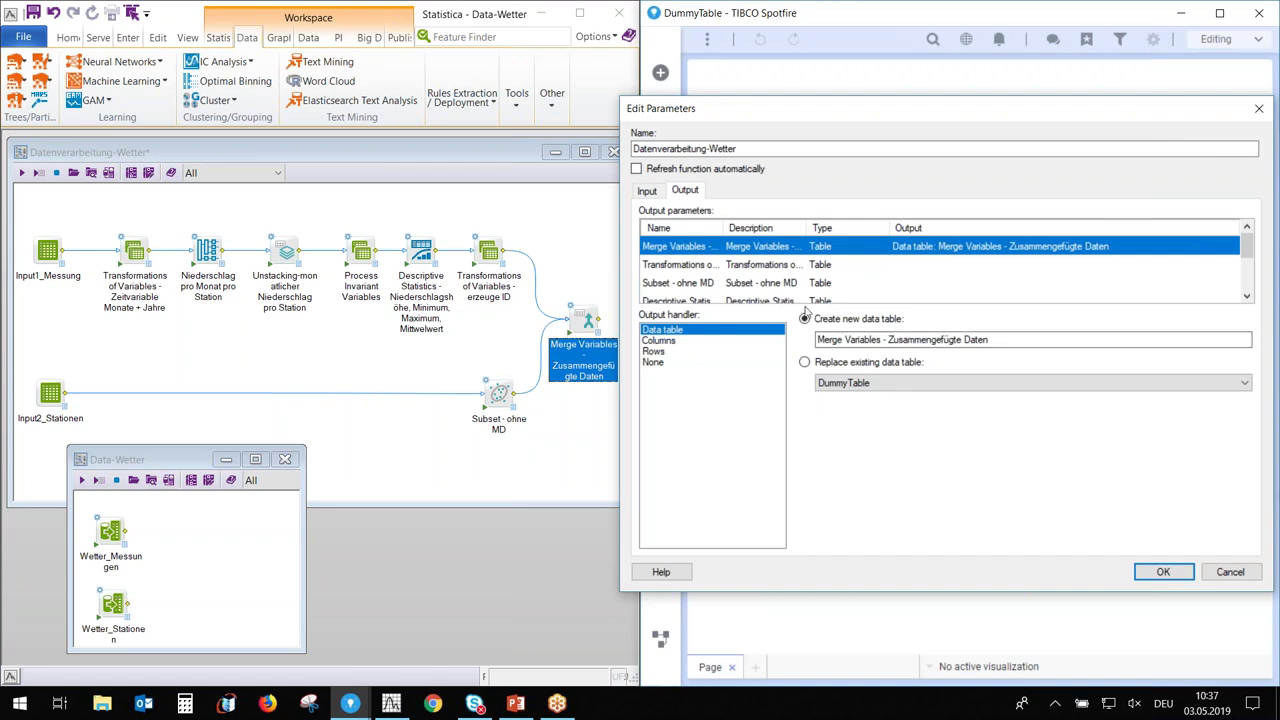
{"action": "left_click", "coordinate": [1161, 571]}
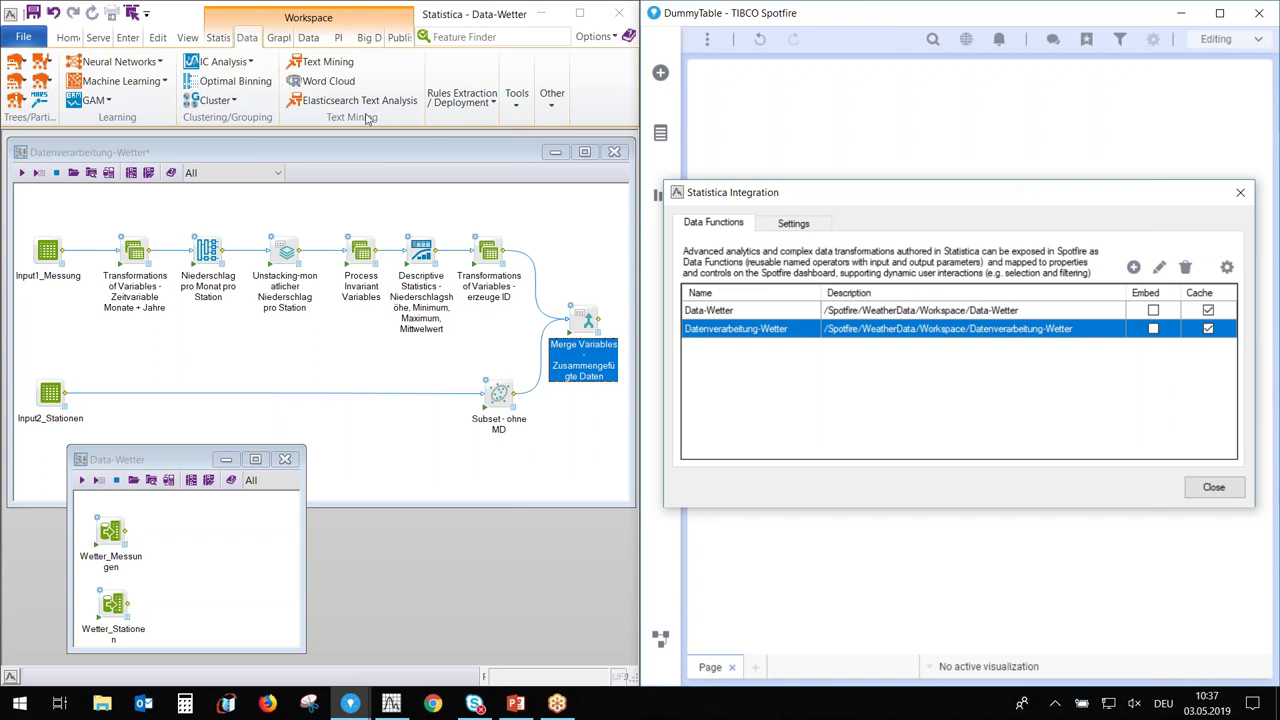
{"action": "left_click", "coordinate": [1213, 488]}
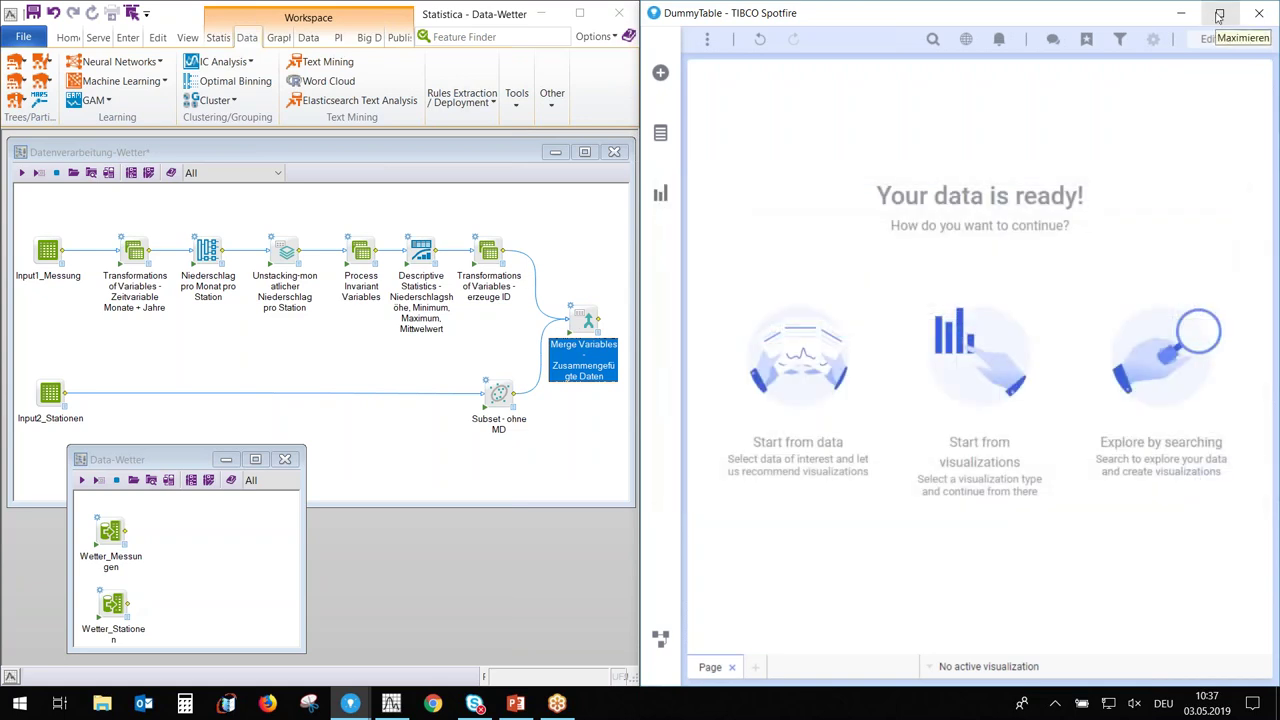
Maximize the Spotfire window and add a table visualization of the Unstacking-monatlicher Niederschlag pro Station data table
{"action": "left_click", "coordinate": [1219, 13]}
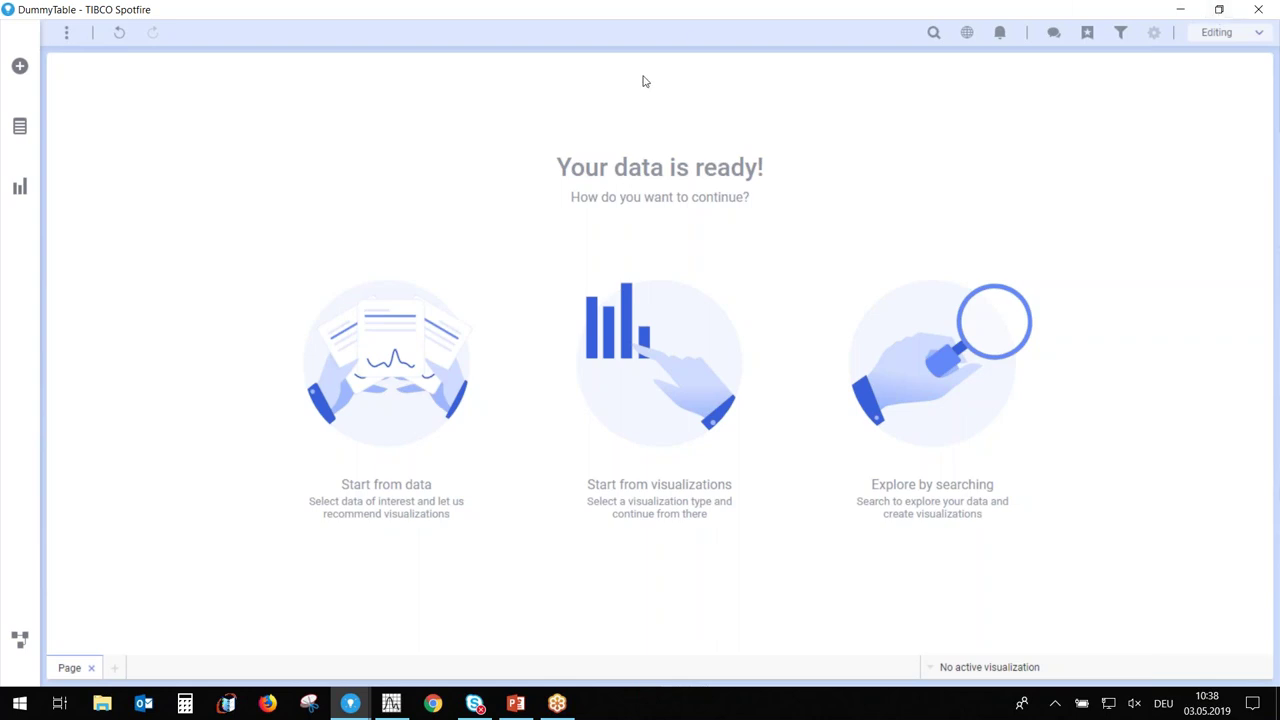
{"action": "left_click", "coordinate": [19, 187]}
{"action": "left_click", "coordinate": [19, 128]}
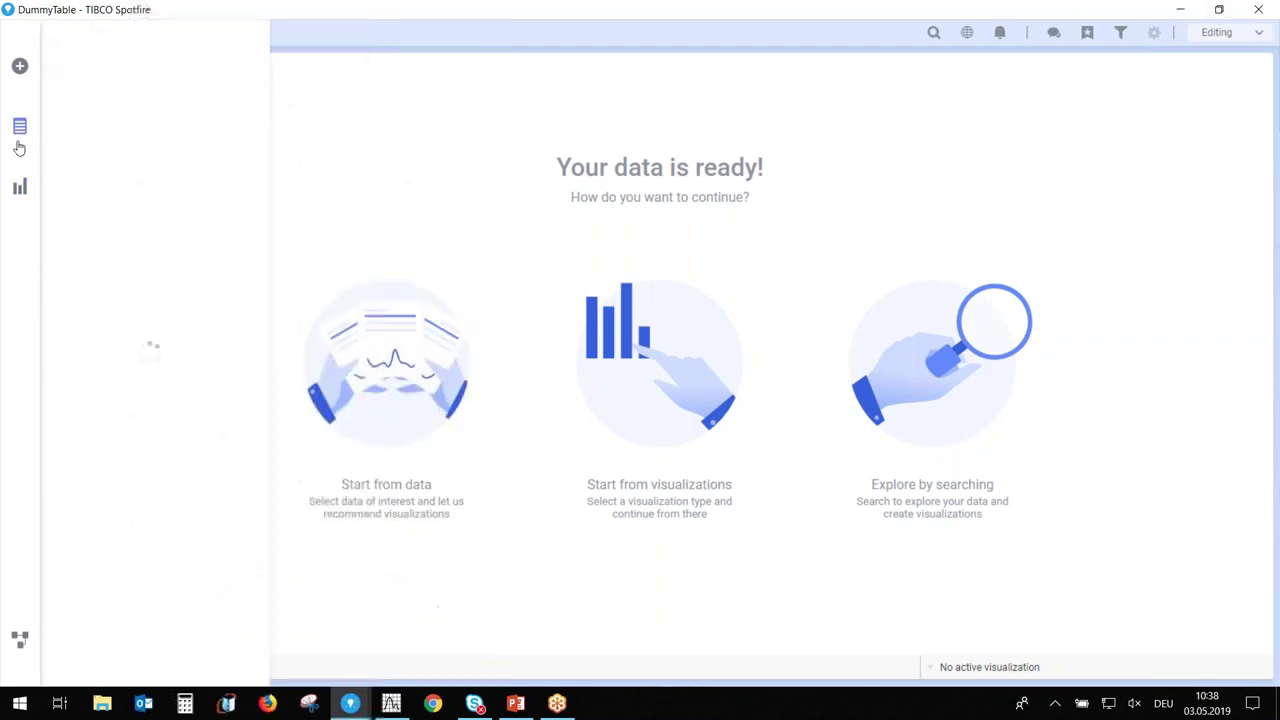
{"action": "left_click", "coordinate": [227, 110]}
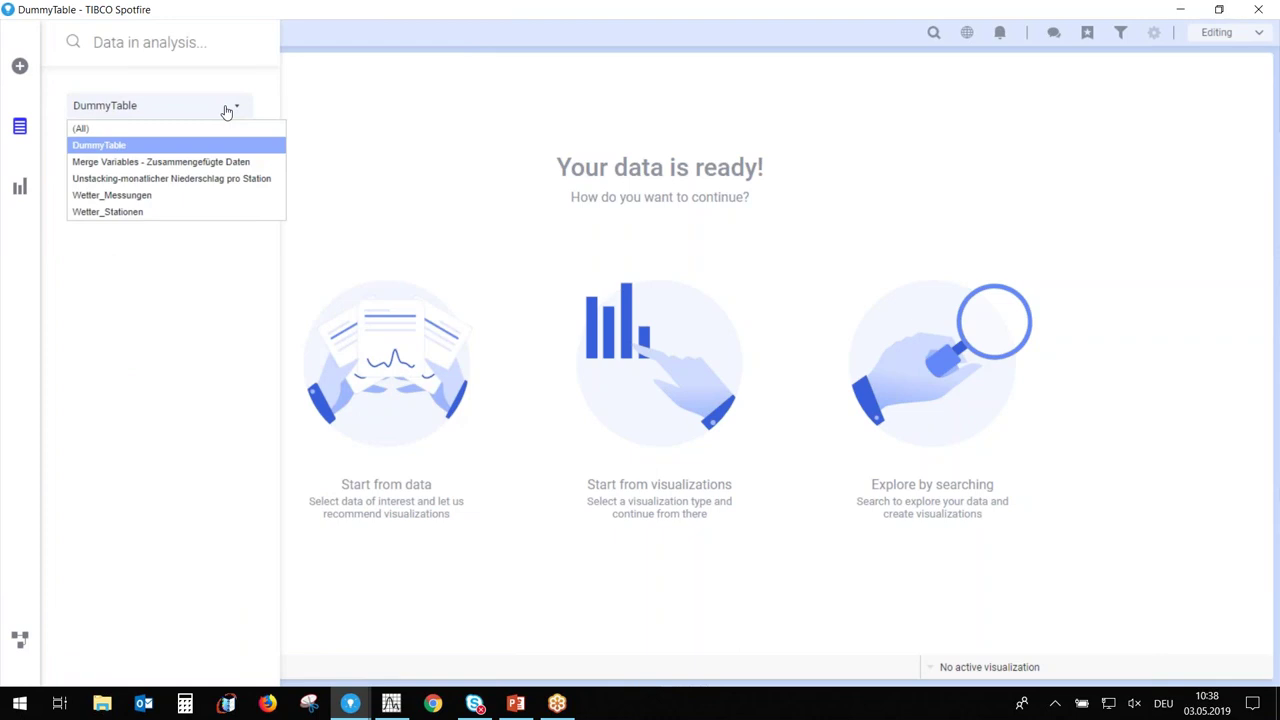
{"action": "left_click", "coordinate": [196, 181]}
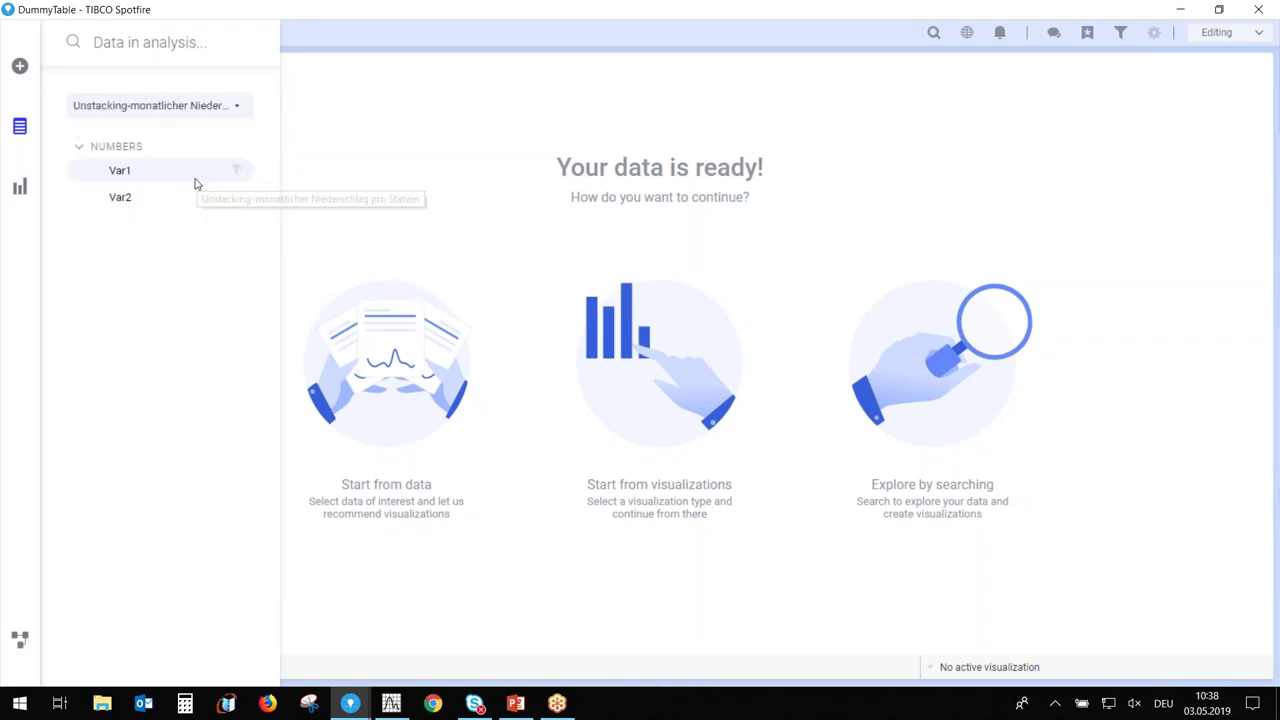
{"action": "left_click", "coordinate": [192, 175]}
{"action": "left_click", "coordinate": [24, 190]}
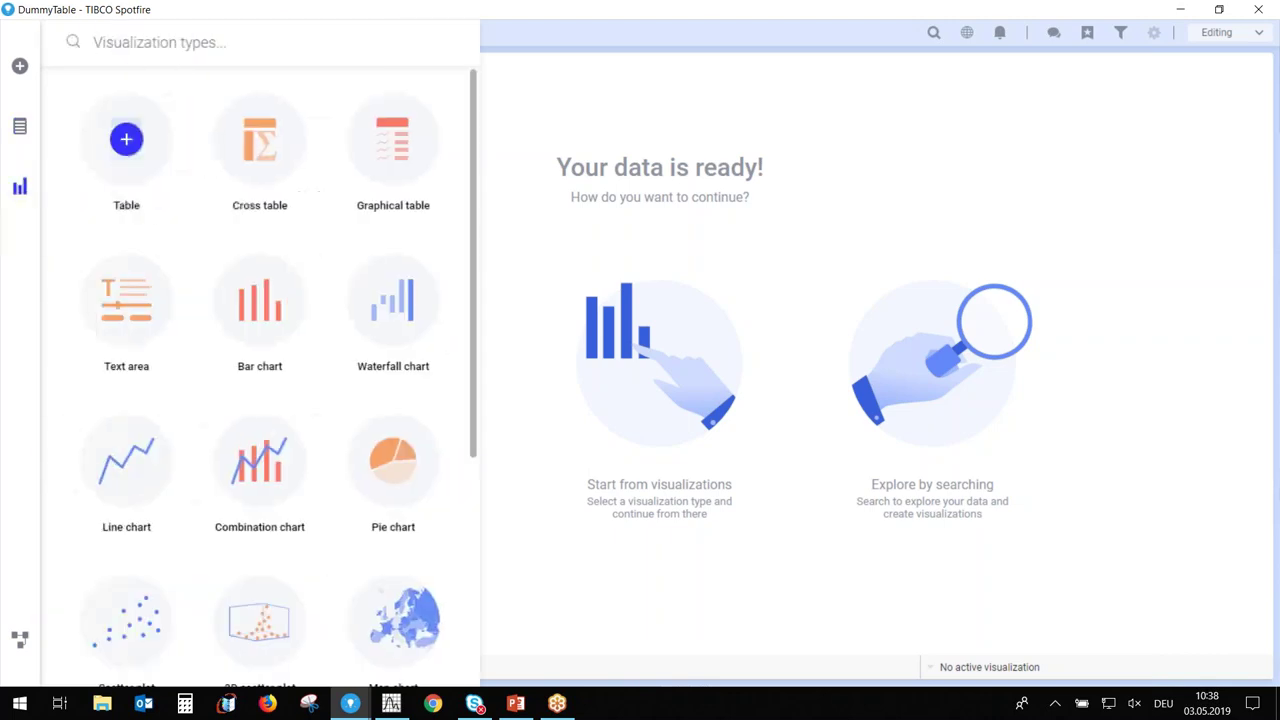
{"action": "left_click", "coordinate": [126, 137]}
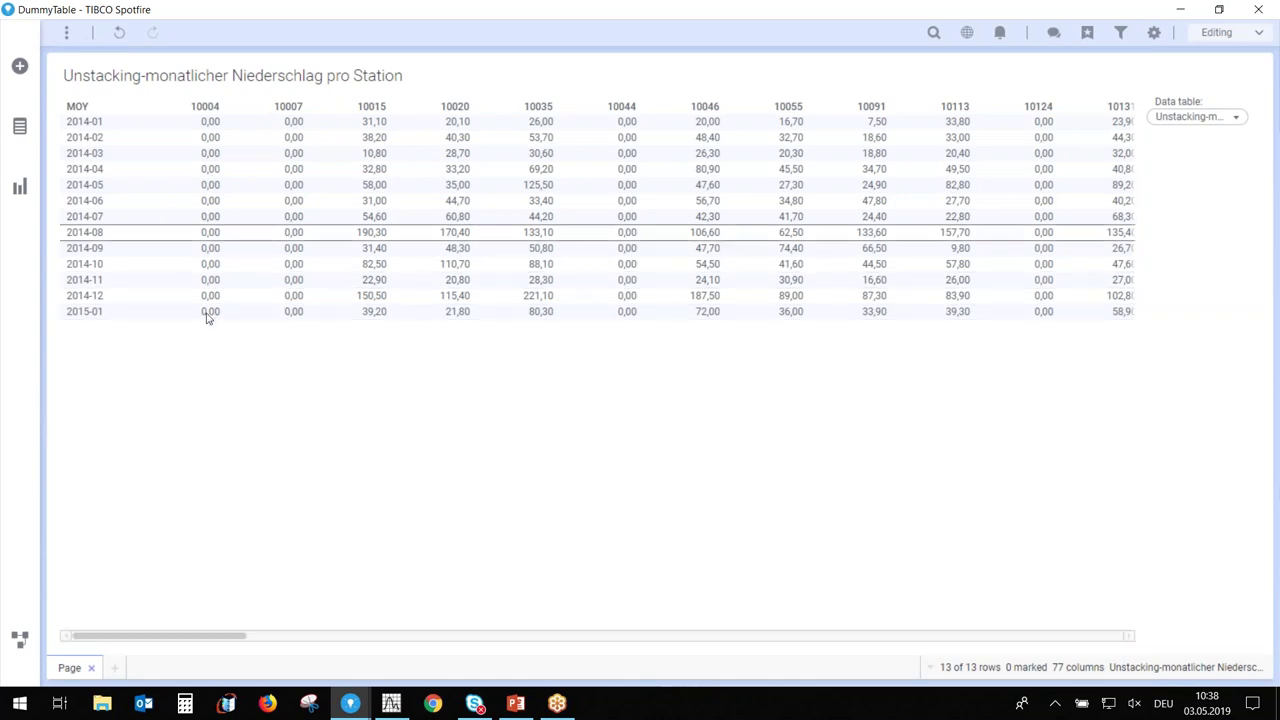
Add a line chart of the unstacked monthly precipitation data to the page next to the table
{"action": "left_click", "coordinate": [14, 192]}
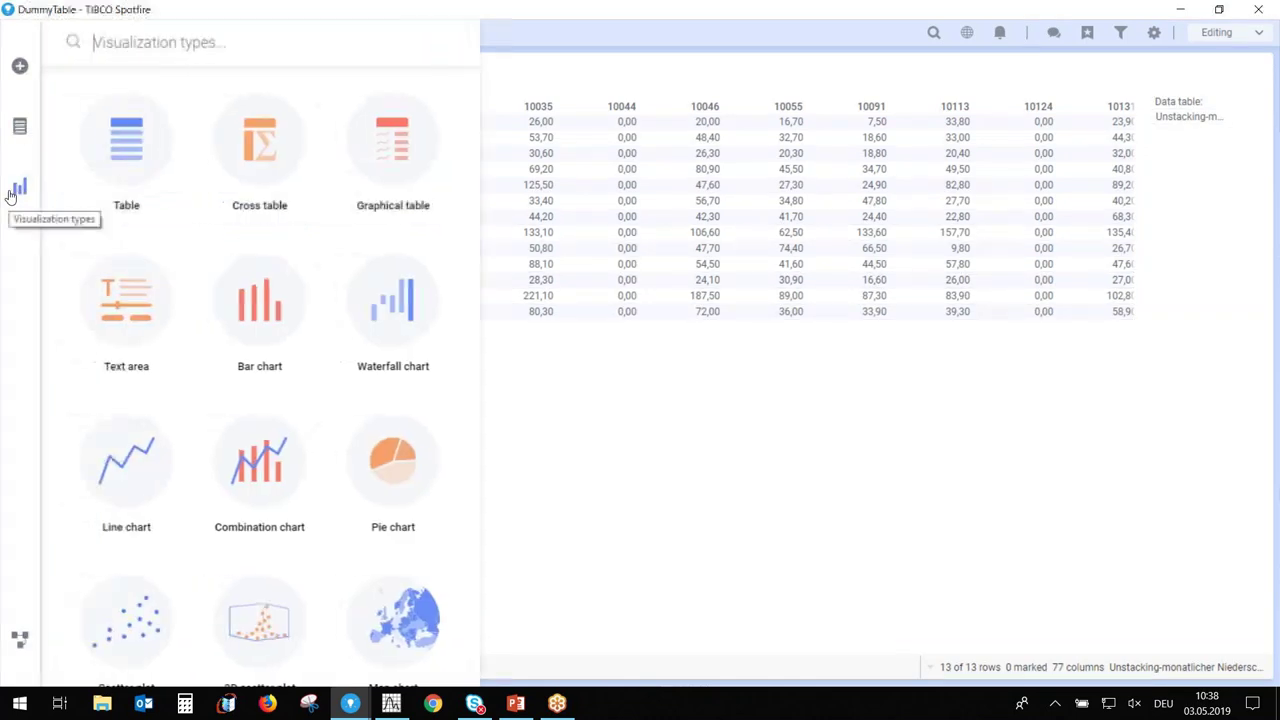
{"action": "key", "text": "Escape"}
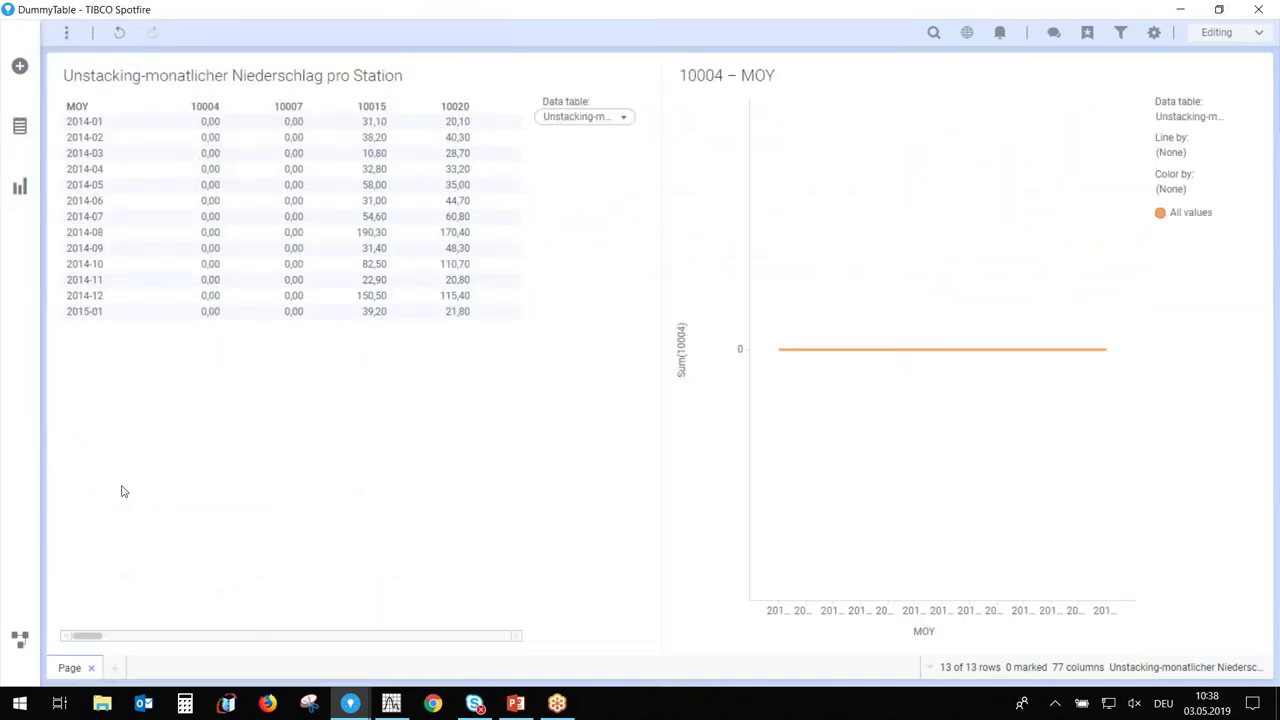
{"action": "left_click", "coordinate": [850, 386]}
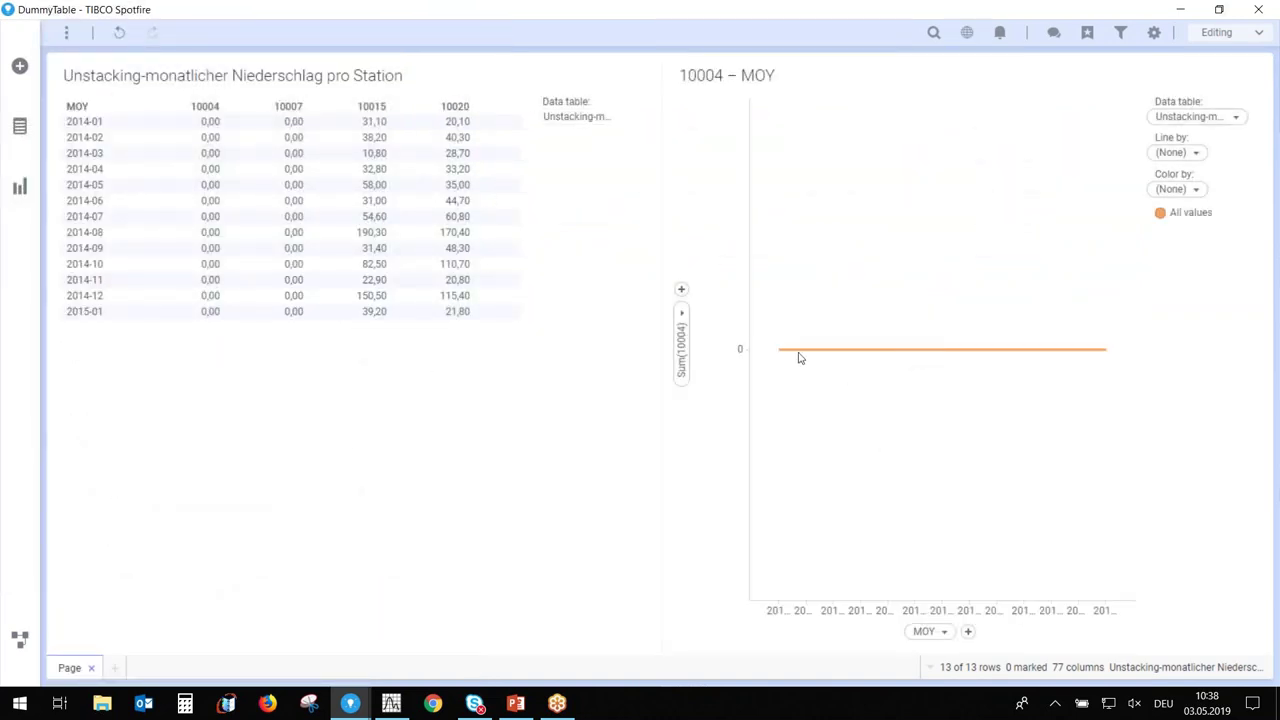
{"action": "left_click", "coordinate": [332, 248]}
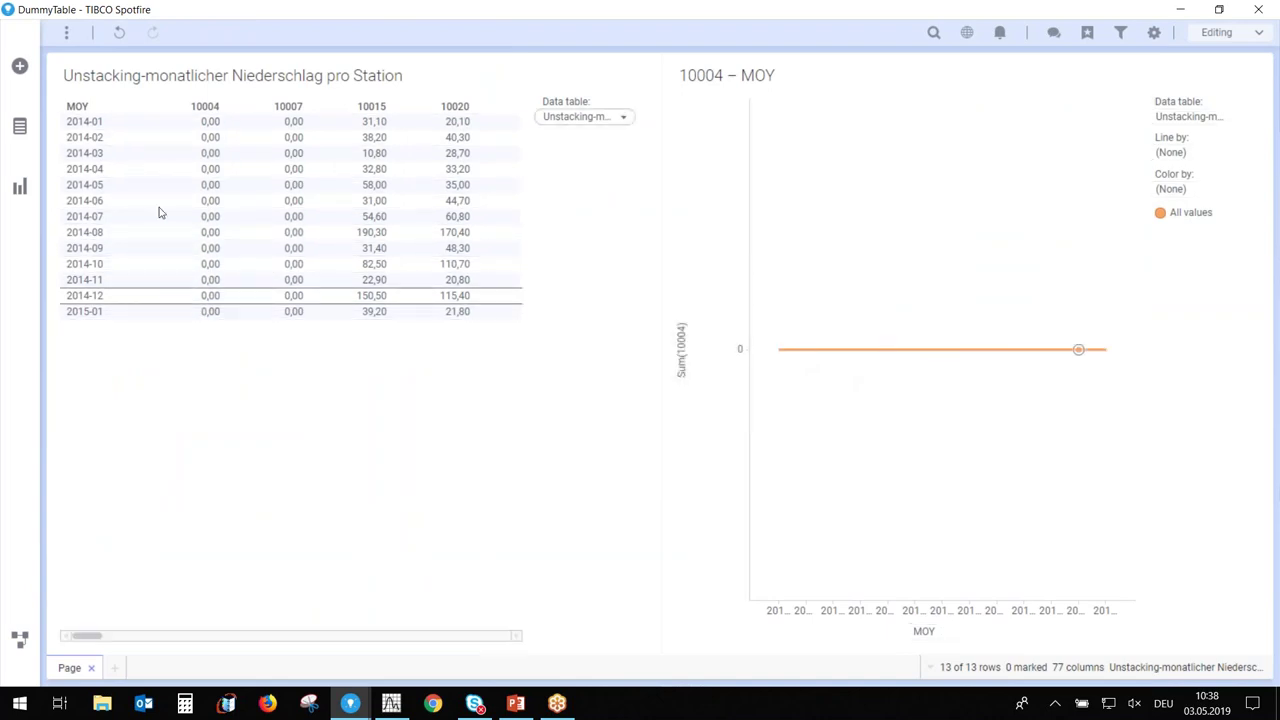
Add station columns 10091 through 10184 to the line chart's value axis and place the chart below the table
{"action": "left_click", "coordinate": [19, 186]}
{"action": "left_click", "coordinate": [22, 134]}
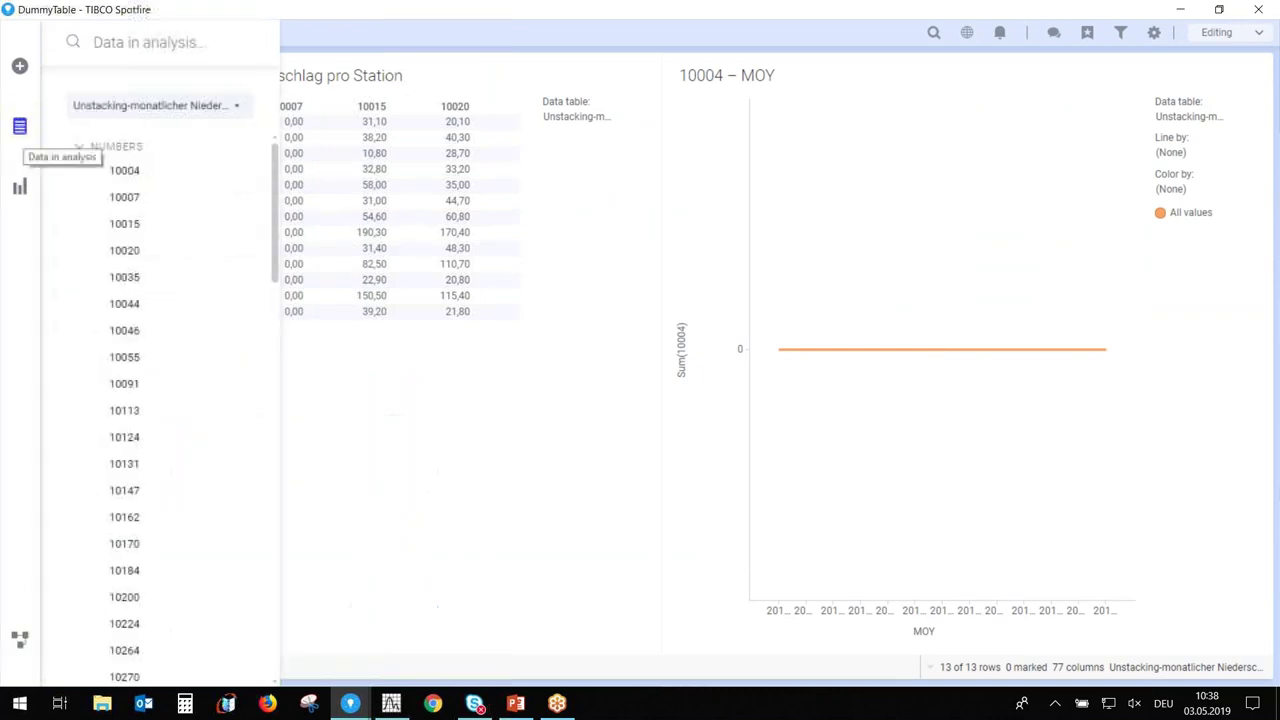
{"action": "left_click", "coordinate": [120, 383]}
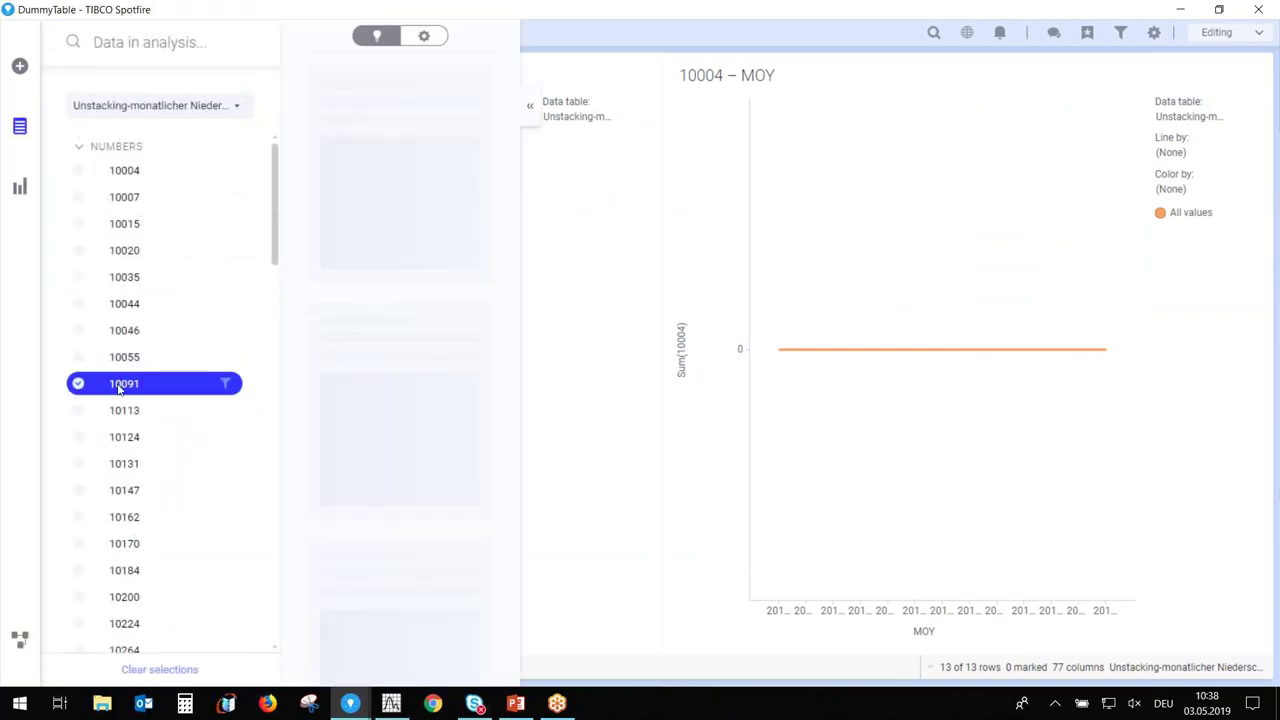
{"action": "left_click", "coordinate": [124, 570], "text": "shift"}
{"action": "left_click_drag", "start_coordinate": [124, 570], "coordinate": [682, 290]}
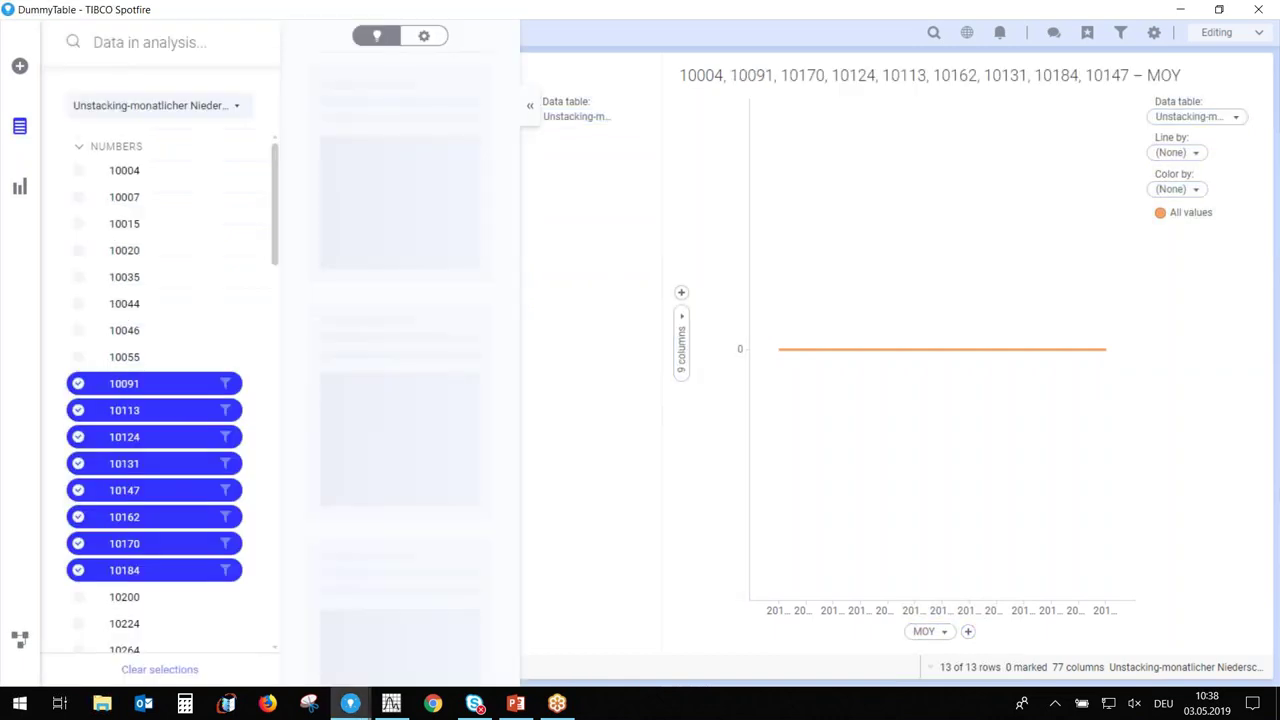
{"action": "left_click", "coordinate": [586, 362]}
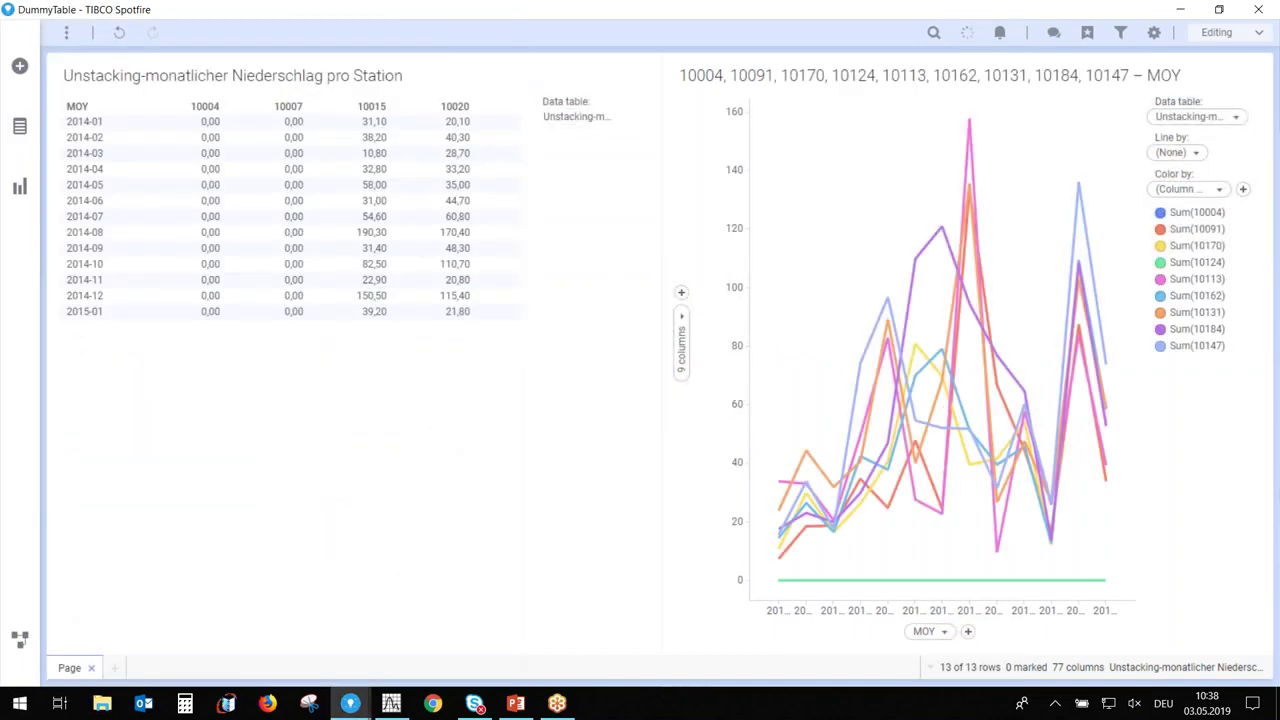
{"action": "left_click_drag", "start_coordinate": [1029, 65], "coordinate": [380, 558]}
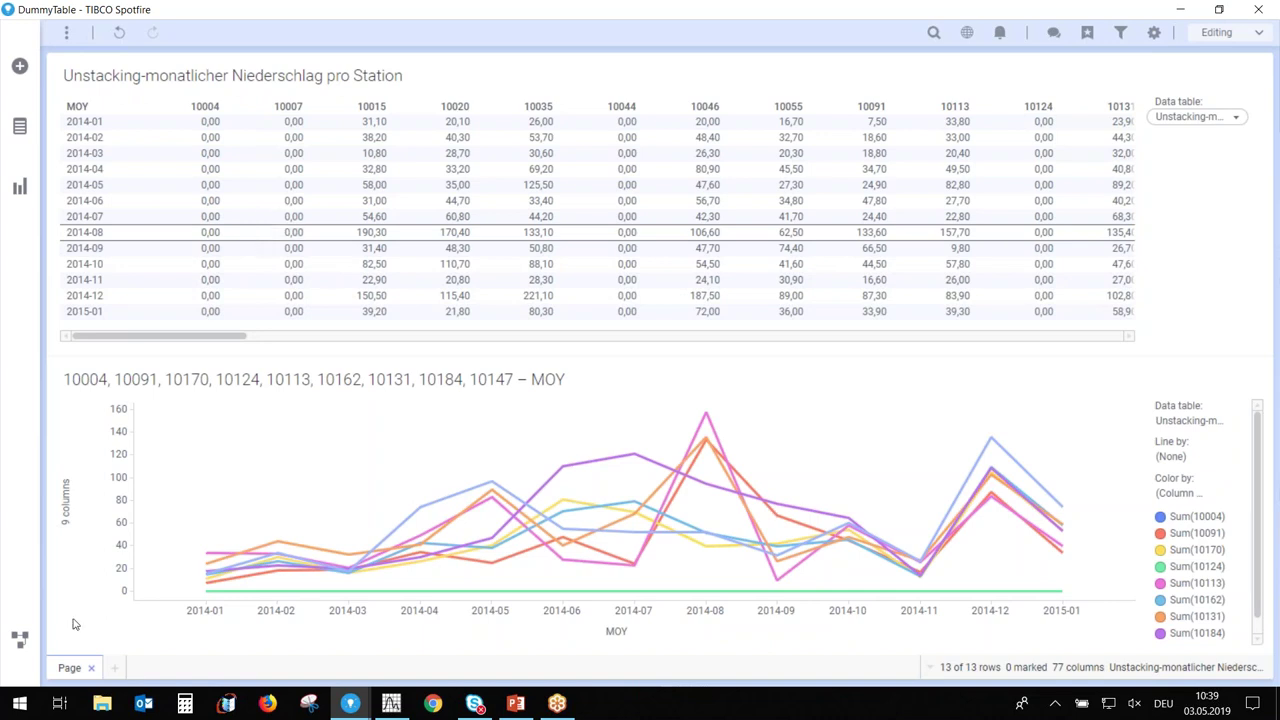
Create a new page with a table visualization of the Merge Variables - Zusammengefügte Daten data table
{"action": "left_click", "coordinate": [116, 669]}
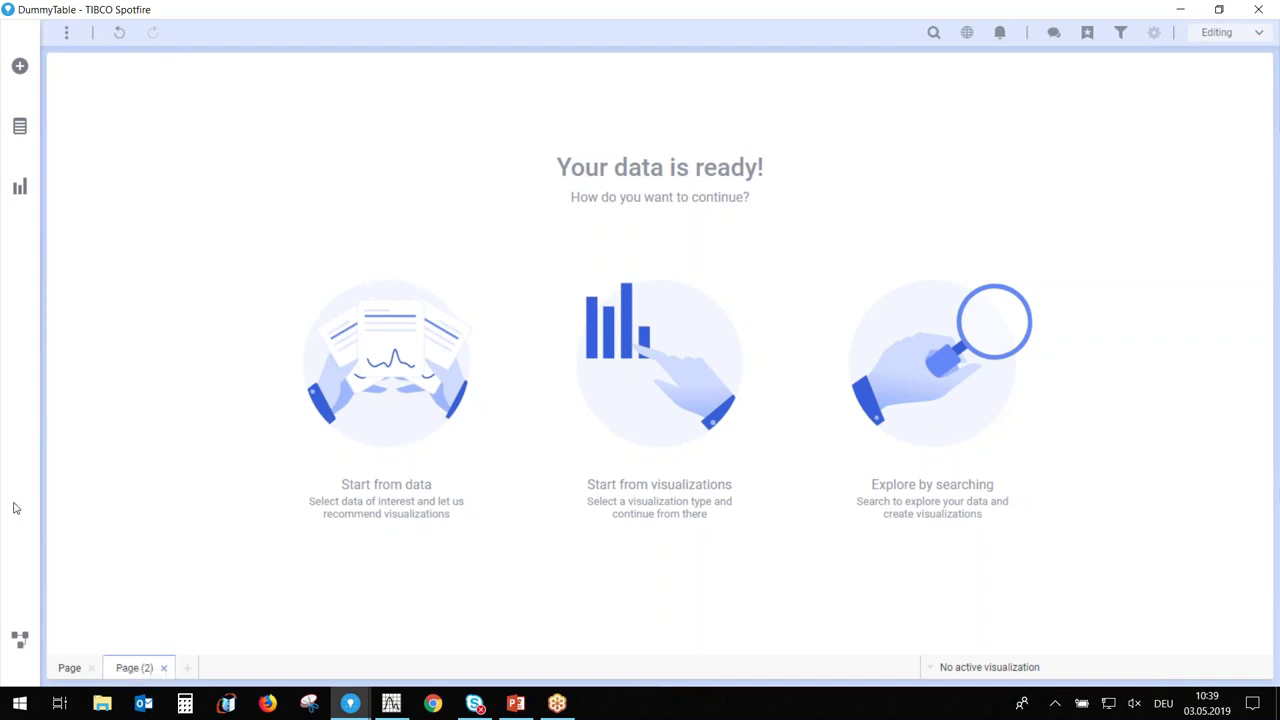
{"action": "left_click", "coordinate": [19, 126]}
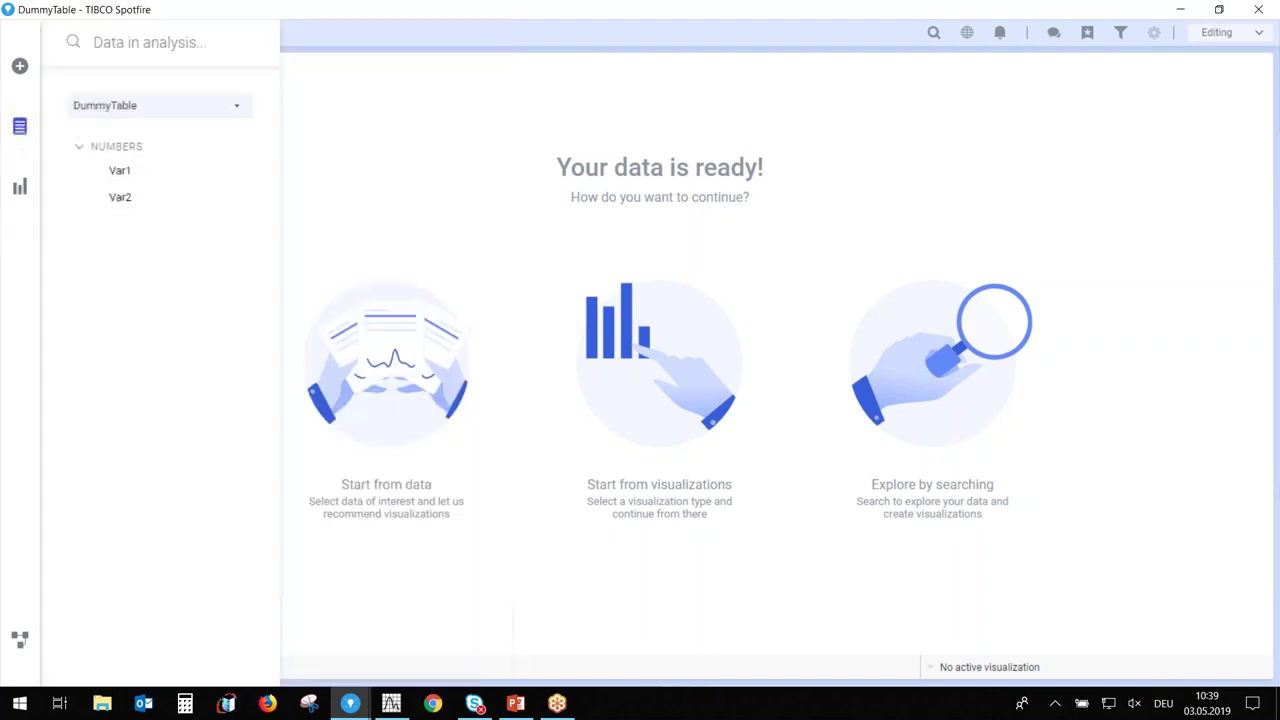
{"action": "left_click", "coordinate": [243, 106]}
{"action": "left_click", "coordinate": [213, 166]}
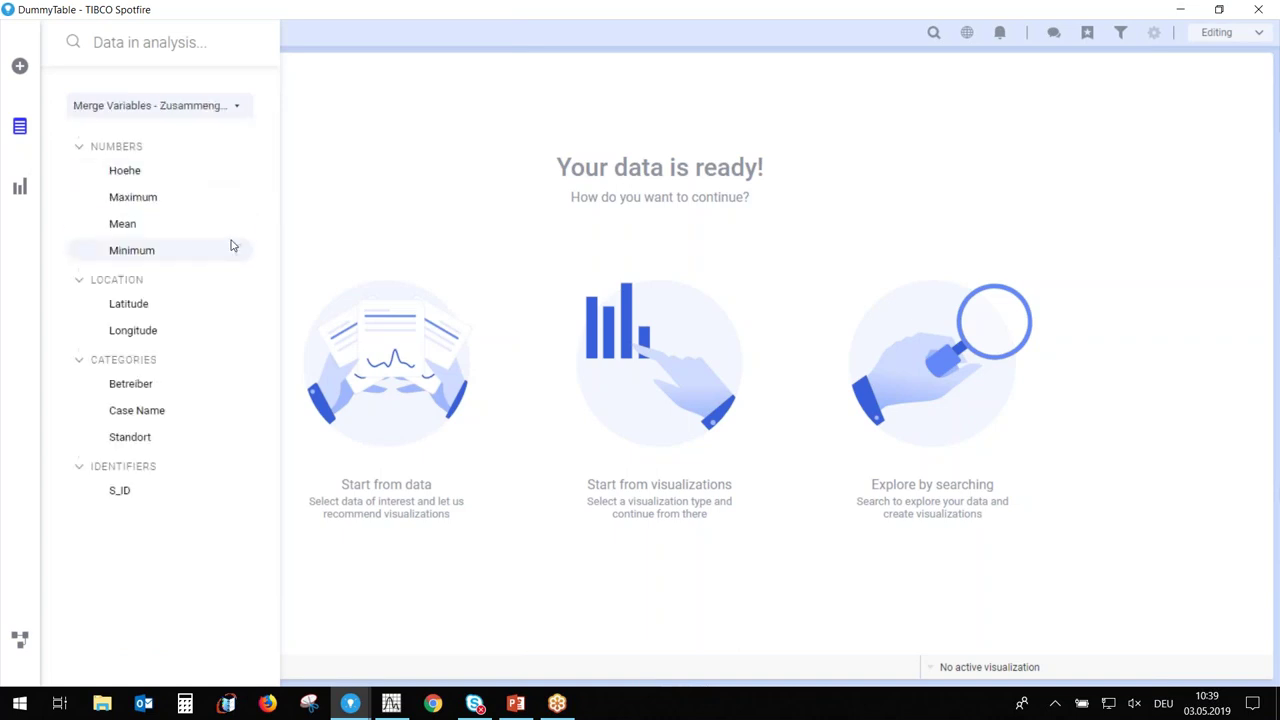
{"action": "left_click", "coordinate": [20, 188]}
{"action": "left_click", "coordinate": [131, 180]}
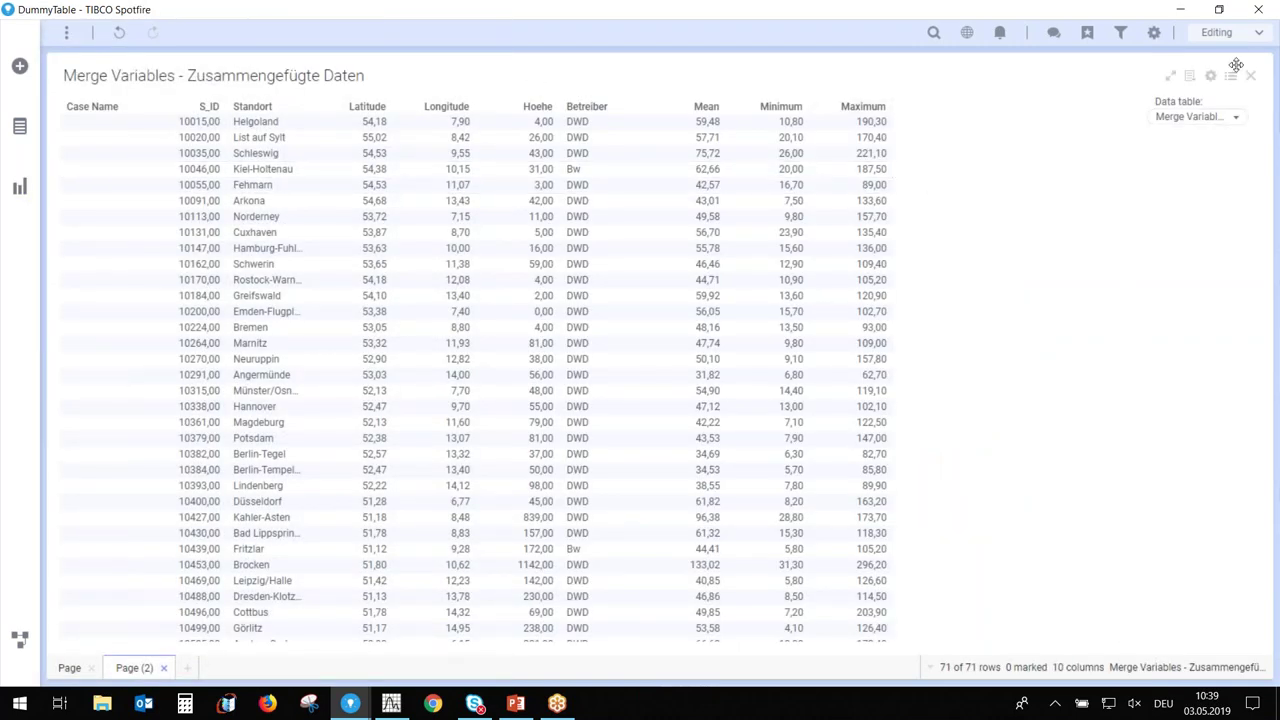
Remove all columns from the merged data table visualization, add Standort back, and select Mean among the available columns
{"action": "left_click", "coordinate": [1213, 80]}
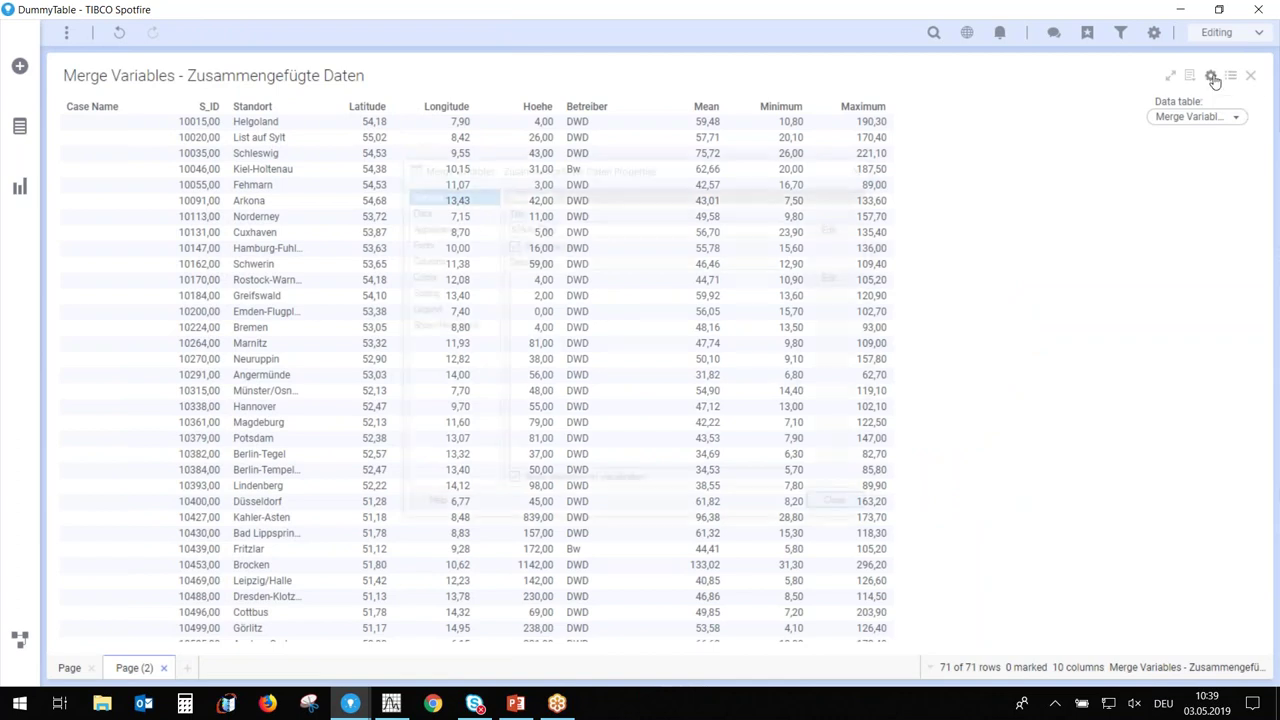
{"action": "left_click", "coordinate": [423, 260]}
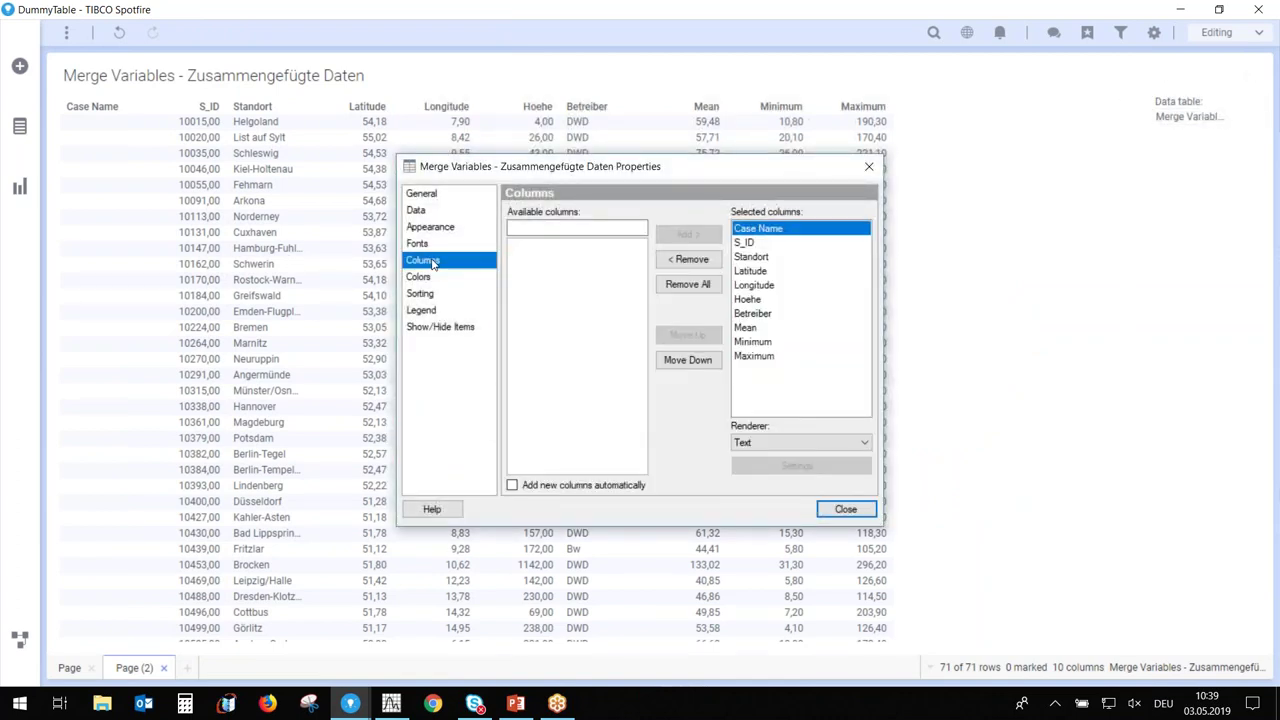
{"action": "left_click", "coordinate": [705, 286]}
{"action": "left_click", "coordinate": [530, 273]}
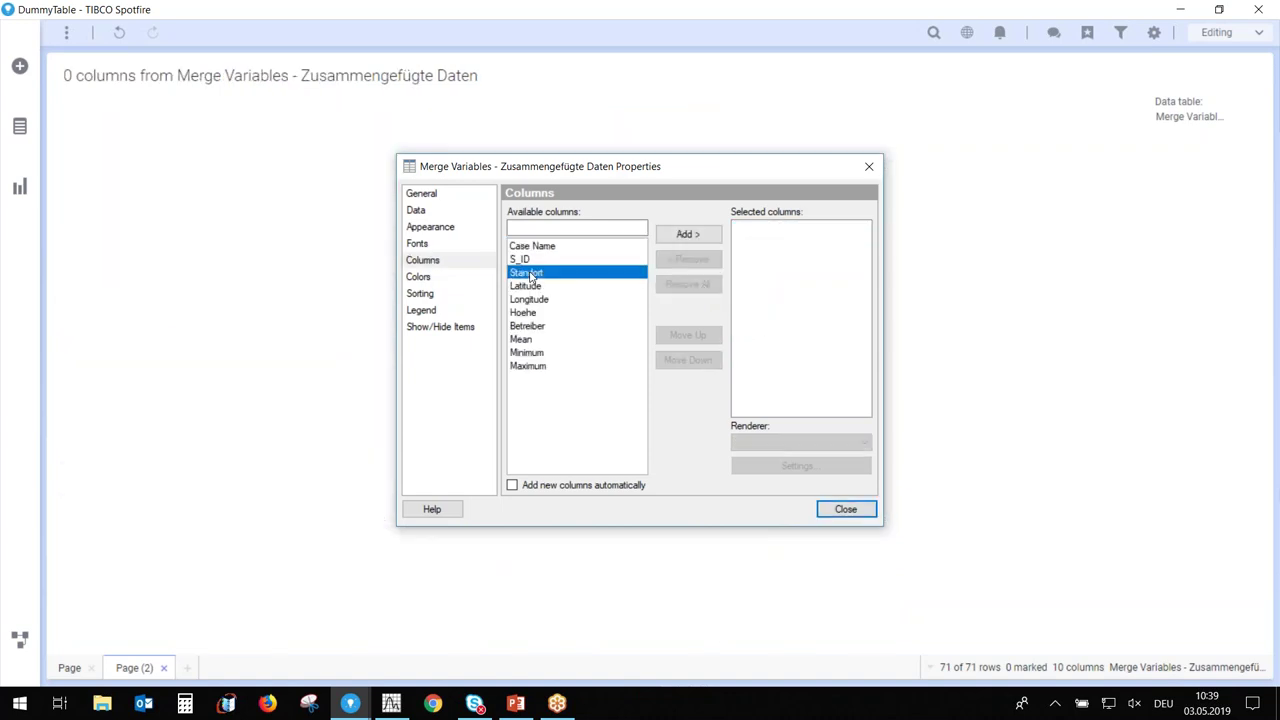
{"action": "left_click", "coordinate": [701, 237]}
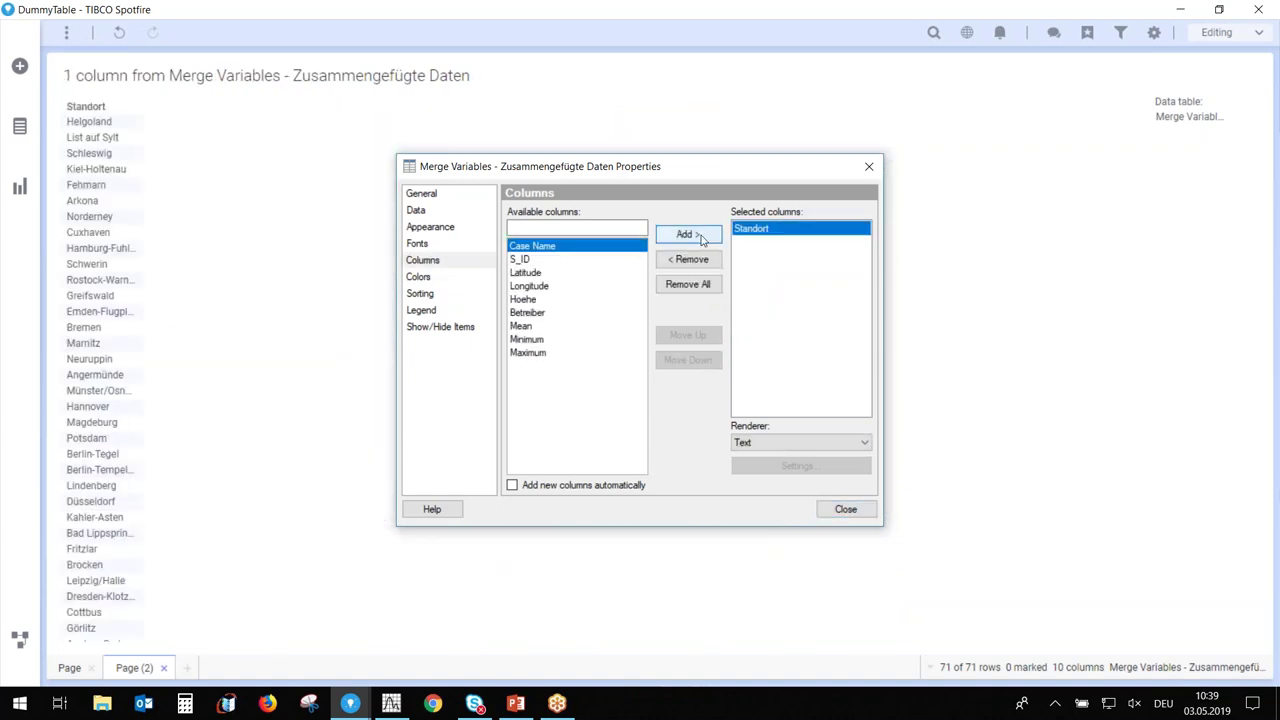
{"action": "left_click", "coordinate": [517, 330]}
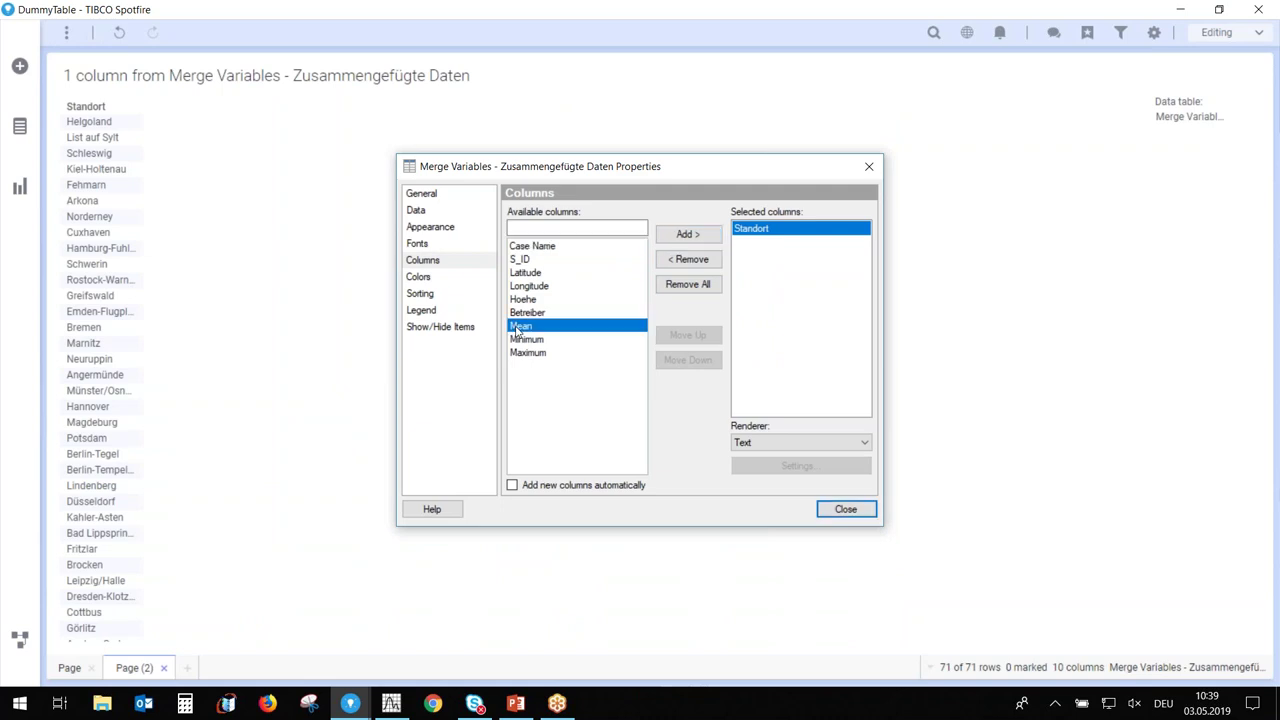